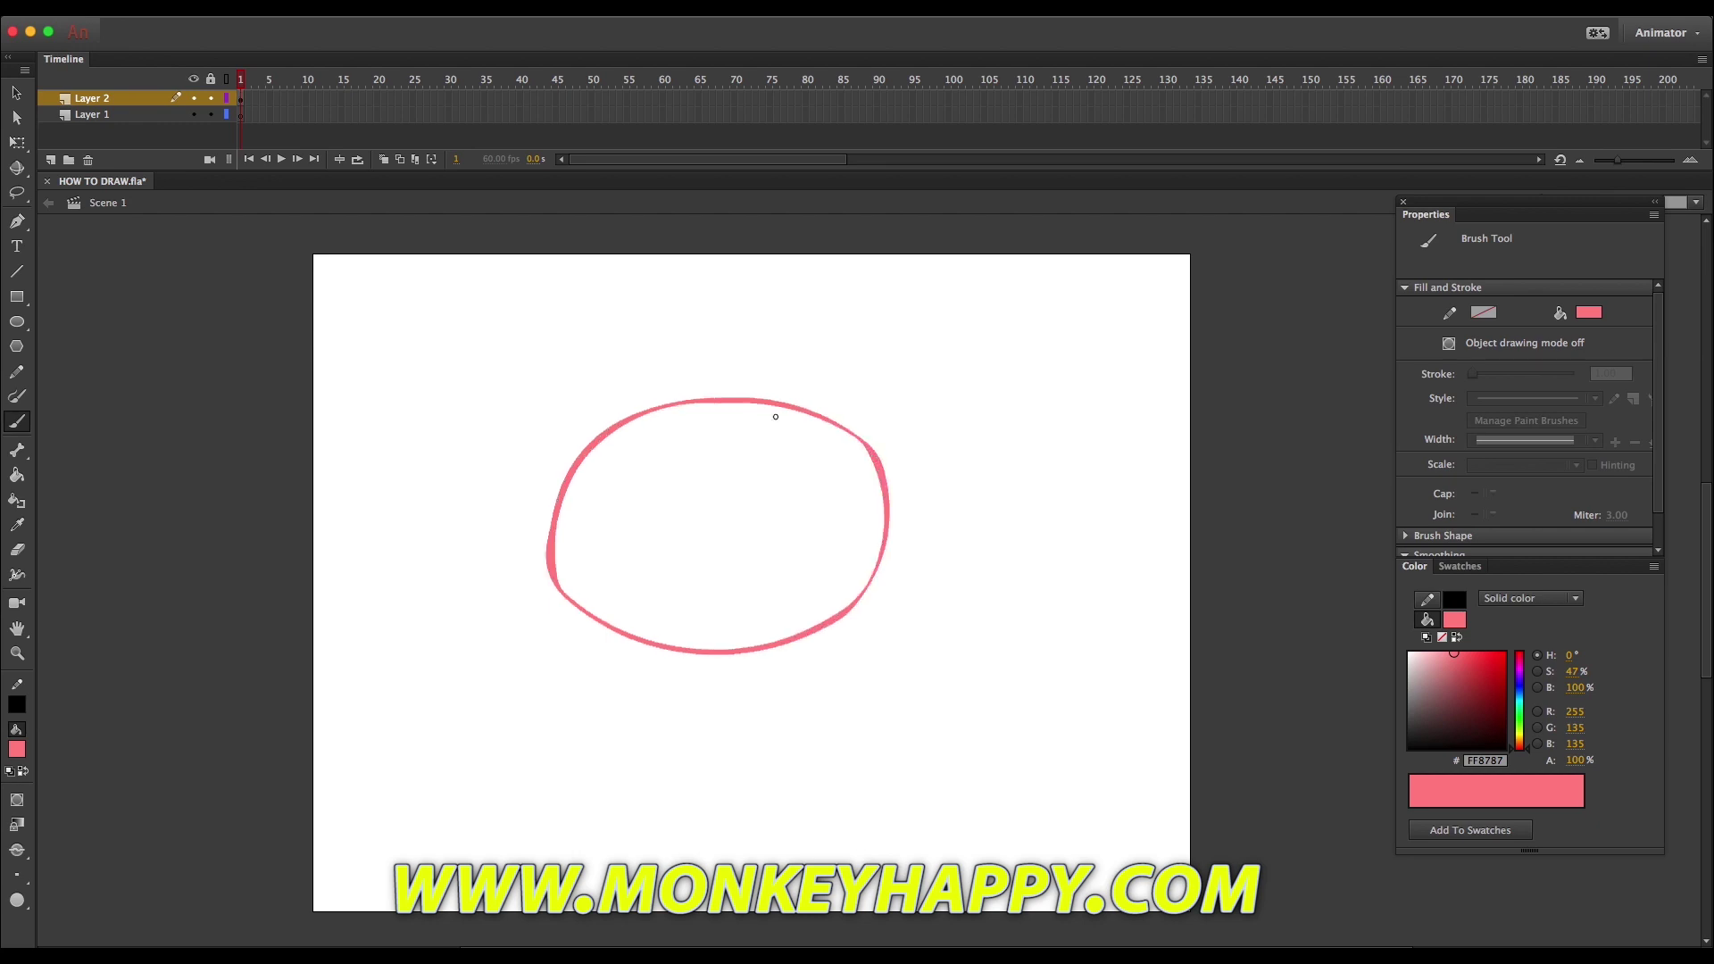
Fill the inside of the head outline with a light pink.
left_click(17, 475)
left_click(1439, 655)
left_click(732, 531)
Smooth the whole head shape and skew it slightly with Free Transform.
left_click(17, 93)
left_click_drag(409, 314, 1181, 813)
left_click(10, 826)
left_click(10, 828)
left_click_drag(513, 366, 933, 692)
key("q")
left_click_drag(890, 544, 892, 562)
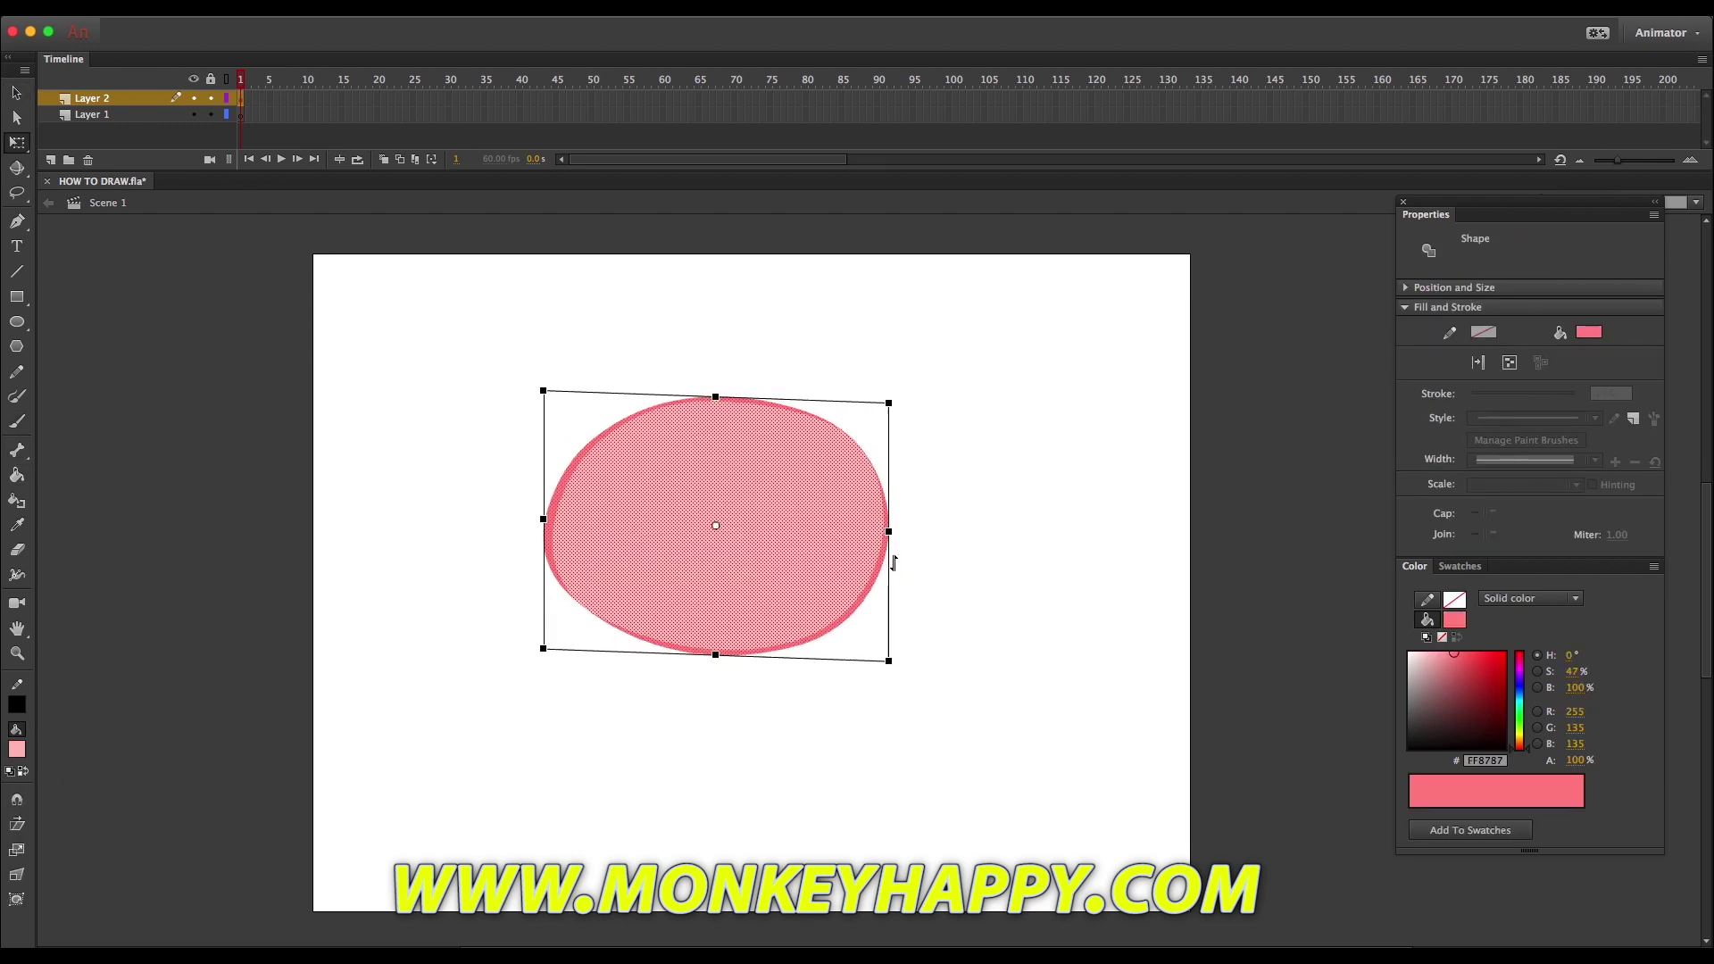
left_click(497, 434)
Fill the head with pale pink FFCCCC using the Paint Bucket.
key("k")
left_click(17, 749)
left_click(73, 495)
left_click(785, 479)
Sample the head outline's pink and brush a curved nose line at the centre of the face inside a new group.
left_click(17, 525)
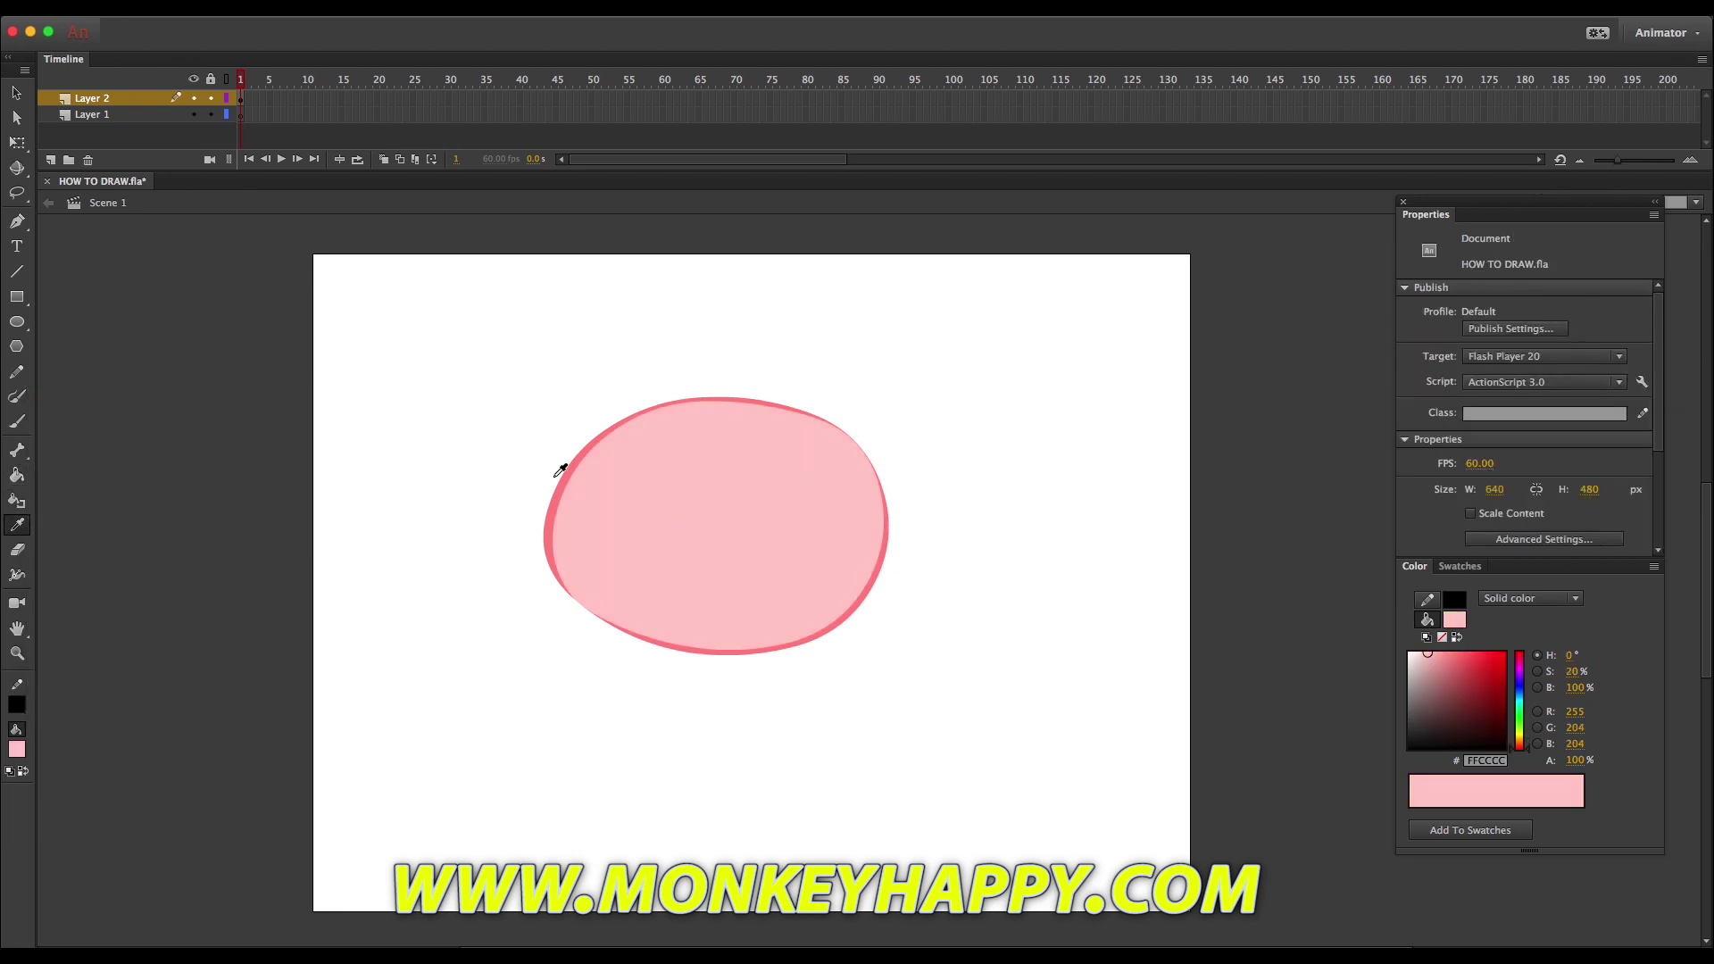
left_click(562, 492)
key("ctrl+g")
key("b")
left_click_drag(659, 554, 761, 546)
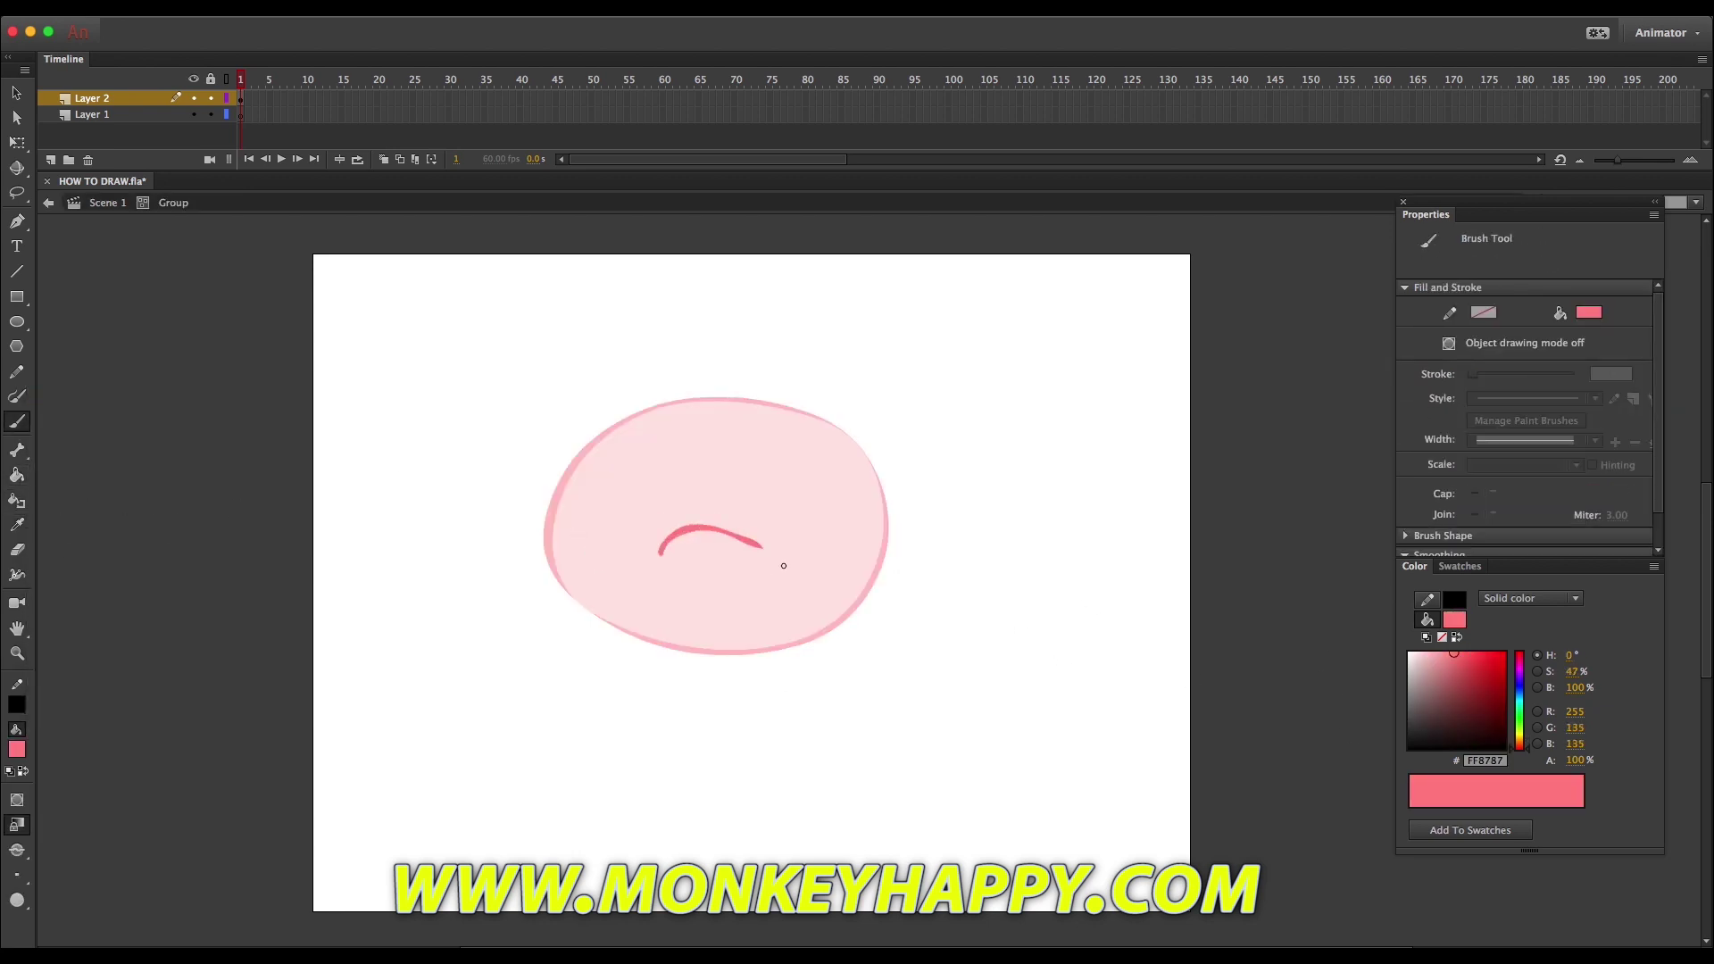
Paint a white highlight beneath the nose line and return to Scene 1.
left_click_drag(1366, 623, 1363, 622)
key("v")
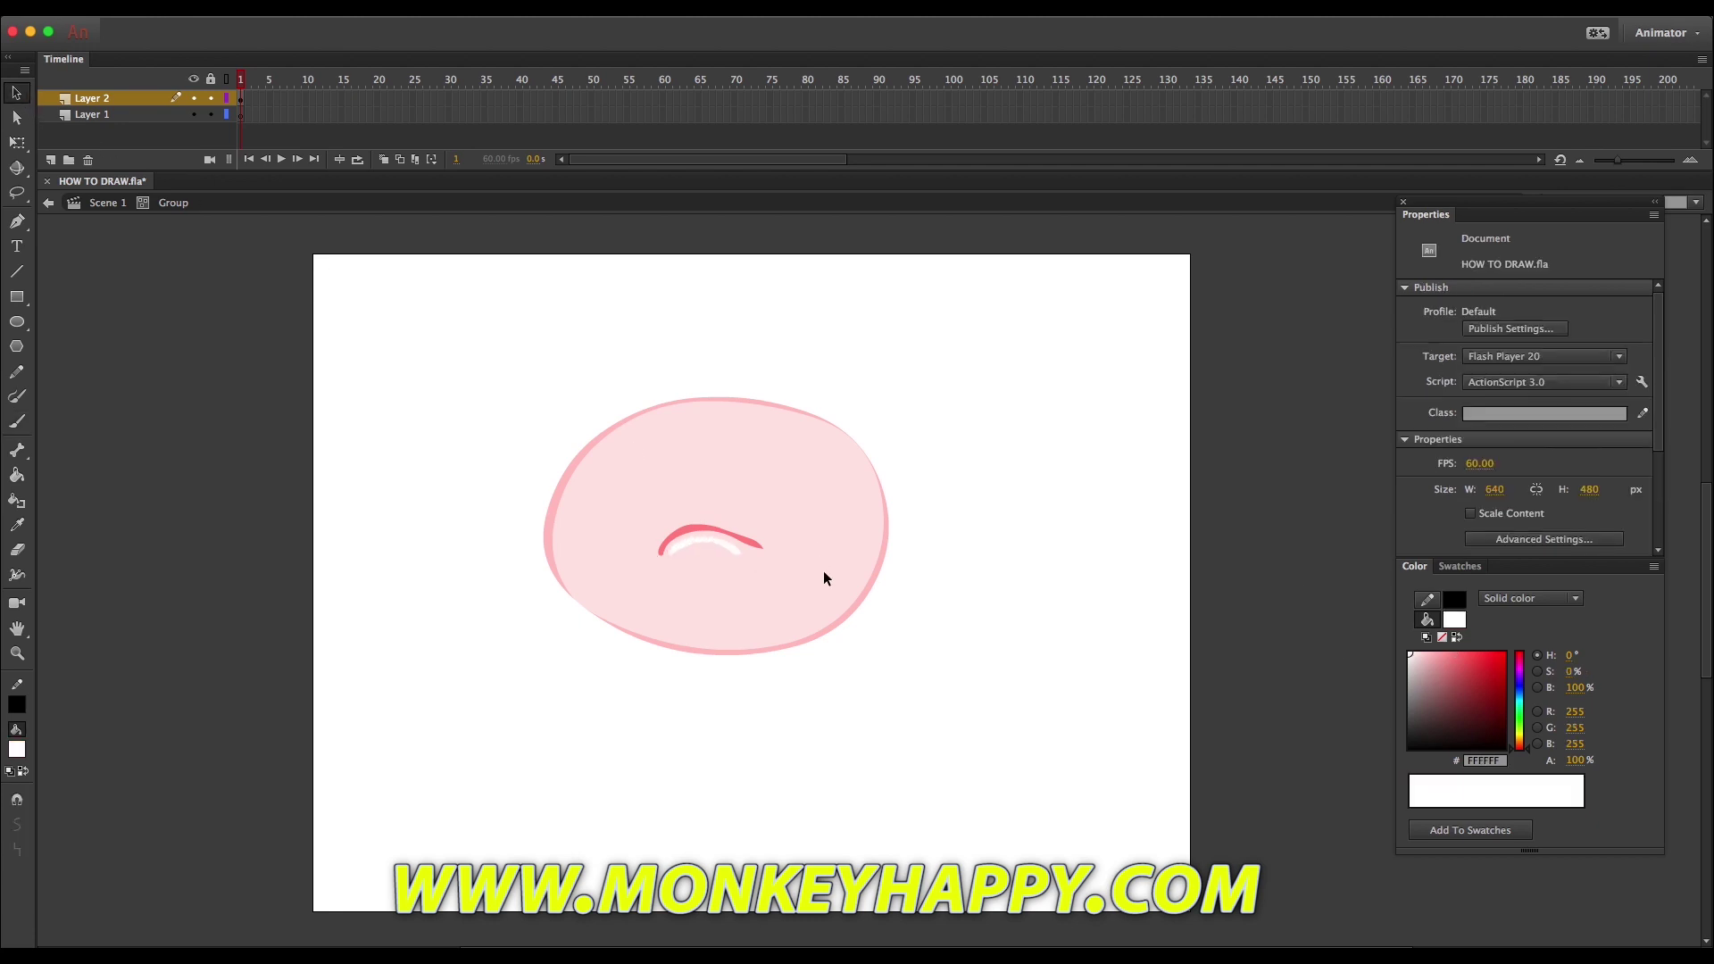
left_click(120, 204)
Brush two oval eye outlines in the nose line's pink, one on each side of the nose, inside a new group.
key("i")
left_click(705, 525)
key("ctrl+g")
key("b")
mouse_move(796, 500)
left_mouse_down()
mouse_move(831, 511)
mouse_move(581, 515)
mouse_move(624, 548)
mouse_move(848, 523)
mouse_move(791, 499)
mouse_move(771, 529)
mouse_move(826, 498)
left_mouse_up()
key("ctrl+z")
key("ctrl+z")
mouse_move(664, 502)
left_mouse_down()
mouse_move(635, 541)
mouse_move(659, 500)
left_mouse_up()
left_click(16, 92)
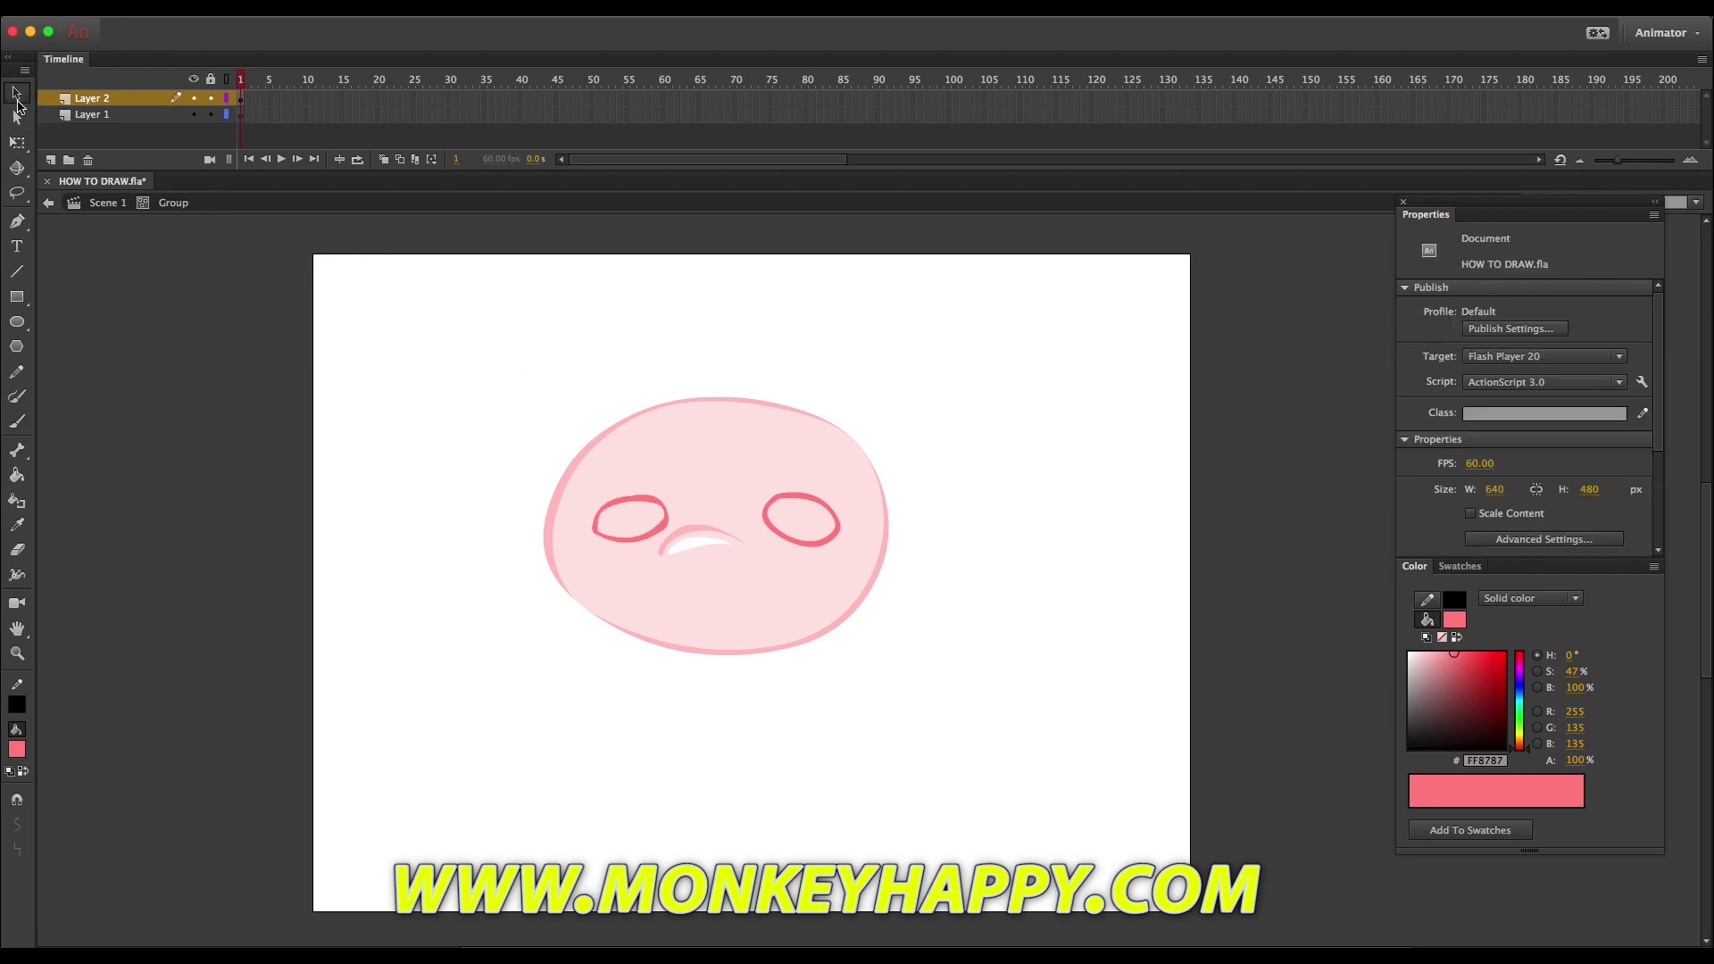
Fill both eyes with white and paint black pupils in a nested group, returning to the eyes group.
key("b")
left_click_drag(1539, 565, 1541, 618)
key("k")
left_click(621, 532)
left_click(819, 543)
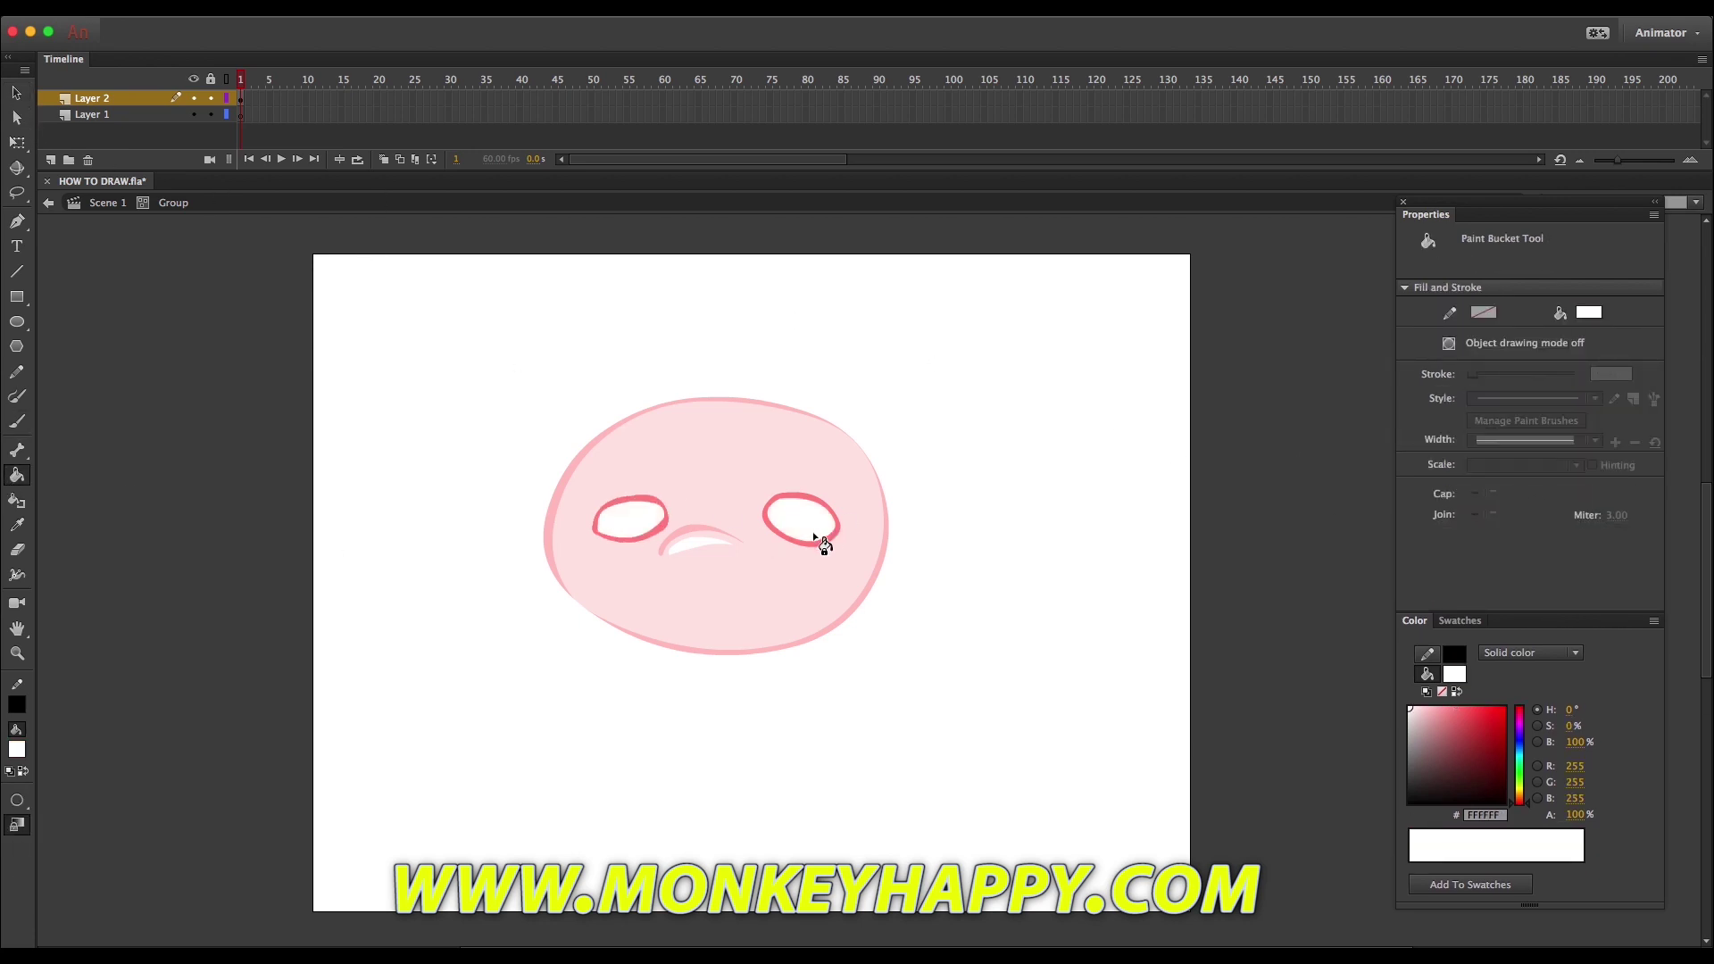
key("b")
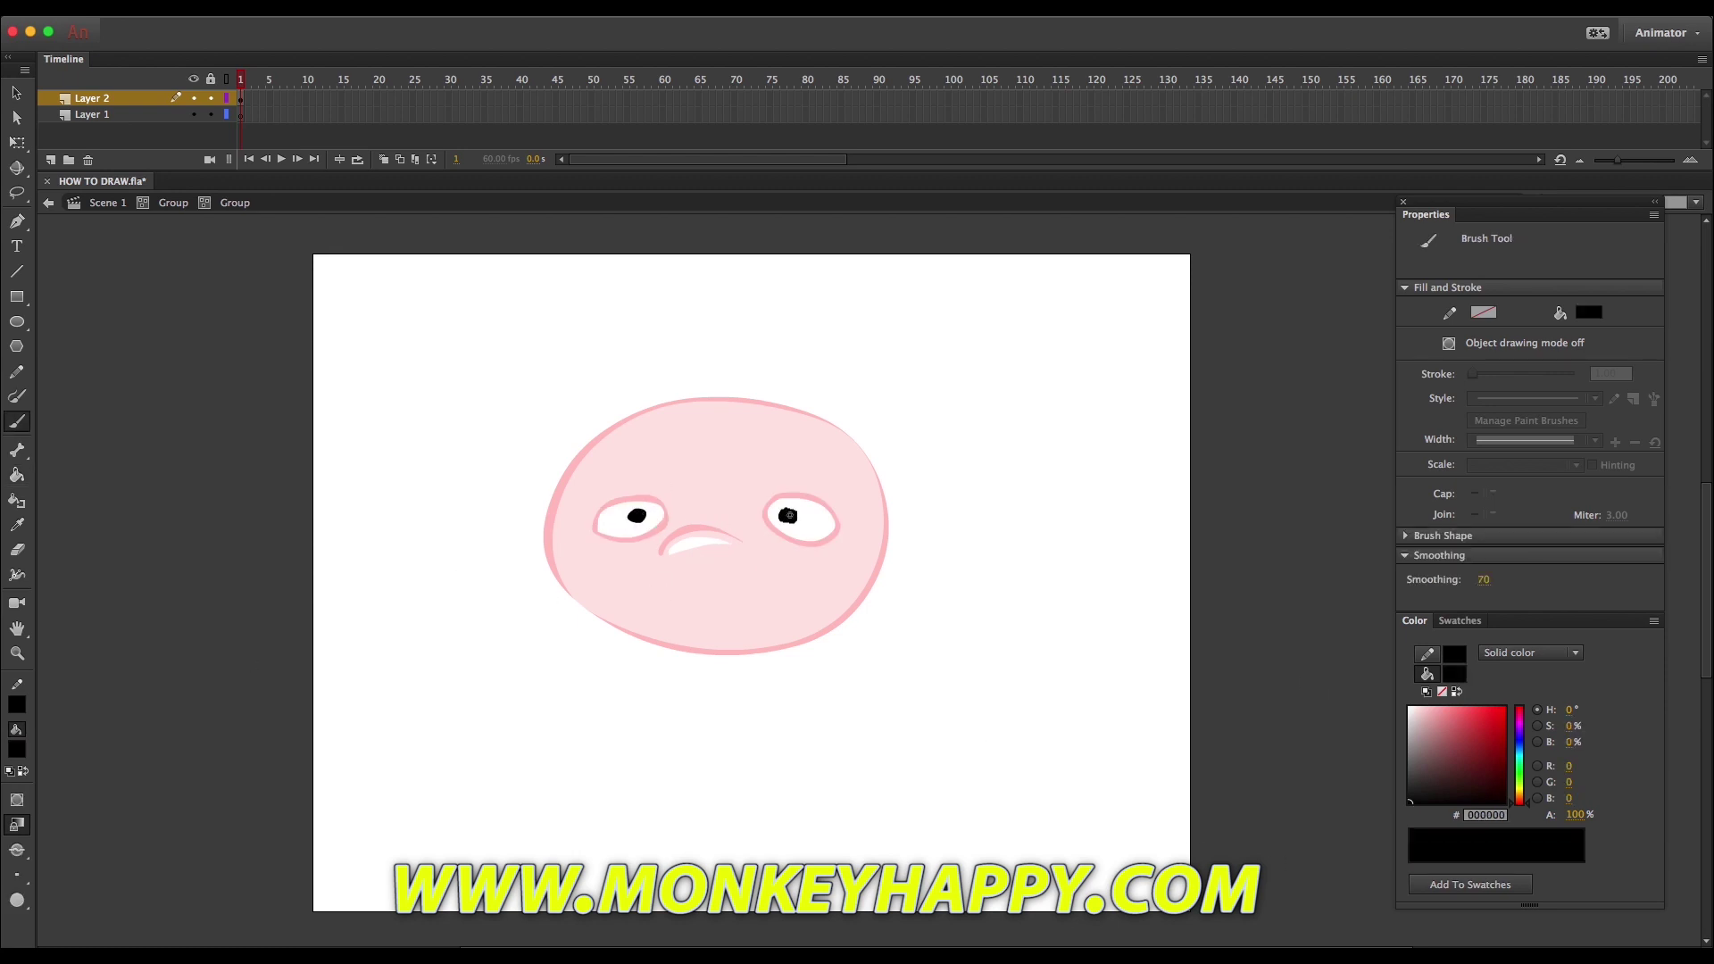
left_click(174, 204)
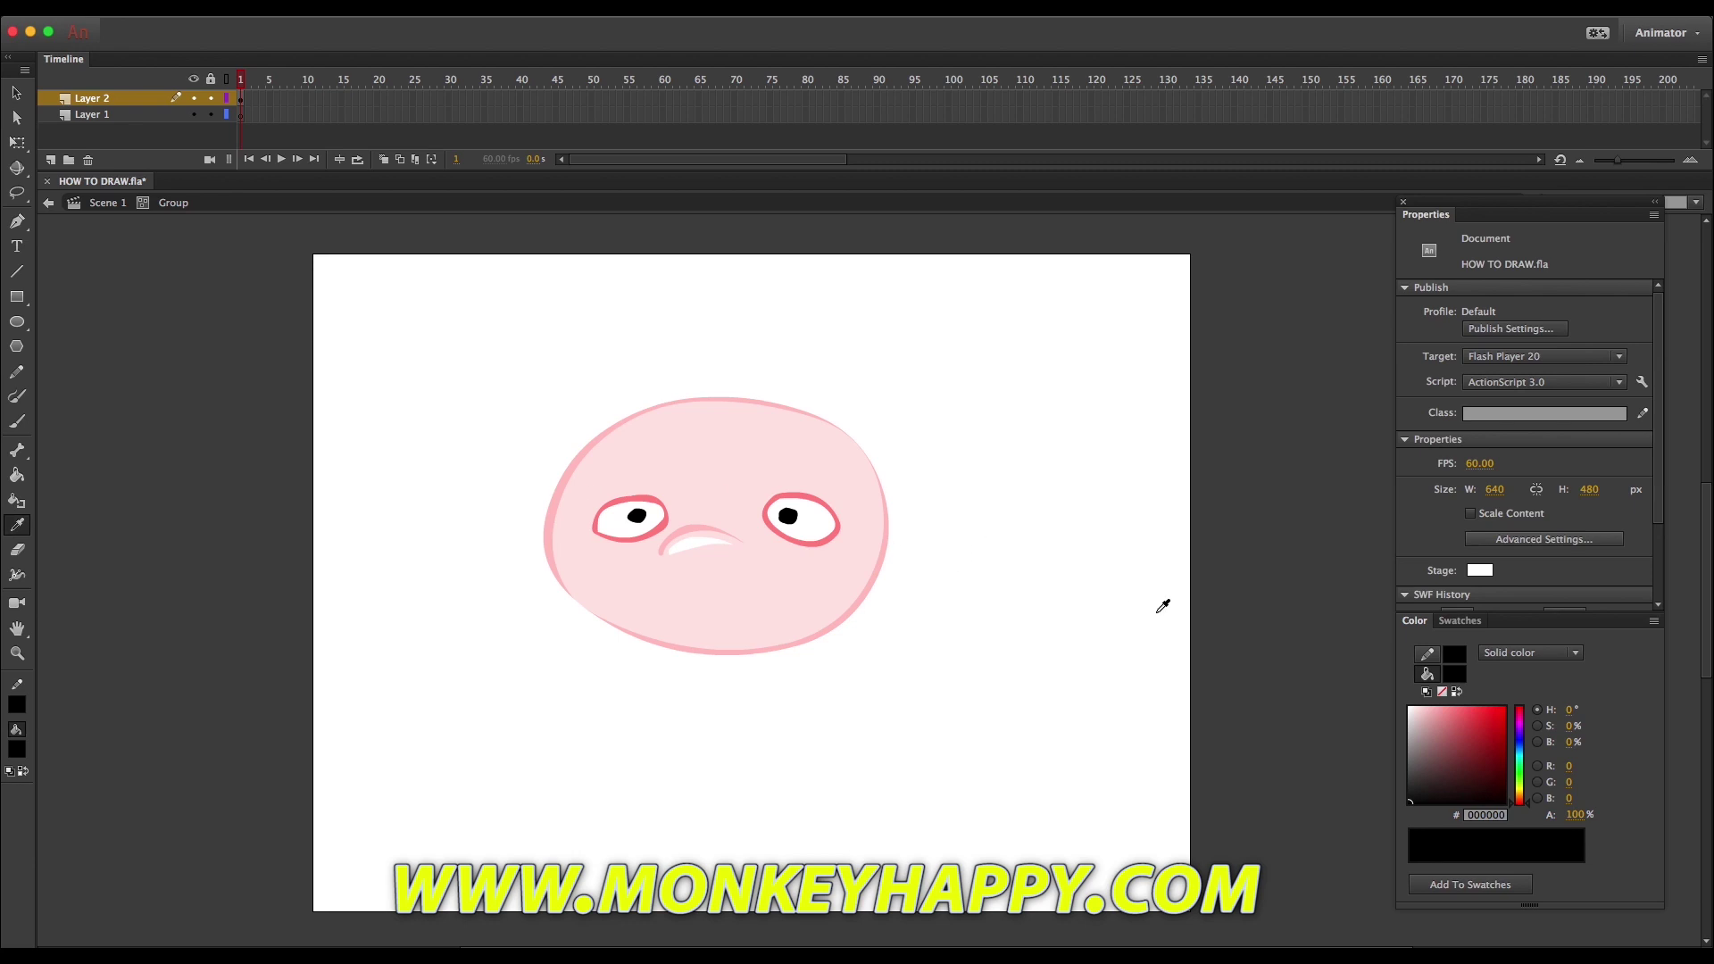
Draw a black eyebrow outline above each eye and fill both with black.
mouse_move(604, 486)
left_mouse_down()
mouse_move(668, 480)
mouse_move(589, 493)
left_mouse_up()
key("super+z")
mouse_move(760, 484)
left_mouse_down()
mouse_move(838, 488)
mouse_move(803, 479)
left_mouse_up()
left_click(16, 475)
left_click(666, 486)
left_click(832, 487)
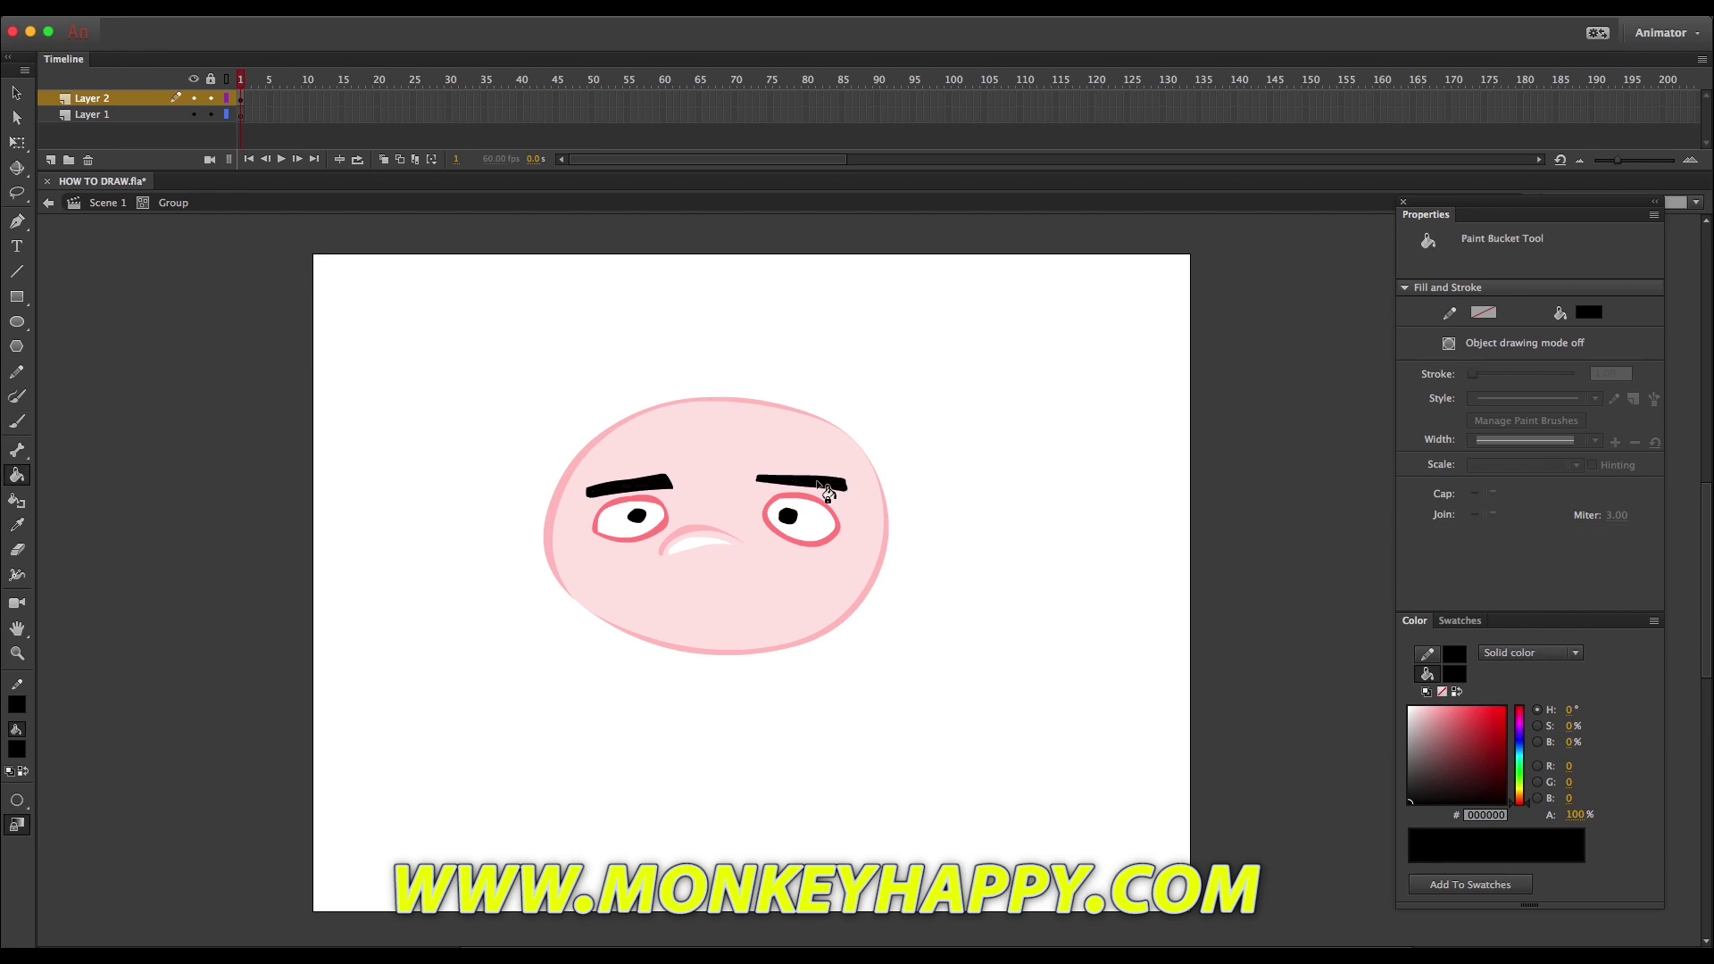
Straighten the edges of both eyebrows and adjust the right eyebrow's outer corner.
left_click(16, 93)
left_click(662, 485)
left_click(17, 850)
left_click(810, 486)
left_click(17, 850)
left_click(404, 702)
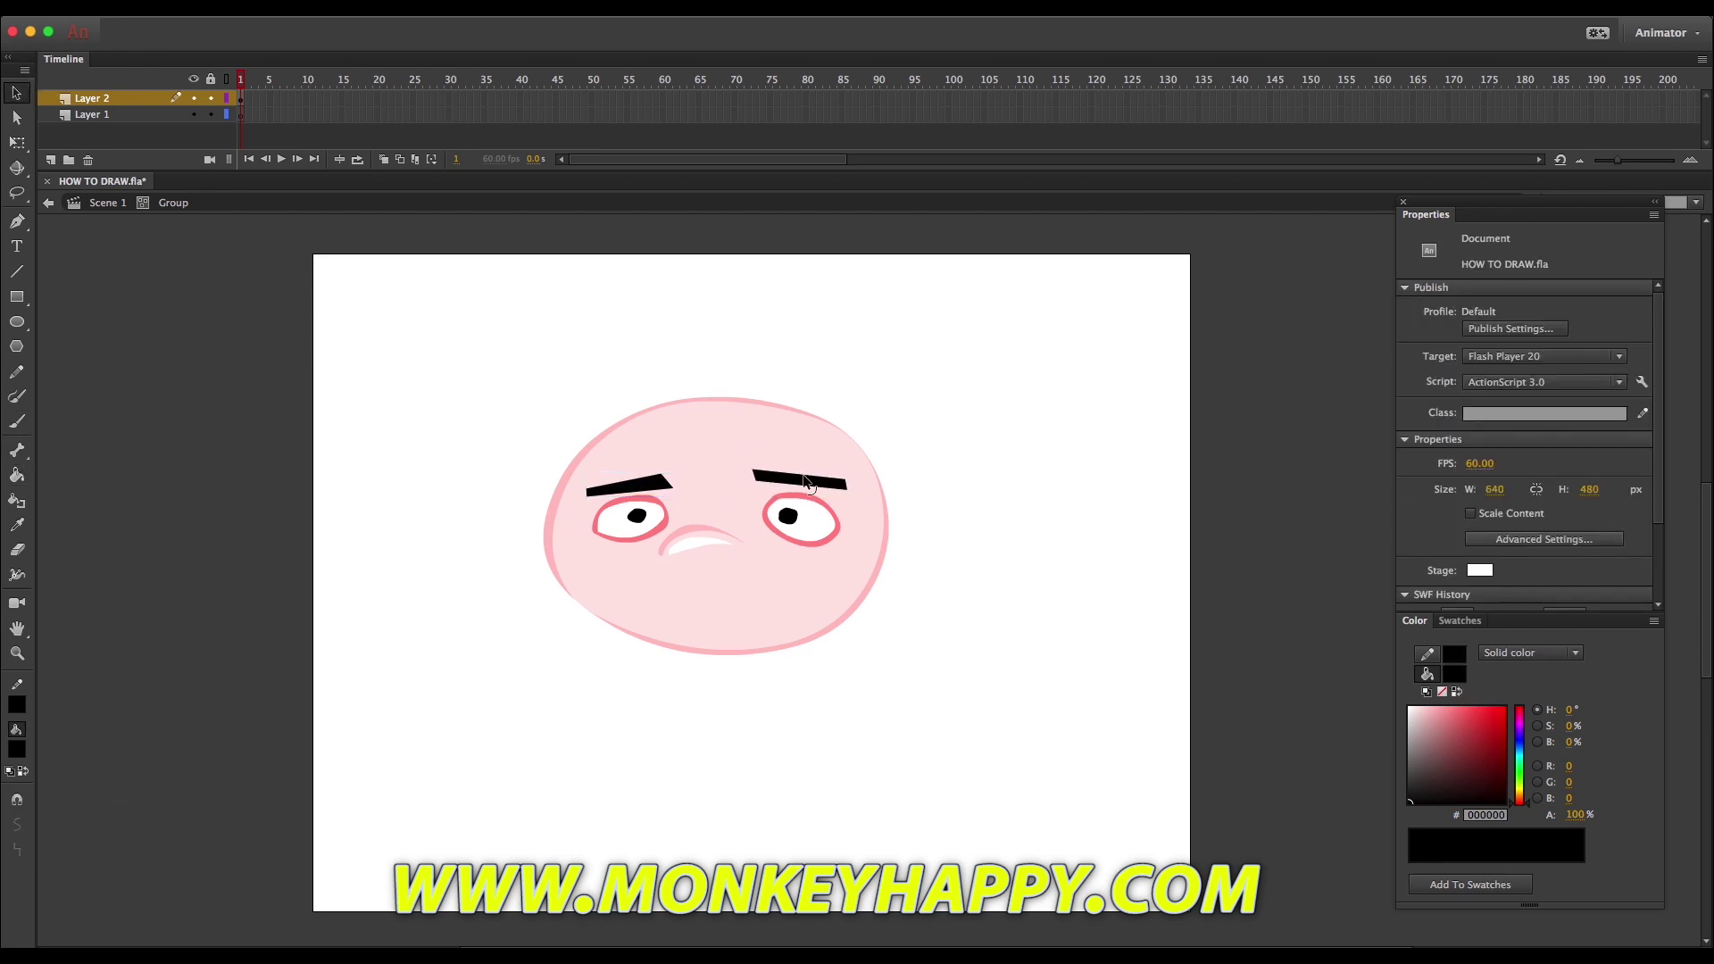
left_click_drag(849, 490, 850, 497)
Sample the head outline's pink and brush a short horizontal mouth line below the nose.
key("i")
left_click(593, 446)
key("b")
left_click_drag(680, 590, 748, 590)
key("ctrl+z")
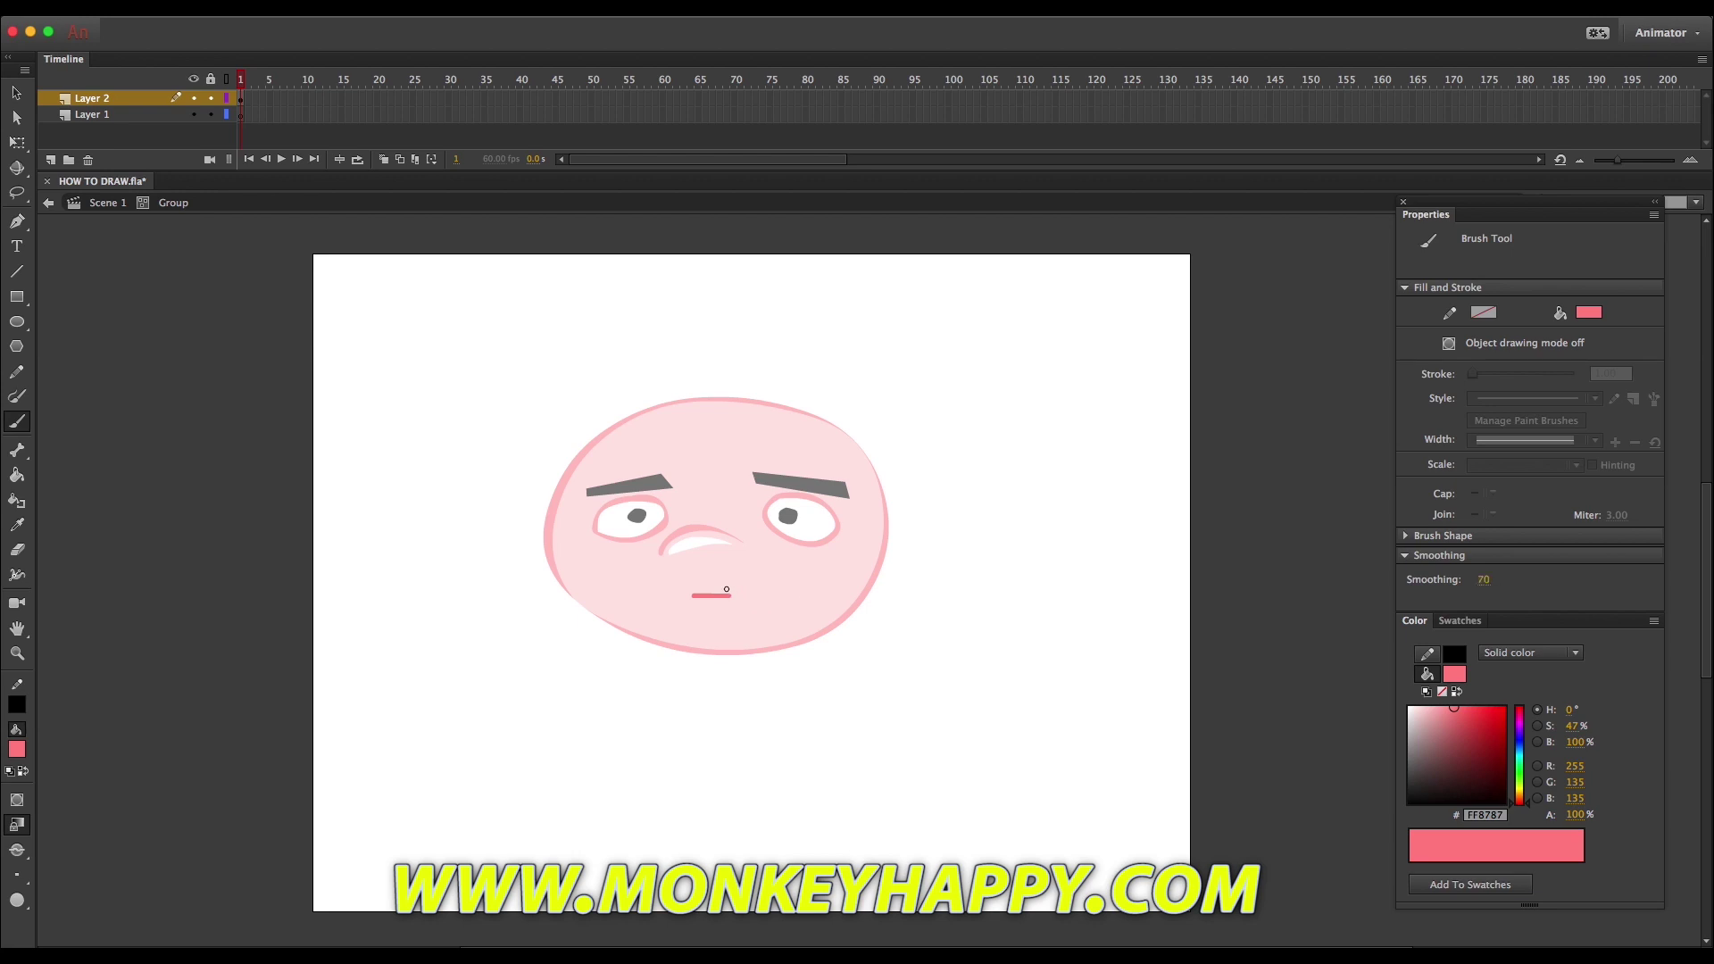
Paint a white highlight under the mouth line and return to Scene 1.
left_click(1409, 707)
left_click_drag(698, 604, 703, 604)
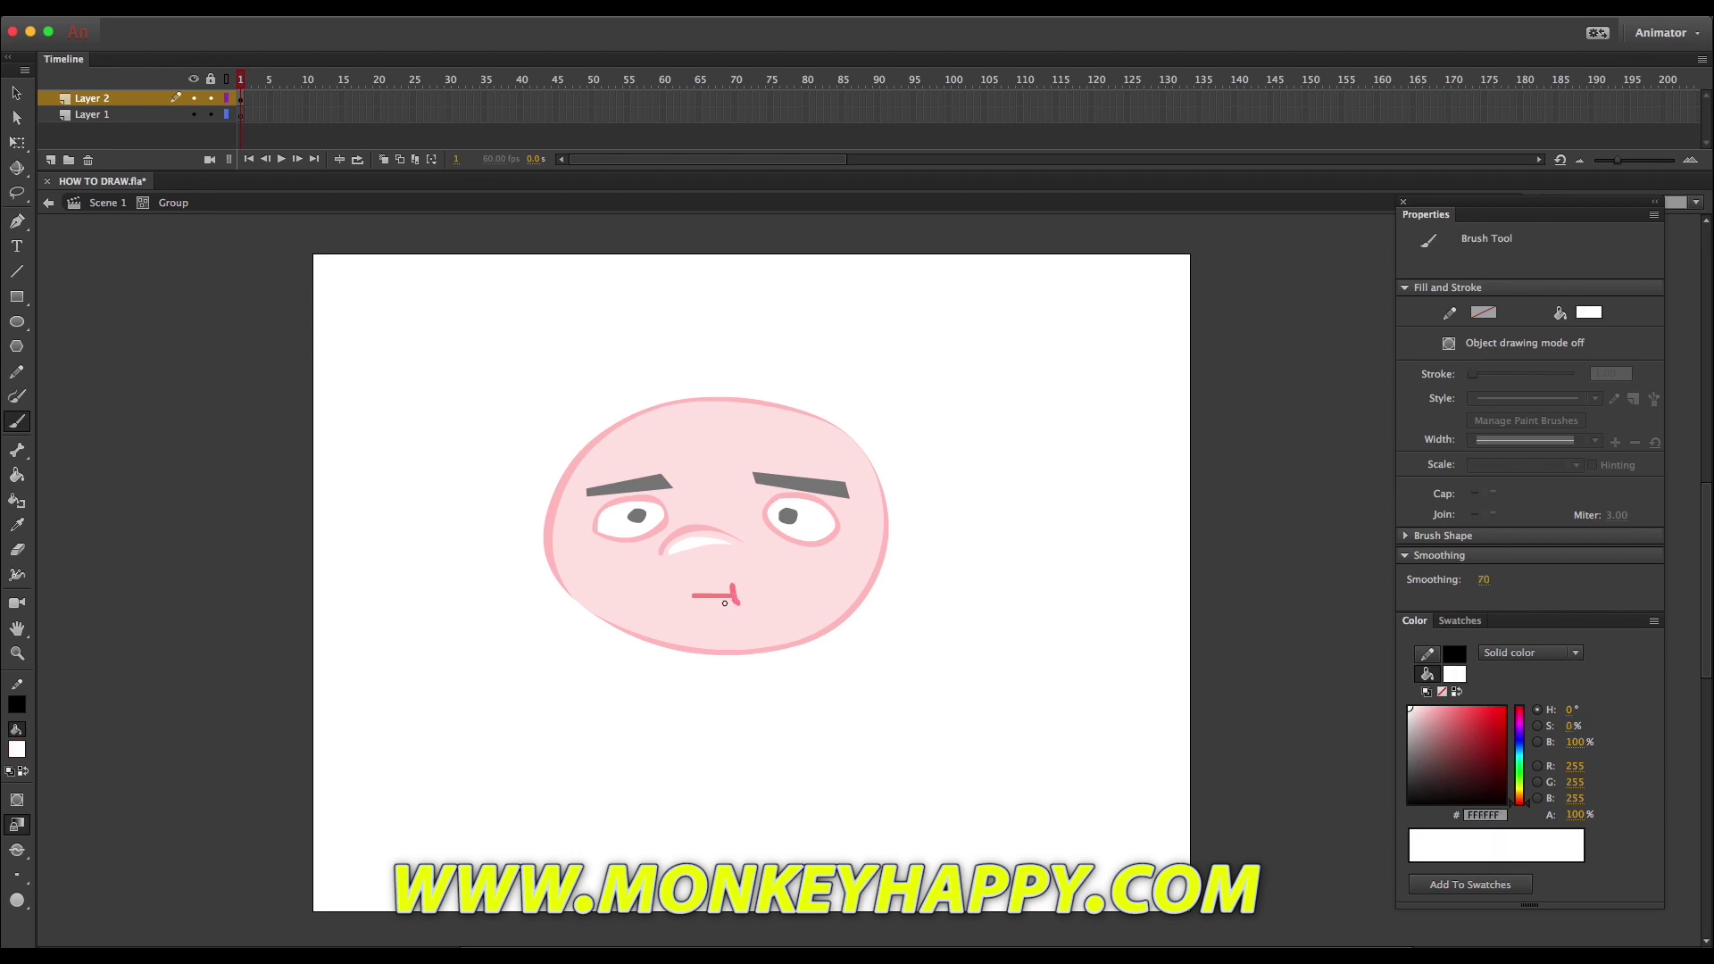
key("v")
left_click(116, 204)
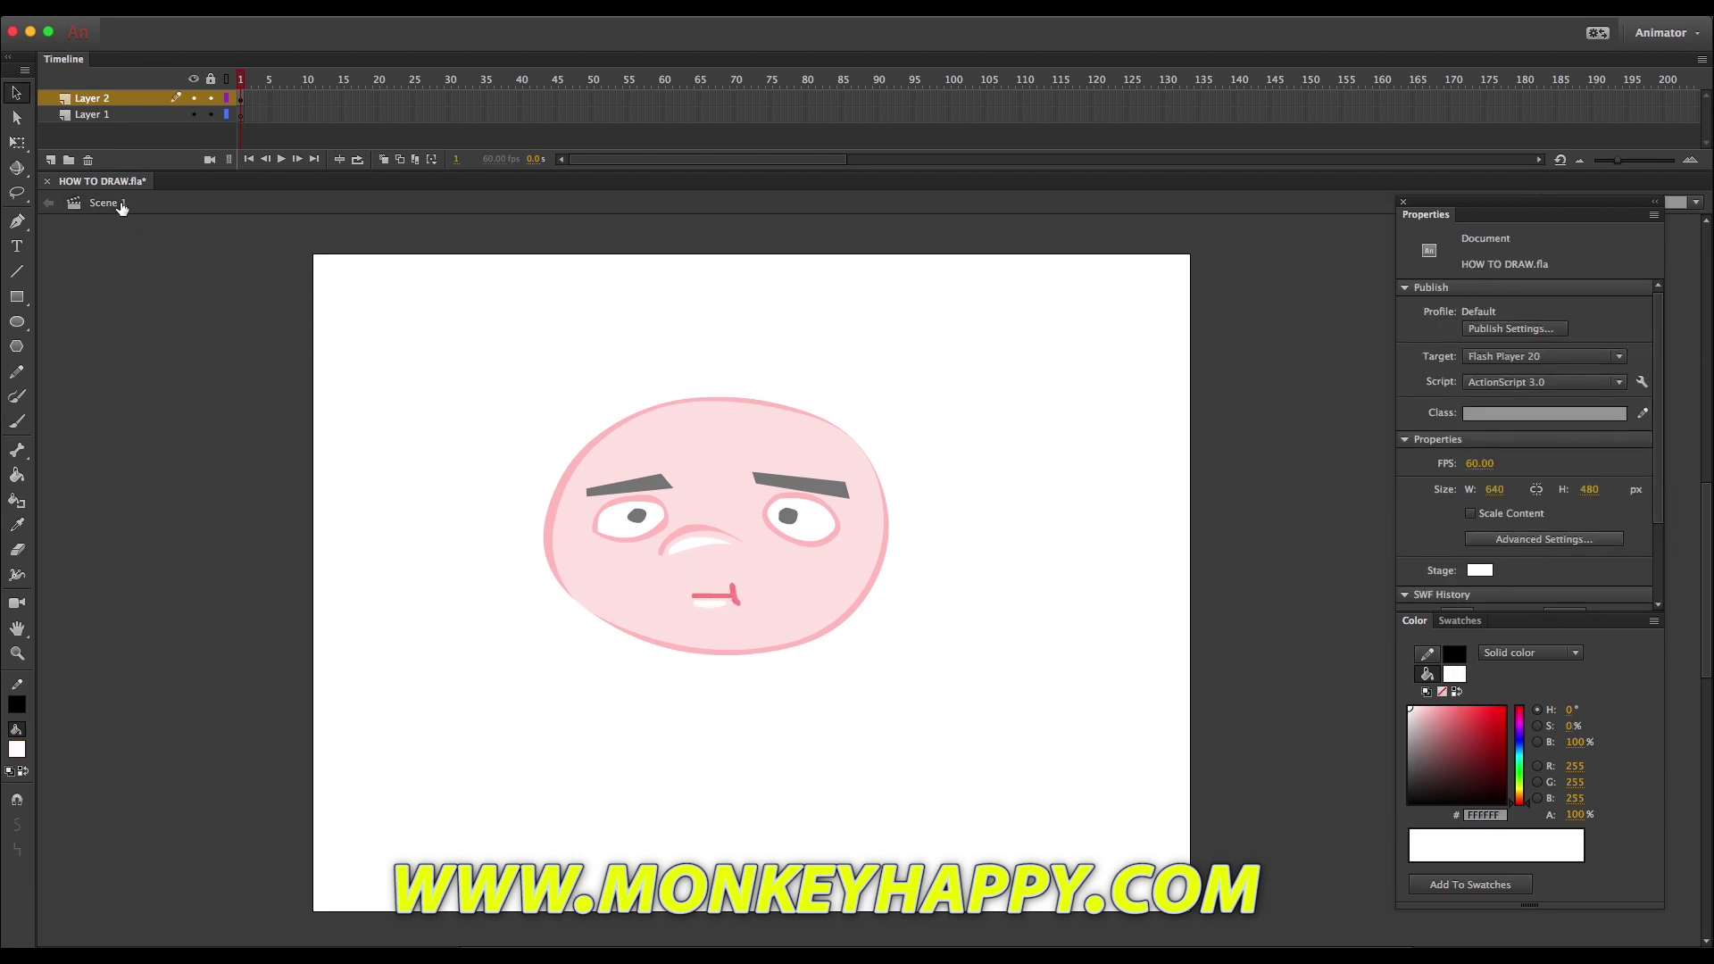
Brush an ear outline in the head outline's pink on the right side of the head inside a new group.
left_click(17, 525)
left_click(887, 518)
key("super+g")
key("b")
mouse_move(890, 513)
left_mouse_down()
mouse_move(882, 549)
mouse_move(931, 537)
mouse_move(891, 537)
left_mouse_up()
key("ctrl+z")
key("ctrl+z")
left_click(105, 204)
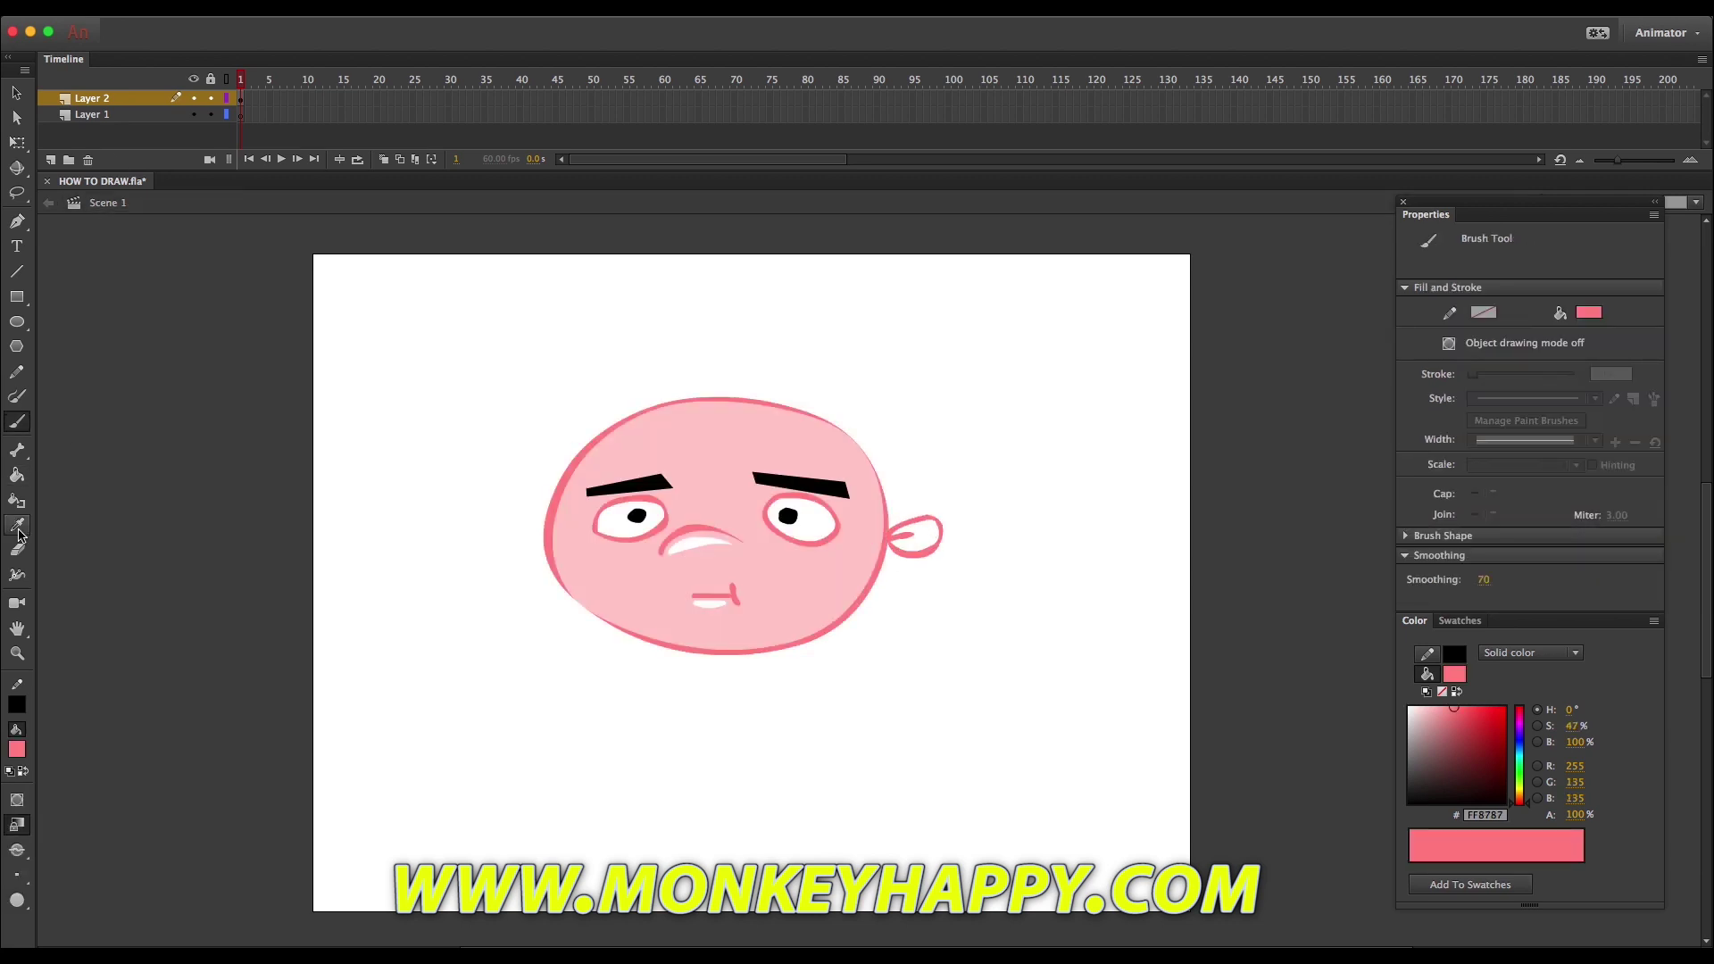
Shift the ear slightly toward the head and fill it with the head's pale pink.
left_click(17, 524)
left_click(758, 572)
left_click(17, 93)
left_click_drag(902, 538, 899, 537)
double_click(899, 539)
key("k")
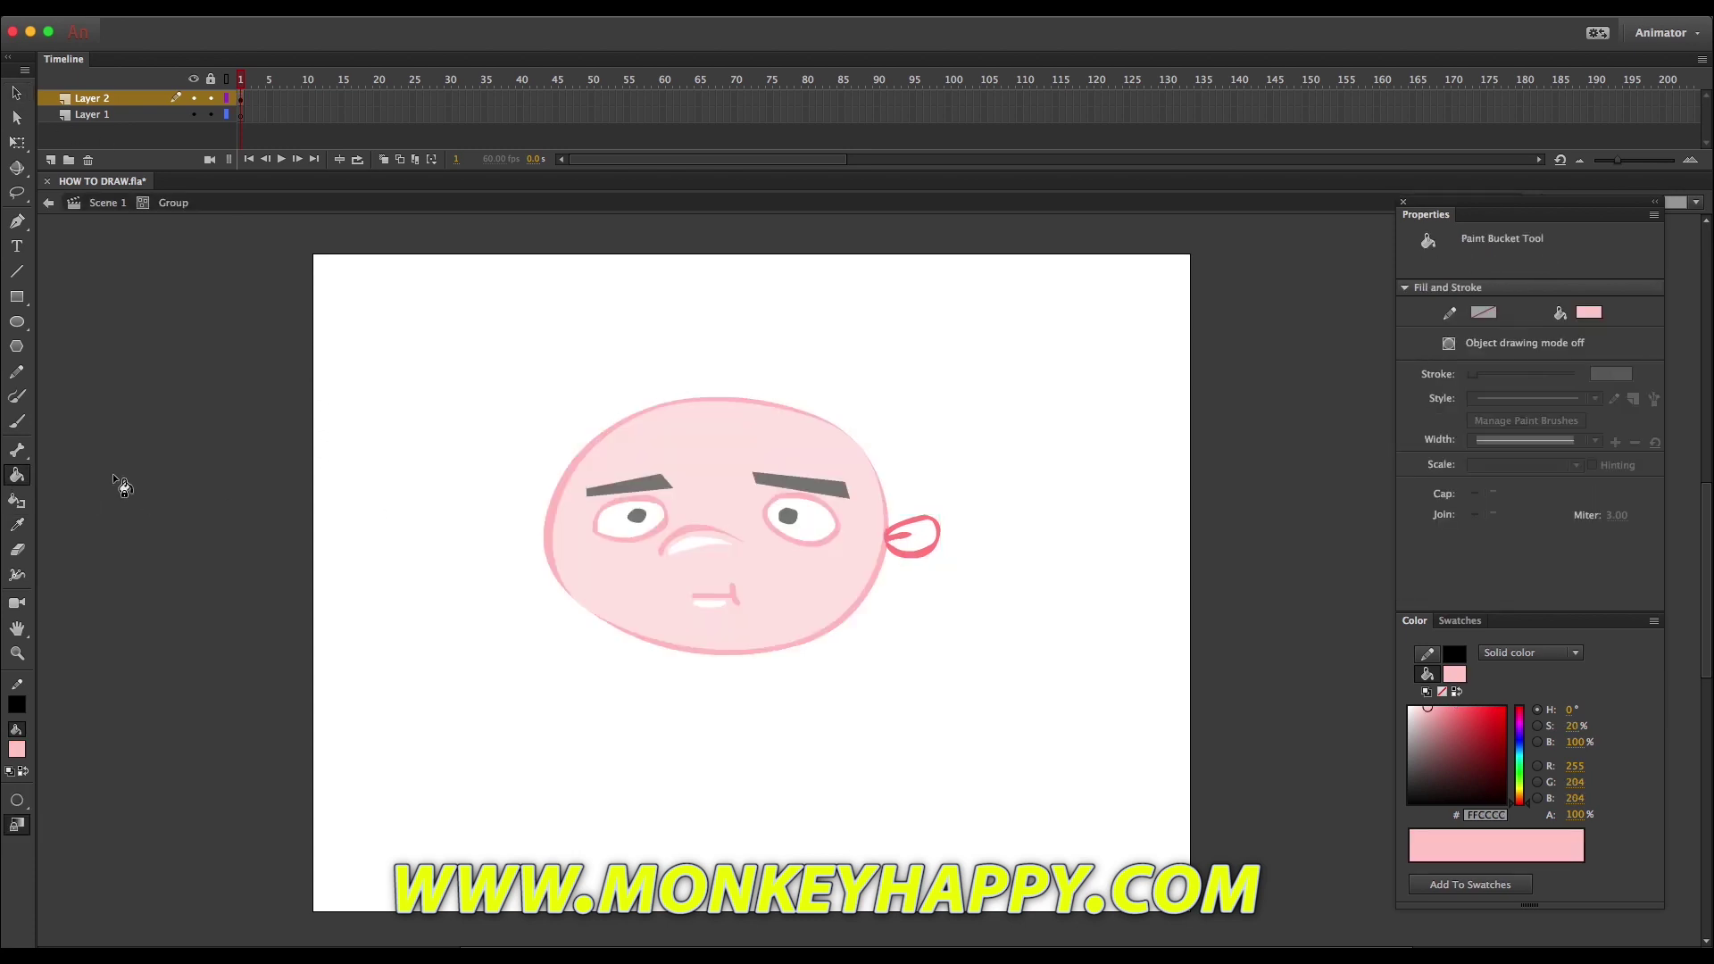
left_click(928, 545)
Recolour the ear and the head with the peach skin tone FFCC99.
left_click(17, 750)
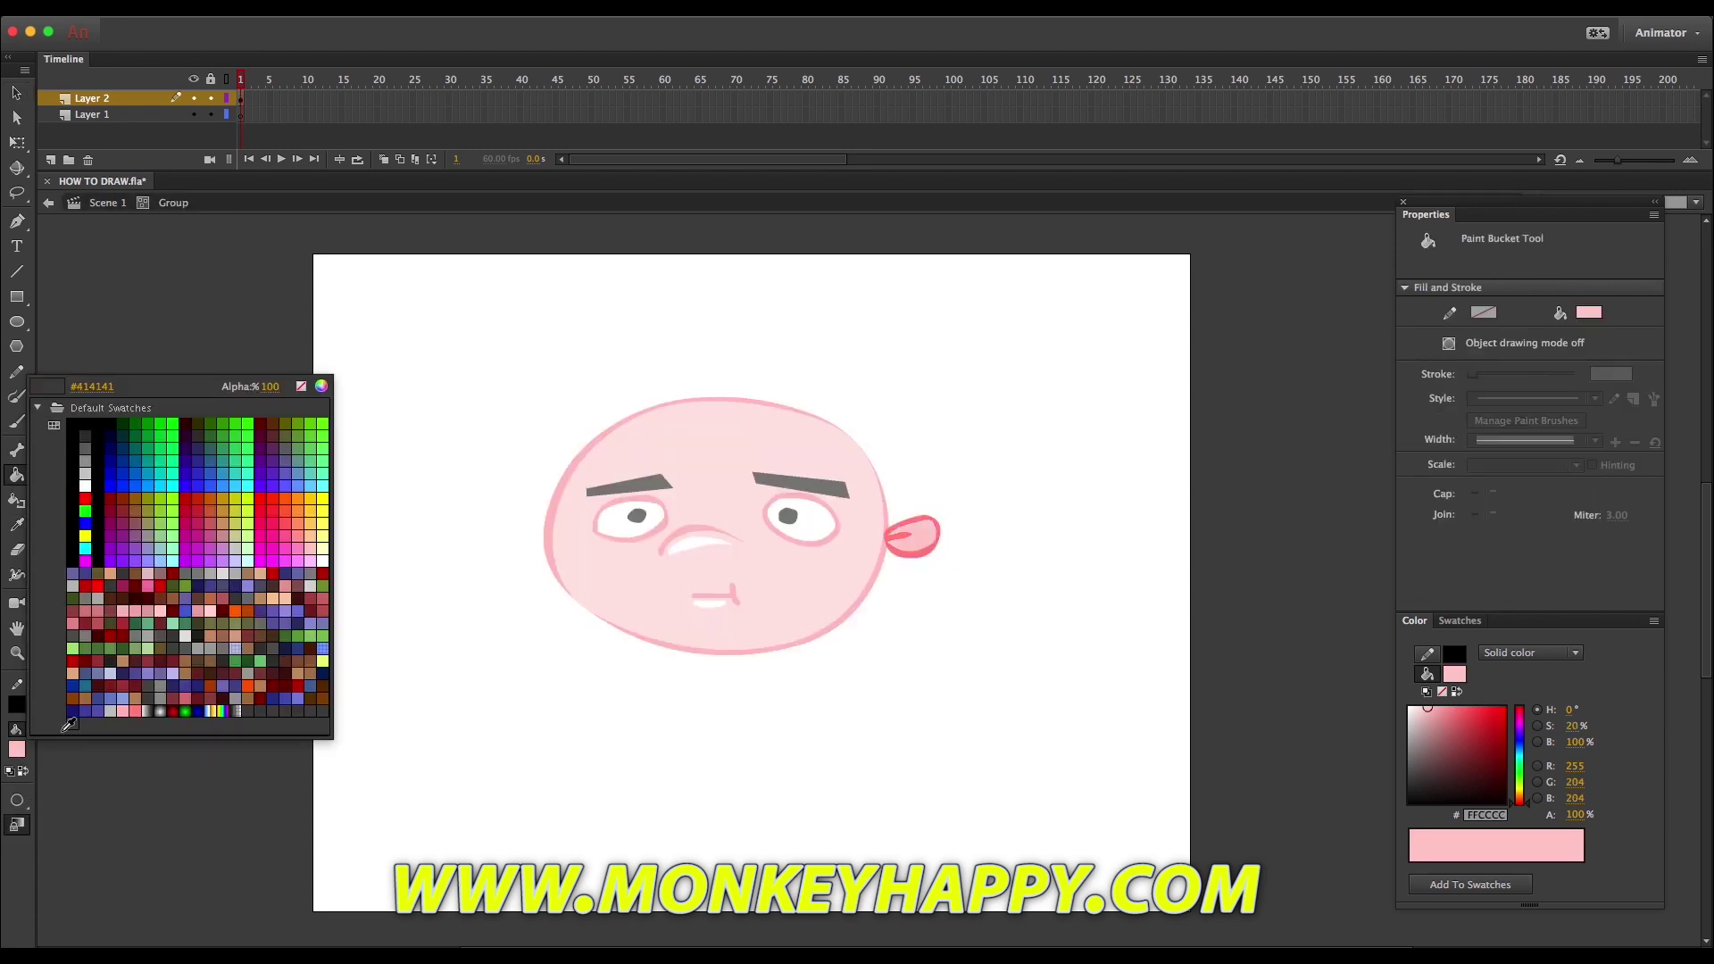
left_click(308, 536)
left_click(921, 556)
left_click(106, 203)
key("v")
key("k")
left_click(724, 478)
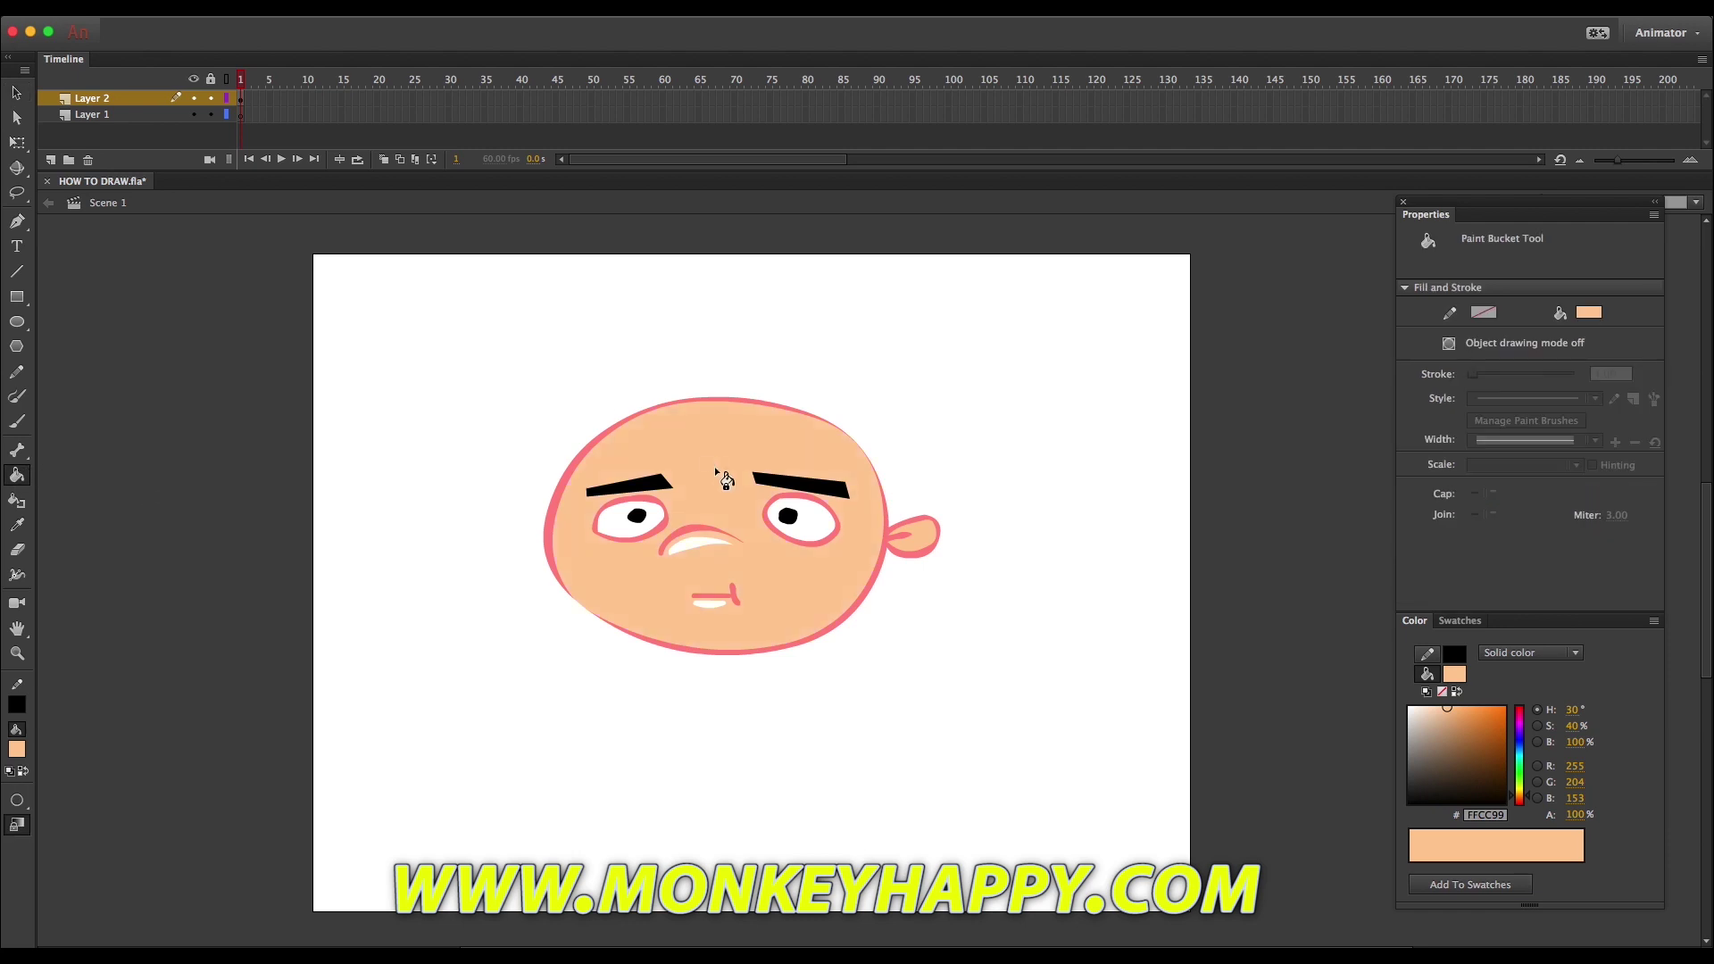
Copy the ear to the left side of the head, flip it horizontally and nudge it into place.
key("v")
left_click(919, 547)
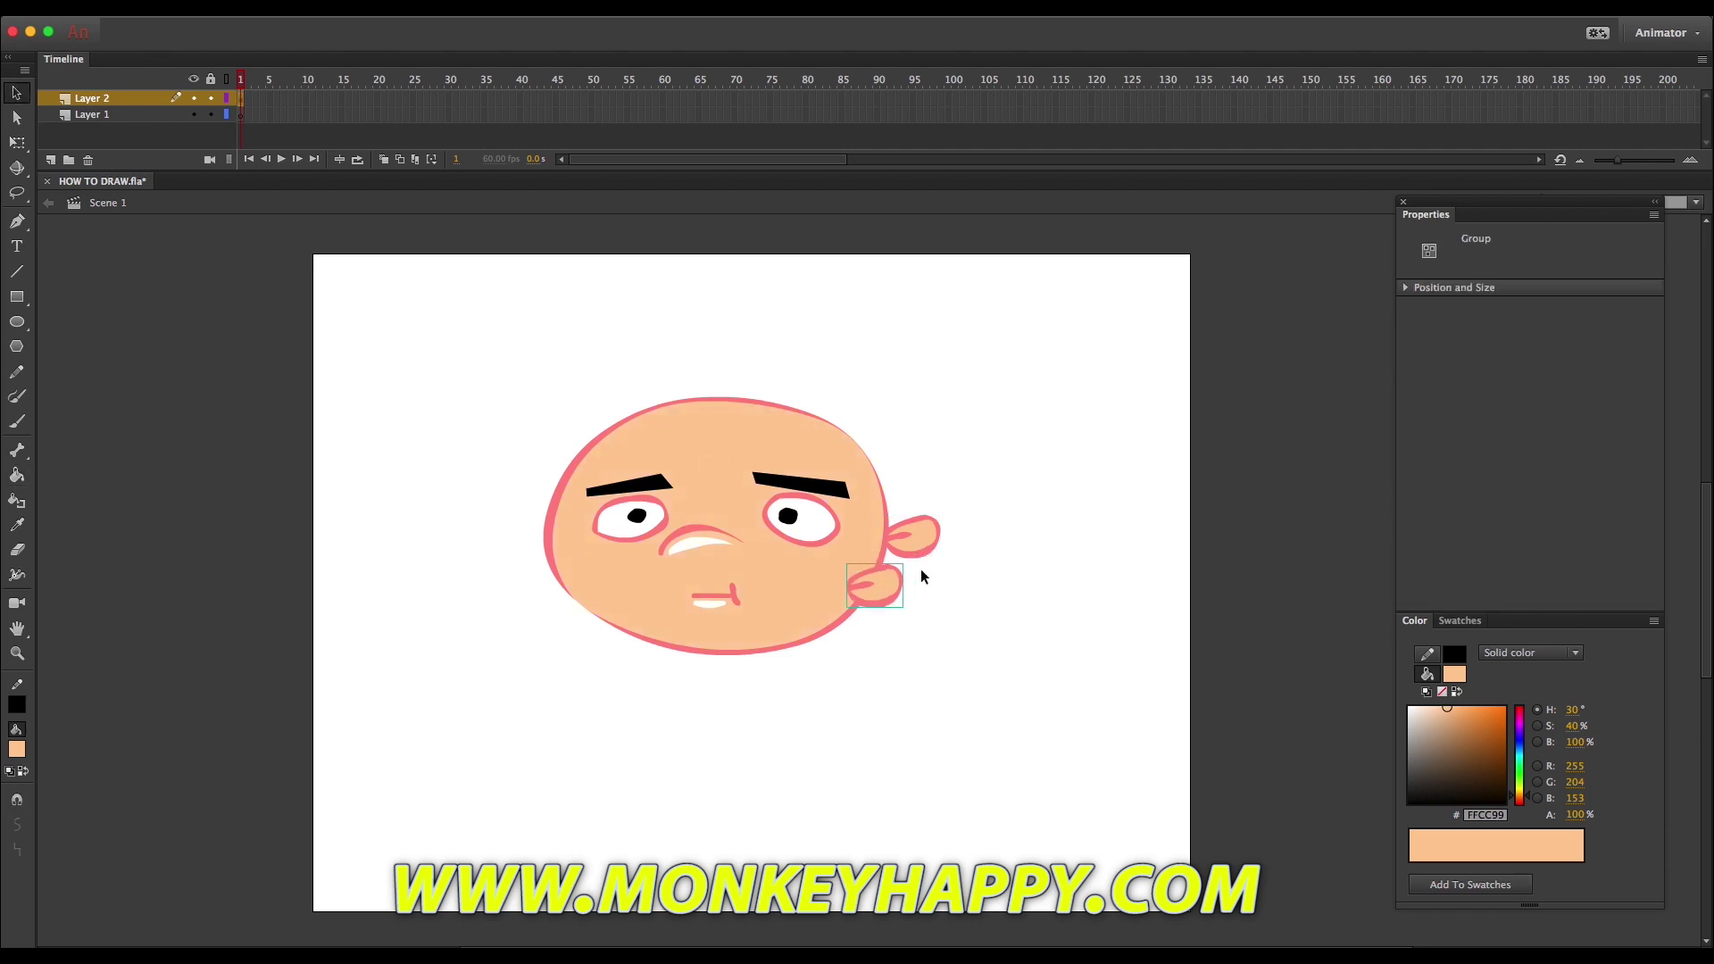
left_click_drag(880, 590, 533, 537)
left_click(323, 8)
mouse_move(383, 222)
left_click(530, 396)
key("Up")
key("Up")
key("Left")
key("Left")
key("Left")
key("Left")
Group the head, facial features and right ear together, leaving the left ear out.
key("super+a")
left_click(527, 534, "shift")
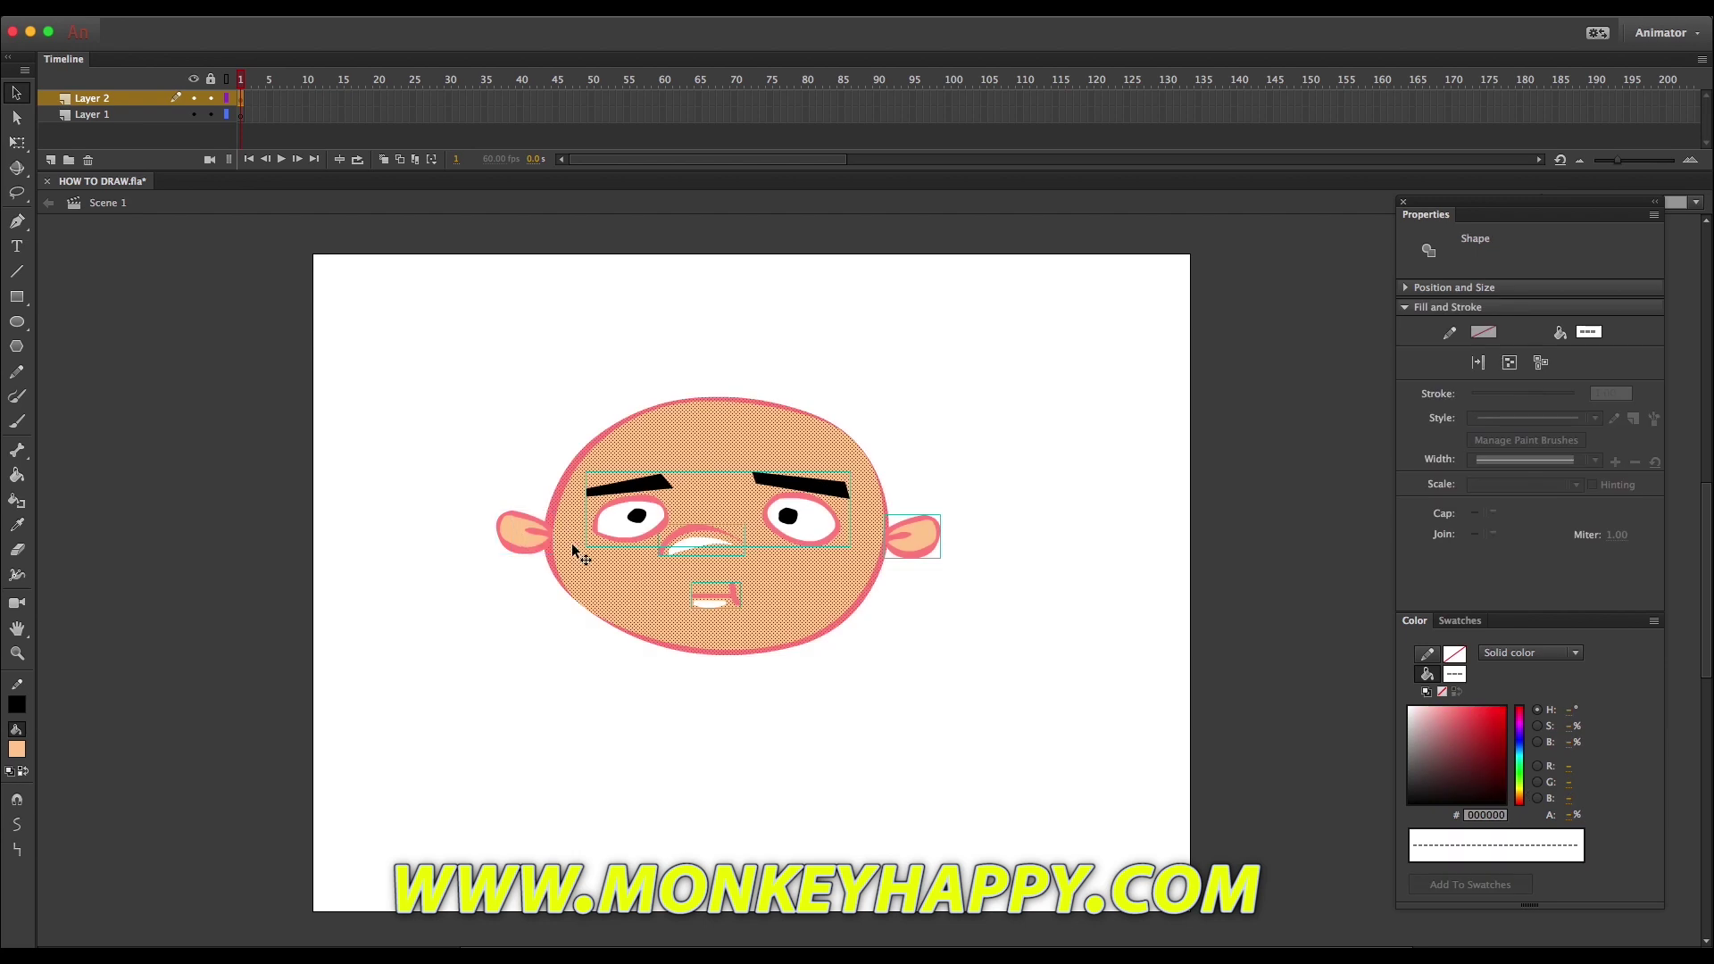
key("super+g")
left_click(505, 398)
Cut the eyes group out of the head group and paste it in place in Scene 1.
left_click(636, 523)
double_click(637, 523)
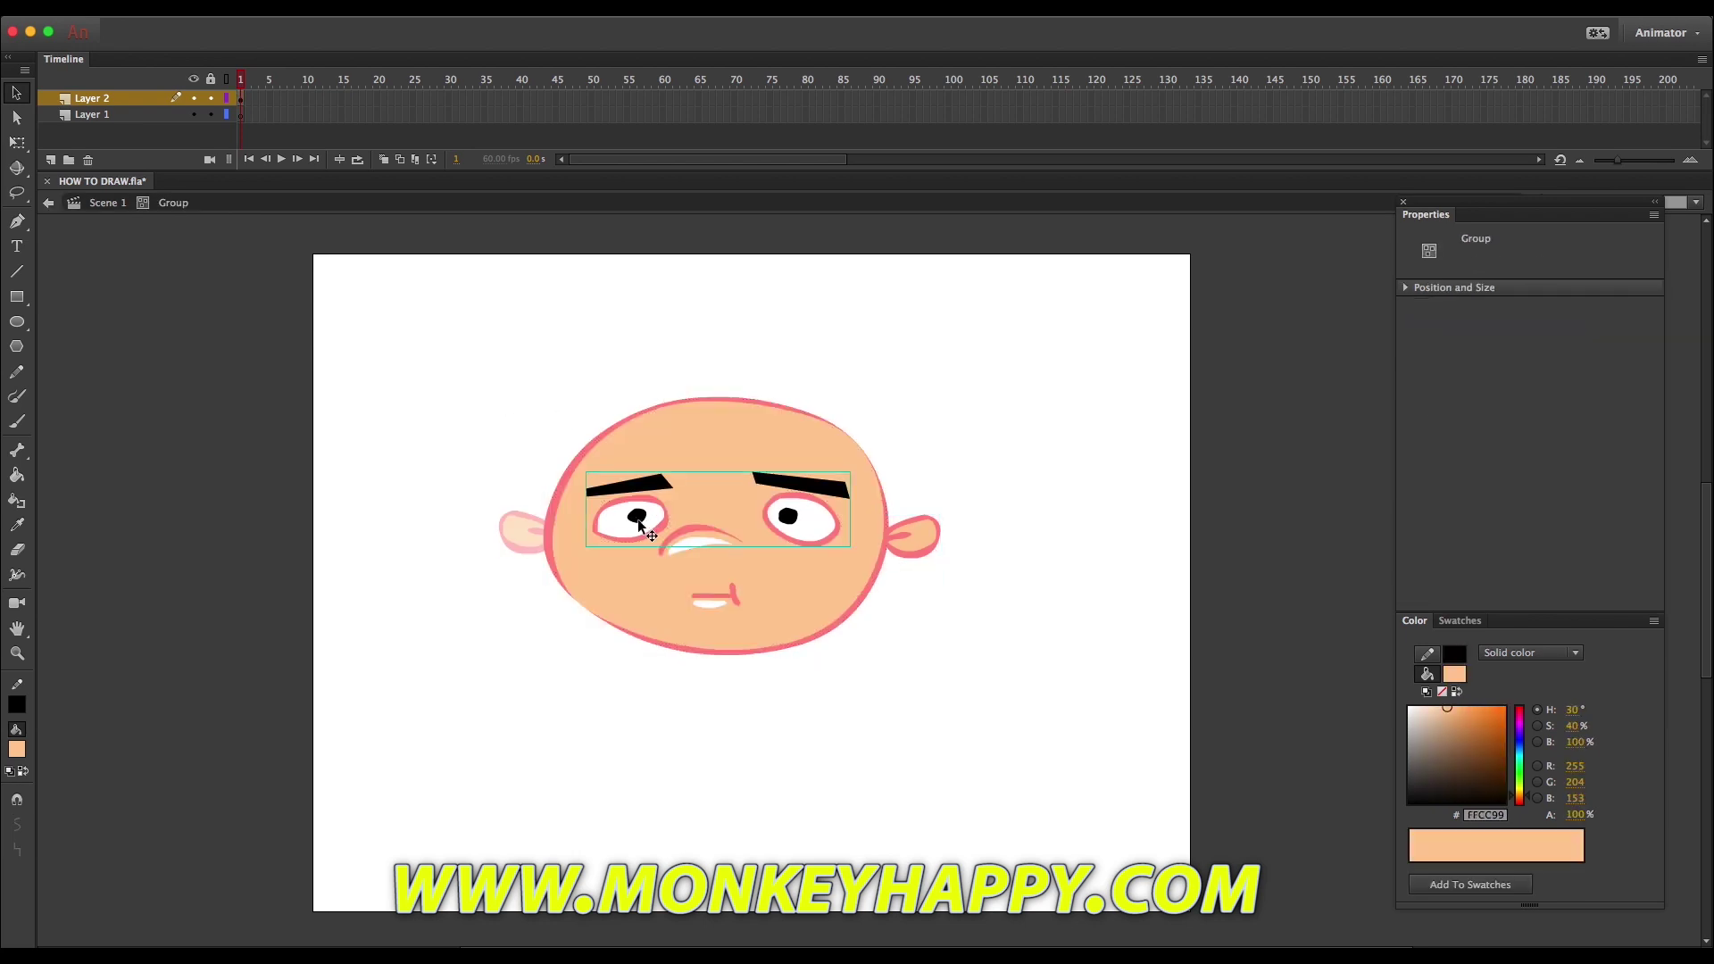
key("super+x")
left_click(107, 204)
right_click(547, 360)
left_click(635, 424)
key("super+a")
left_click(792, 521, "shift")
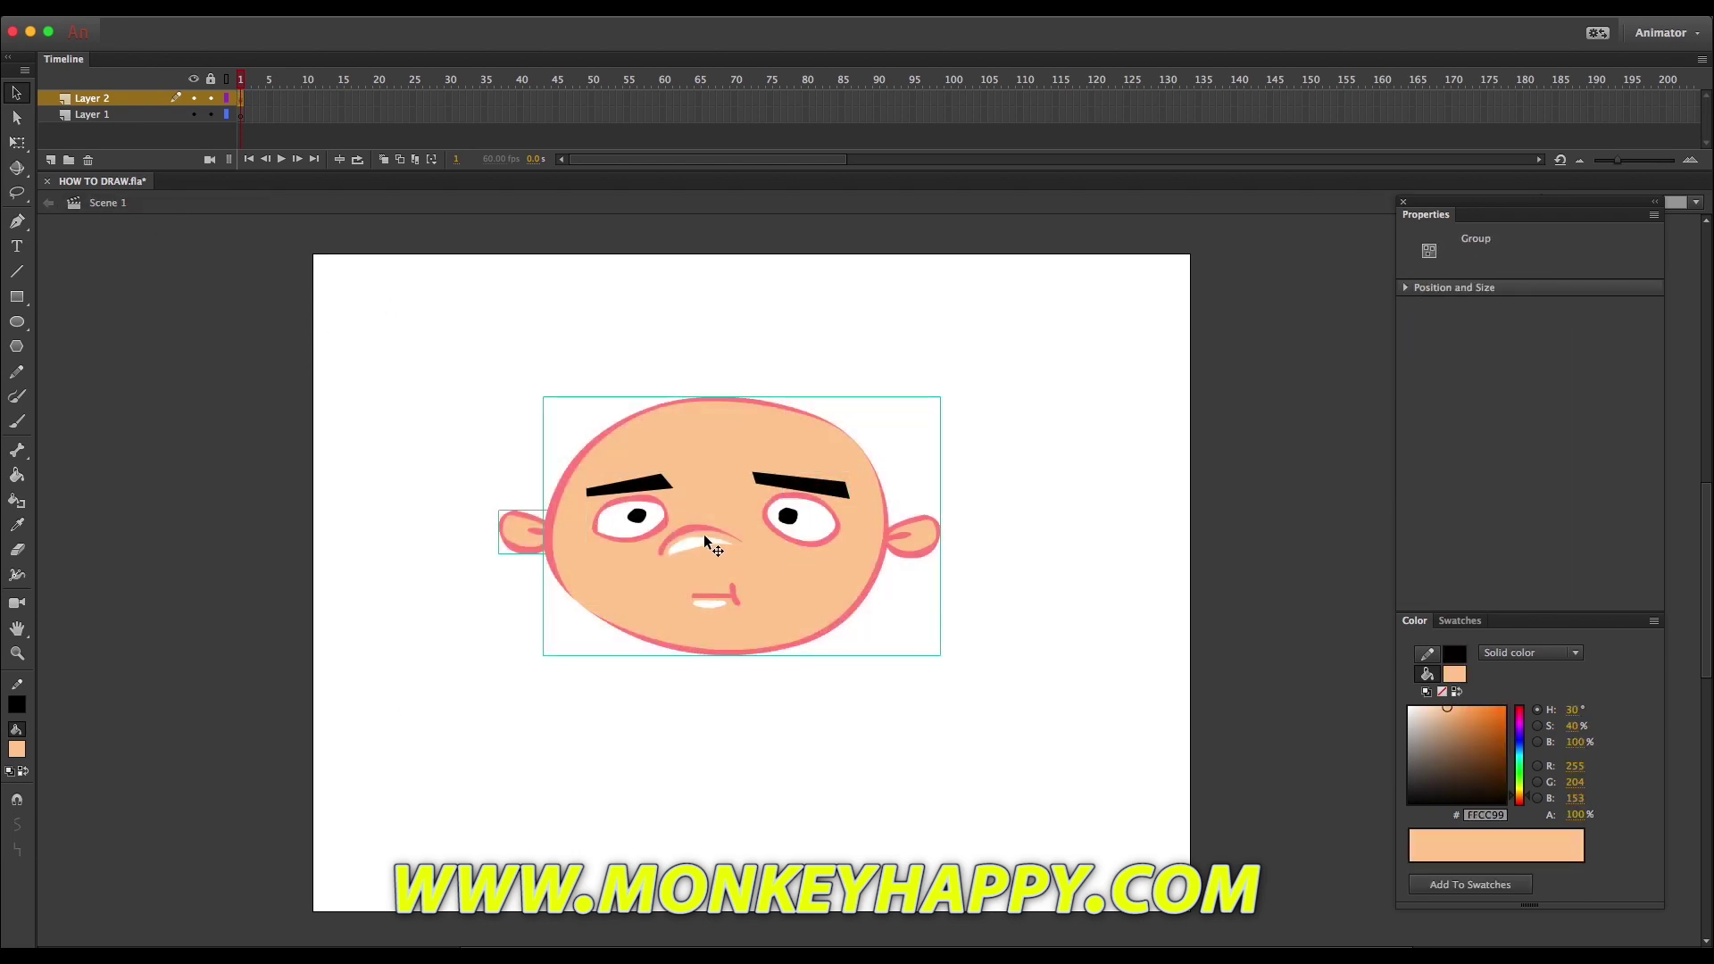
left_click(521, 378)
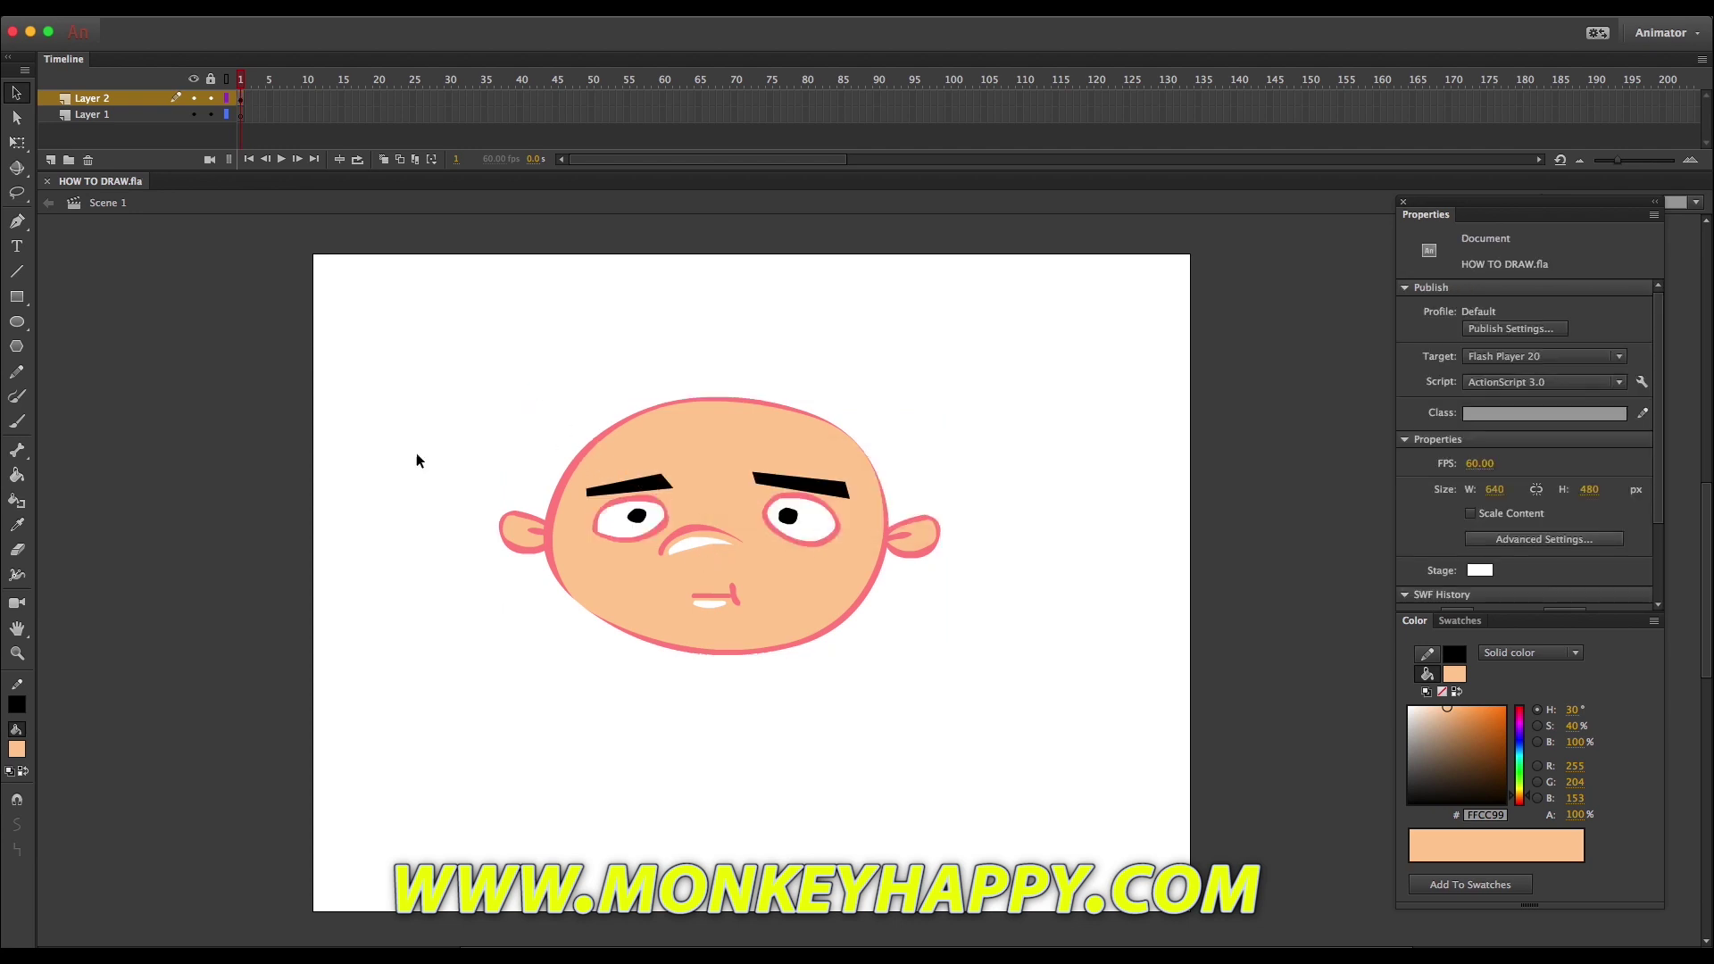
Brush a wavy cap brim line across the forehead in dark brown 66492C inside a new group.
key("b")
left_click(1463, 766)
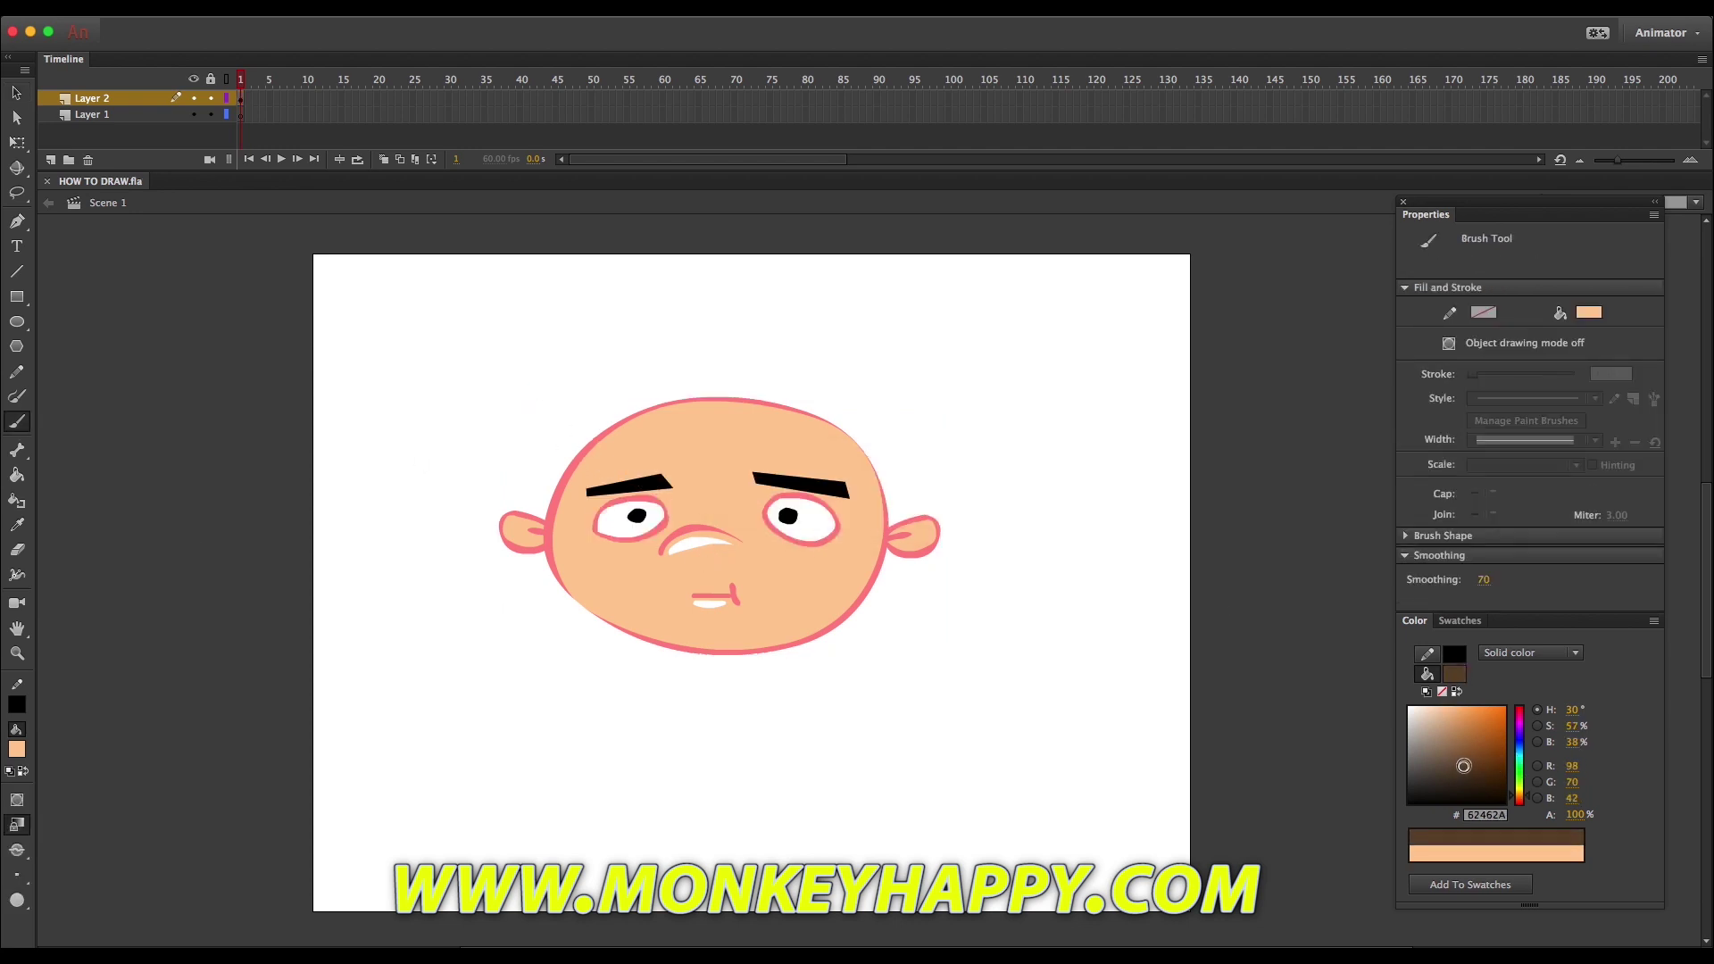
double_click(573, 461)
mouse_move(604, 462)
left_mouse_down()
mouse_move(746, 447)
mouse_move(917, 479)
left_mouse_up()
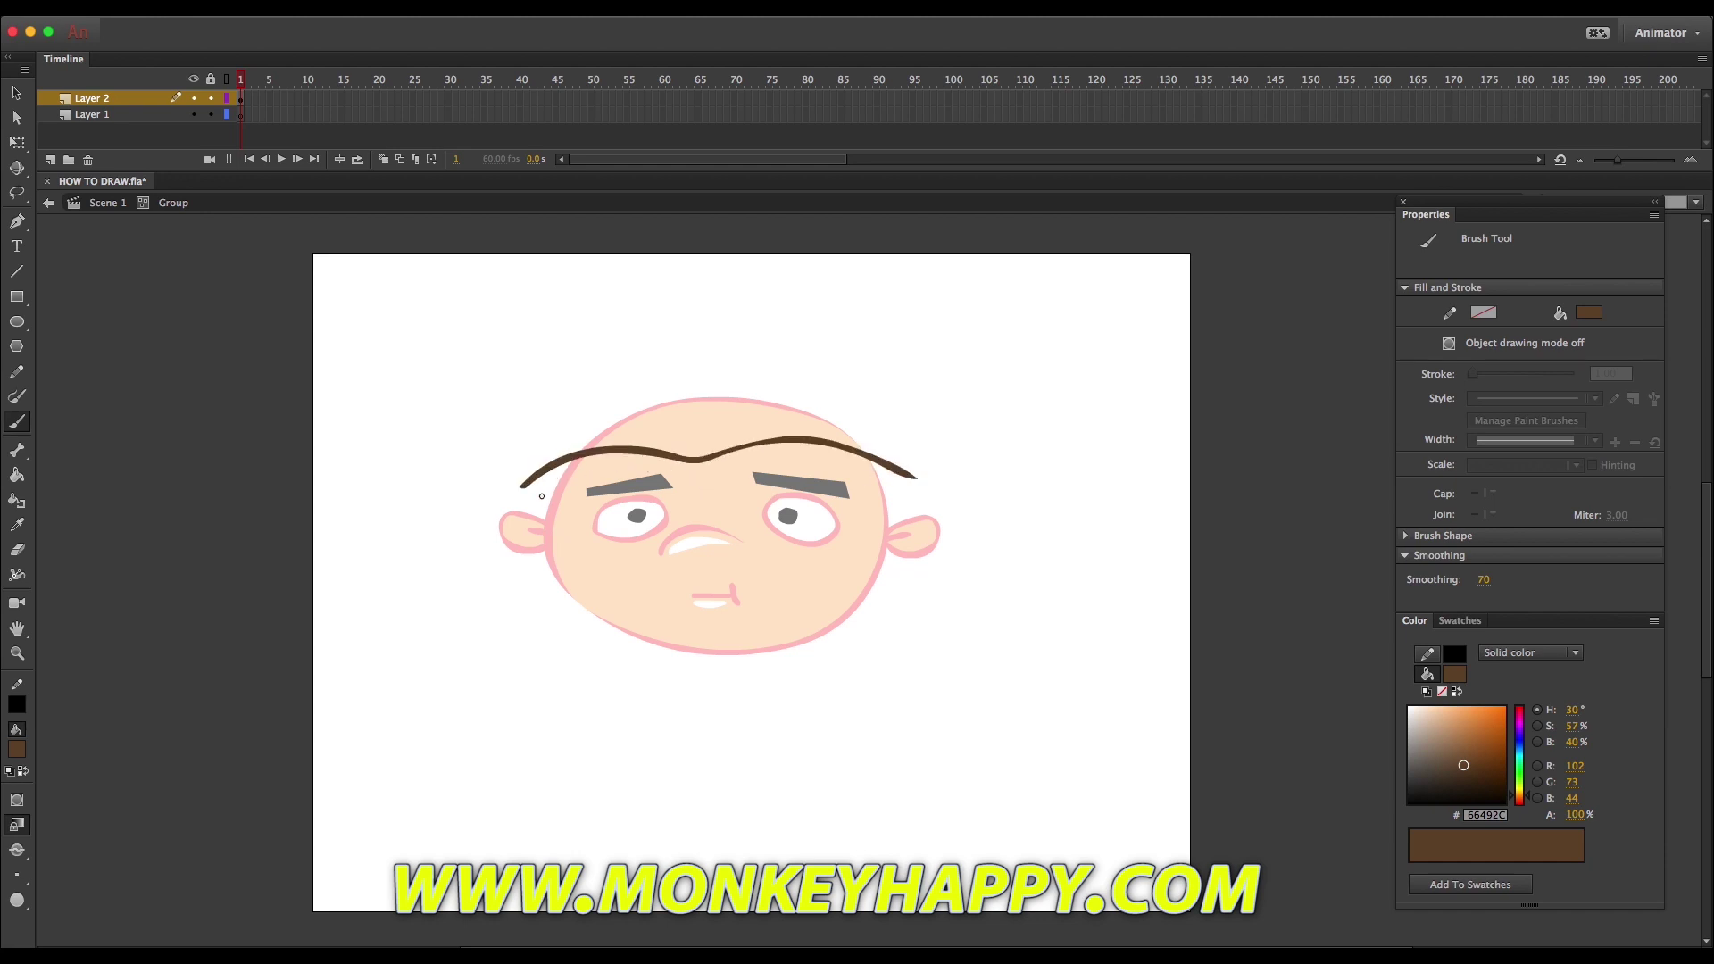
Complete the cap outline with the brim's upper edge and a domed crown above the head.
mouse_move(554, 447)
left_mouse_down()
mouse_move(740, 422)
mouse_move(879, 439)
left_mouse_up()
mouse_move(552, 444)
left_mouse_down()
mouse_move(600, 338)
mouse_move(747, 293)
mouse_move(847, 356)
mouse_move(904, 446)
left_mouse_up()
key("ctrl+z")
mouse_move(533, 446)
left_mouse_down()
mouse_move(571, 315)
mouse_move(719, 261)
mouse_move(855, 294)
mouse_move(909, 380)
mouse_move(913, 440)
left_mouse_up()
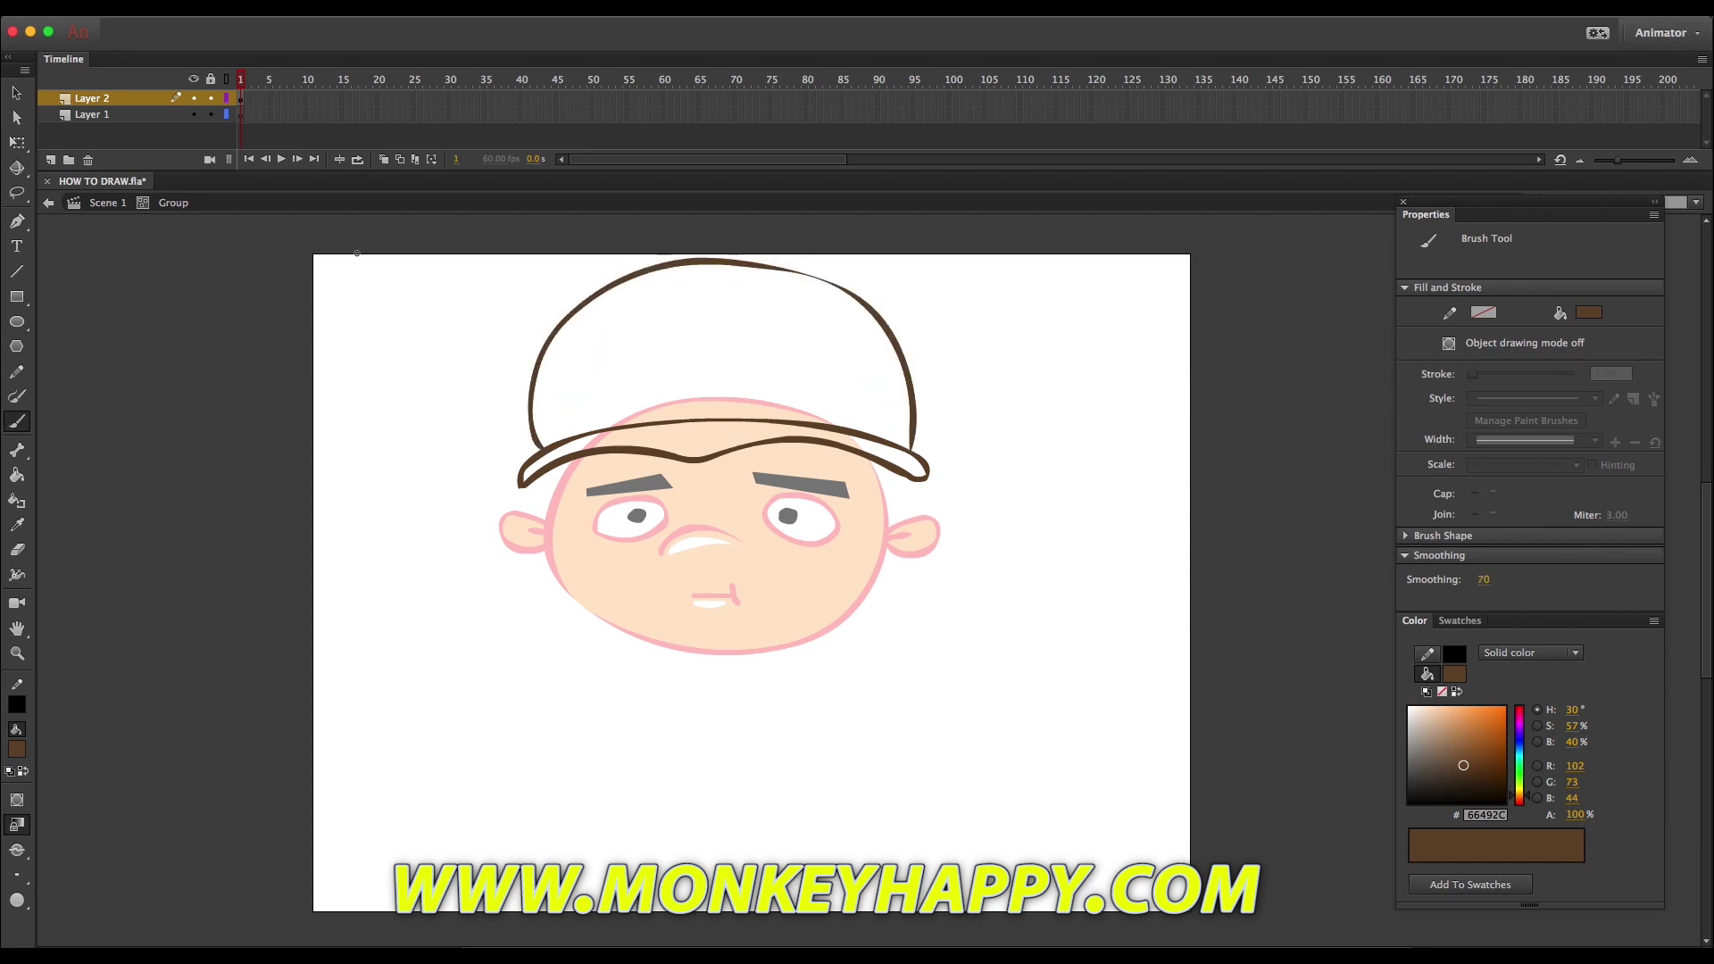
Select the cap outline and smooth it.
key("v")
left_click(823, 296)
left_click(444, 498)
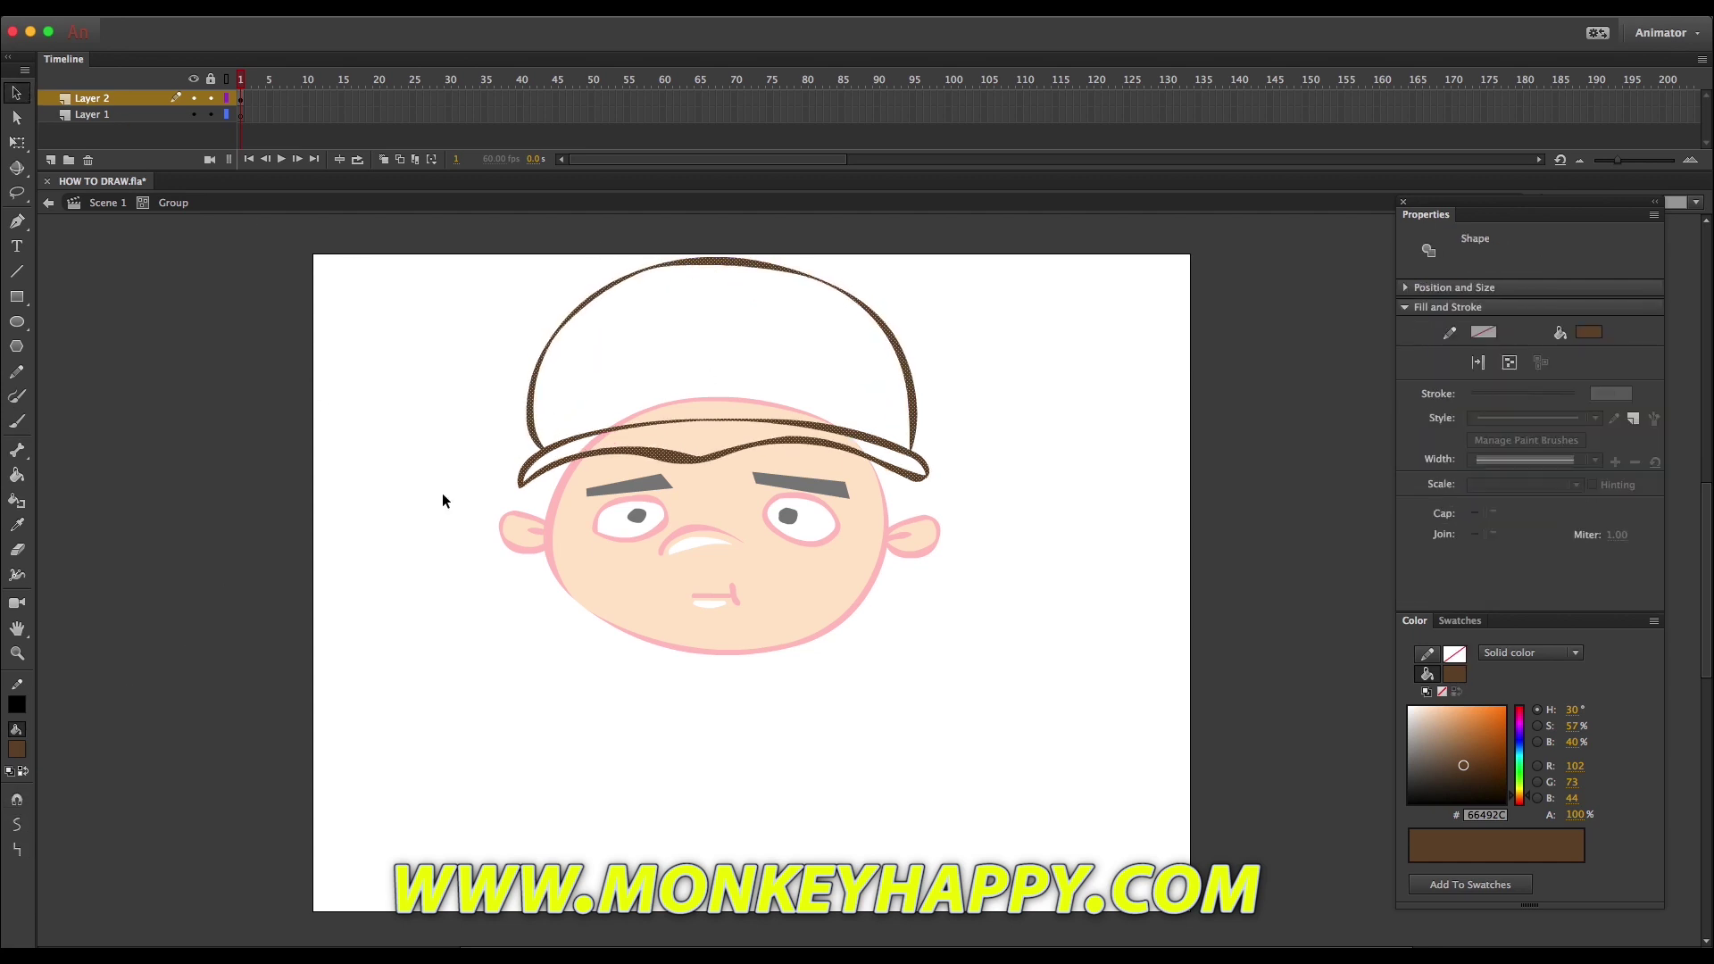
Fill the cap's crown and brim with a medium brown.
left_click(16, 474)
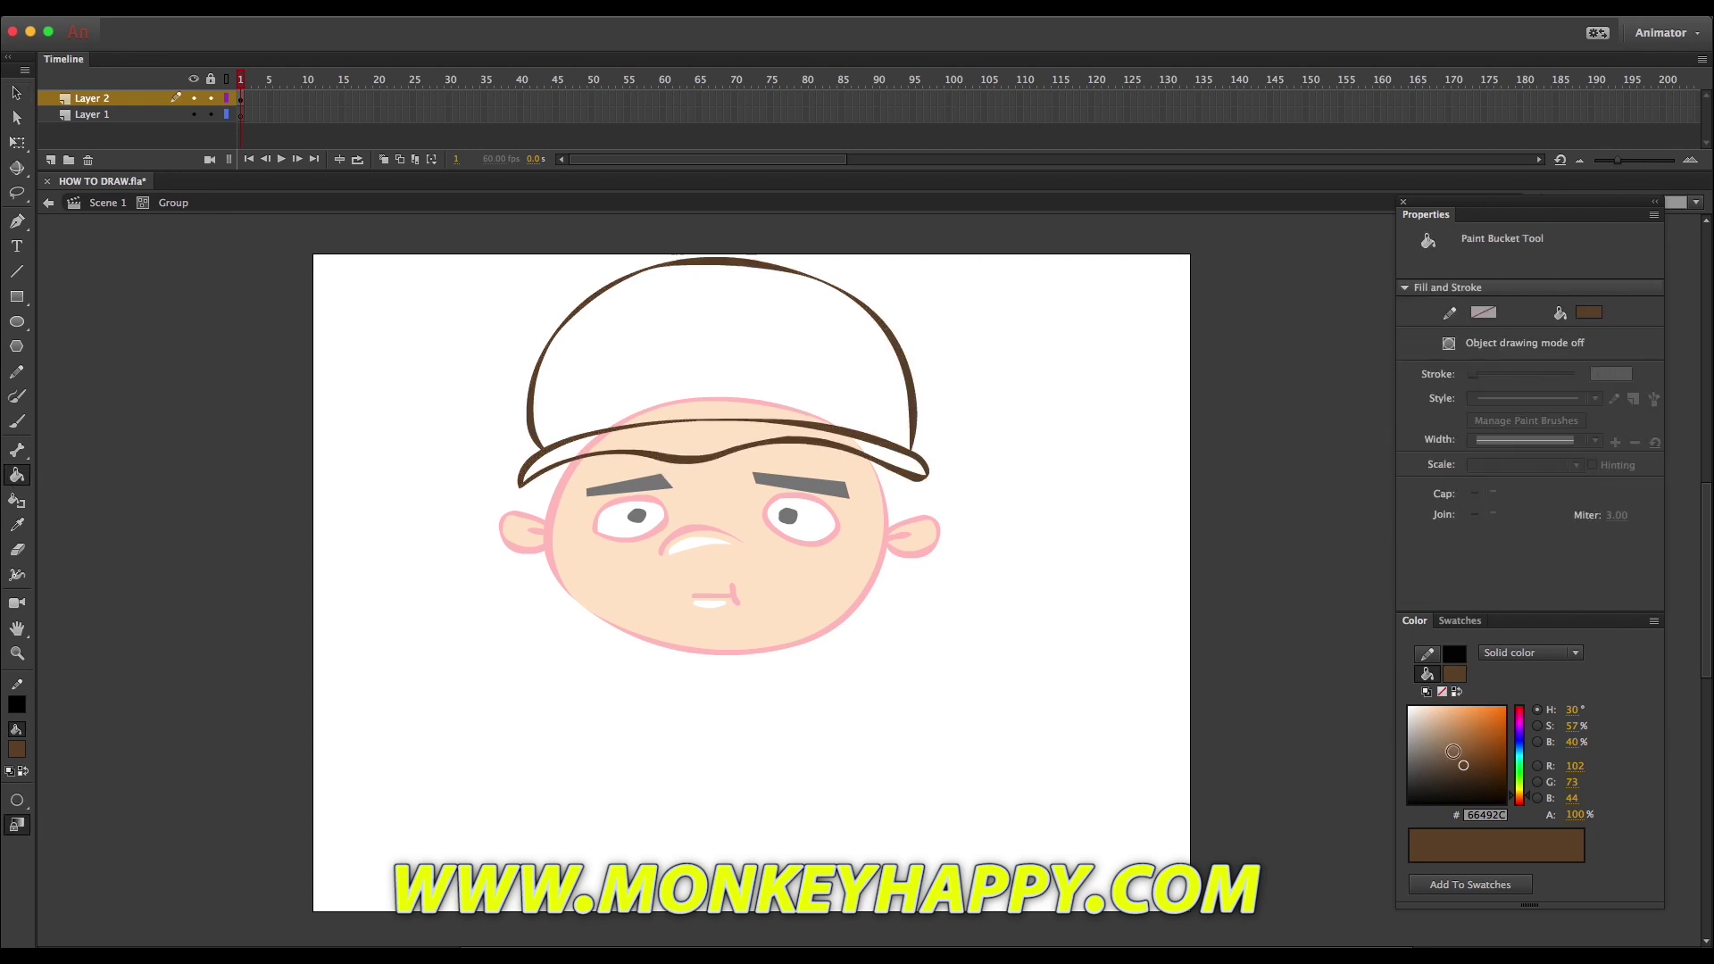
left_click(1443, 744)
left_click(719, 437)
left_click(719, 473)
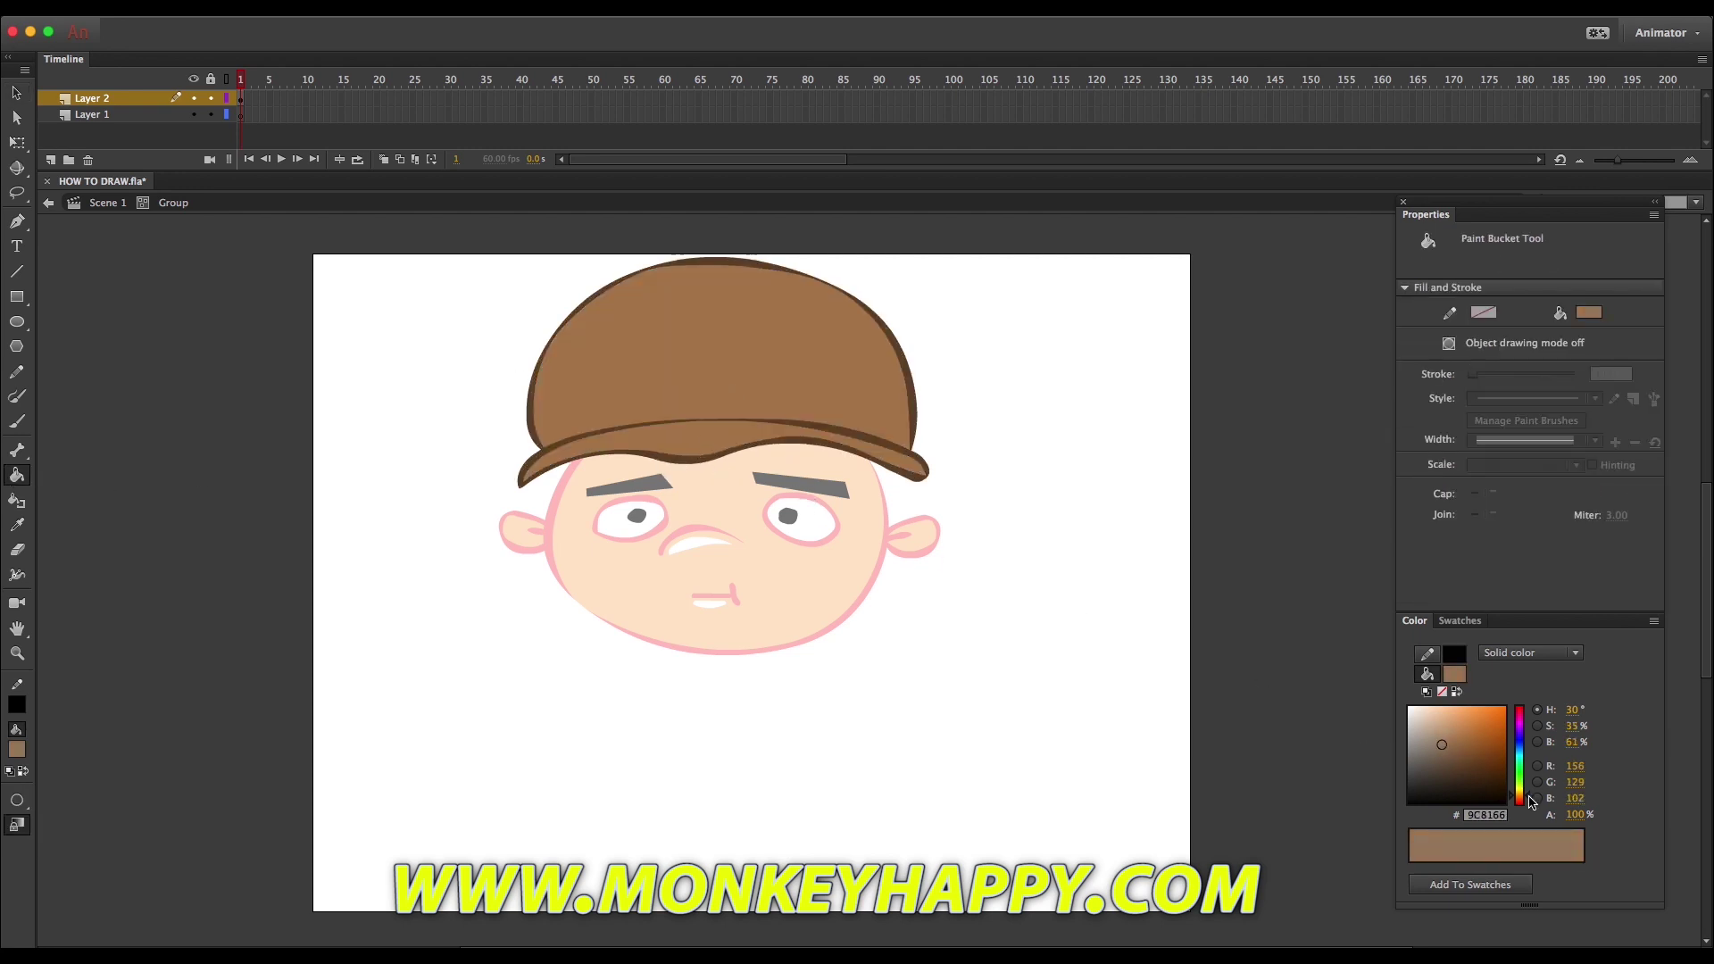
Fill the cap's crown and brim with olive green 777647.
left_click(1519, 787)
left_click(1447, 759)
left_click(700, 410)
left_click(714, 469)
scroll(705, 551, "up", 3)
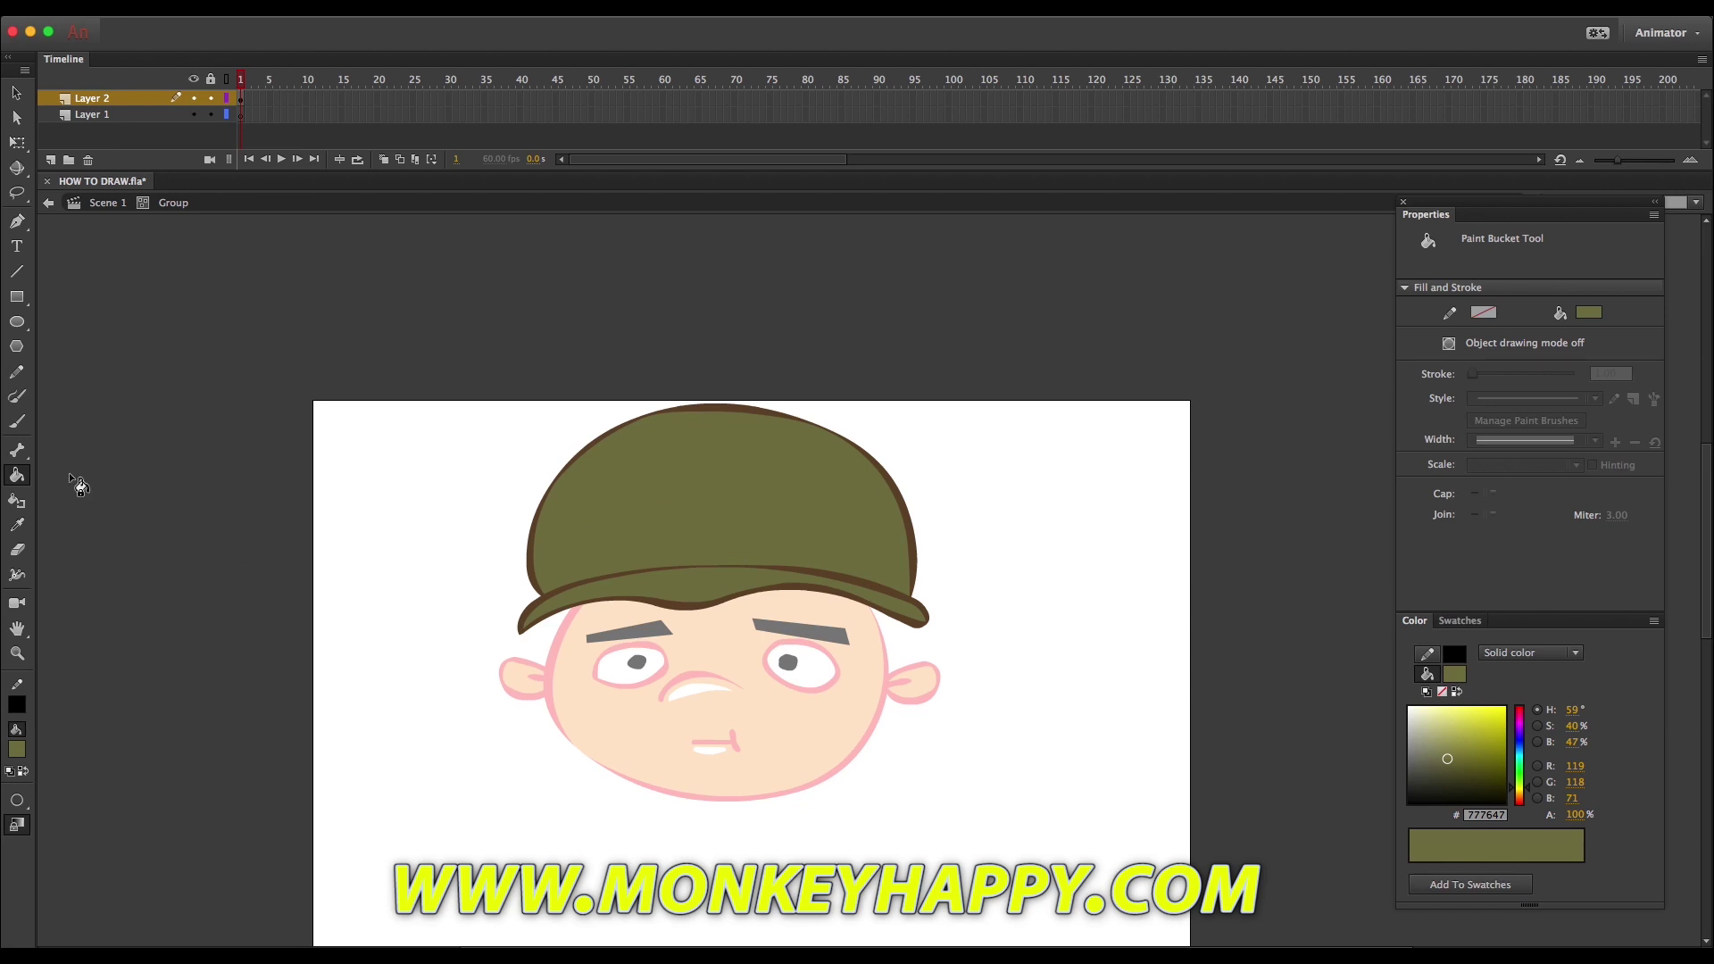
Paint a curved white highlight along the inside of the cap's crown and refine its shape.
left_click(1430, 732)
key("b")
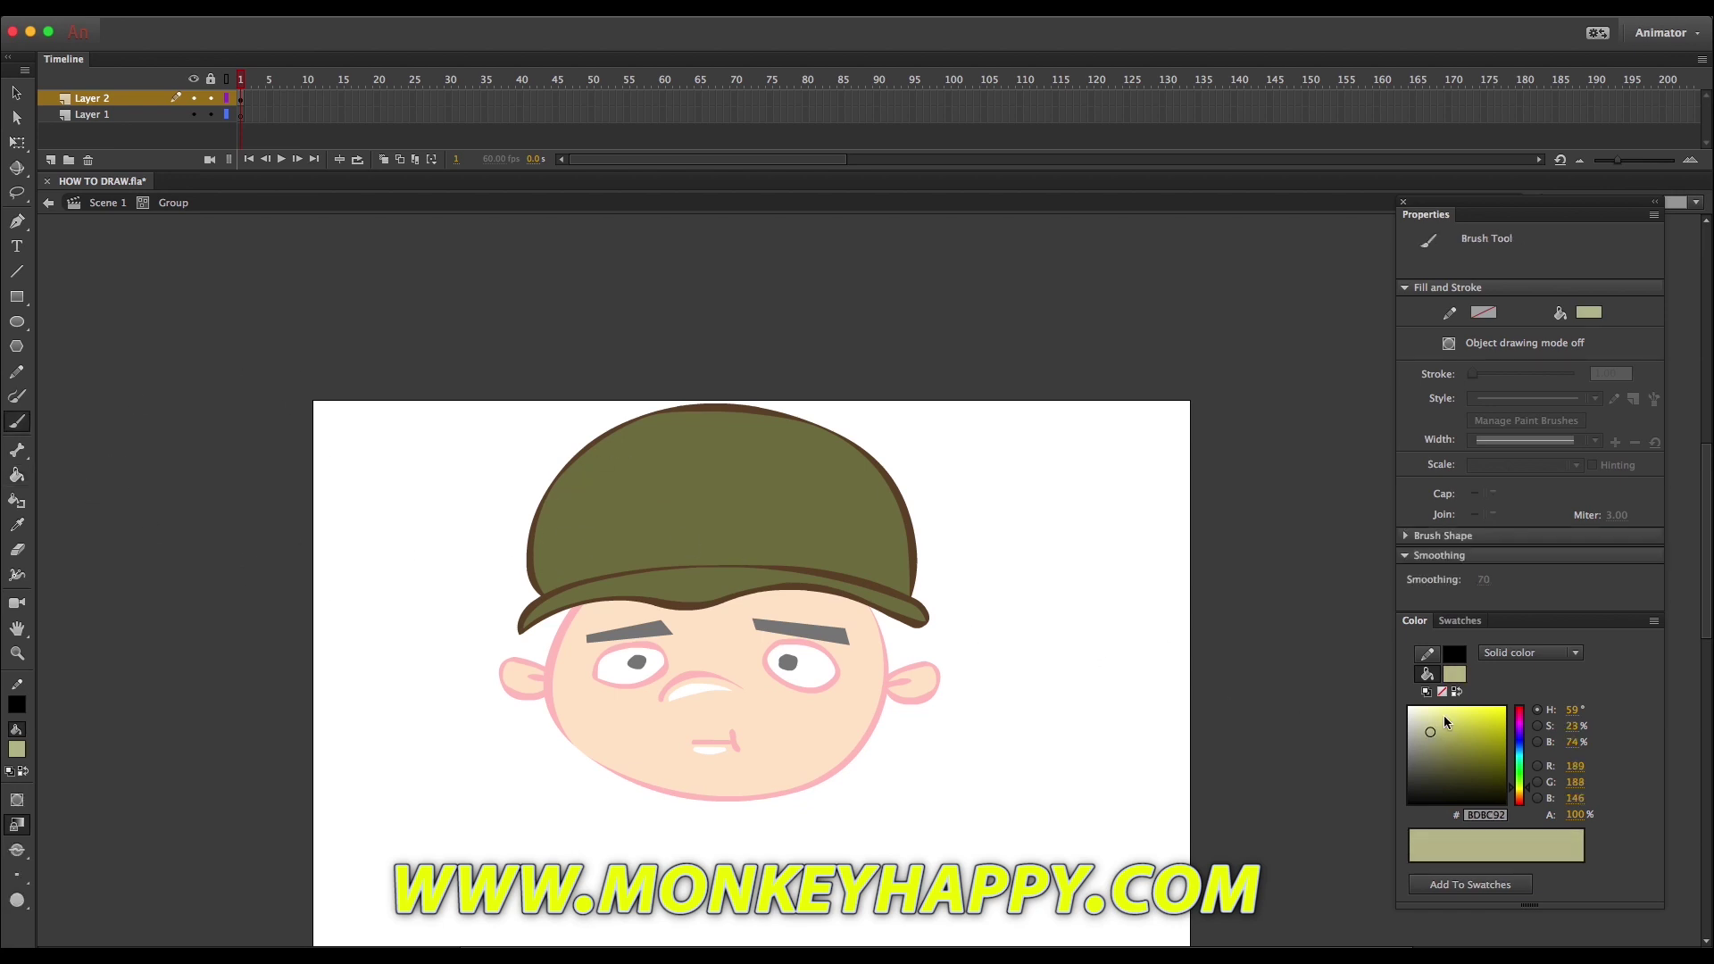
left_click(1410, 708)
left_click_drag(552, 509, 593, 450)
key("super+z")
mouse_move(547, 580)
left_mouse_down()
mouse_move(653, 432)
mouse_move(876, 480)
mouse_move(895, 531)
left_mouse_up()
key("v")
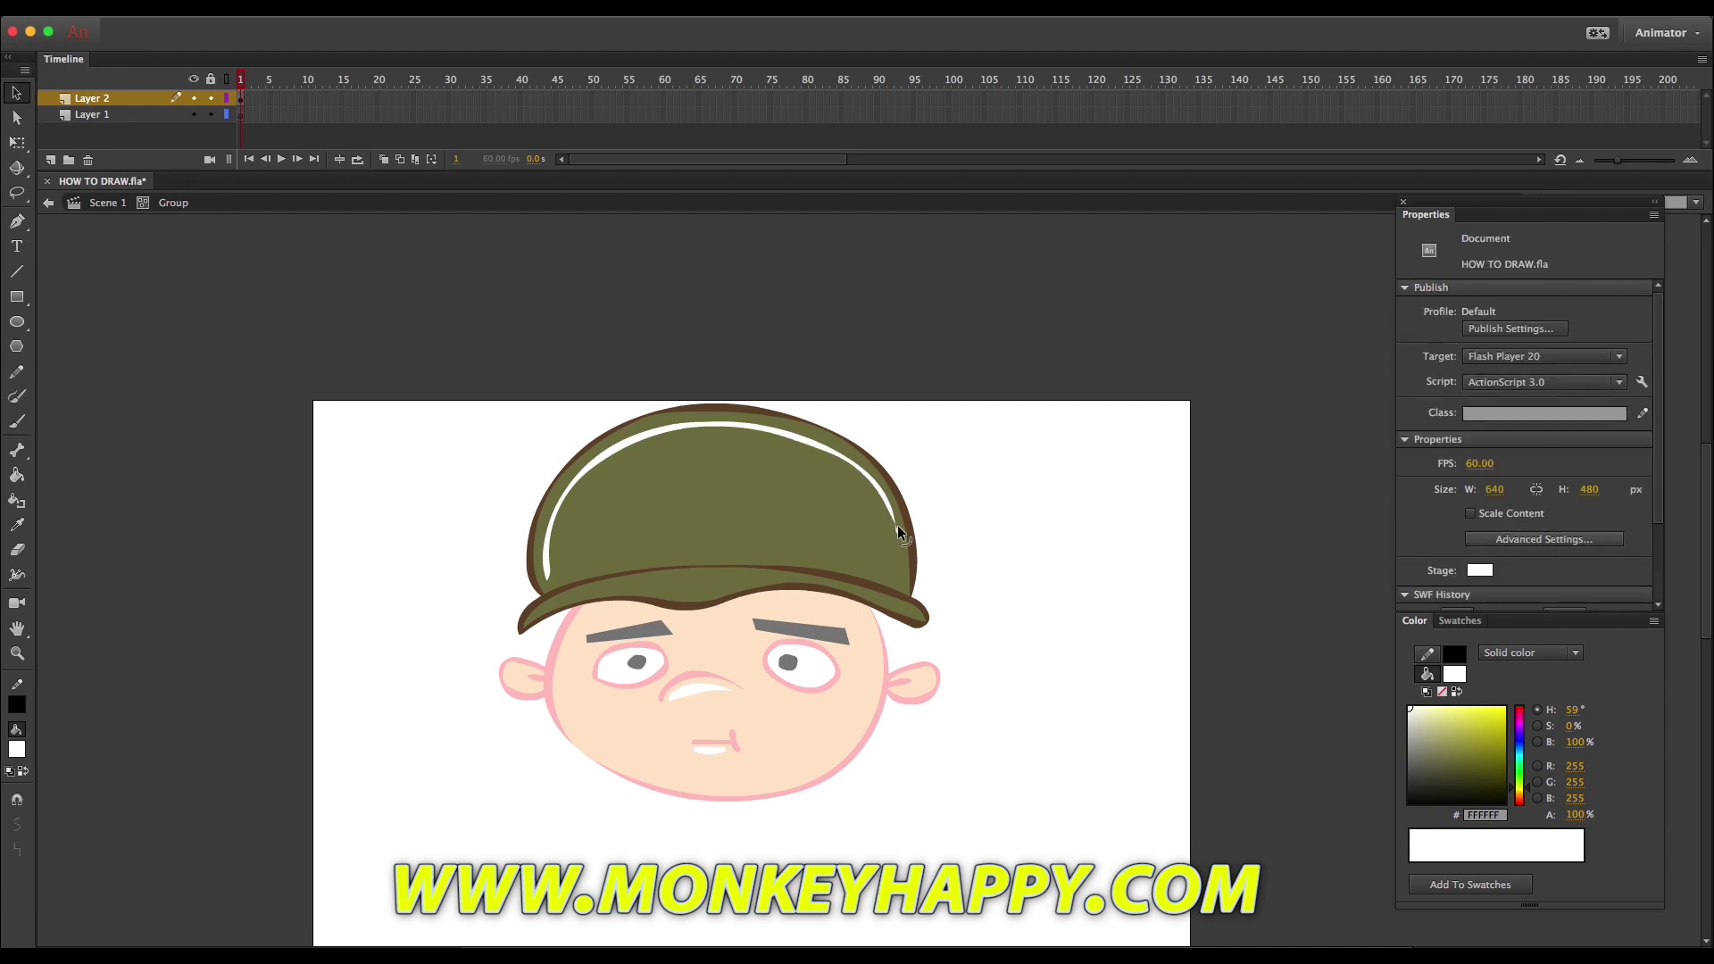
key("b")
key("super+z")
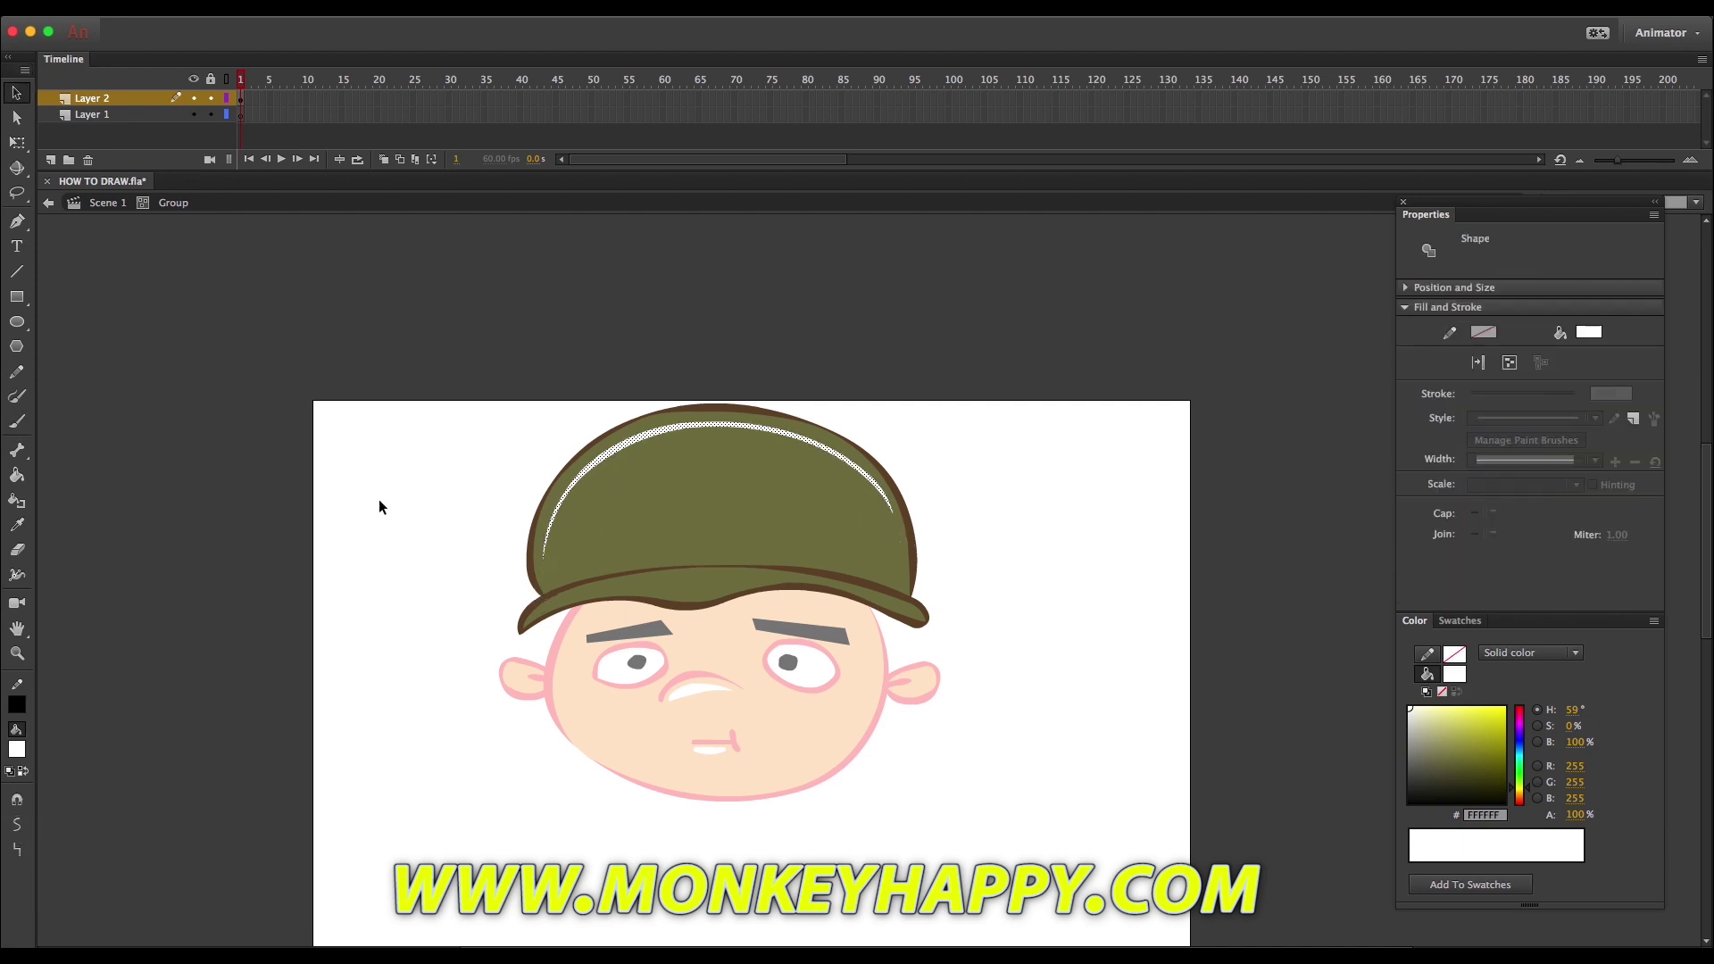
key("v")
Change the brush size, paint a white highlight along the cap's brim and reshape its edge.
key("b")
left_click(17, 875)
left_click(57, 839)
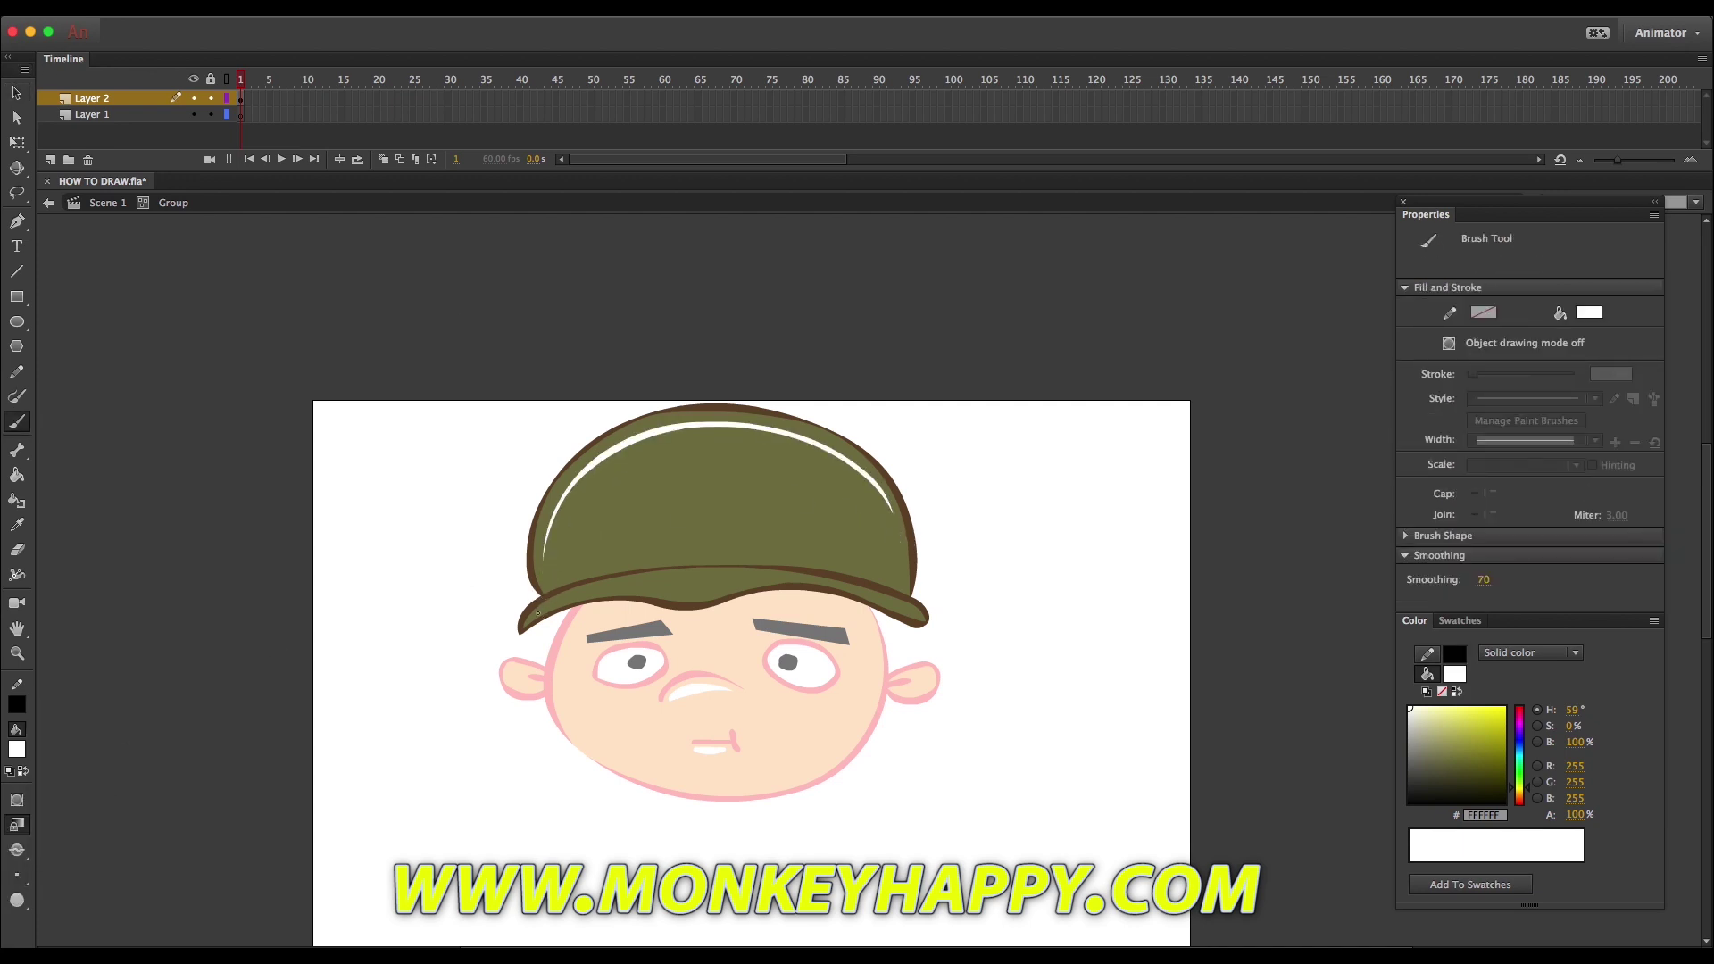
key("v")
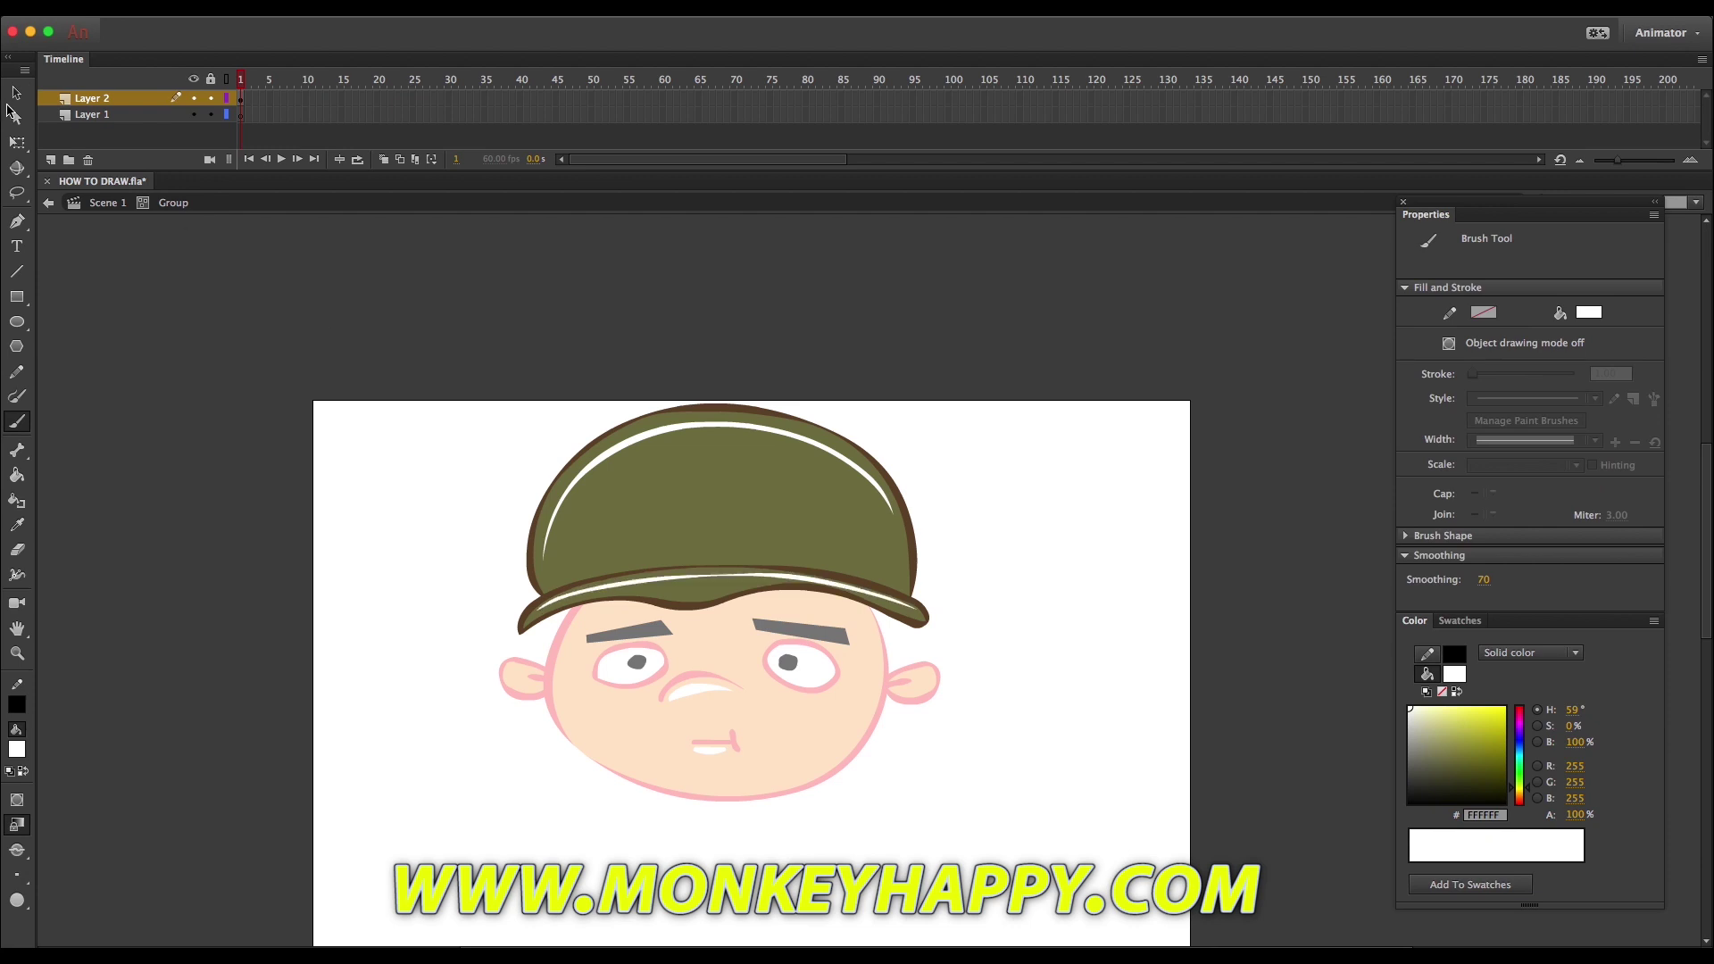
left_click_drag(795, 578, 797, 580)
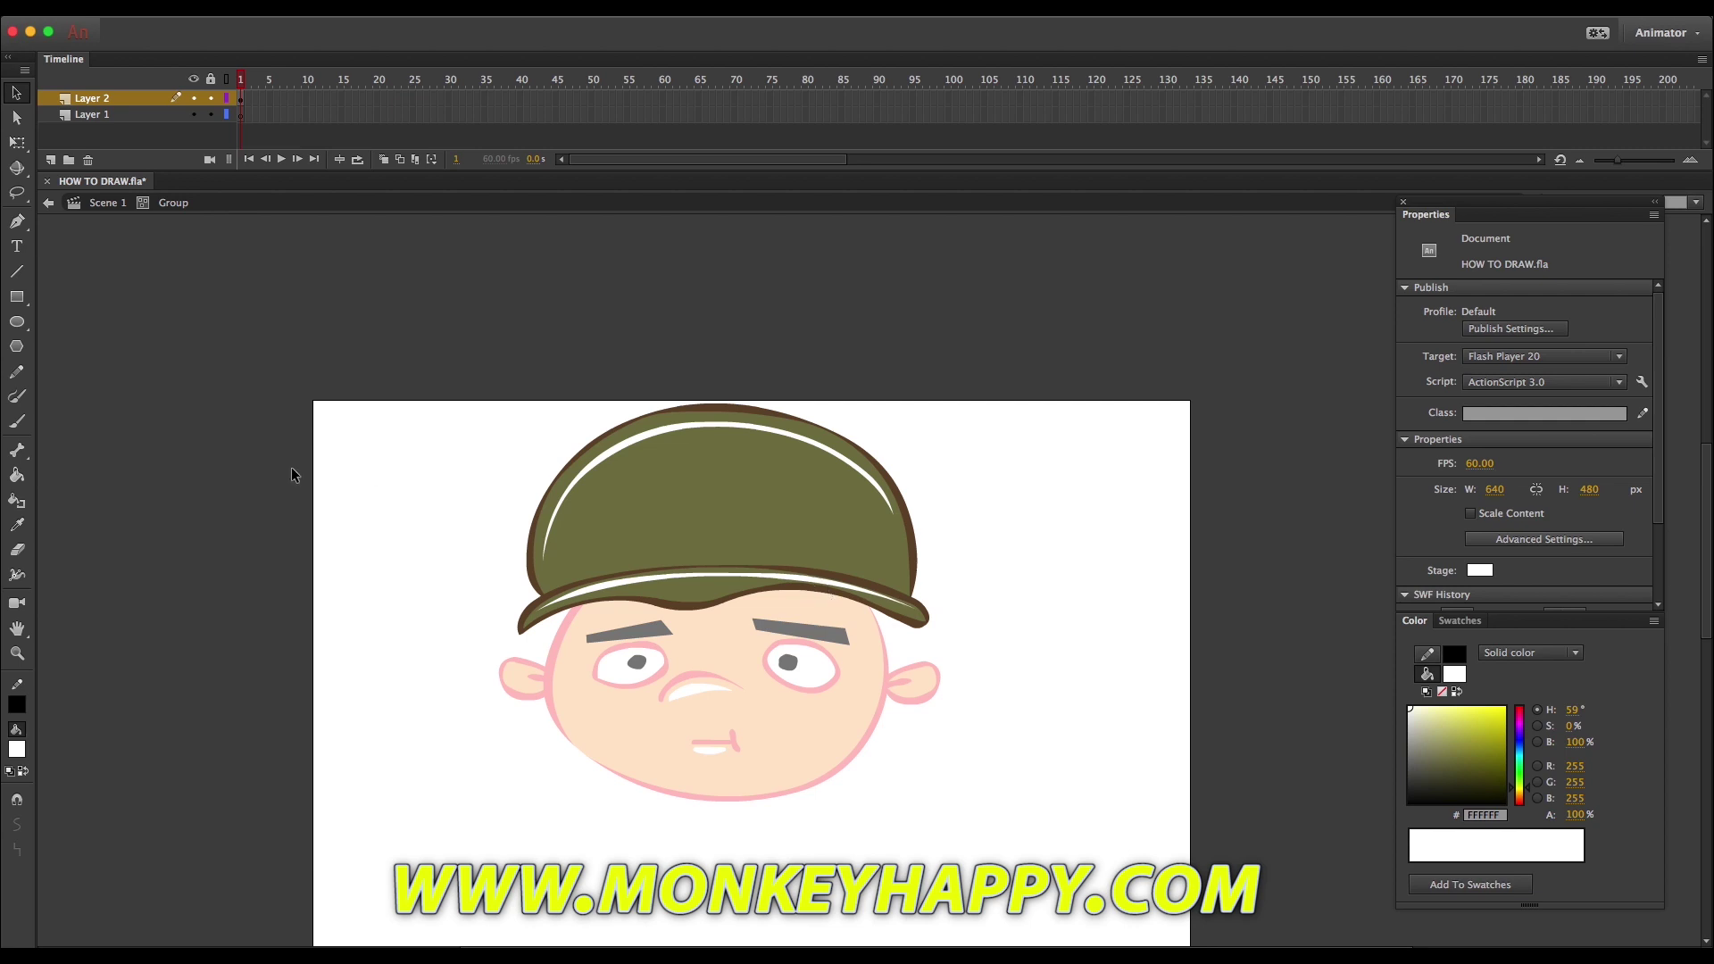
Sketch three jagged pencil lines across the cap's crown, outlining camouflage patches at its two sides and top.
left_click(16, 372)
mouse_move(505, 596)
left_mouse_down()
mouse_move(545, 564)
mouse_move(527, 444)
left_mouse_up()
mouse_move(714, 378)
left_mouse_down()
mouse_move(717, 461)
mouse_move(838, 398)
left_mouse_up()
mouse_move(915, 462)
left_mouse_down()
mouse_move(838, 560)
mouse_move(973, 583)
left_mouse_up()
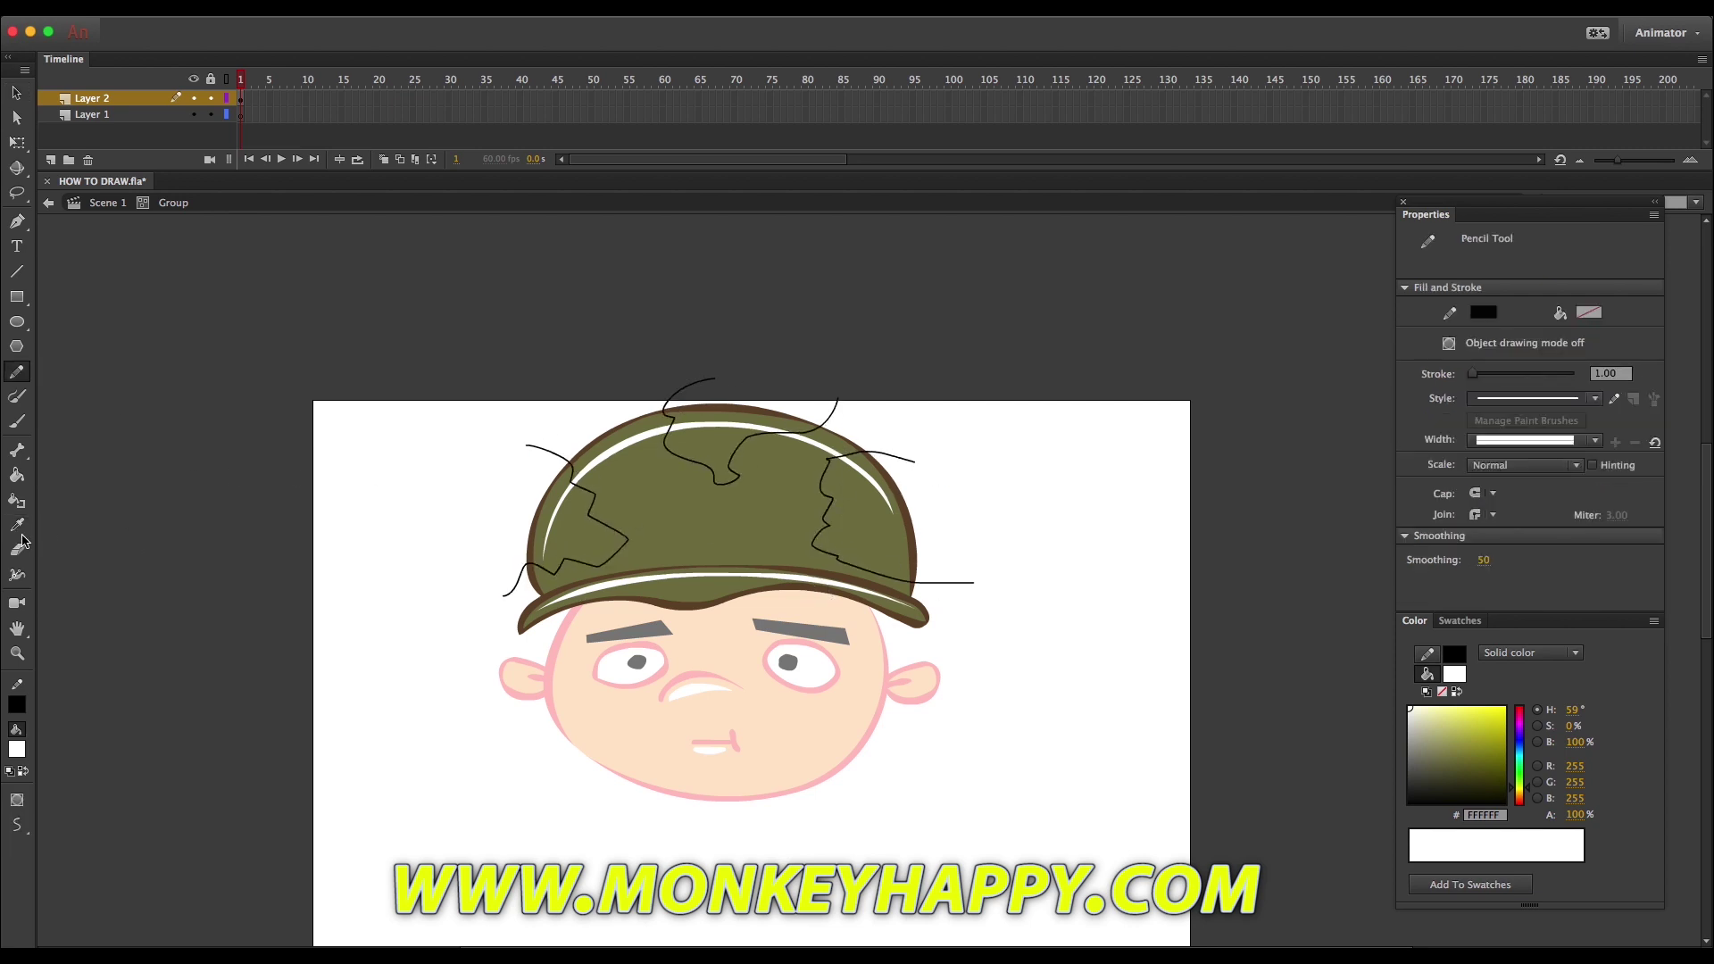
Fill the side and top camouflage patches on the cap, including the area above the highlight, with light olive 939147.
left_click(17, 525)
left_click(705, 527)
left_click(1458, 749)
left_click(589, 536)
left_click(714, 451)
left_click(741, 417)
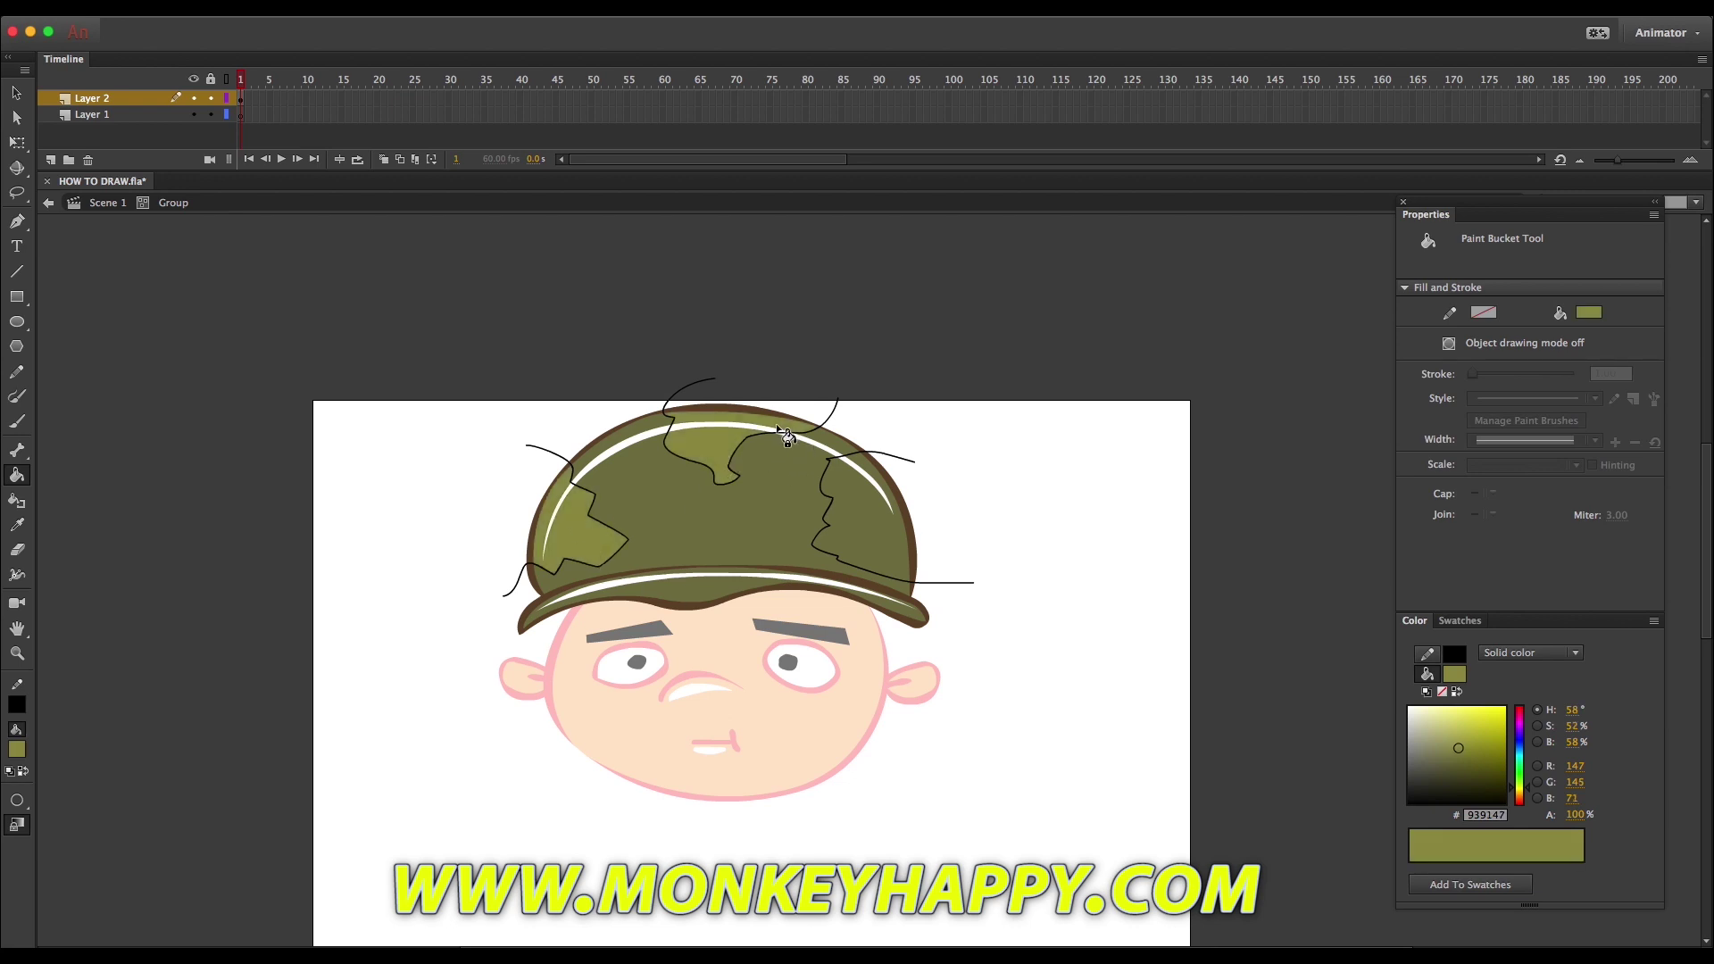
left_click(857, 518)
Connect the cap's camouflage guide lines with one pencil stroke and delete all of the black guide lines.
left_click(17, 371)
left_click_drag(581, 574, 909, 562)
left_click(17, 92)
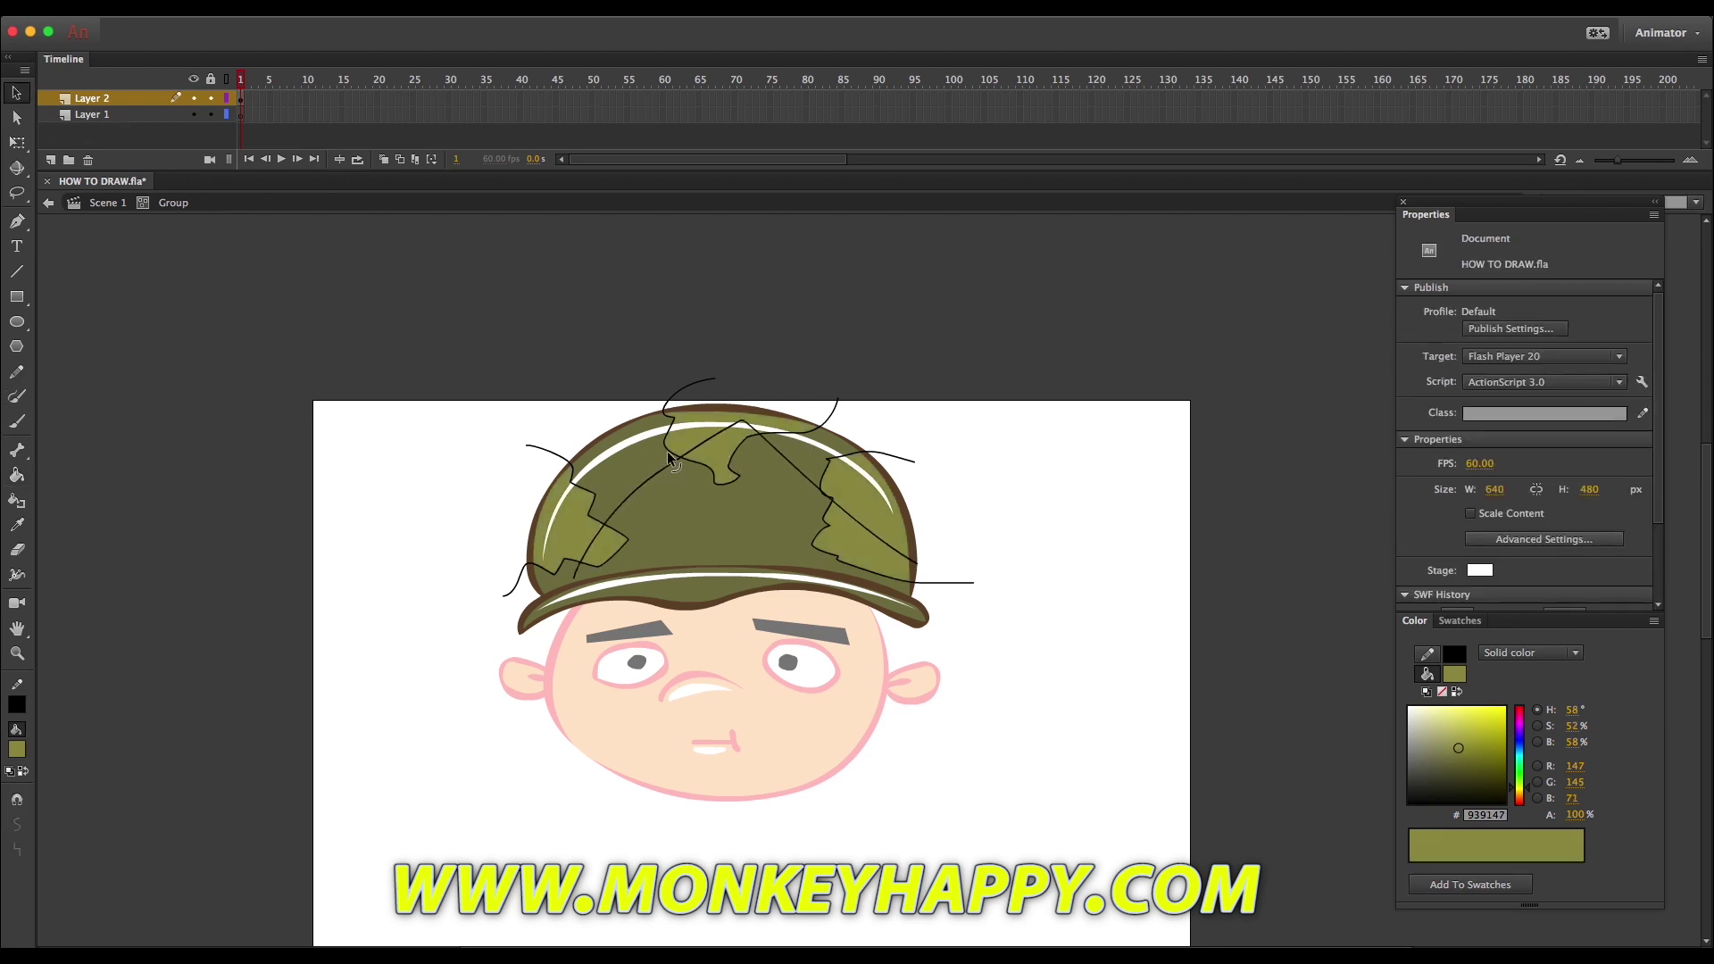
double_click(669, 453)
key("Delete")
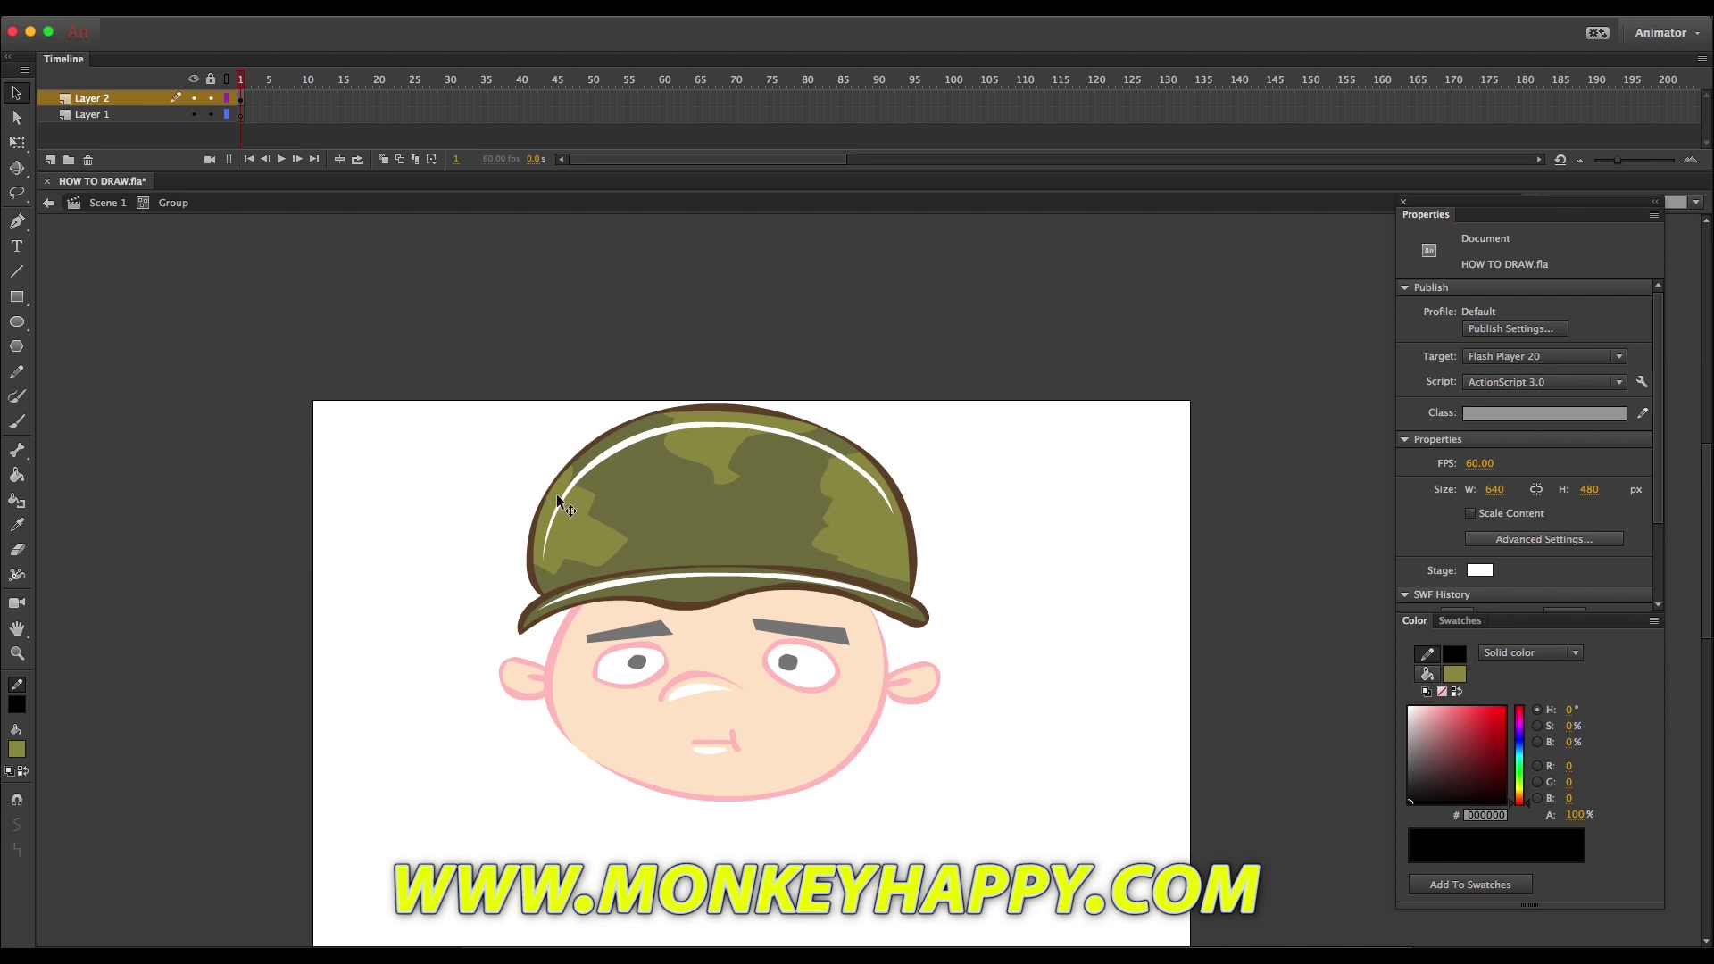
Paint a five-pointed star outline in light olive 939147 inside a new group on the cap's front and straighten its edges.
key("super+g")
mouse_move(1482, 768)
left_mouse_down()
mouse_move(1521, 748)
mouse_move(1484, 708)
left_mouse_up()
key("b")
left_click_drag(681, 513, 642, 552)
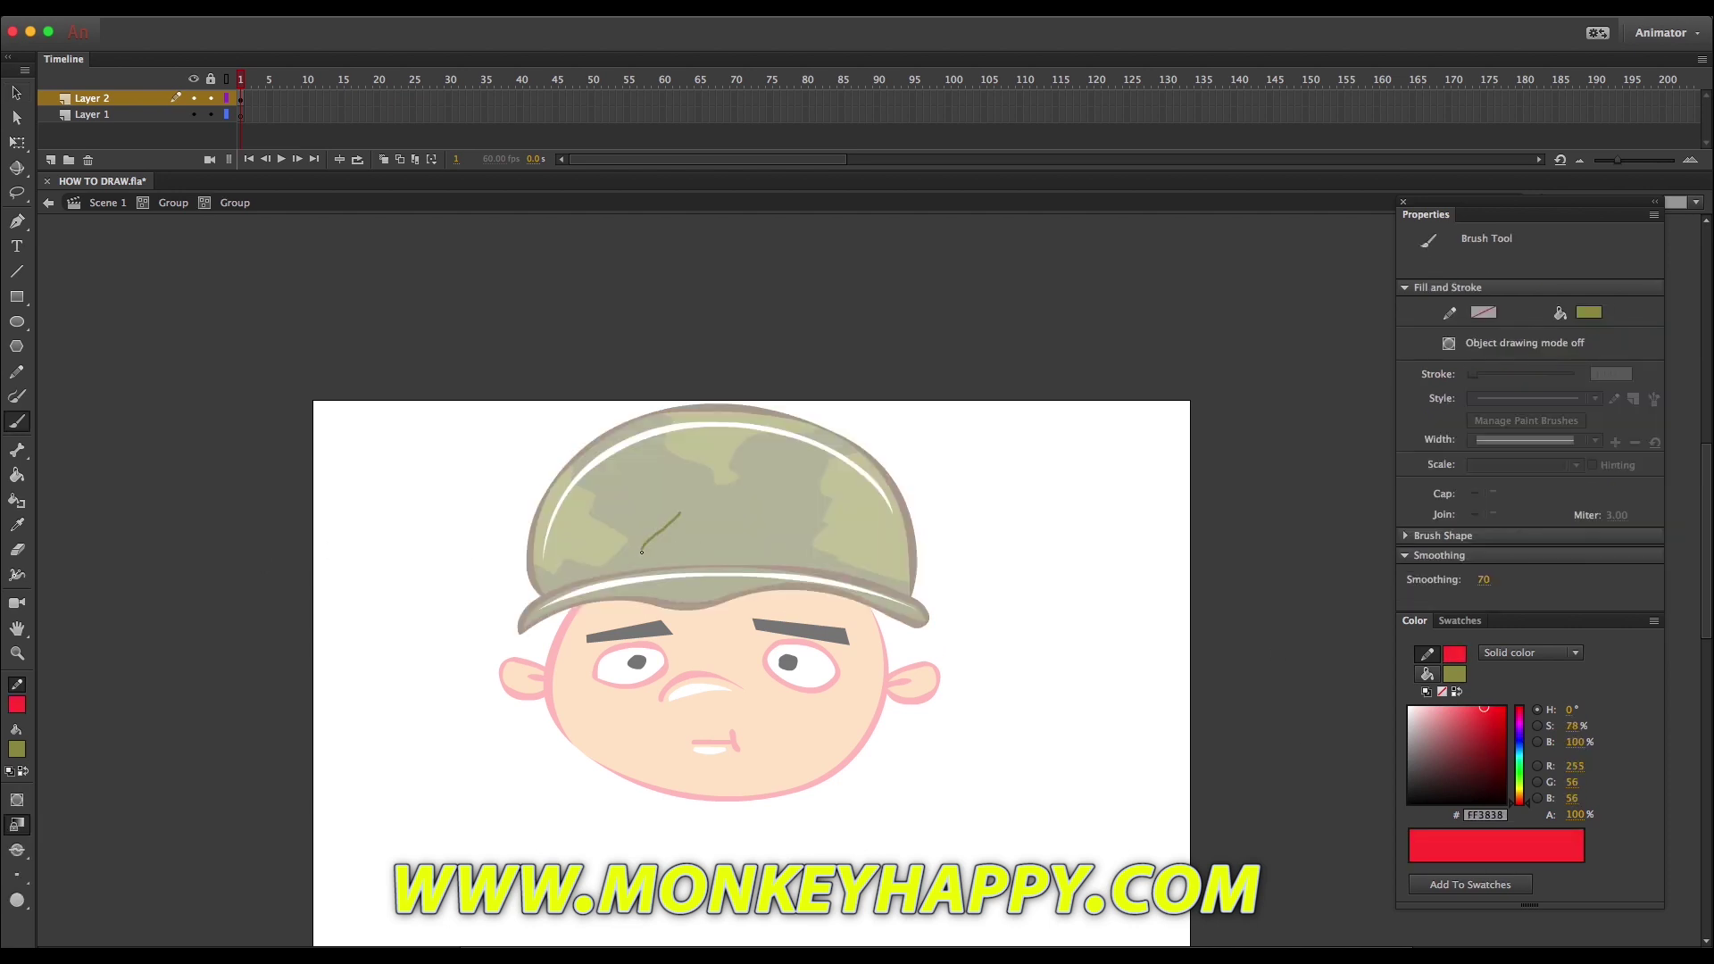
left_click(17, 875)
left_click(73, 758)
key("super+z")
left_click_drag(684, 520, 707, 533)
key("v")
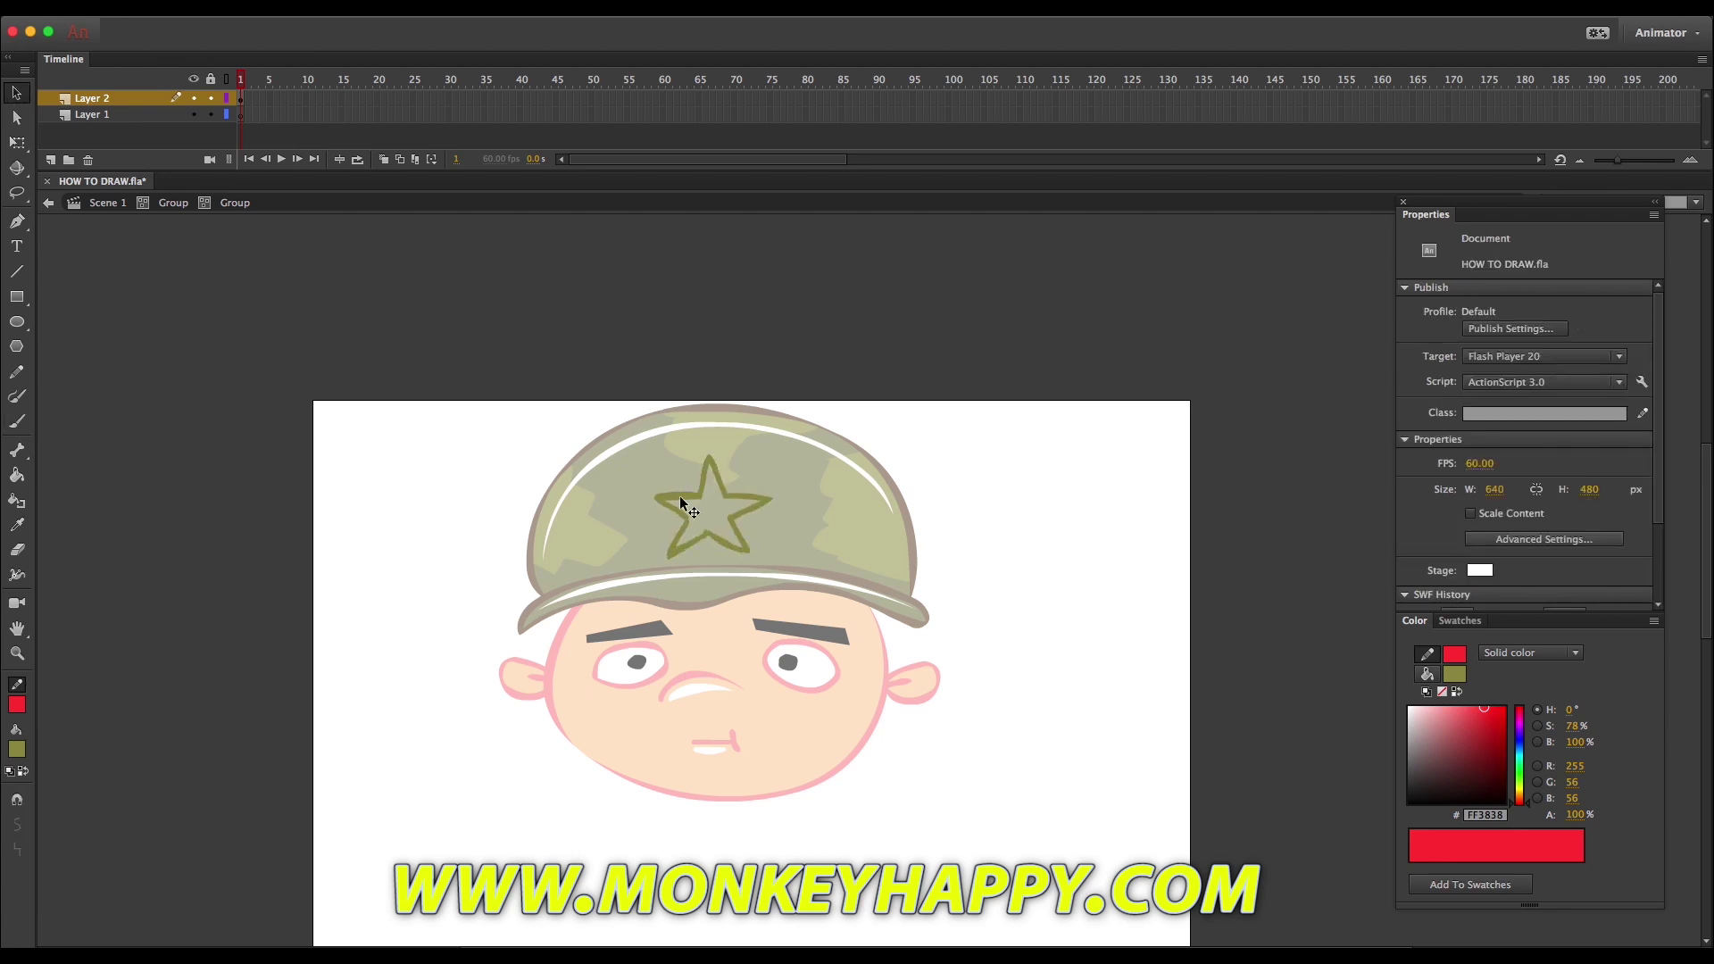
left_click(678, 495)
left_click(518, 503)
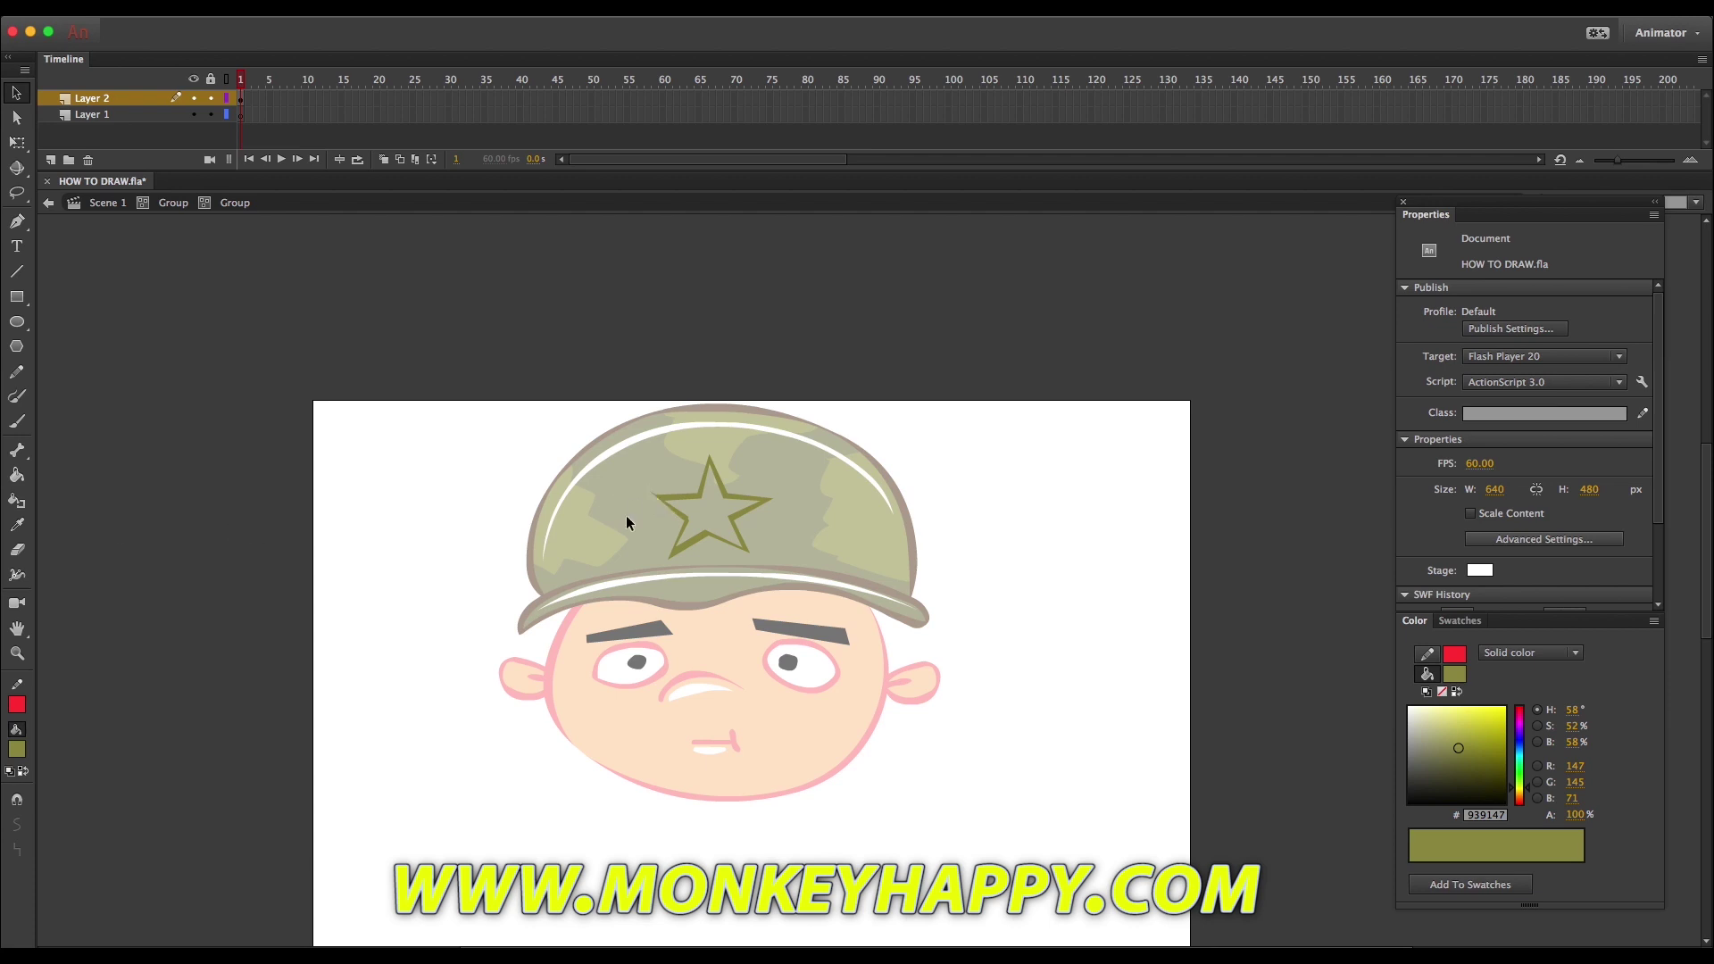
Fill the star on the cap with yellow FFFF00 and leave the star's group.
left_click(18, 479)
left_click(17, 749)
left_click(55, 536)
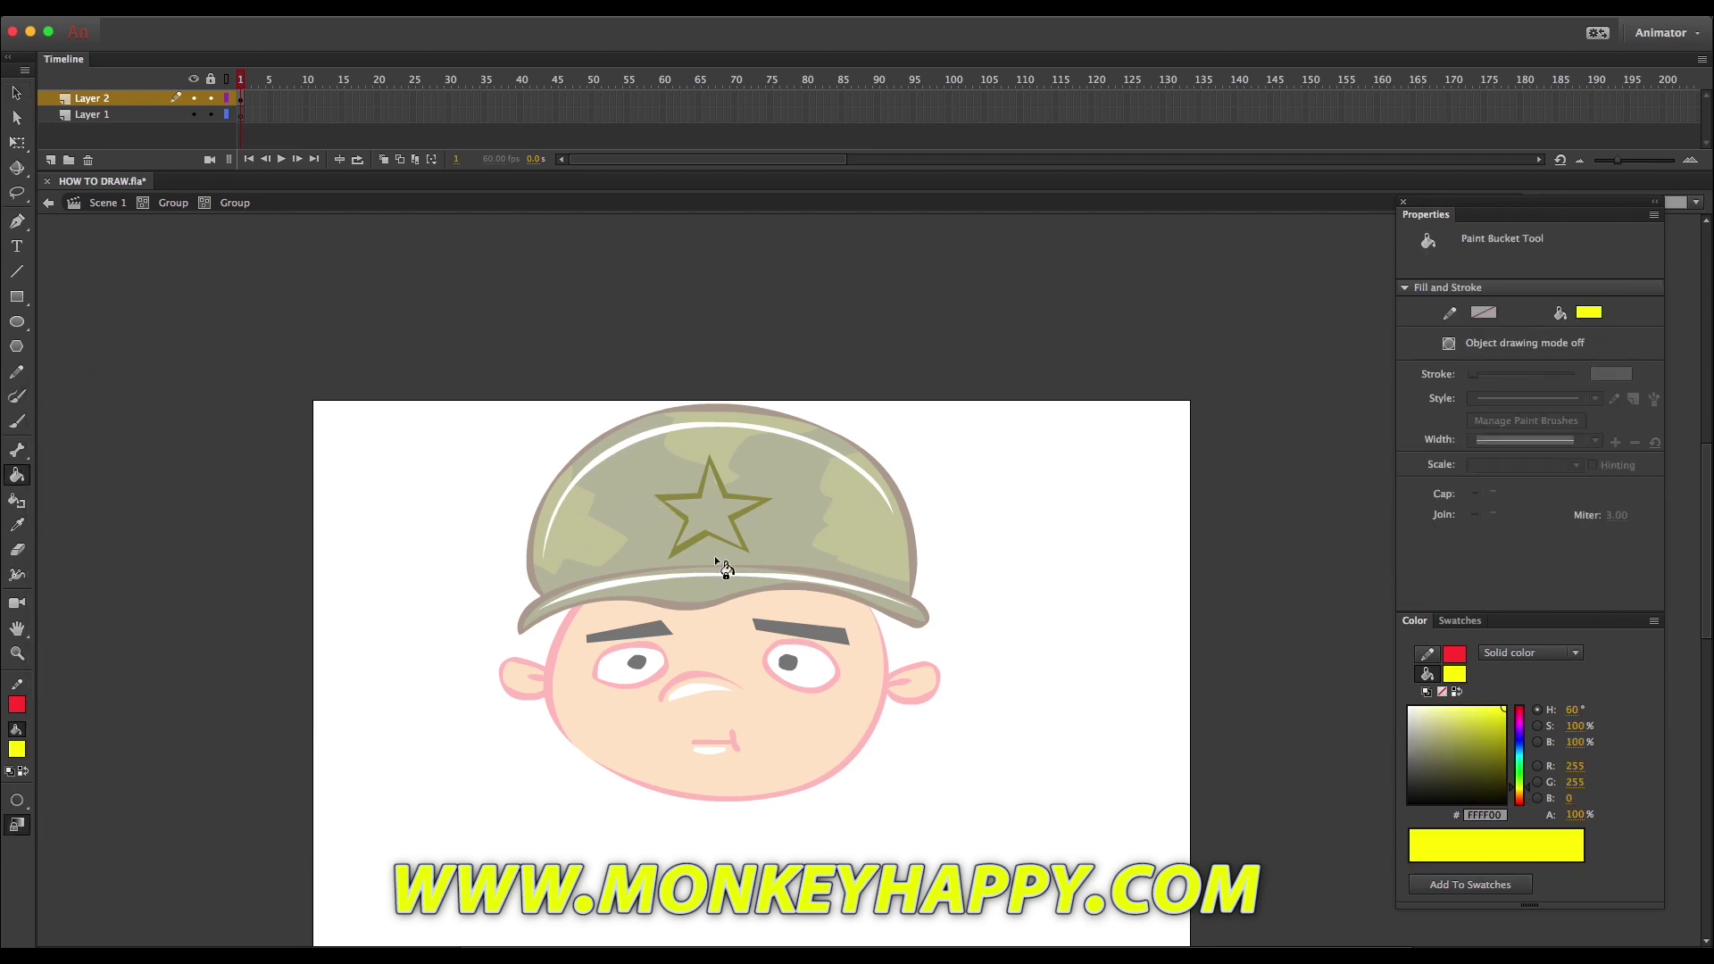
left_click(727, 522)
key("v")
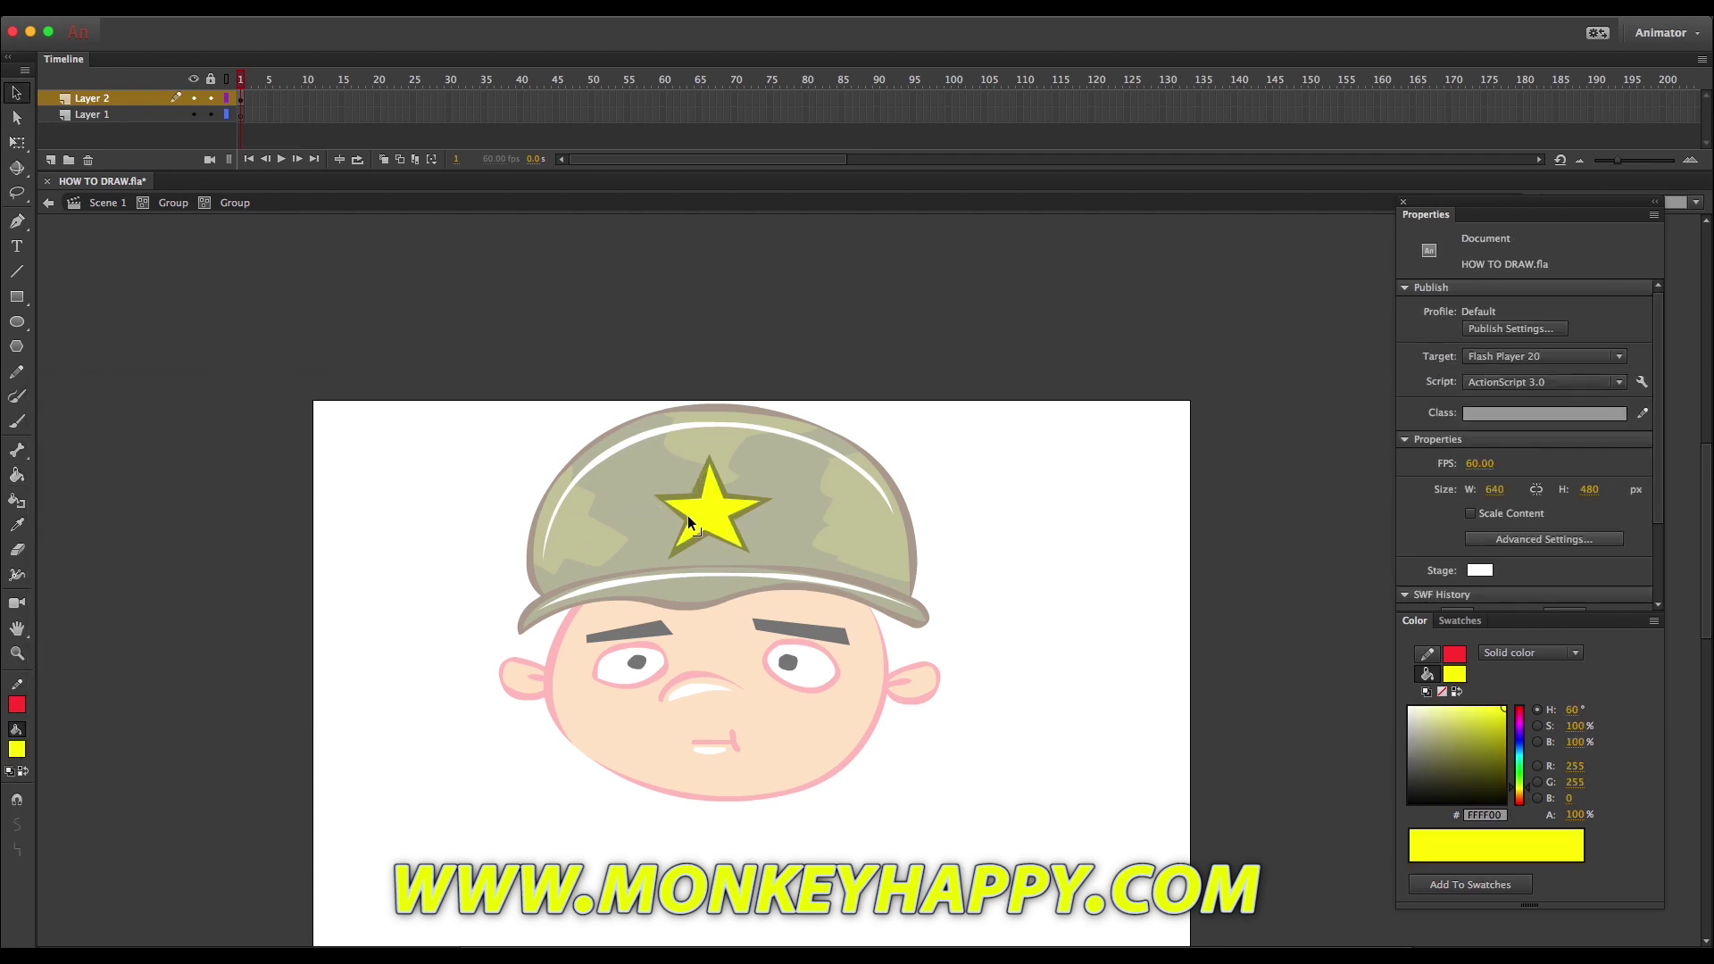
double_click(452, 287)
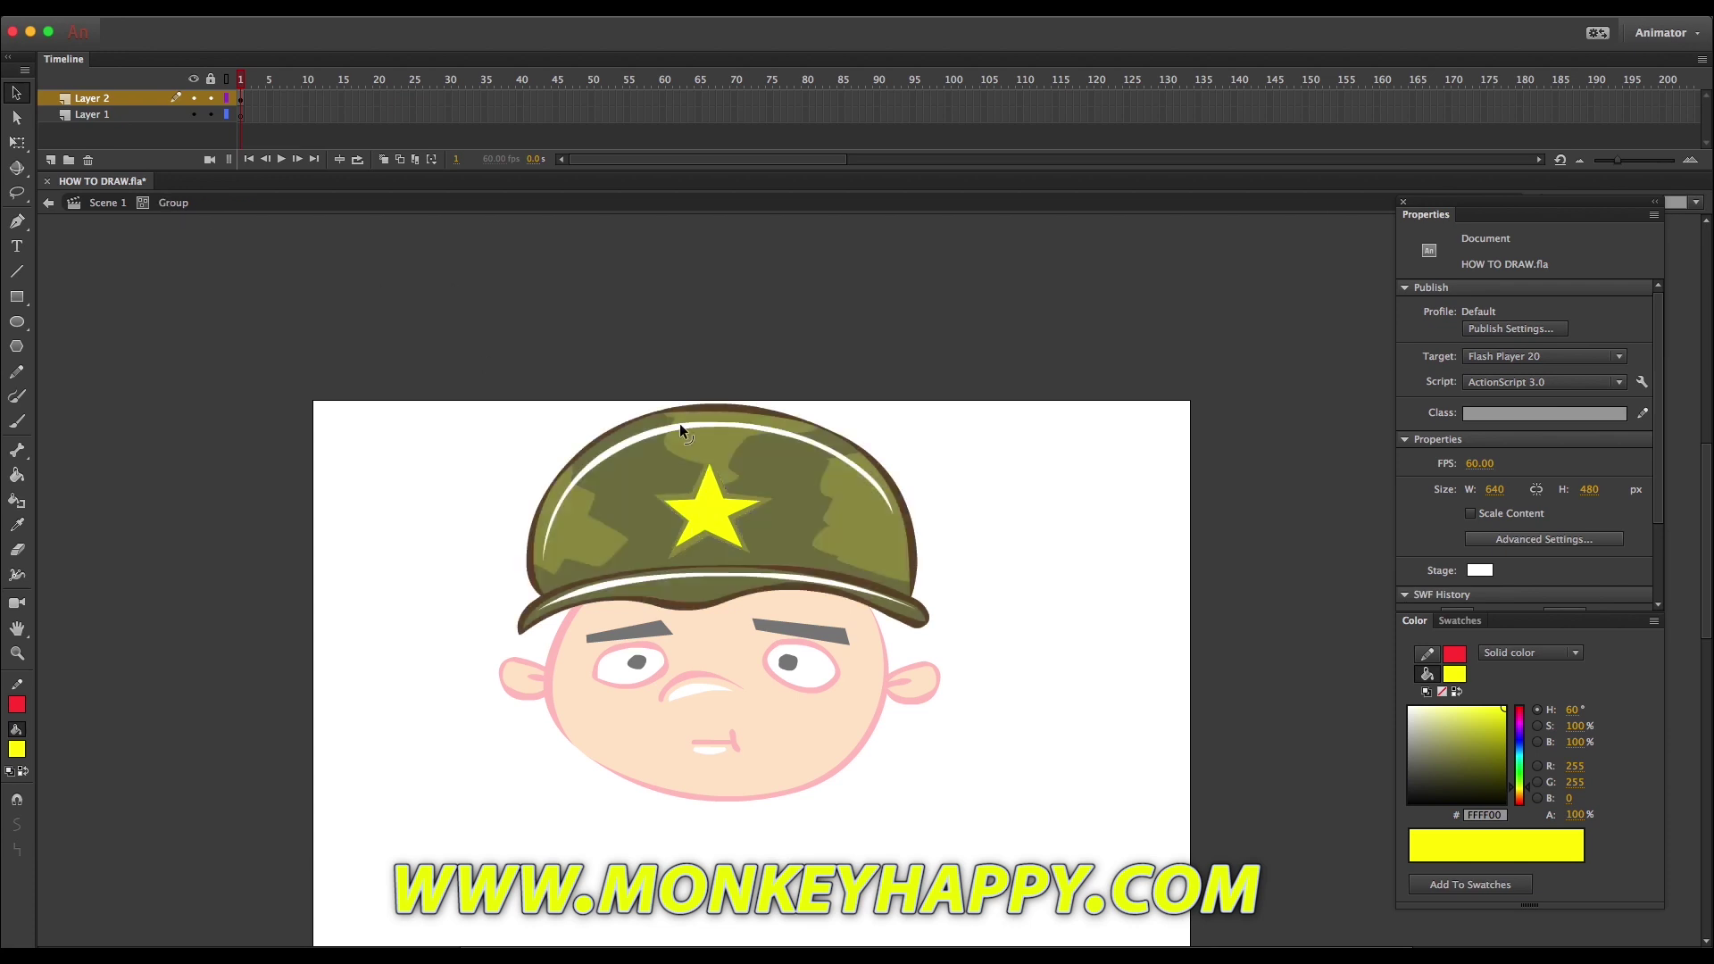
Nudge the star slightly on the cap, recolor its outline light red FF6262 and return to the main scene.
left_click(703, 518)
double_click(703, 522)
left_click(686, 506)
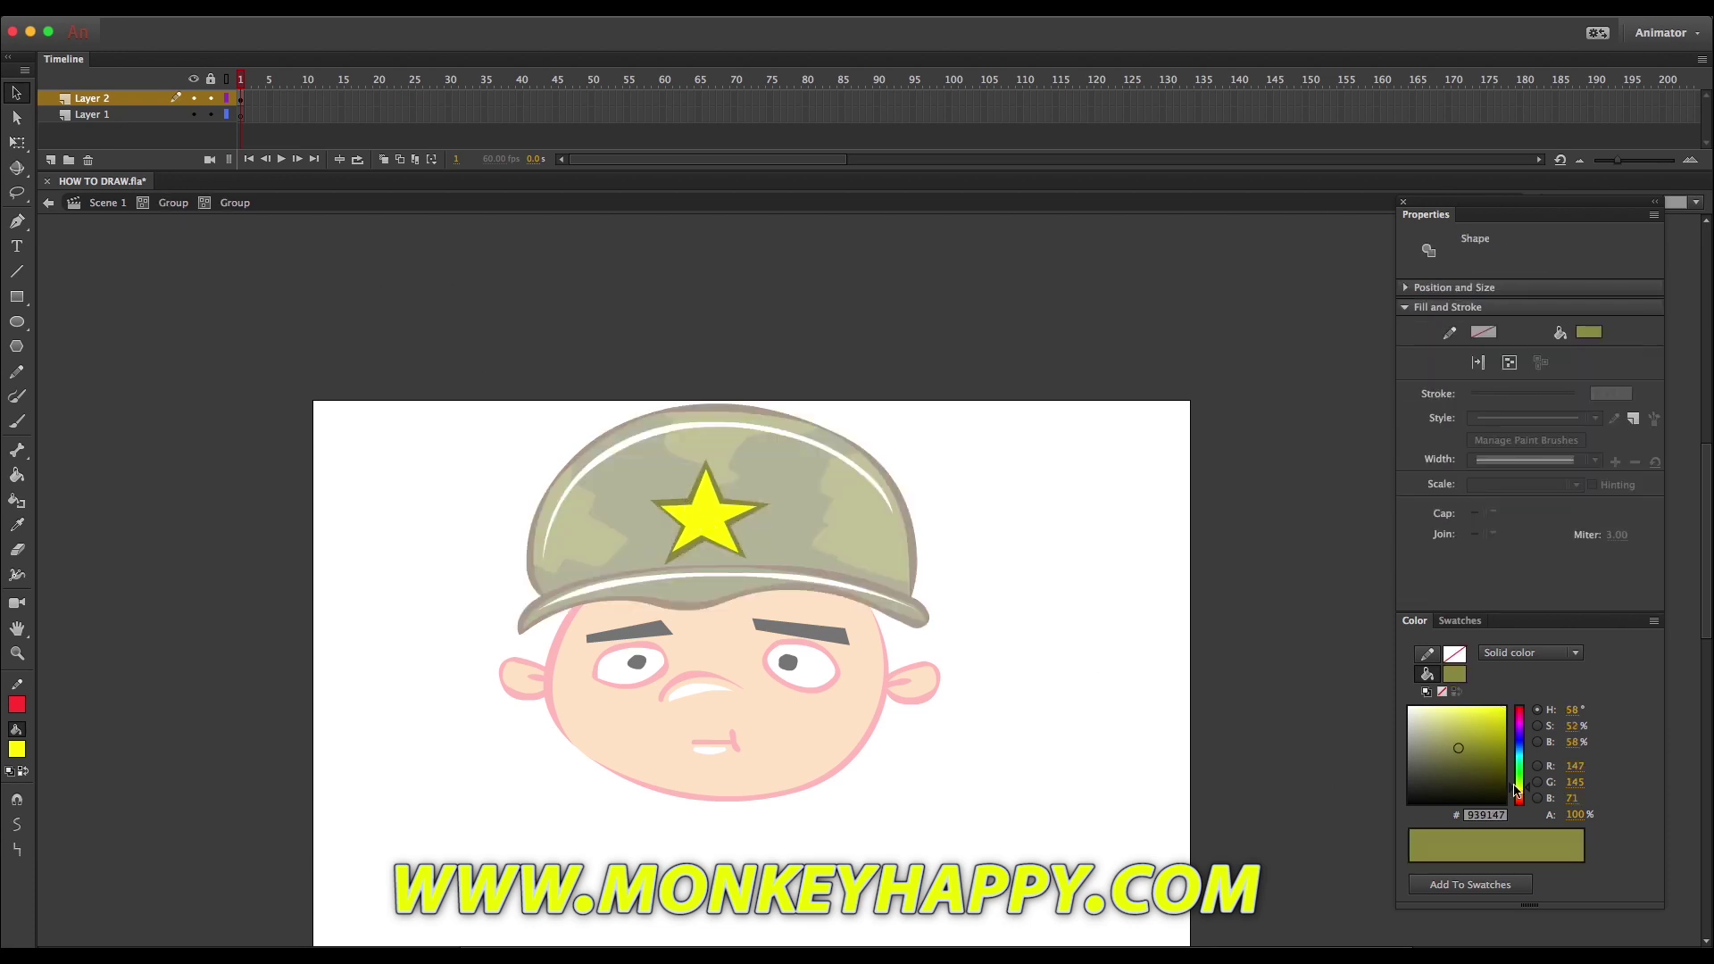
left_click(116, 203)
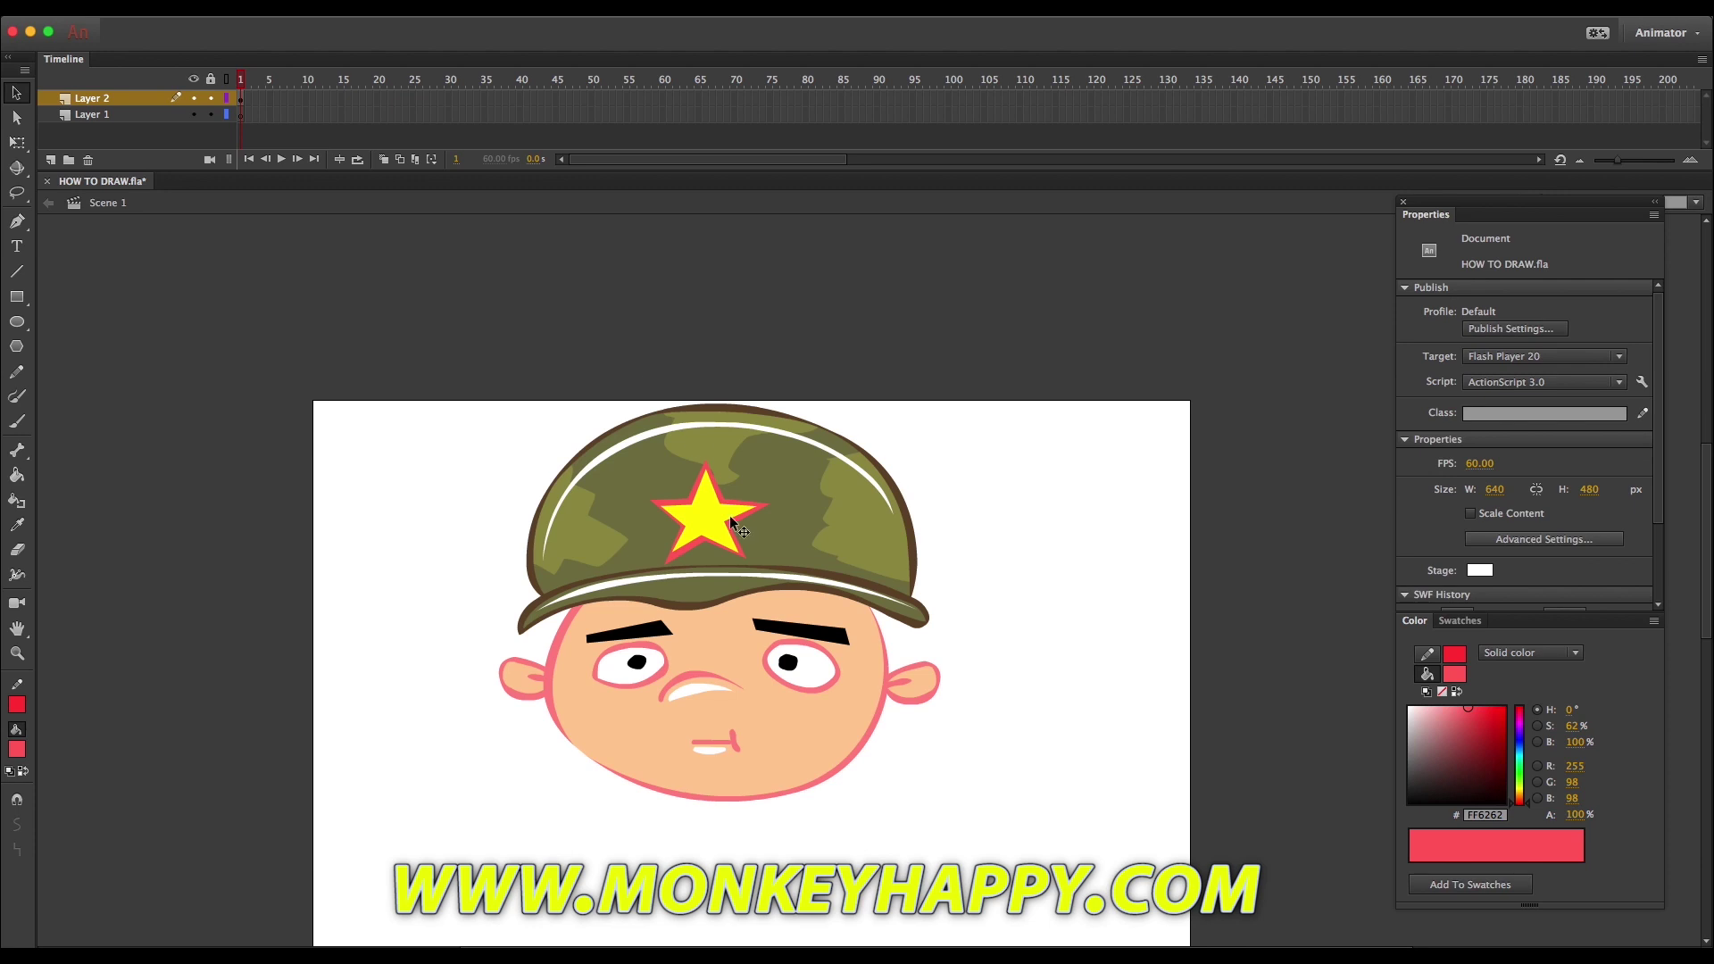
Recolor the star's outline orange FF6600 and return to the main scene.
double_click(716, 493)
double_click(716, 492)
left_click(17, 749)
left_click(134, 668)
left_click(398, 474)
left_click(105, 203)
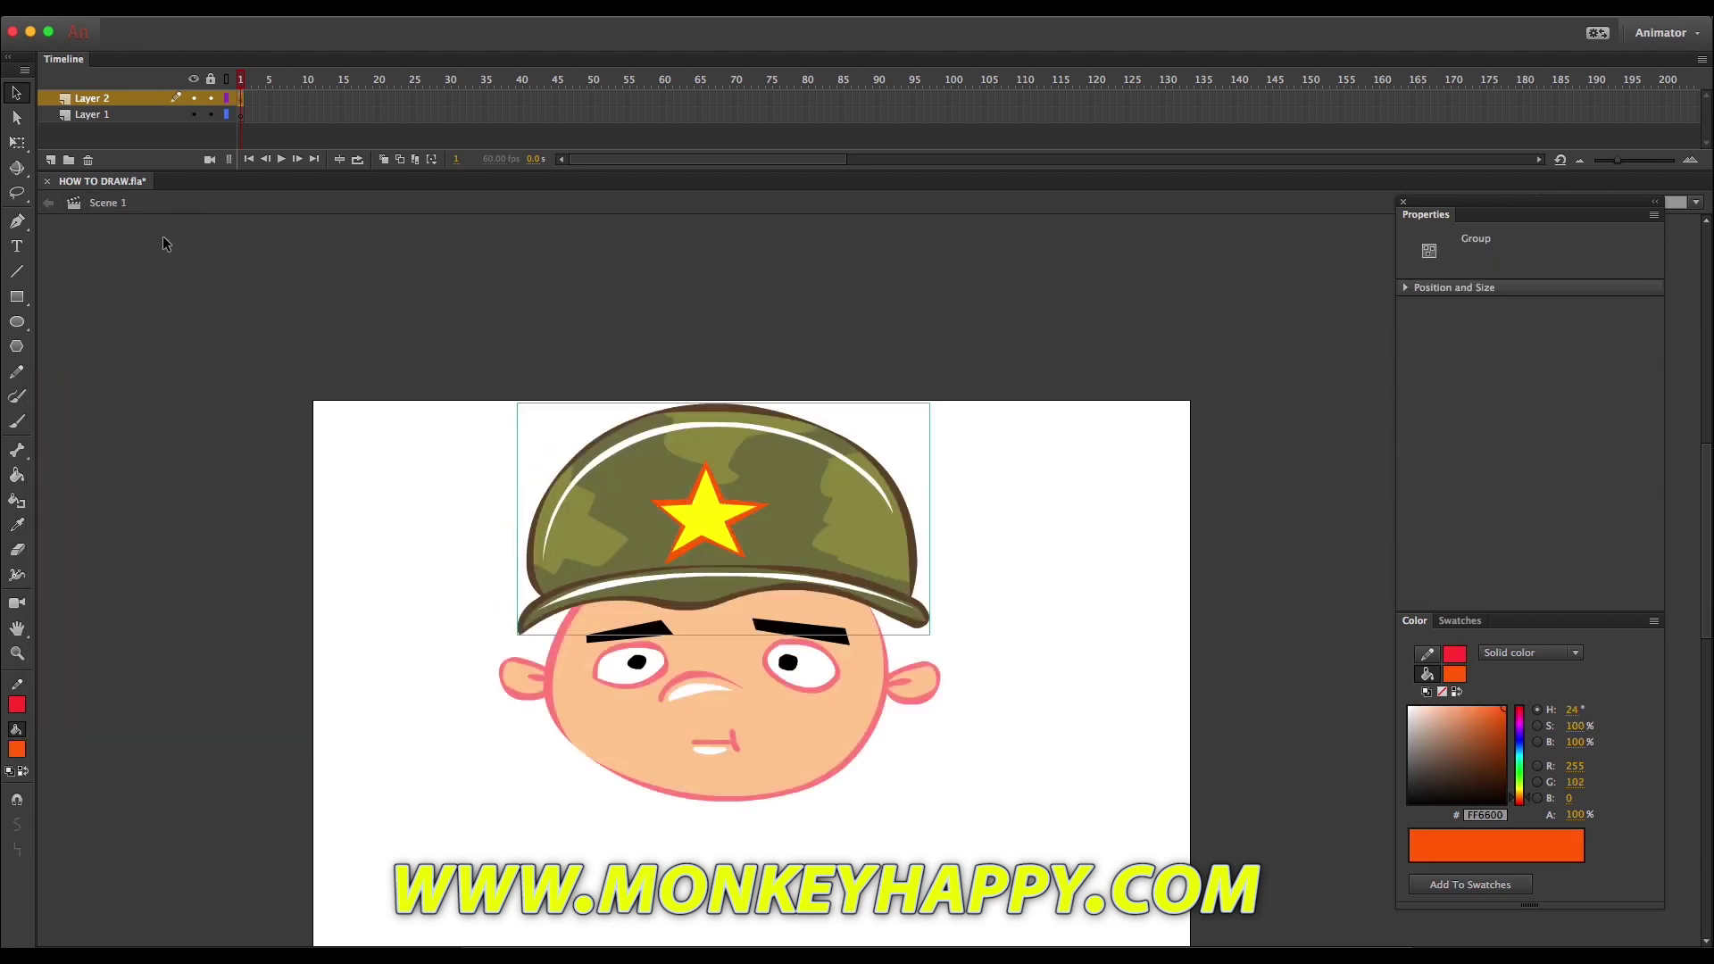
Darken the star's outline to brown 873600 and return to the main scene.
double_click(689, 536)
double_click(689, 536)
left_click(1503, 752)
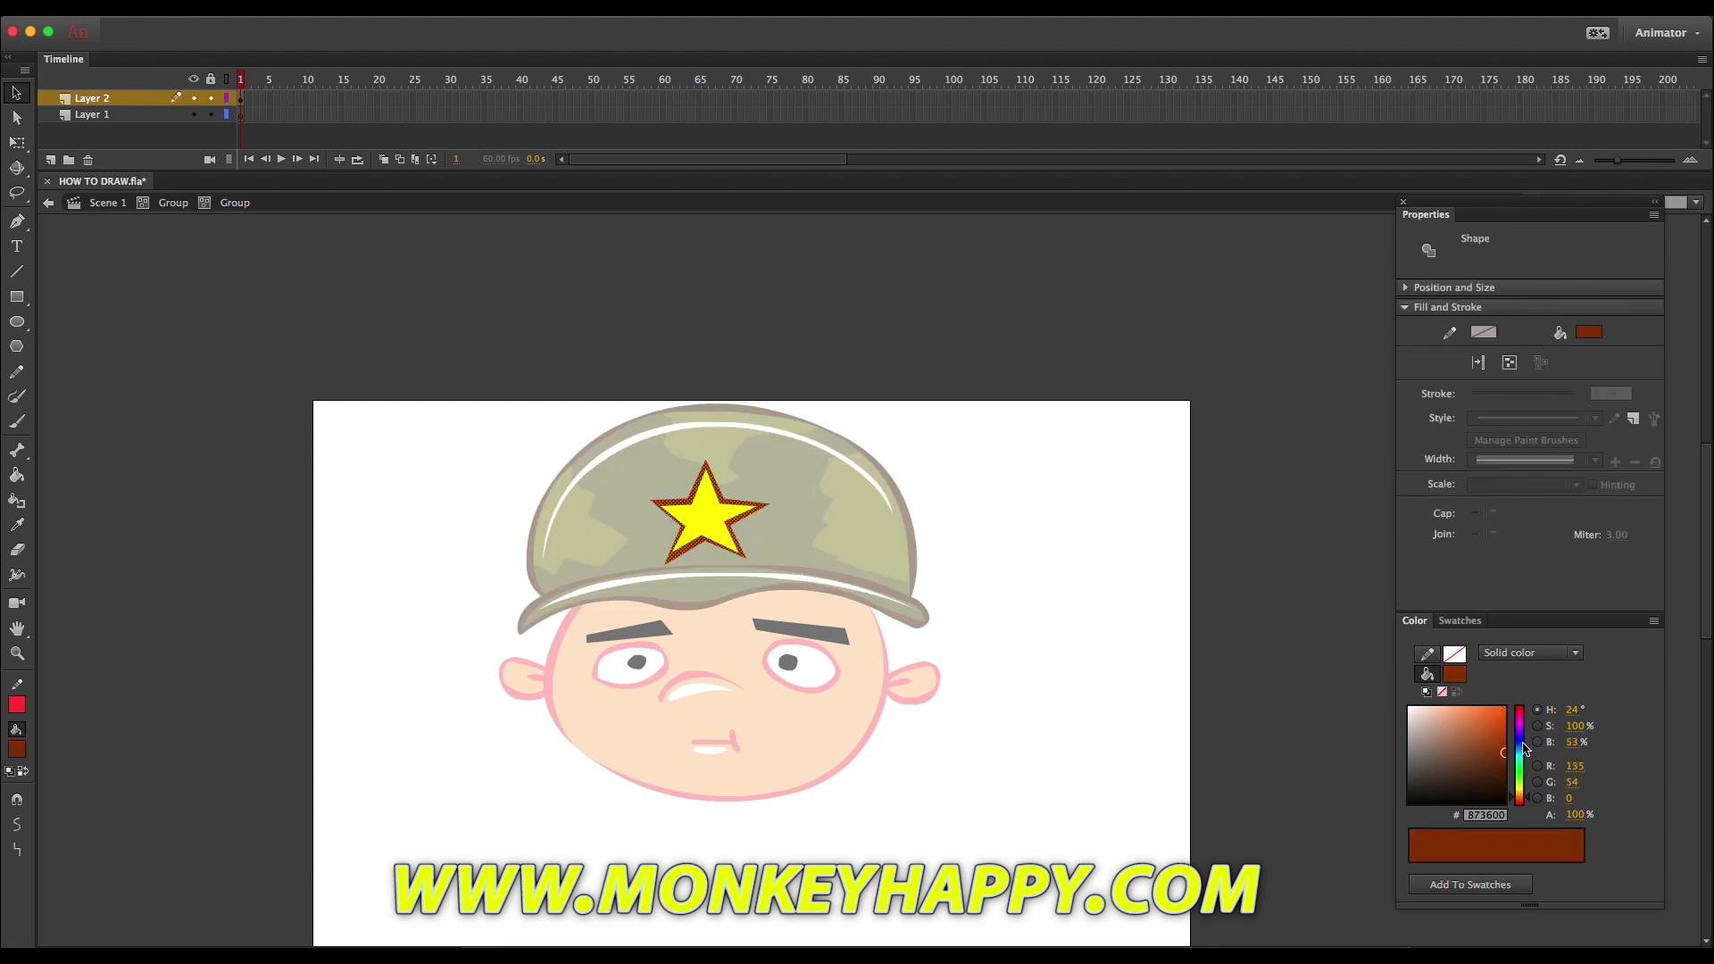
left_click(398, 474)
left_click(105, 203)
Set the fill to black 000000 and paint curved hair outlines from the cap's brim to the head above each ear.
left_click(571, 602)
left_click(706, 651)
left_click(1098, 719)
left_click(1410, 803)
key("b")
mouse_move(524, 633)
left_mouse_down()
mouse_move(811, 682)
mouse_move(904, 655)
mouse_move(923, 626)
mouse_move(781, 573)
mouse_move(578, 574)
mouse_move(529, 614)
left_mouse_up()
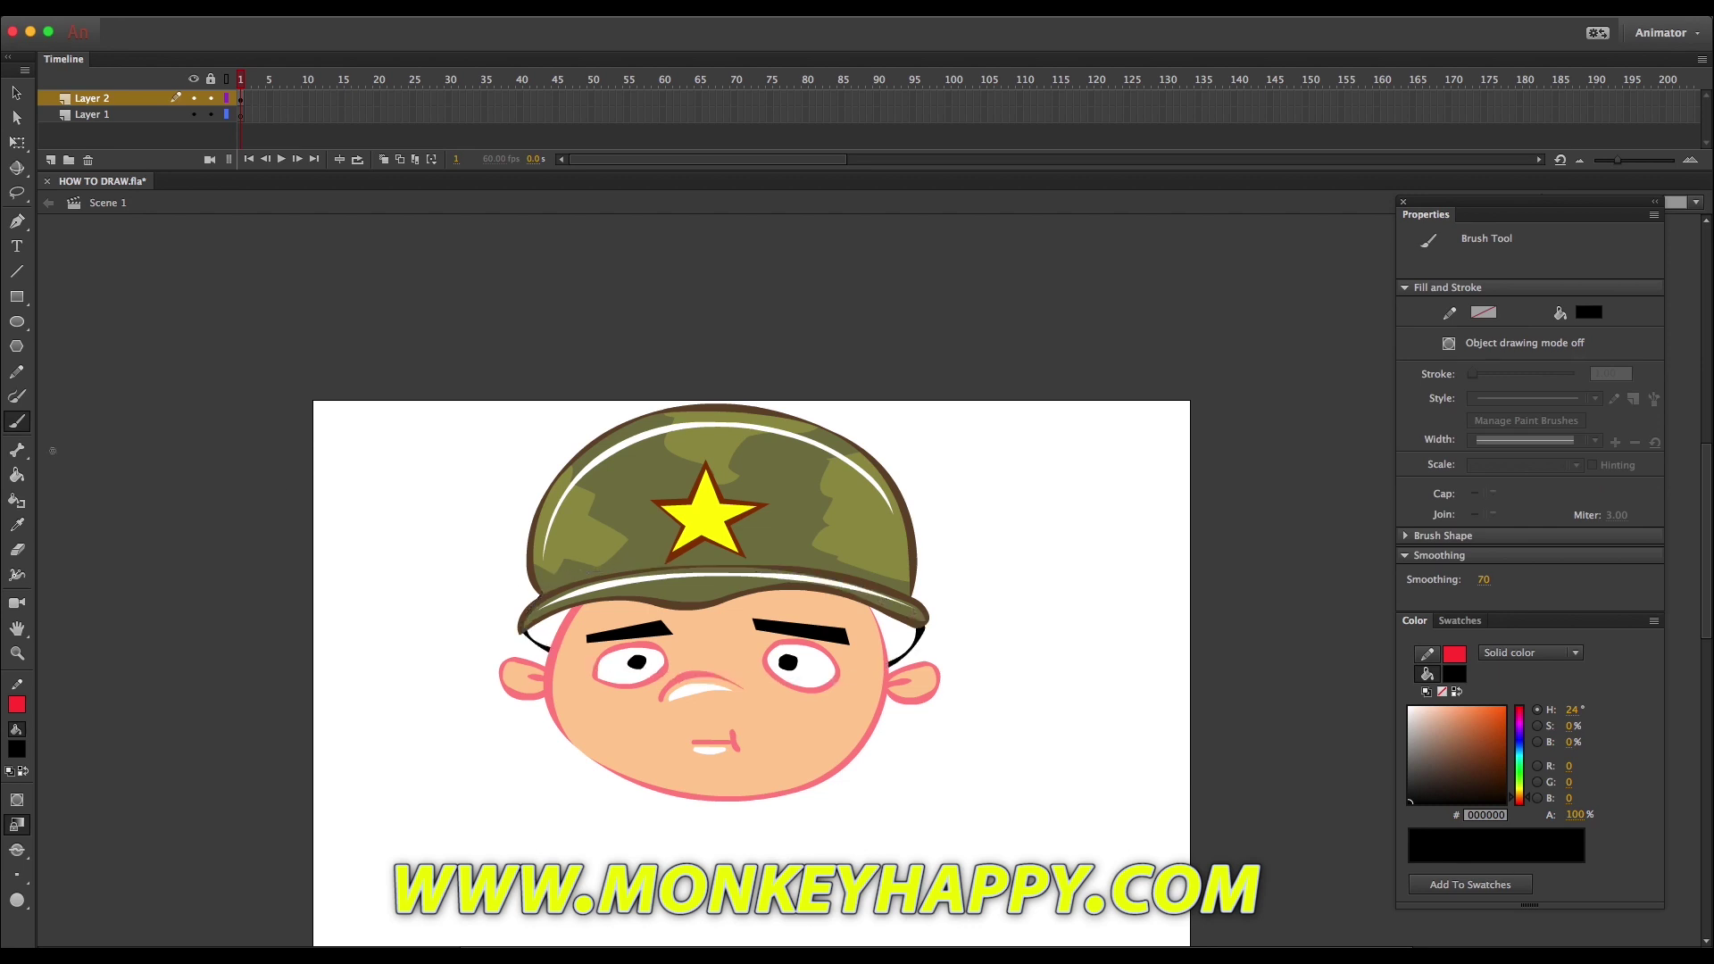
Fill the hair areas beneath the cap's brim with black and slightly shorten the hair shape from below.
left_click(17, 476)
left_click(550, 639)
left_click(17, 94)
left_click(905, 645)
key("q")
left_click_drag(719, 688, 721, 669)
Select the black hair shape beneath the cap and group it.
left_click(536, 647)
left_click(538, 639)
left_click(722, 504, "shift")
left_click(968, 614)
left_click(912, 616)
left_click(900, 647)
key("super+g")
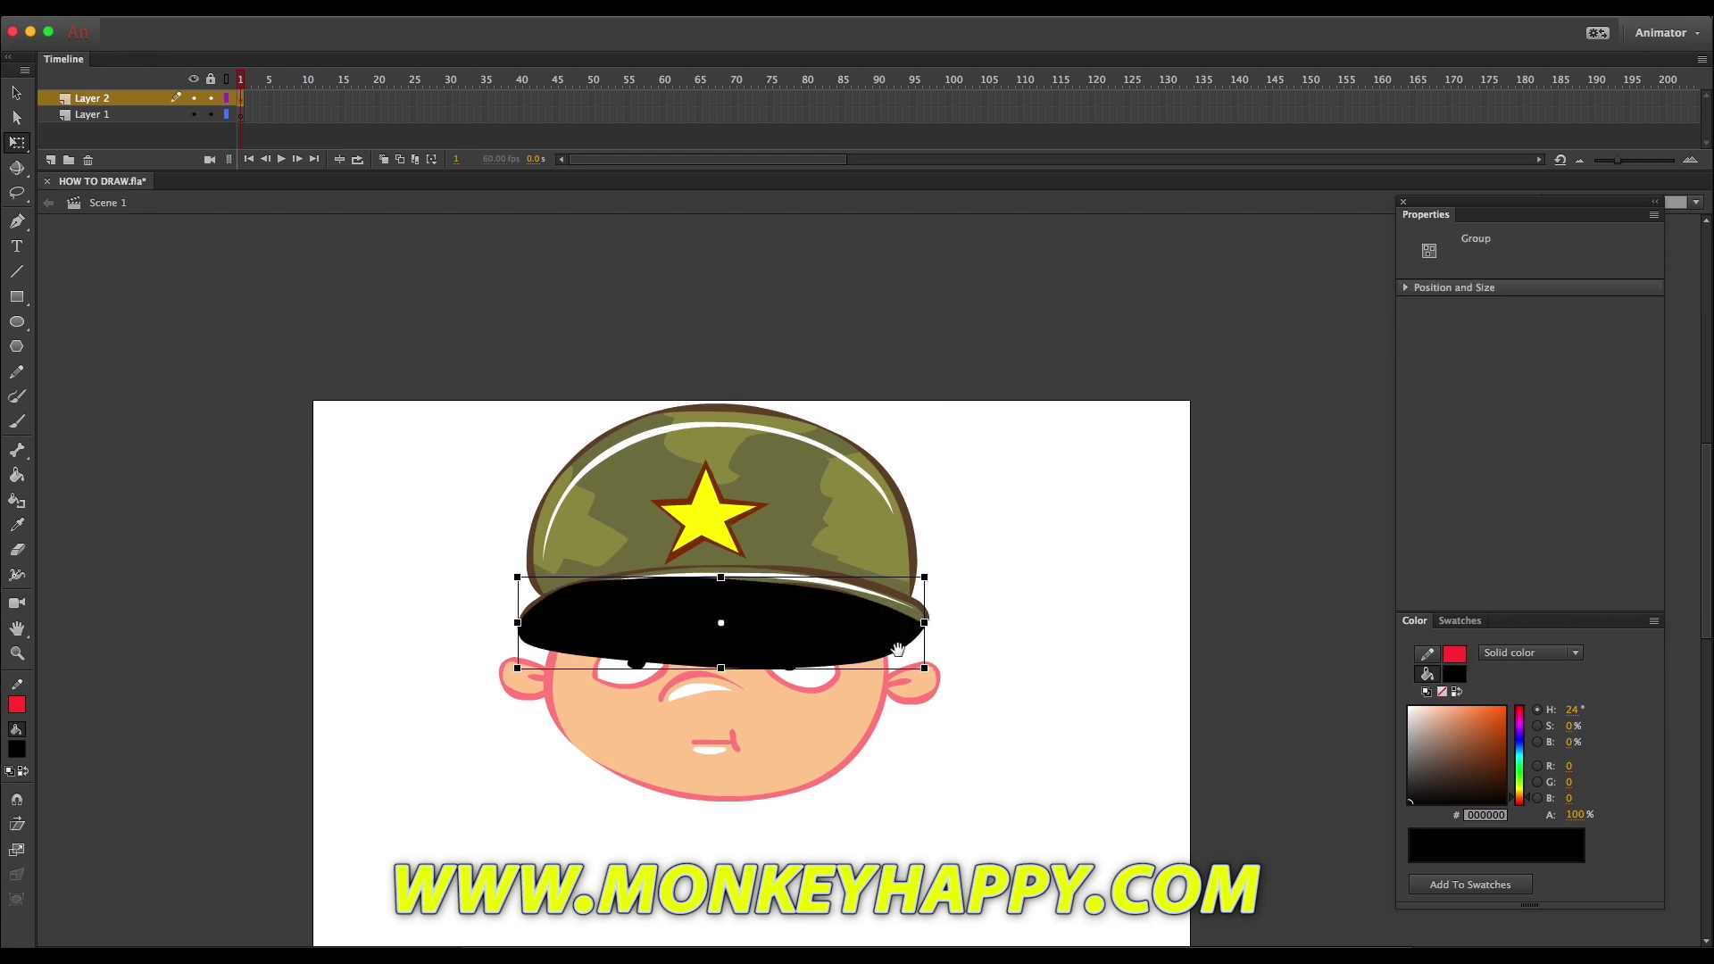
Place the black hair behind the face and enlarge the cap and hair slightly around the head.
left_click(820, 533)
left_click_drag(936, 680, 957, 682)
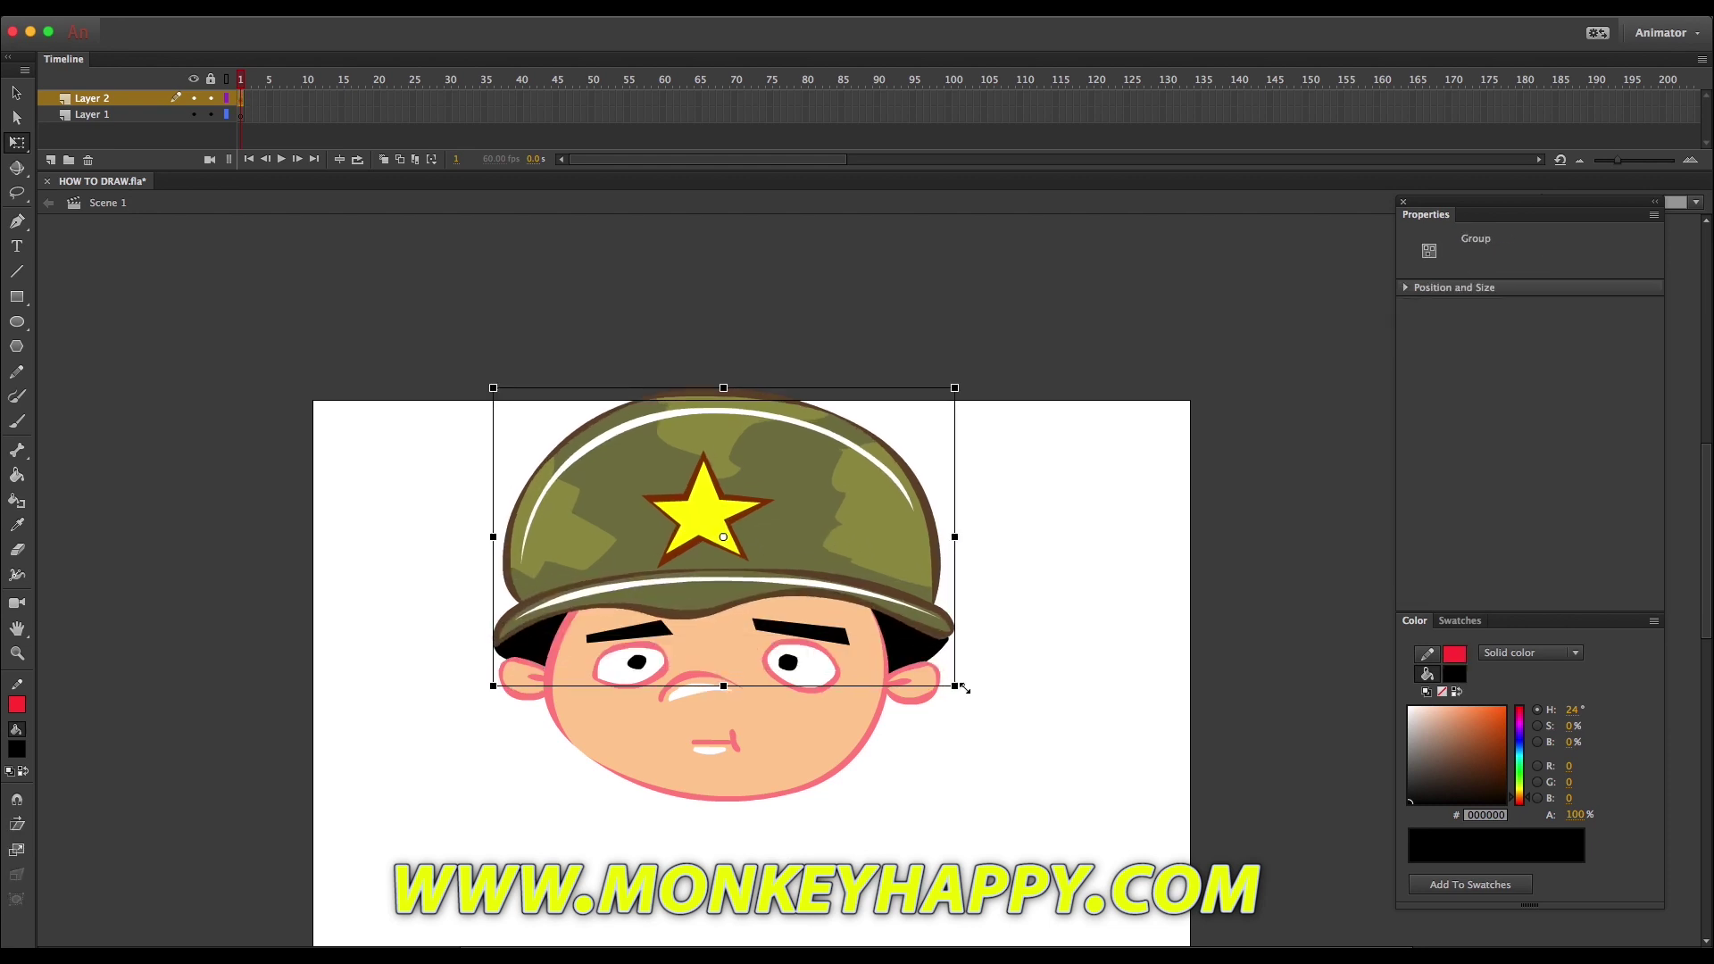
left_click(1016, 615)
double_click(922, 665)
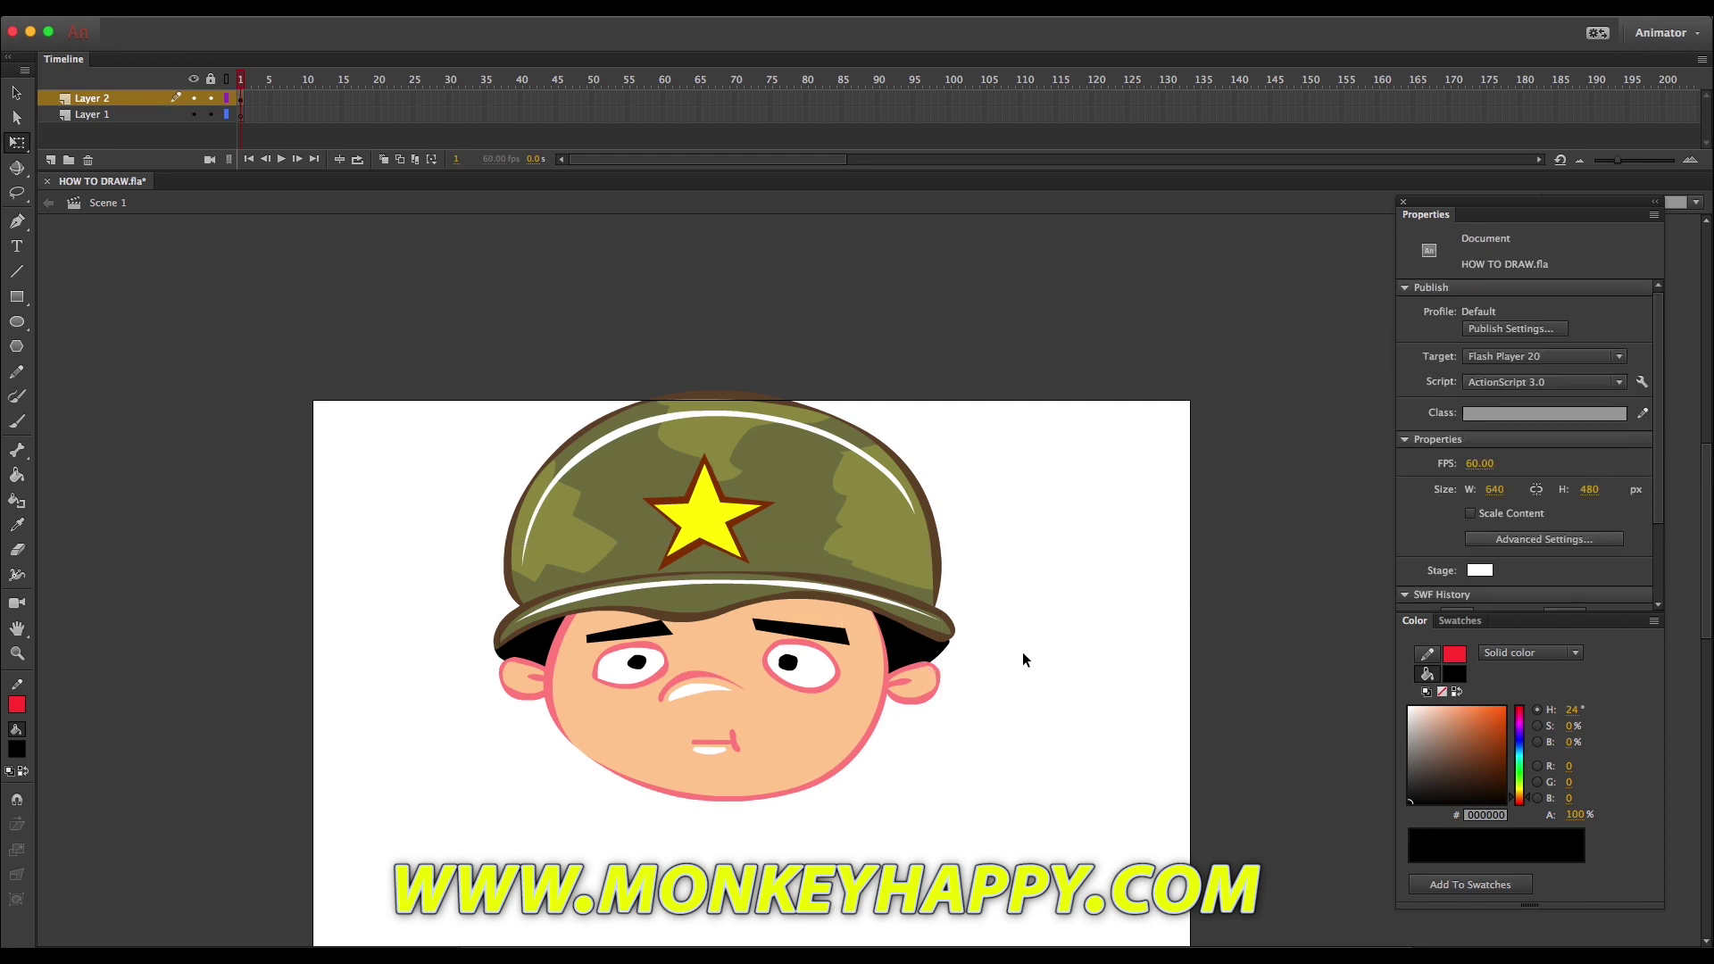
Paint dark outlines for two curved helmet straps running from the brim down both sides of the face.
key("b")
mouse_move(842, 589)
left_mouse_down()
mouse_move(866, 754)
mouse_move(879, 598)
mouse_move(844, 589)
left_mouse_up()
mouse_move(559, 603)
left_mouse_down()
mouse_move(551, 704)
mouse_move(595, 759)
mouse_move(541, 681)
mouse_move(578, 746)
mouse_move(563, 596)
left_mouse_up()
key("super+z")
Fill both helmet straps with medium gray 7E7E7E.
key("k")
left_click(1411, 757)
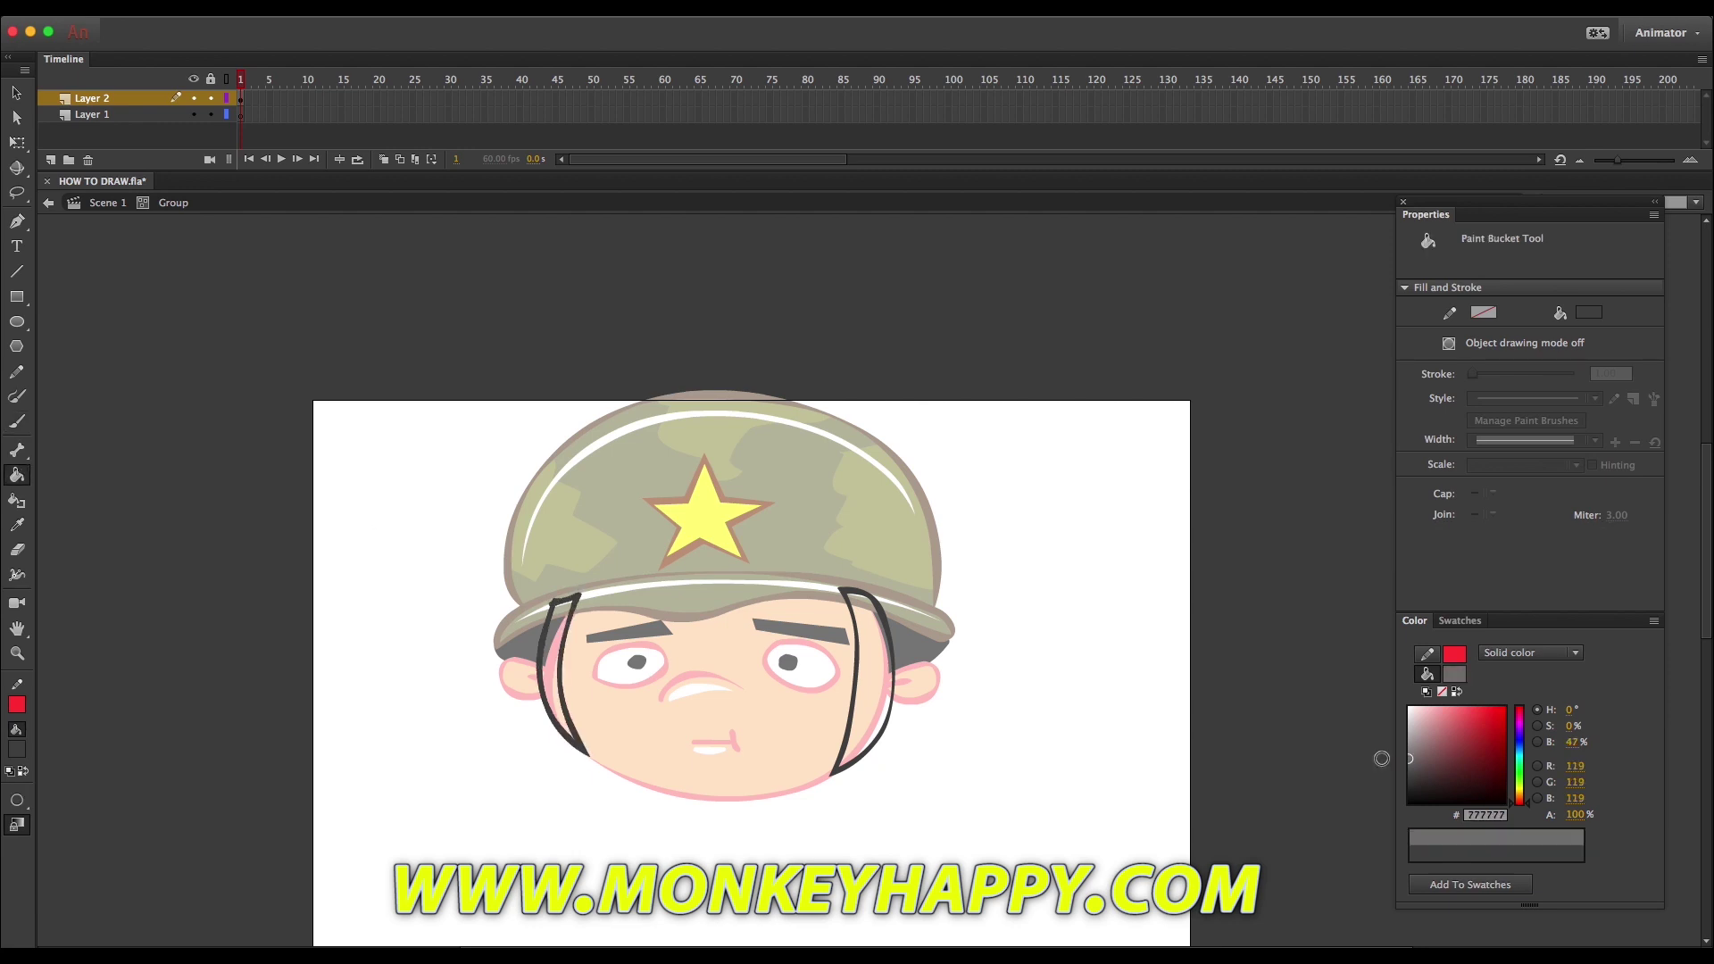
left_click(556, 688)
left_click(879, 706)
Paint curved white FFFFFF highlights along both helmet straps and refine their shapes.
key("b")
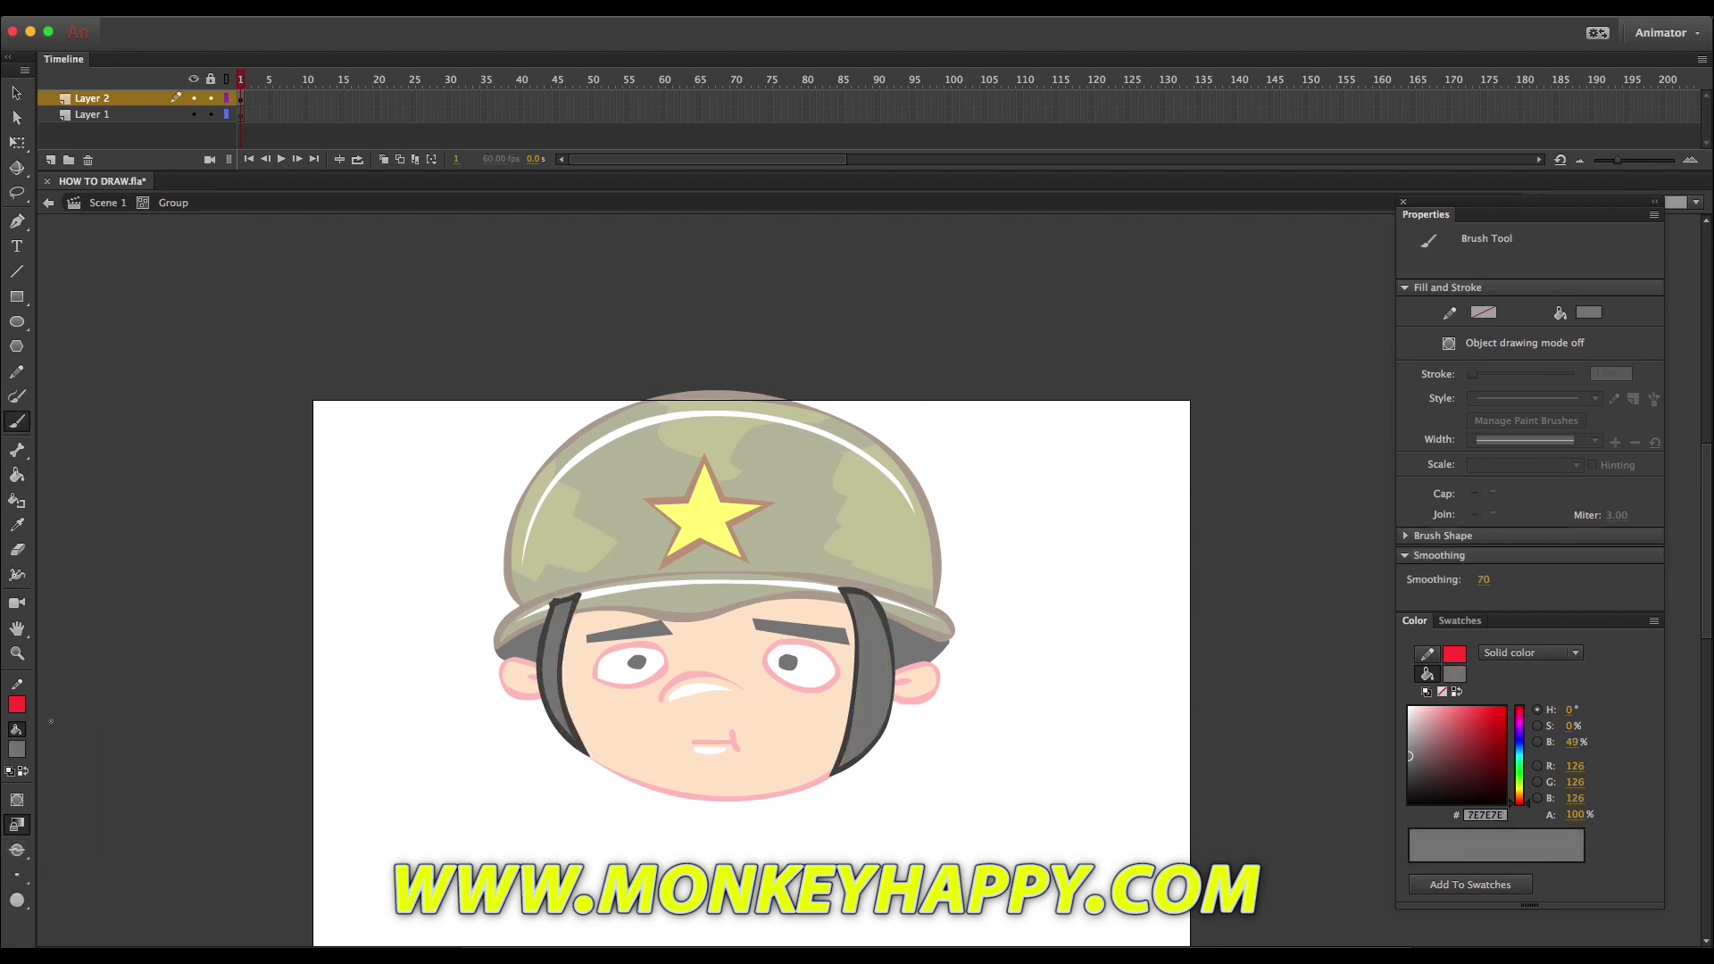
left_click(1409, 708)
mouse_move(848, 754)
left_mouse_down()
mouse_move(868, 708)
mouse_move(857, 600)
left_mouse_up()
key("super+z")
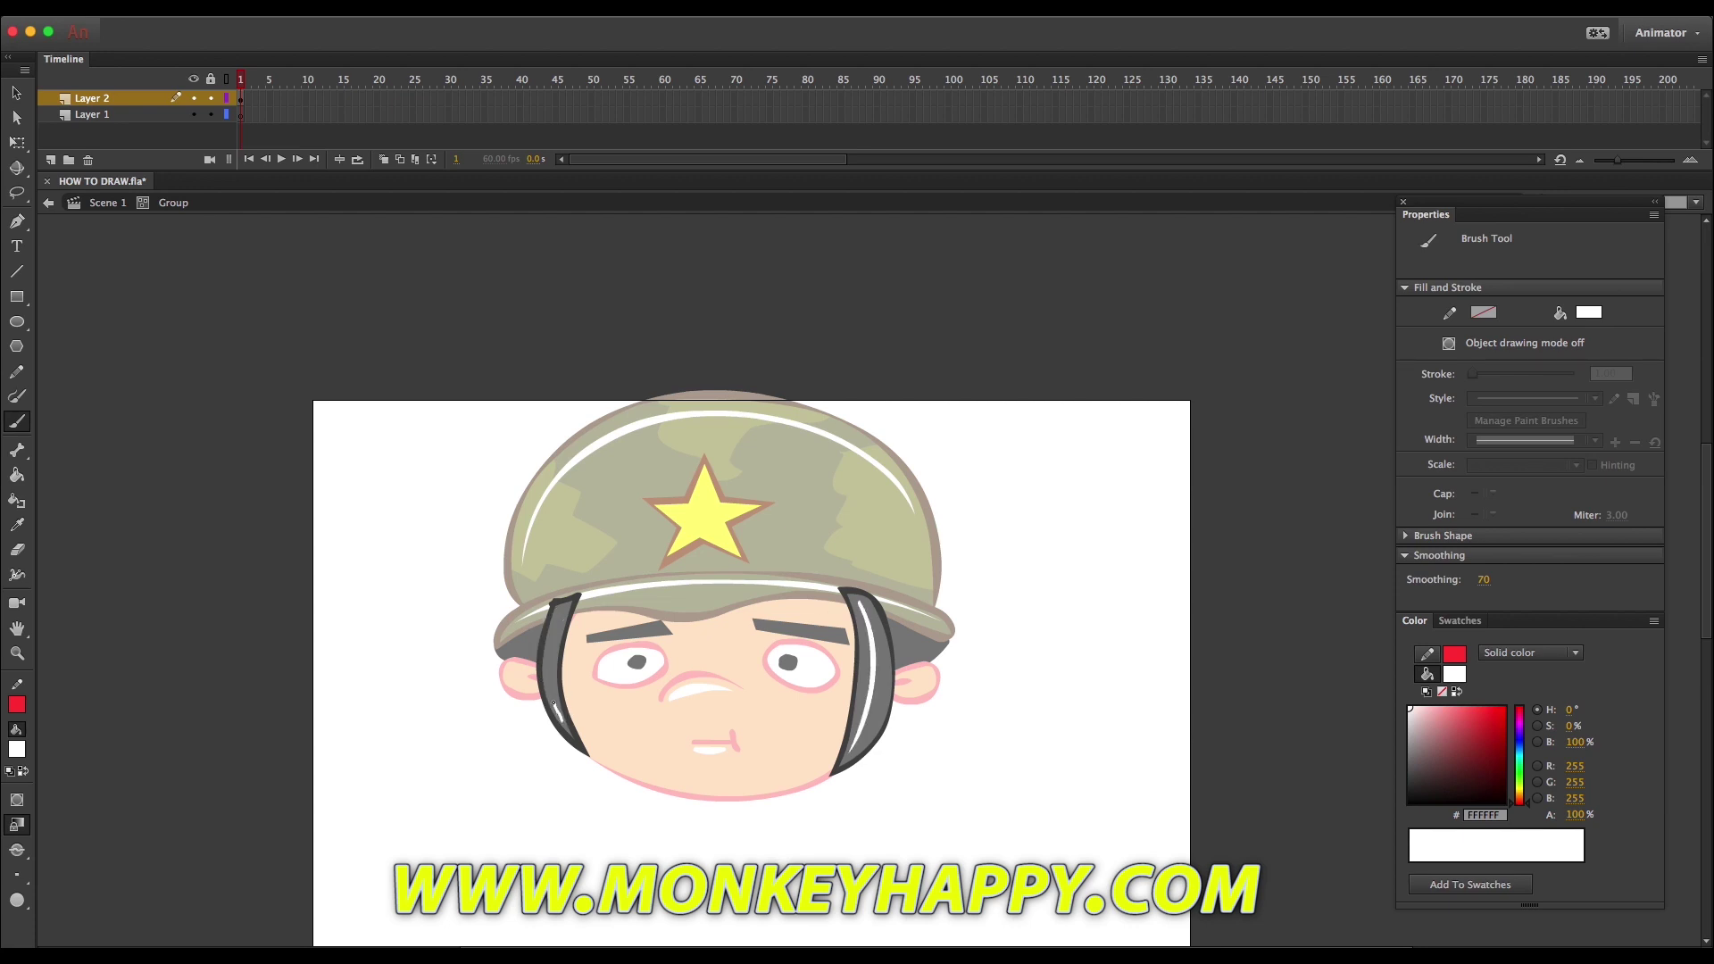
key("v")
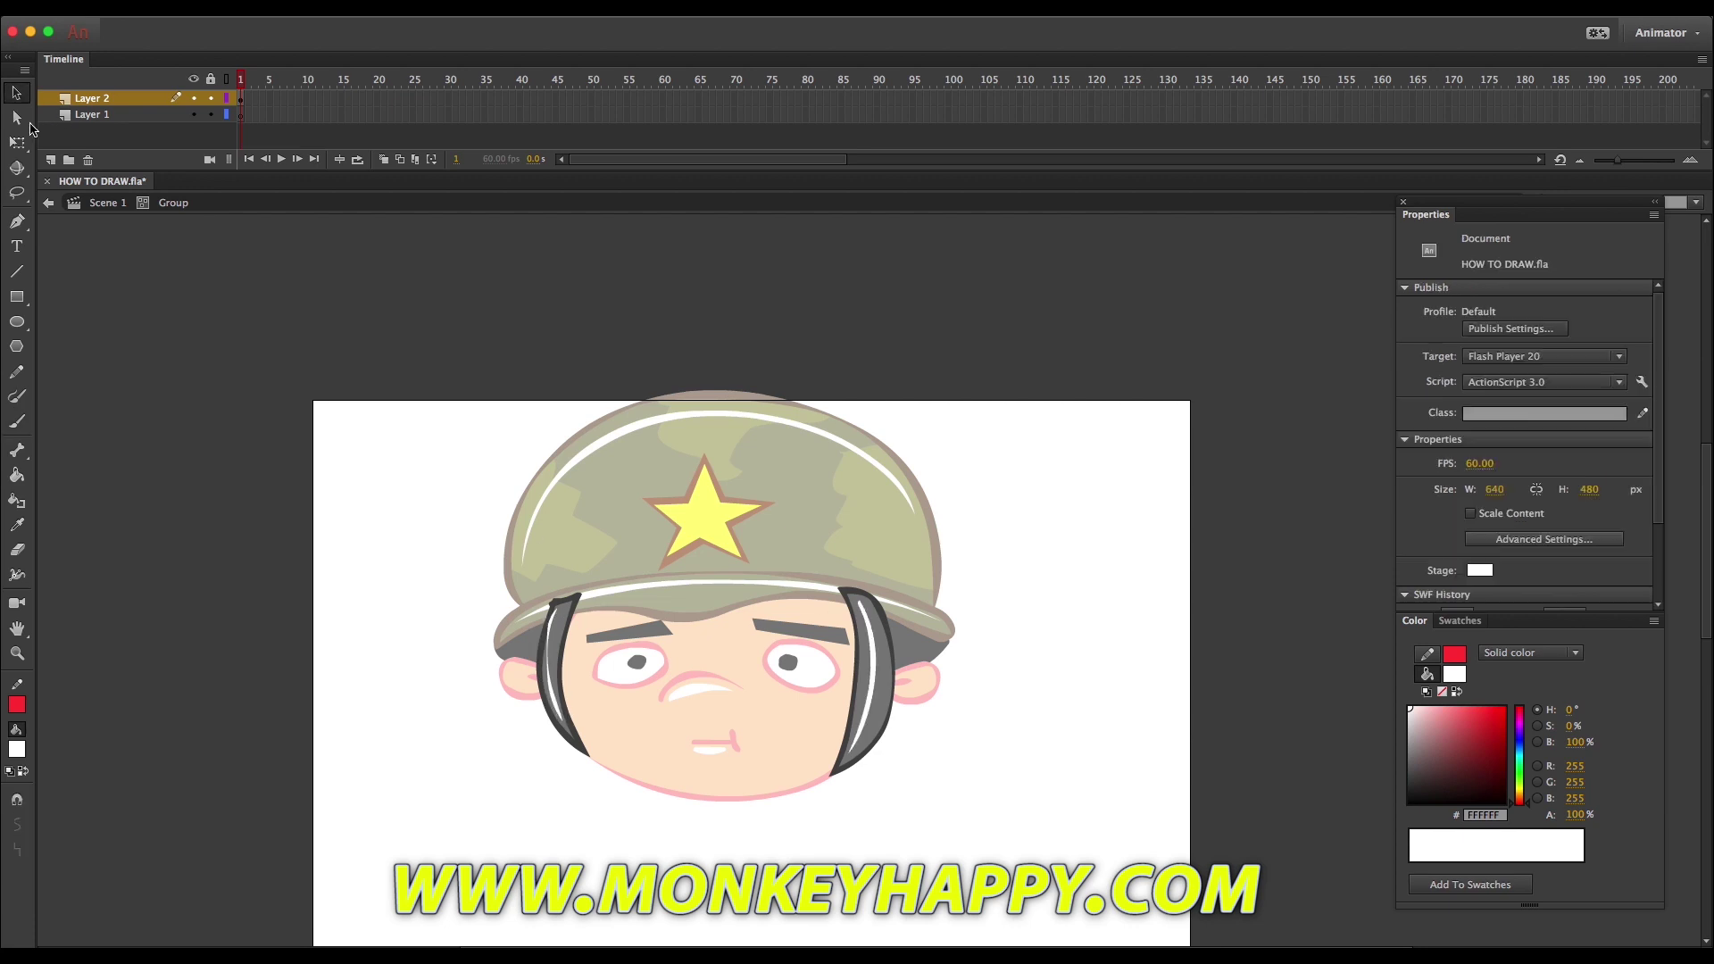
left_click(551, 662)
Return to the main scene and place the strap group behind the helmet's brim.
left_click(115, 204)
left_click(552, 659)
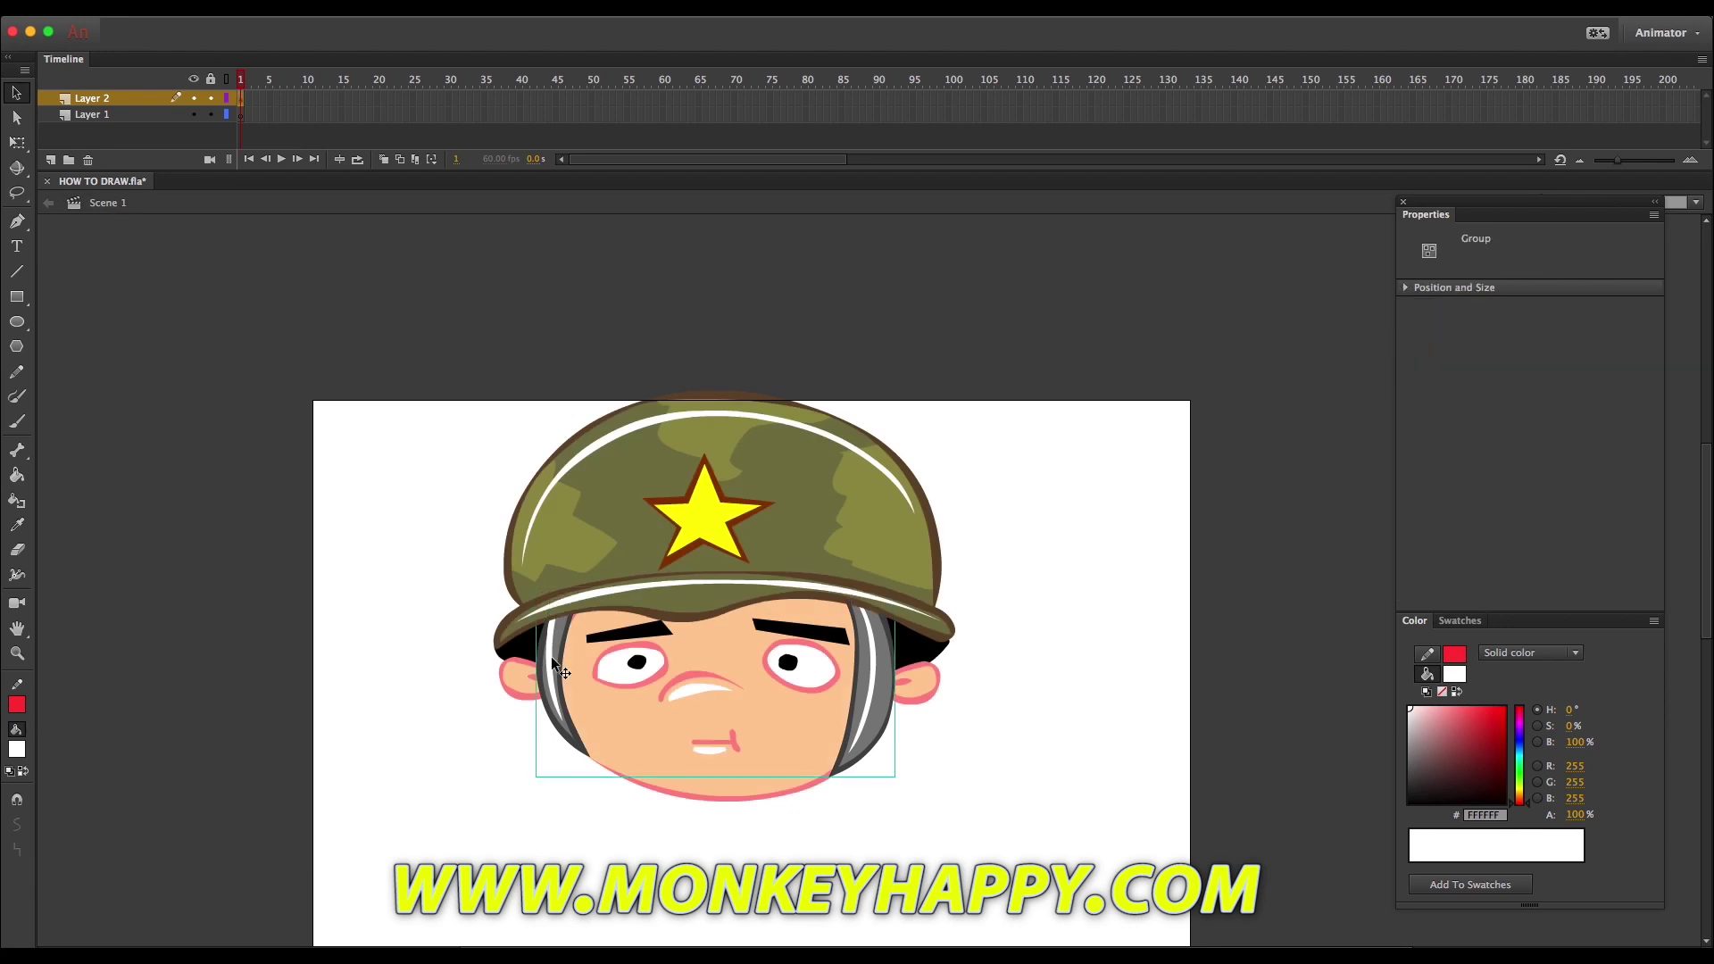
left_click(414, 558)
Move the ear on the left side of the face slightly inward within the head group.
left_click(516, 673)
double_click(505, 684)
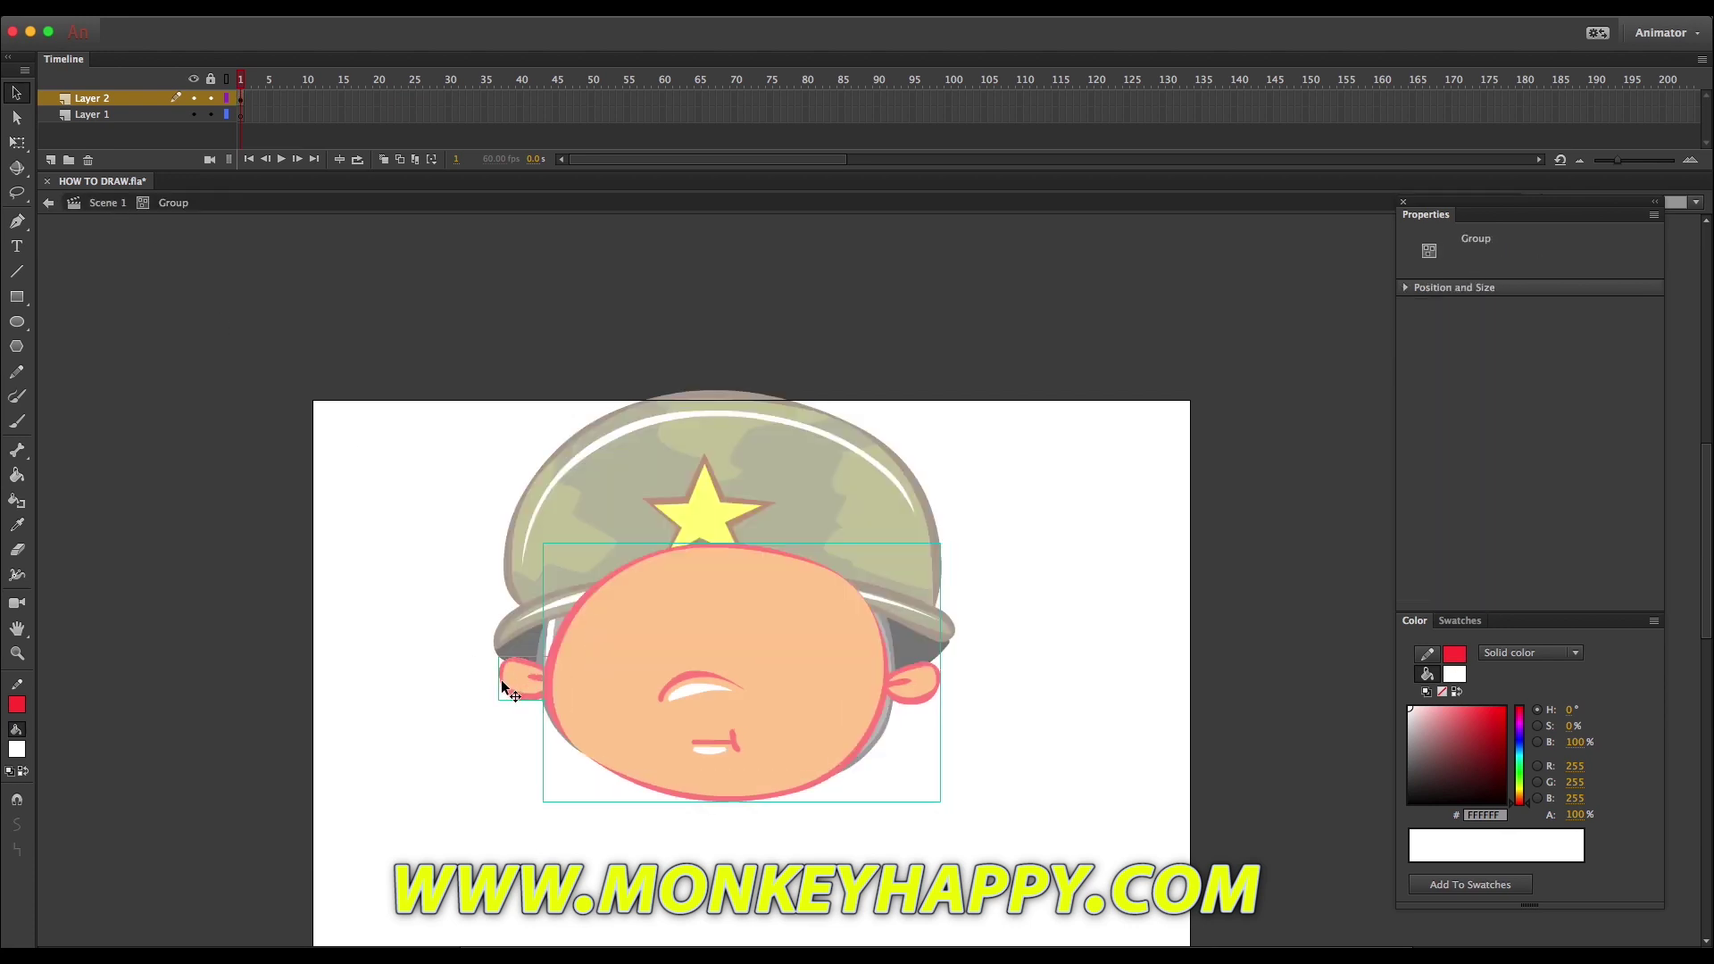
double_click(389, 512)
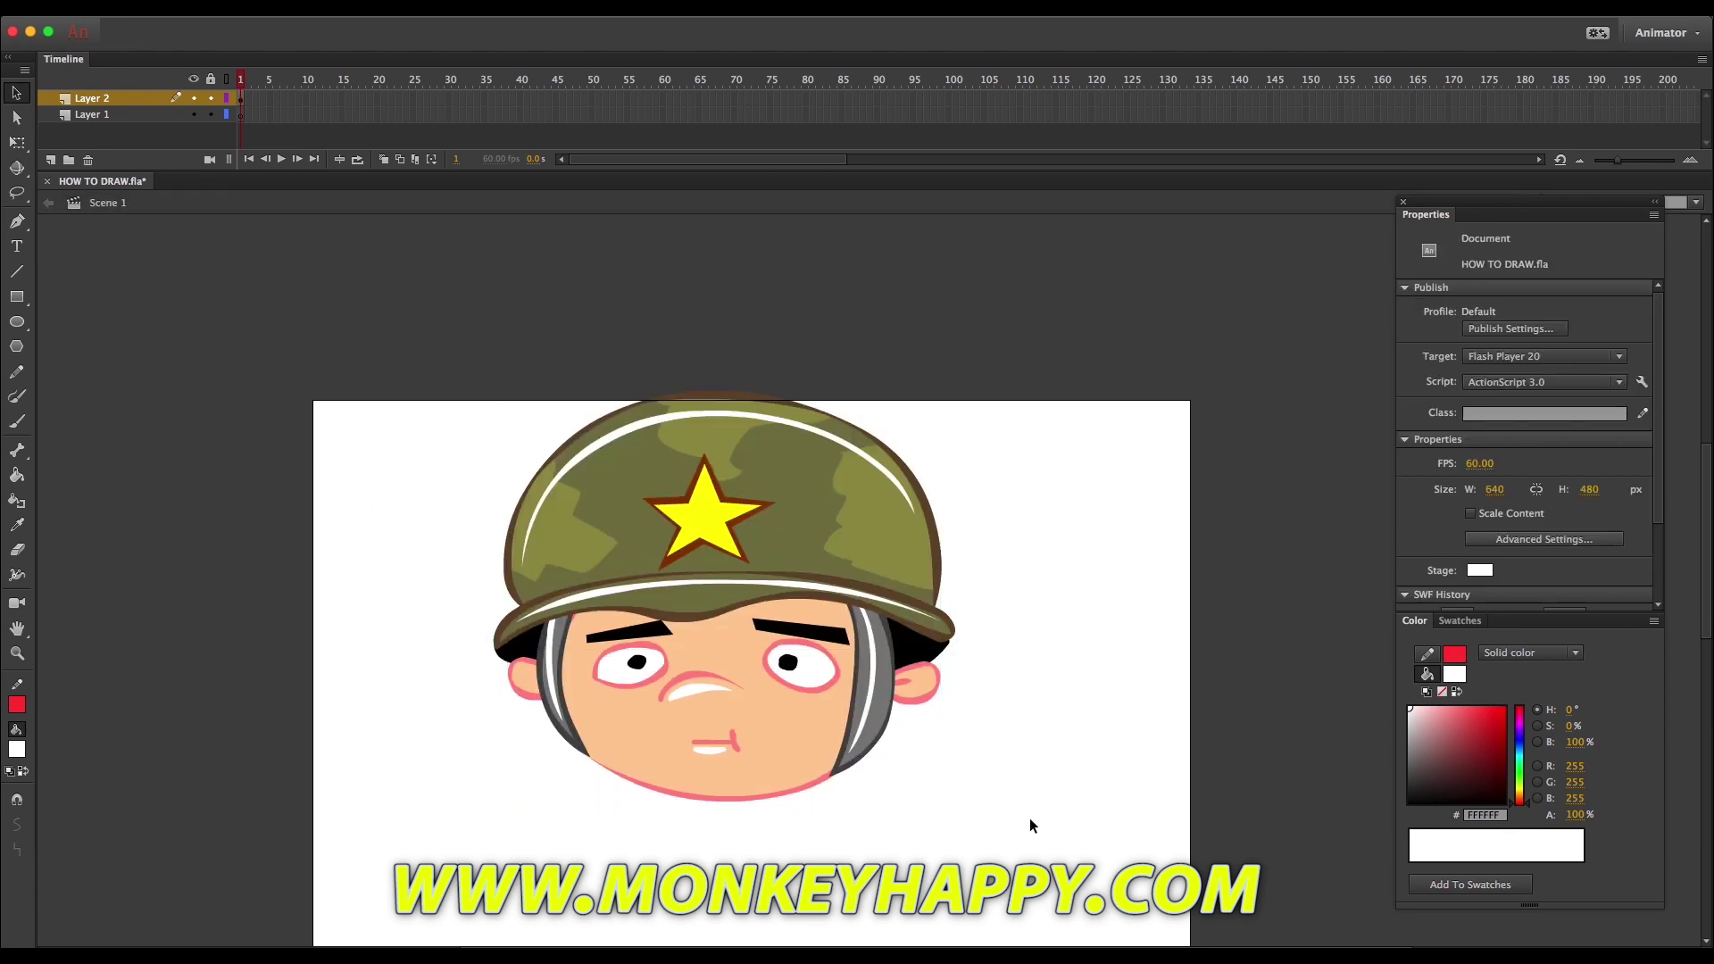
Select the whole head and convert it to a movie clip symbol named soldier head.
left_click_drag(1031, 826, 467, 398)
scroll(575, 493, "down", 3)
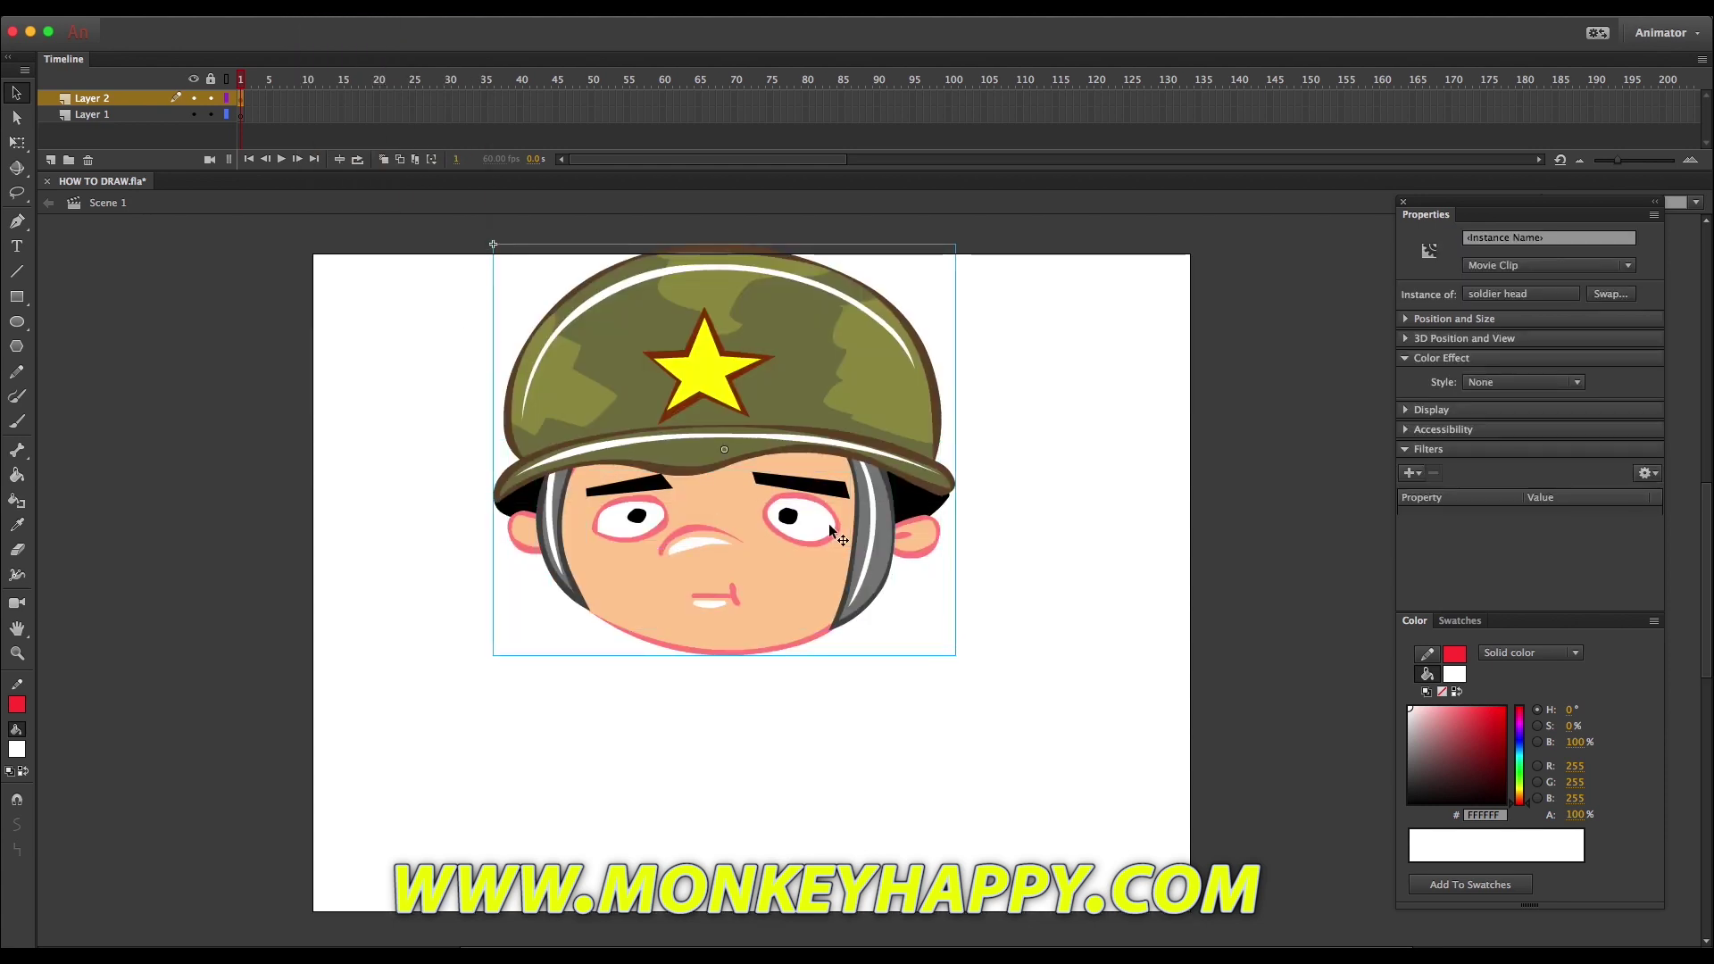
left_click(393, 393)
Copy a section of the helmet's camouflage into the main scene, group it and place it beside the stage as a color reference.
double_click(752, 407)
double_click(752, 407)
left_click(1002, 451)
left_click_drag(1032, 417, 814, 341)
left_click(107, 203)
key("super+v")
key("super+g")
left_click_drag(854, 550, 230, 564)
left_click(237, 430)
Sample the helmet's brown 66492C and paint the outline of a small torso below the head.
key("i")
key("b")
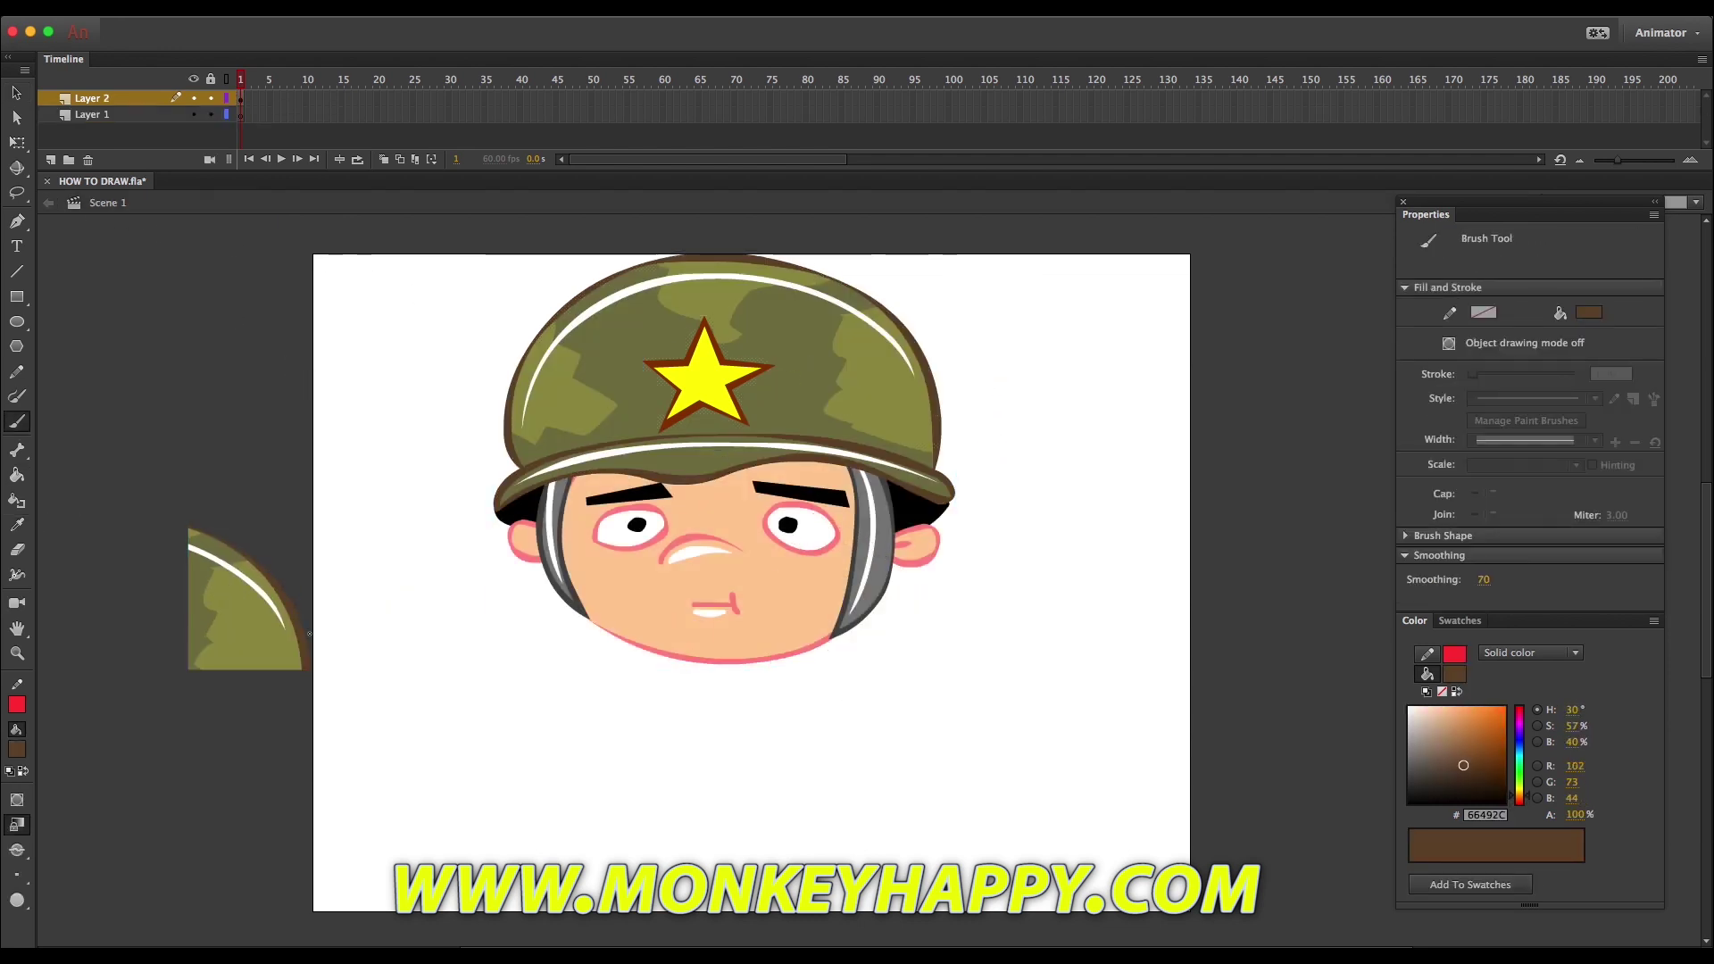
mouse_move(671, 596)
left_mouse_down()
mouse_move(631, 708)
mouse_move(720, 728)
mouse_move(850, 719)
left_mouse_up()
left_click_drag(706, 588, 673, 596)
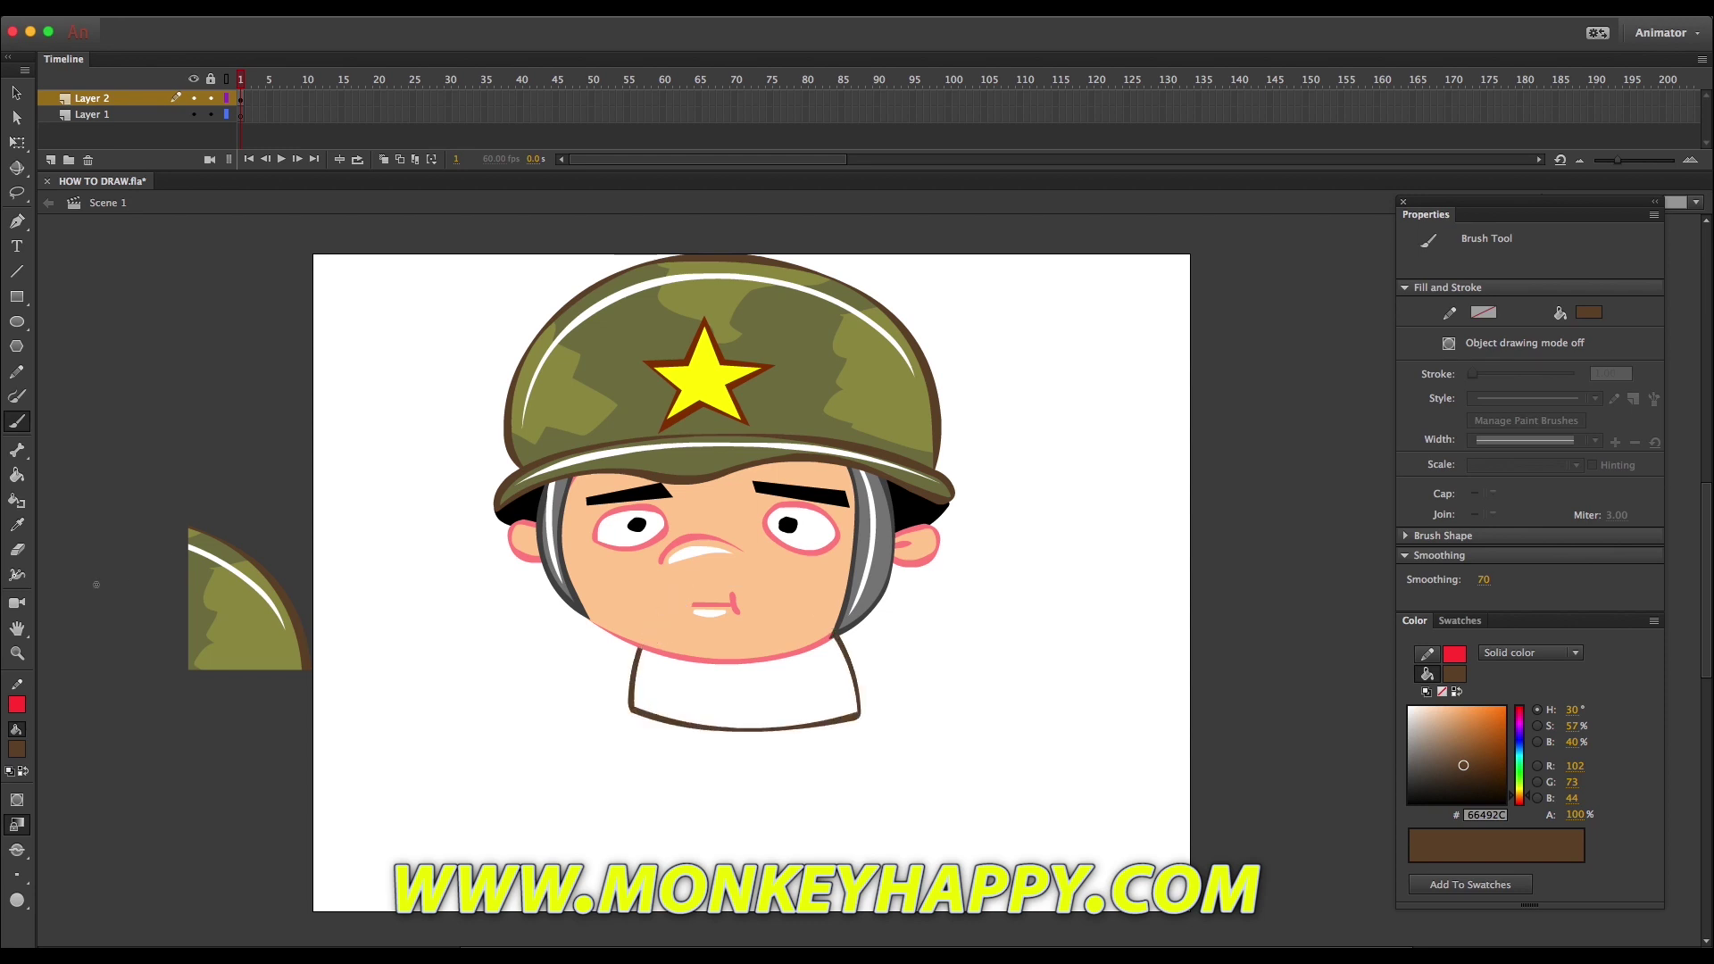
Fill the torso with olive green 777647 sampled from the helmet reference piece.
left_click(18, 526)
left_click(250, 602)
left_click(693, 712)
left_click(20, 529)
left_click(203, 595)
left_click(698, 718)
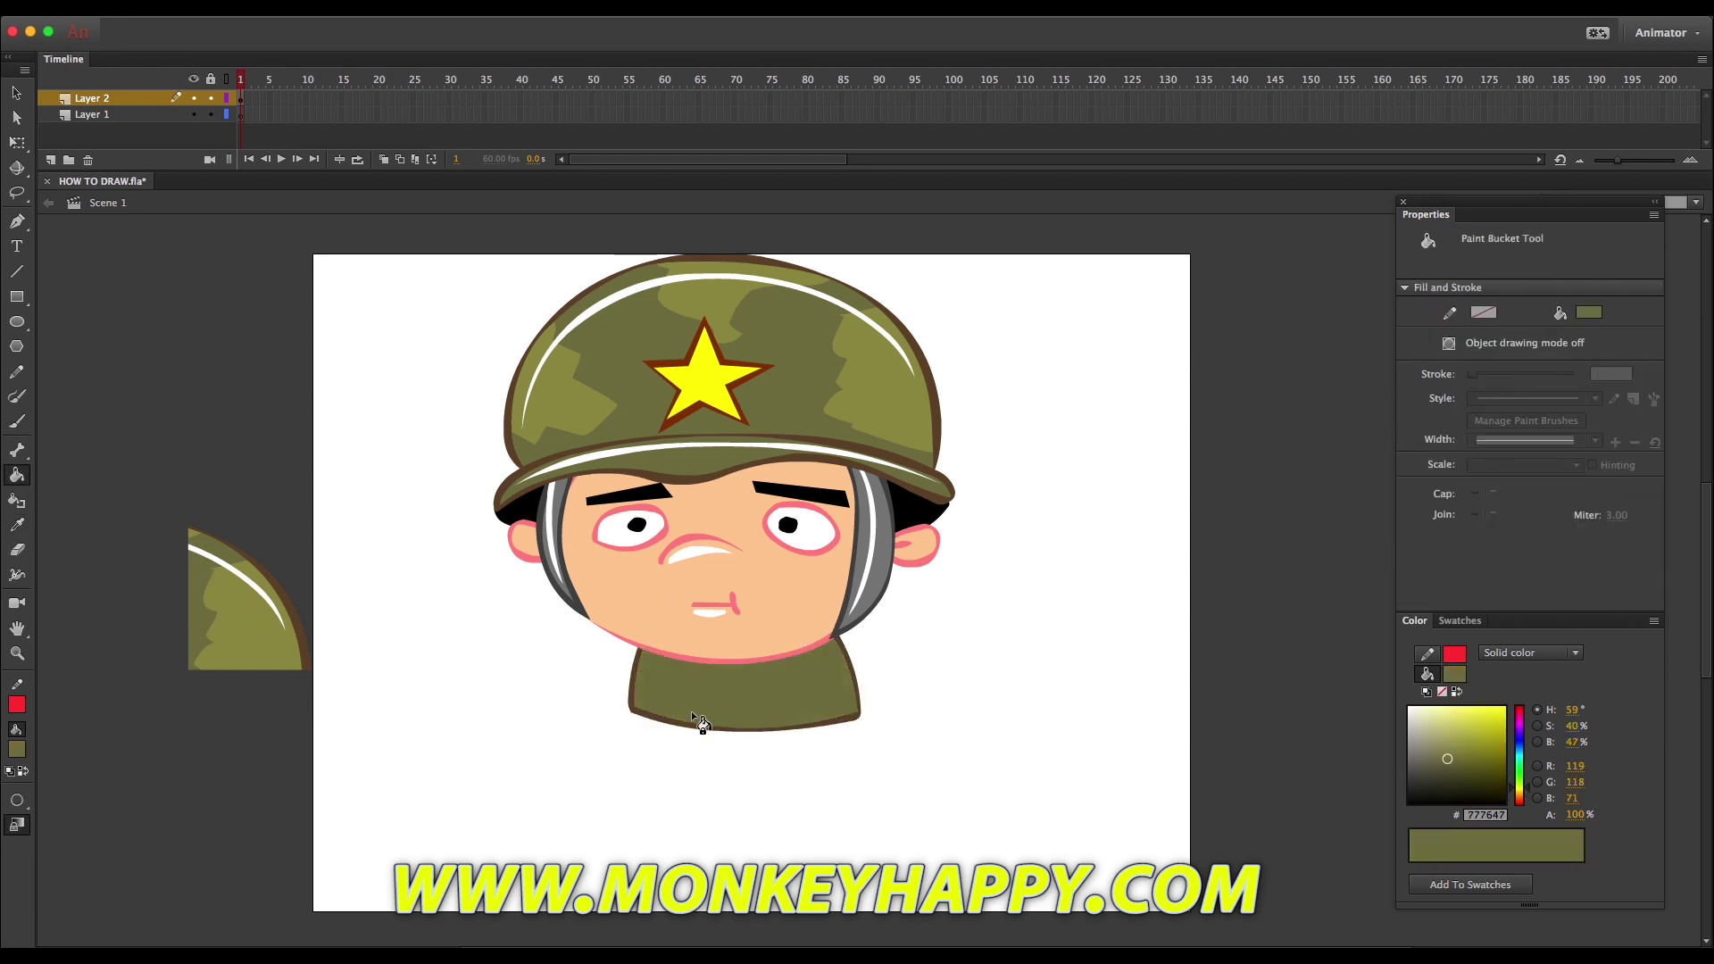
Sketch jagged pencil lines for camouflage patches on both sides of the torso and fill them with light olive 939147.
left_click(17, 372)
mouse_move(683, 694)
left_mouse_down()
mouse_move(814, 585)
mouse_move(805, 669)
mouse_move(911, 692)
left_mouse_up()
left_click(17, 526)
left_click(236, 599)
left_click(657, 682)
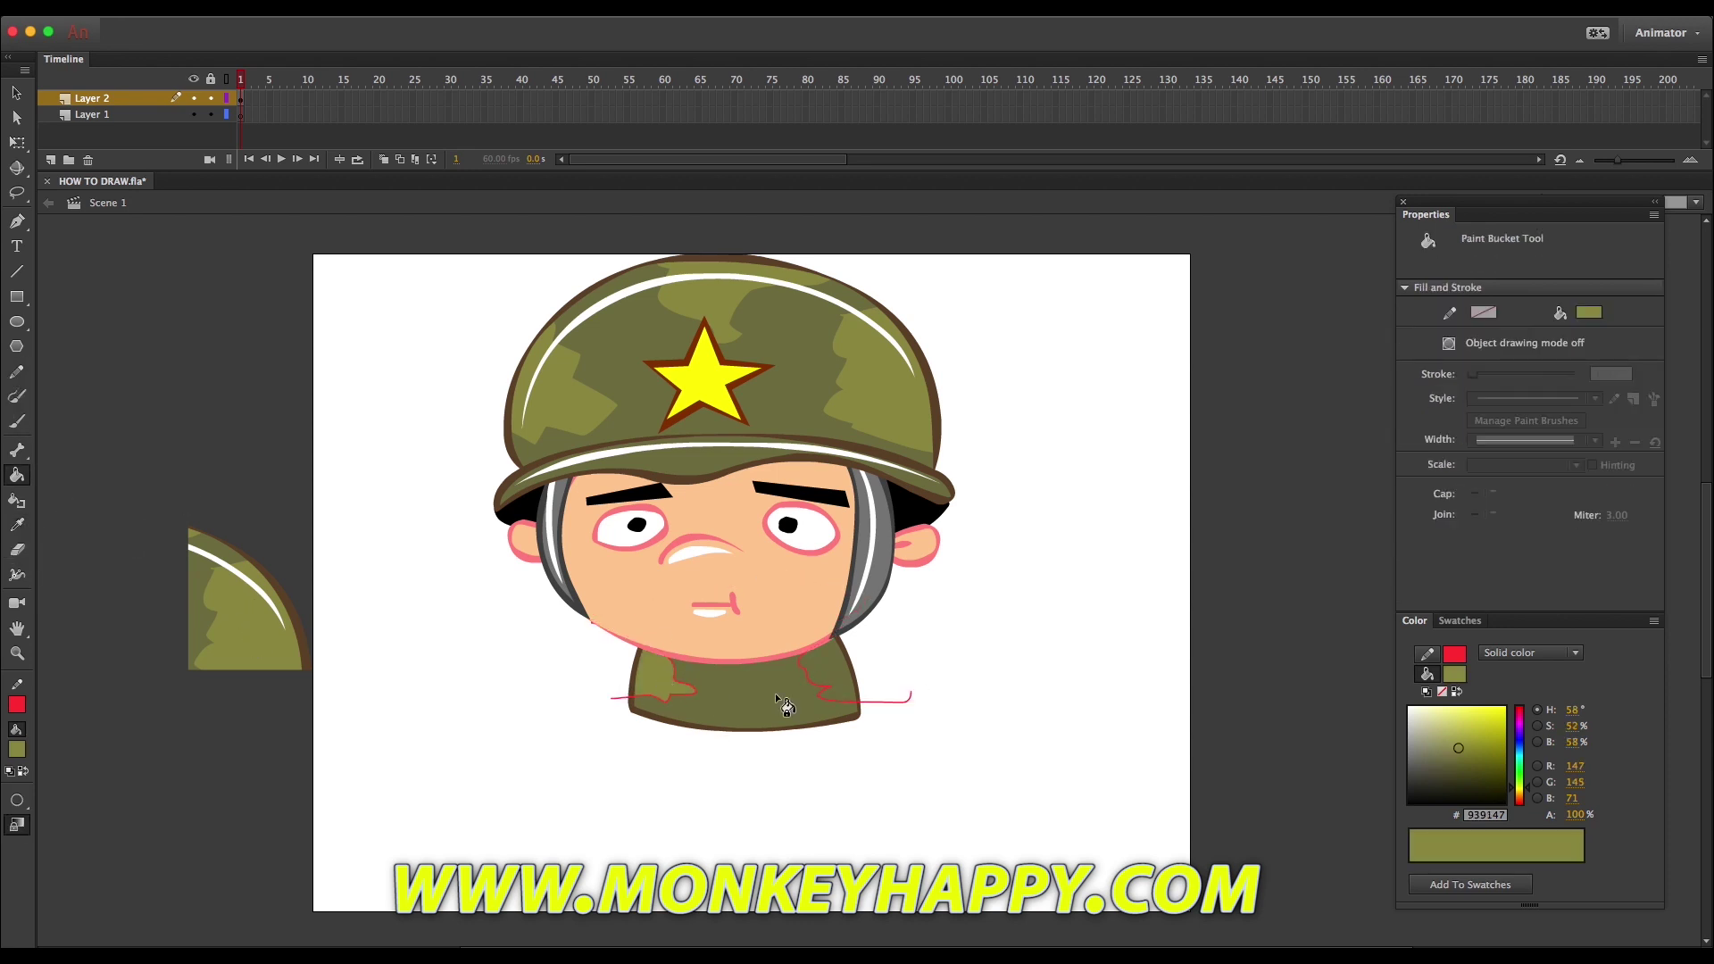
left_click(830, 677)
Delete the red pencil guide lines around the torso's camouflage patches.
left_click(17, 93)
double_click(682, 681)
key("Delete")
Sample brown 66492C from the reference piece and paint a pointed shirt collar with a V-shaped neckline on the torso.
left_click(16, 526)
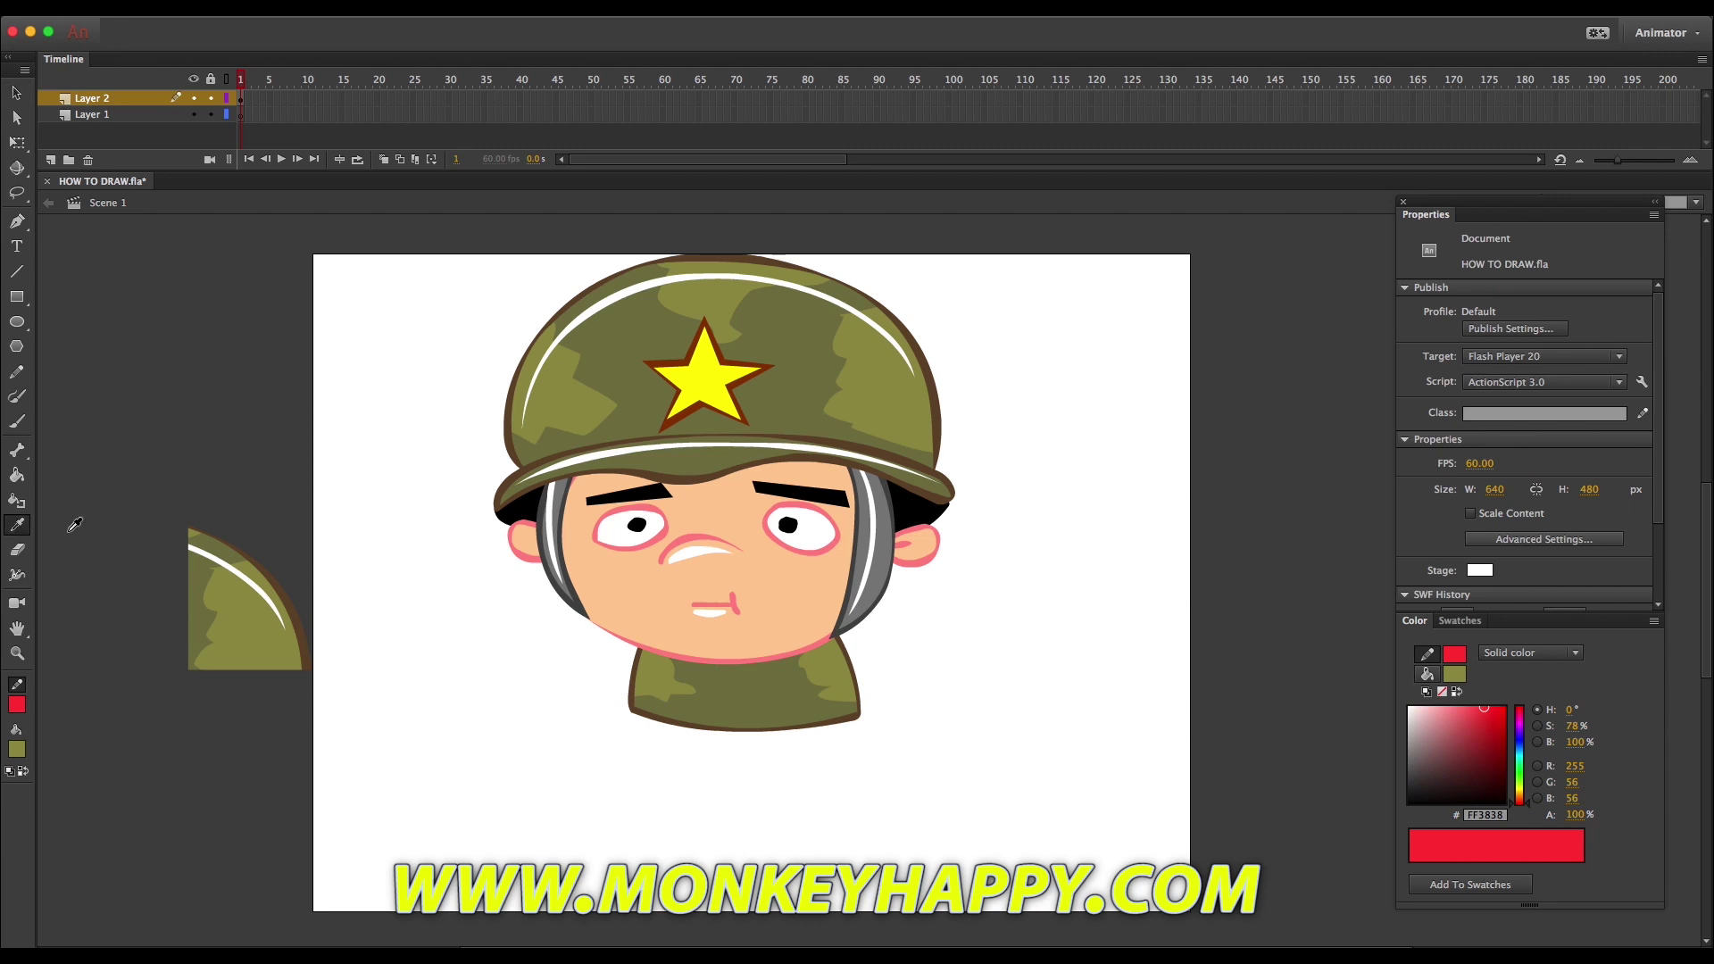
left_click(284, 577)
key("b")
key("super+z")
mouse_move(686, 608)
left_mouse_down()
mouse_move(689, 683)
mouse_move(708, 671)
mouse_move(704, 606)
mouse_move(783, 658)
mouse_move(734, 692)
mouse_move(797, 663)
mouse_move(766, 610)
mouse_move(700, 656)
mouse_move(692, 691)
mouse_move(723, 690)
mouse_move(701, 615)
mouse_move(772, 664)
mouse_move(745, 691)
mouse_move(781, 697)
mouse_move(786, 623)
left_mouse_up()
key("super+z")
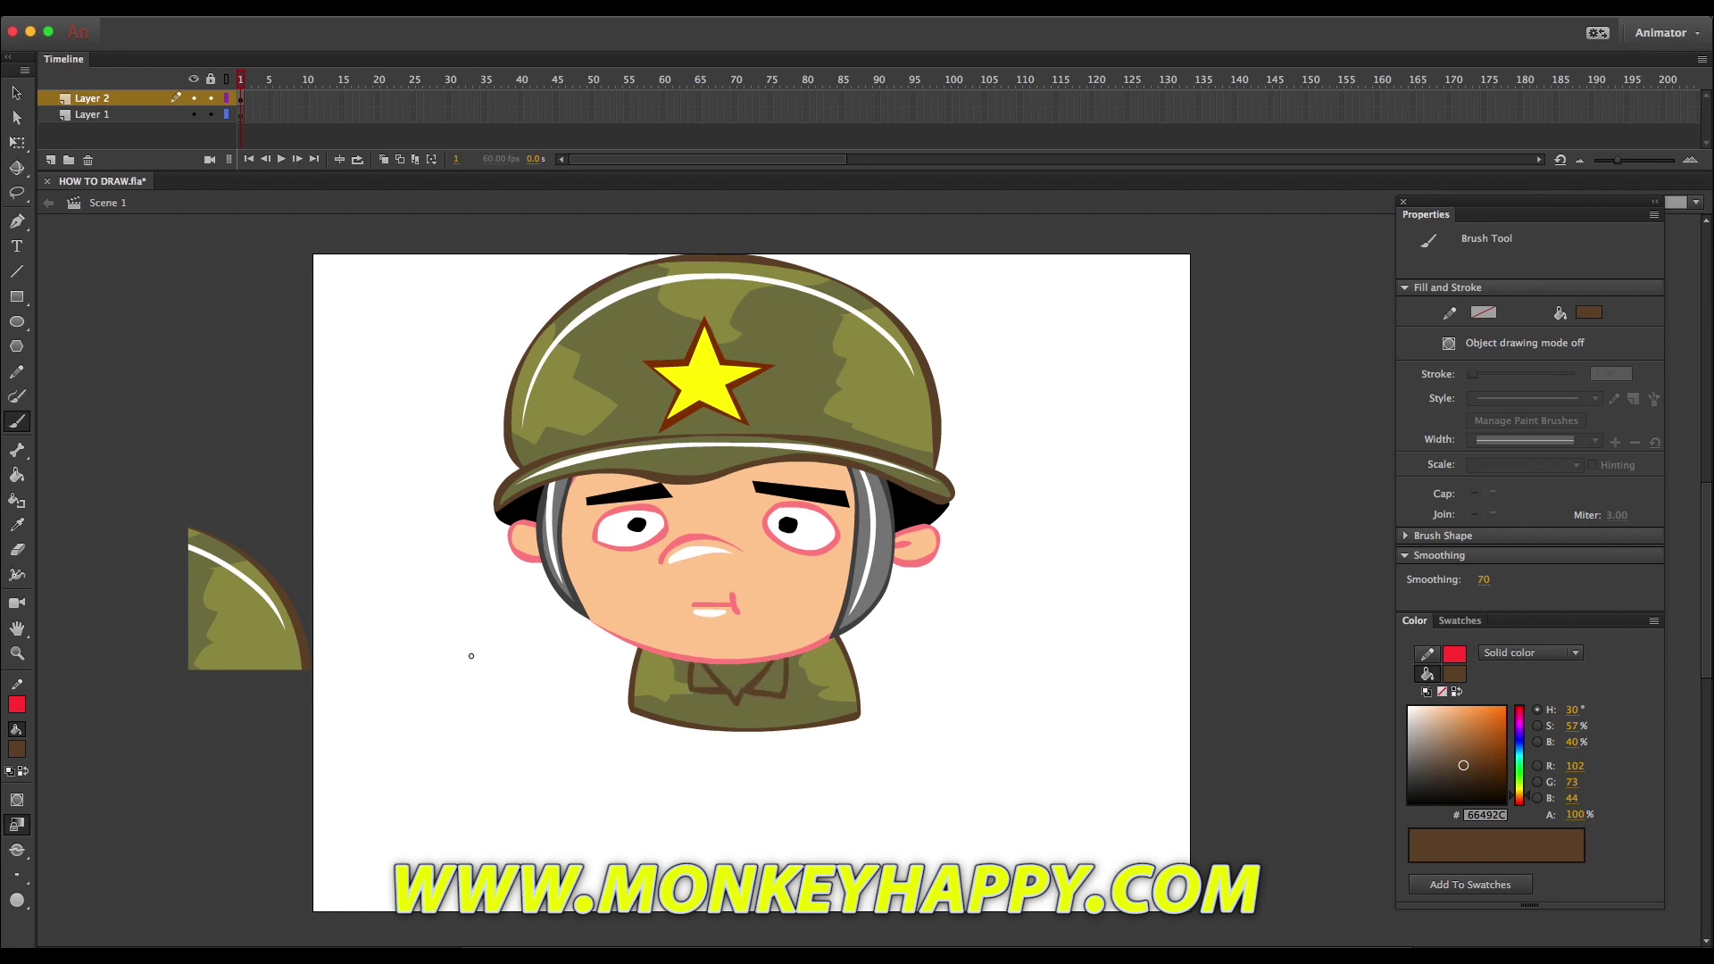
Fill the V-shaped neck opening between the collar flaps with skin tone FFCC99.
left_click(17, 525)
left_click(17, 94)
left_click(656, 631)
left_click(437, 625)
left_click(17, 477)
left_click(17, 749)
left_click(280, 554)
Sample light olive 939147 as the fill color and adjust the shape of the collar's brown outline.
key("i")
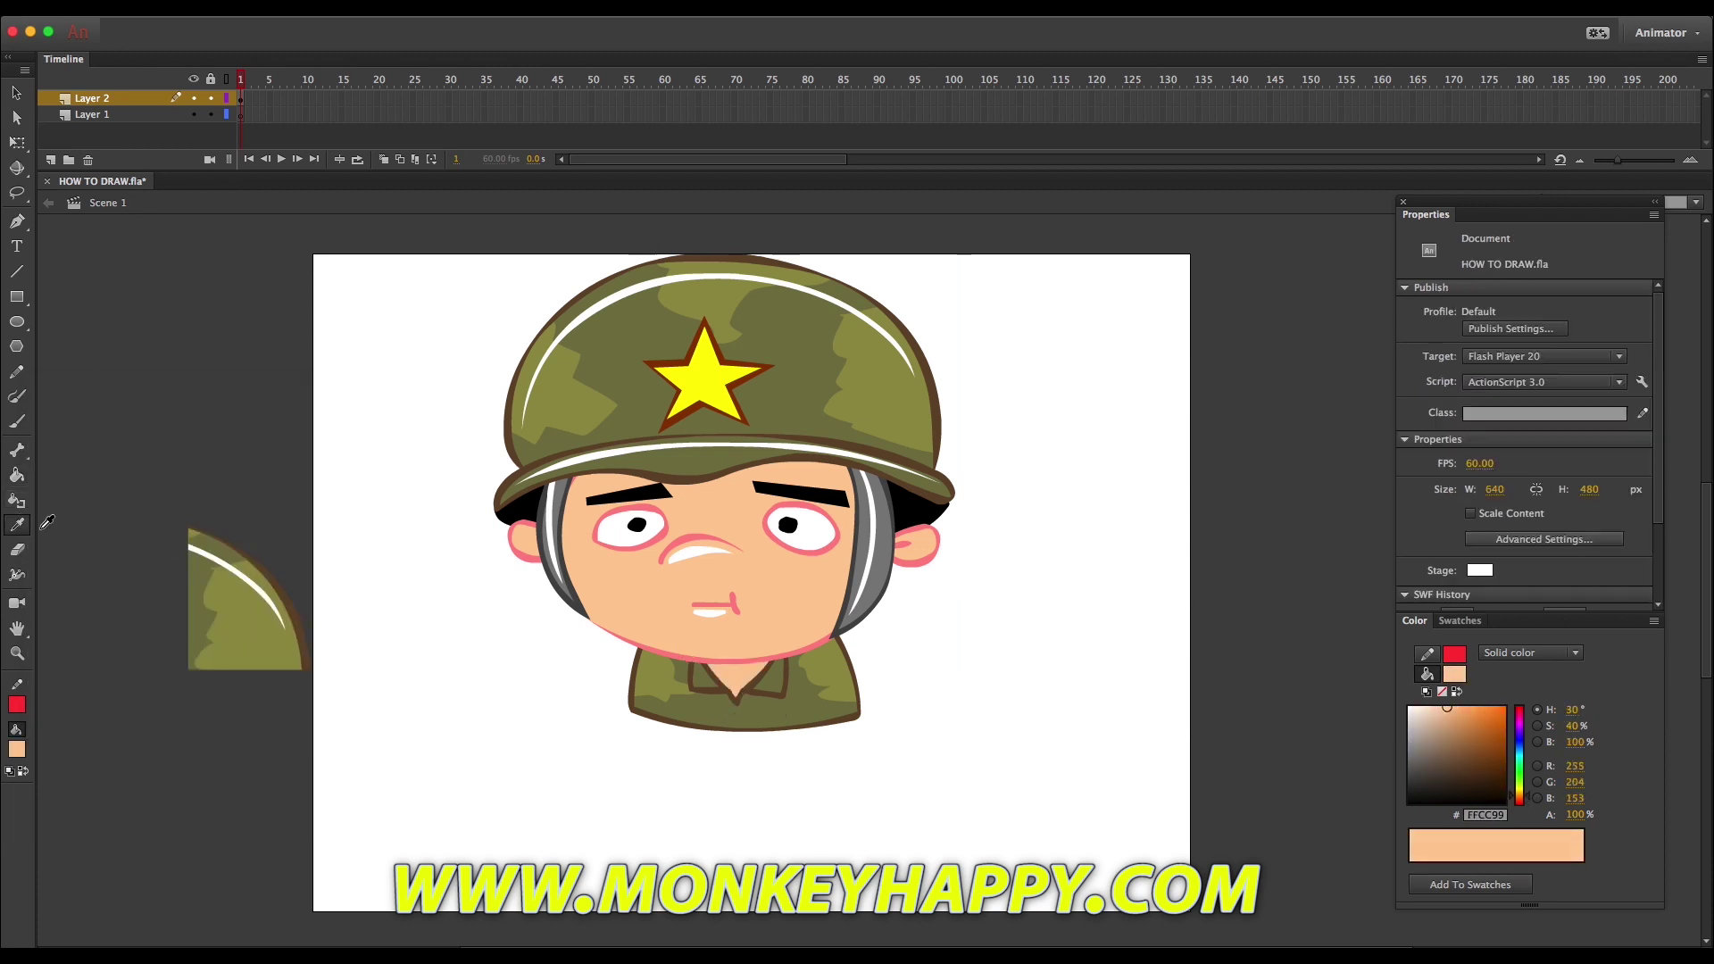
left_click(738, 698)
key("v")
left_click(718, 695)
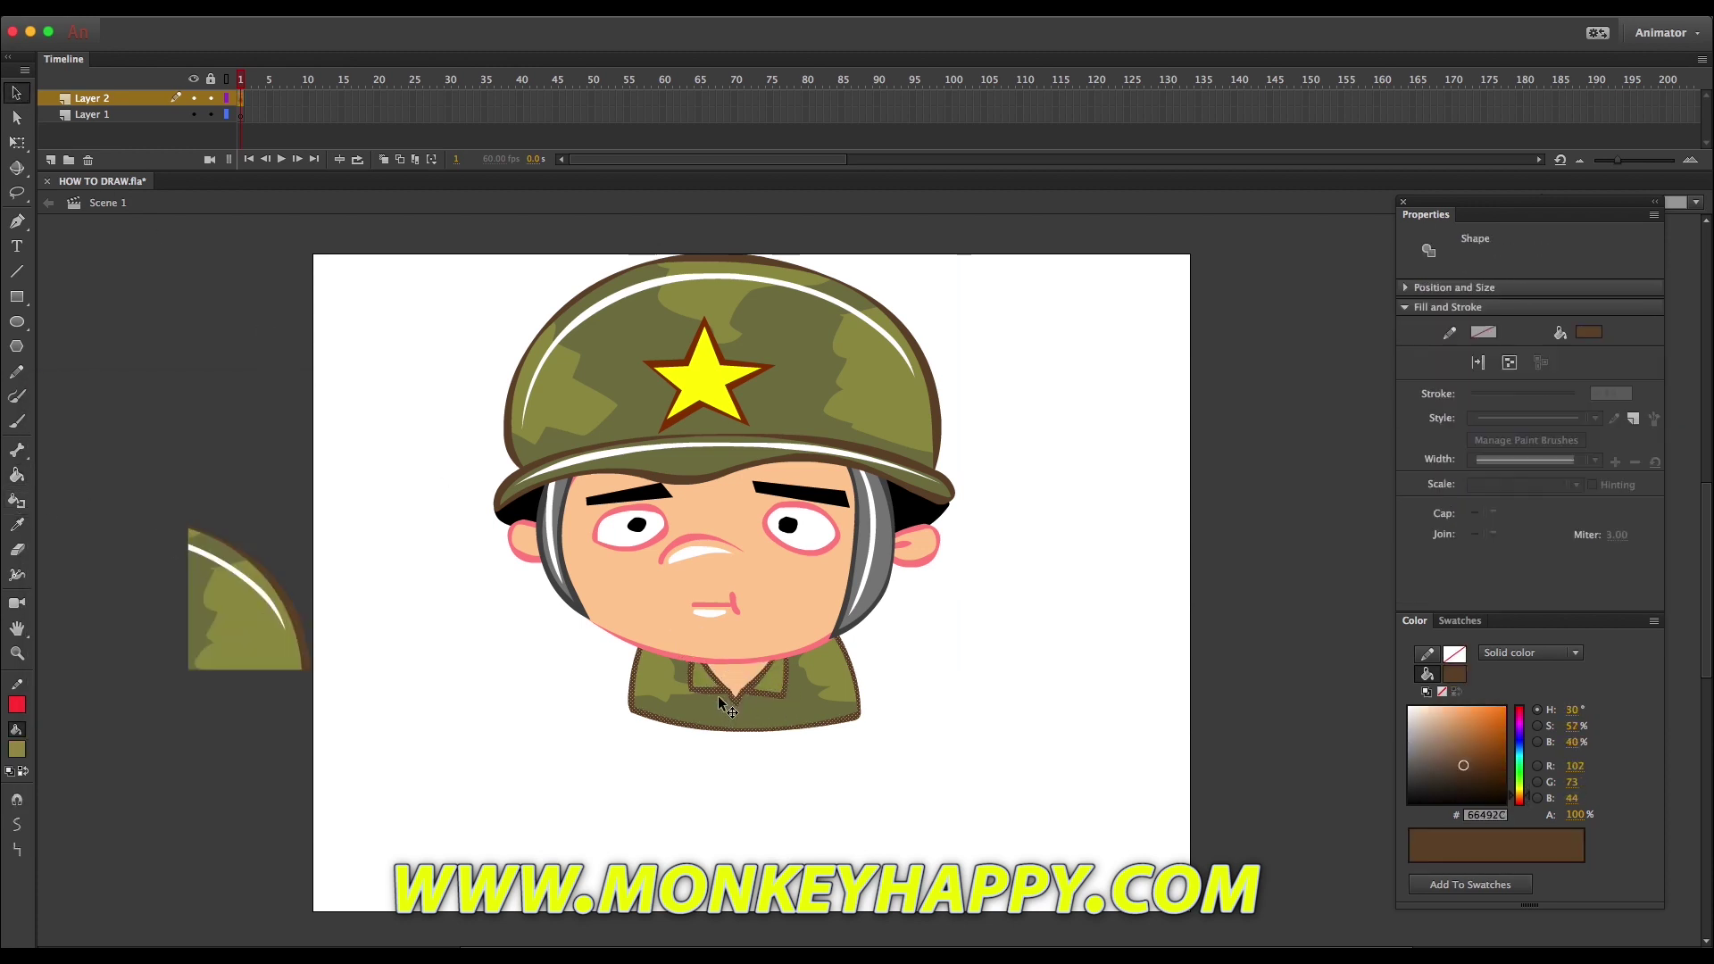
left_click(812, 748)
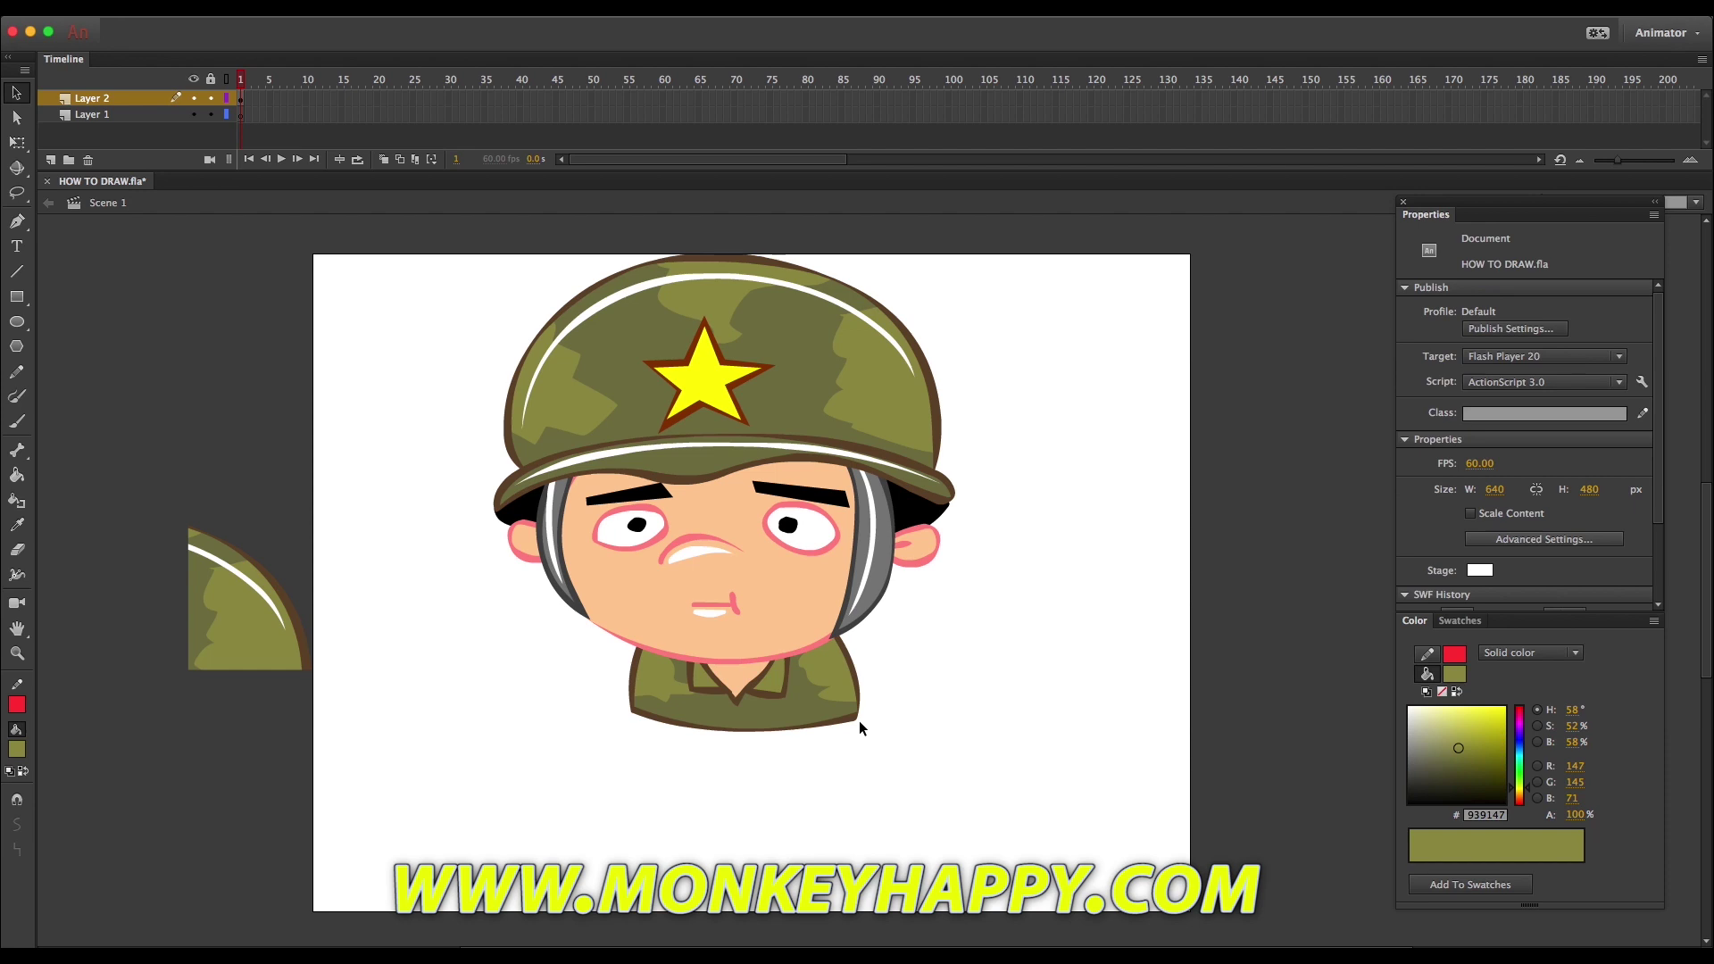
Paint a brown 66492C outlined belt band around the bottom of the torso and fill it with black 000000.
key("i")
left_click(651, 714)
key("b")
mouse_move(636, 705)
left_mouse_down()
mouse_move(676, 746)
mouse_move(816, 748)
mouse_move(863, 711)
left_mouse_up()
key("super+z")
key("i")
left_click(625, 689)
key("b")
left_click(17, 476)
left_click_drag(1482, 752, 1407, 805)
left_click(791, 744)
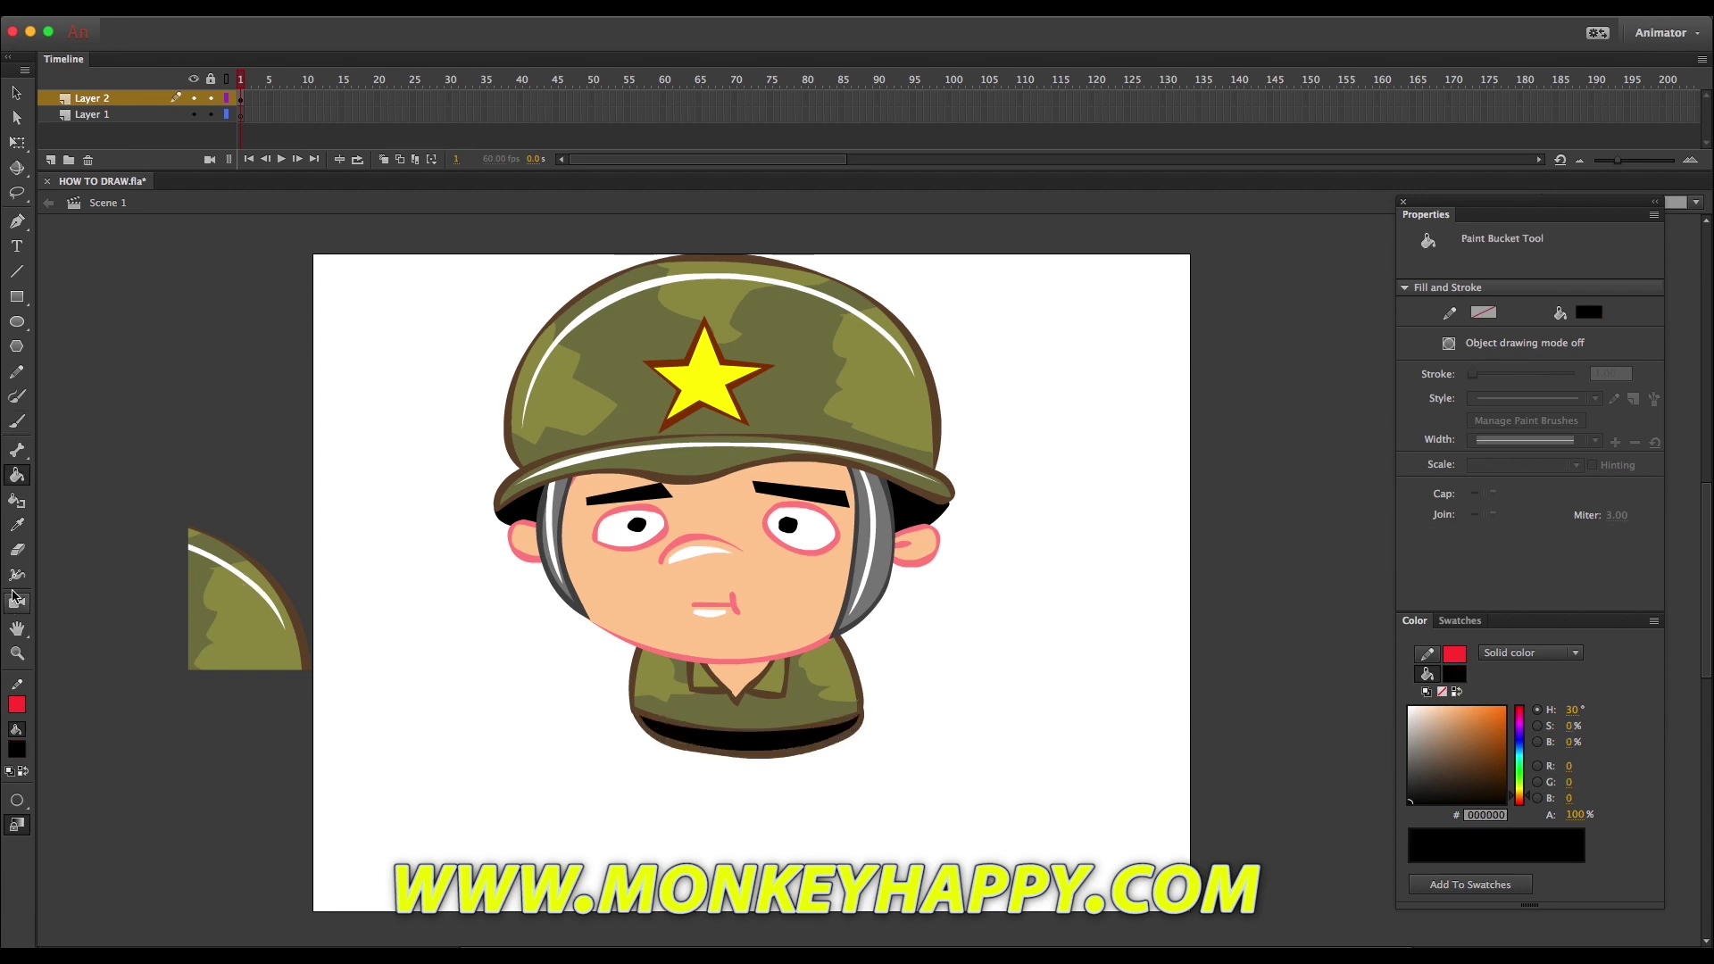
Sample brown 66492C and paint a buckle and two belt loops on the black belt.
left_click(17, 526)
left_click(744, 755)
key("b")
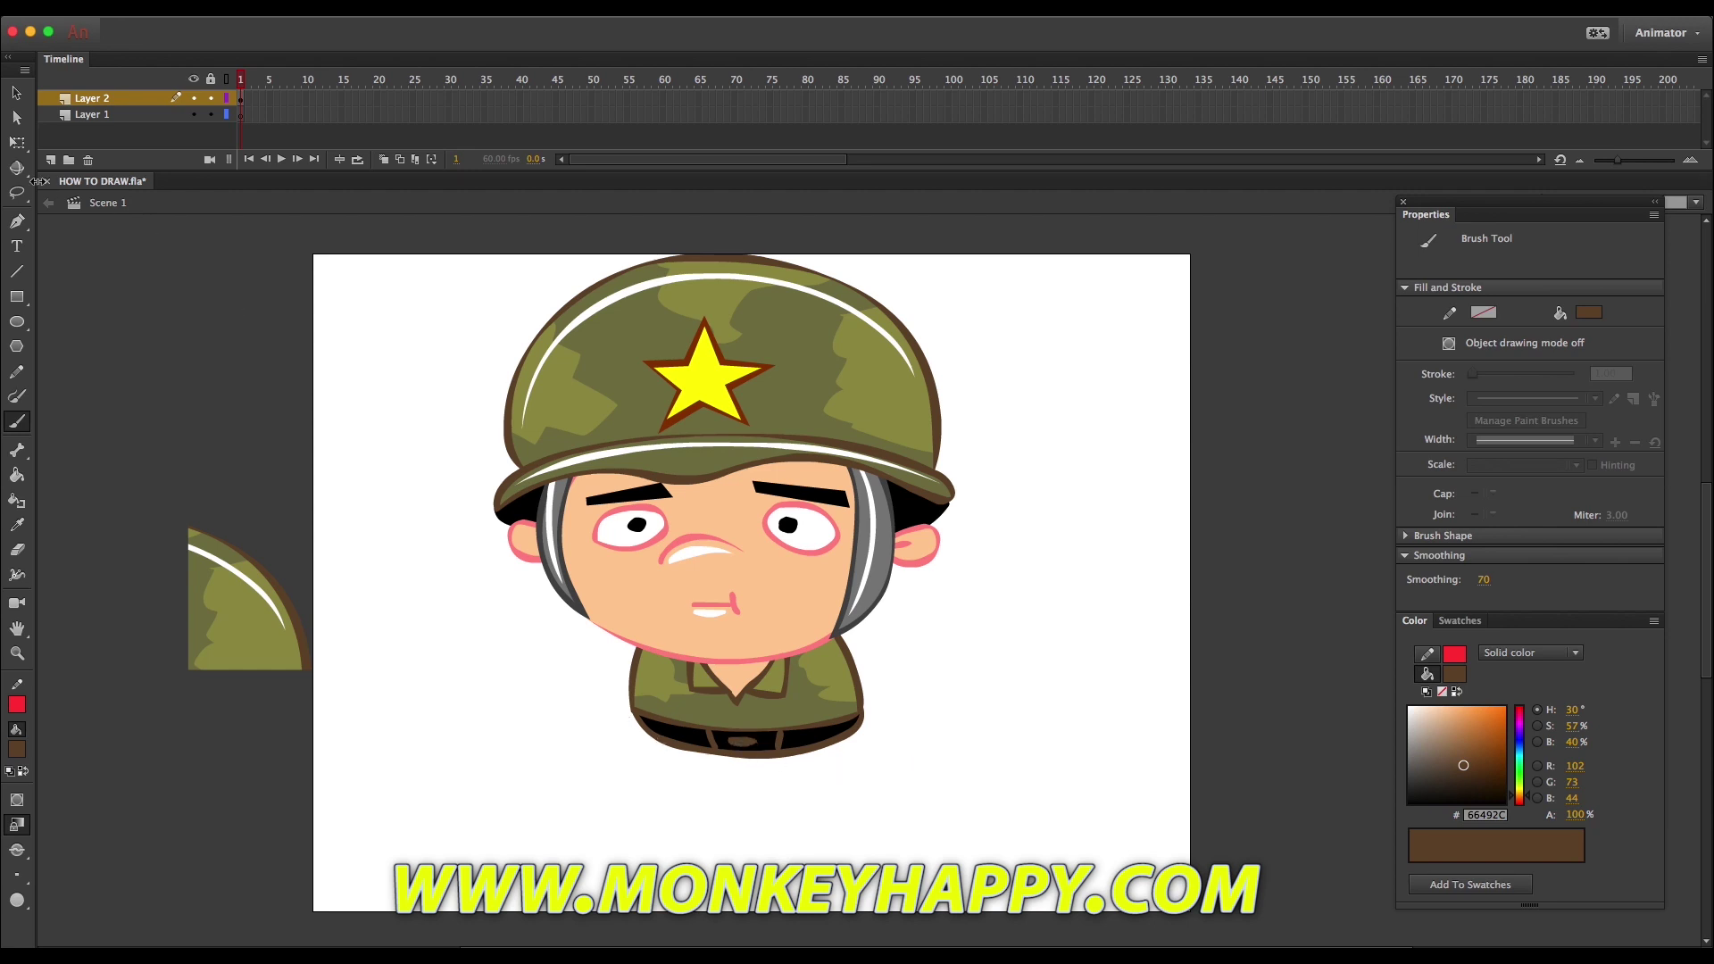
Sample white FFFFFF from the stage and paint a curved highlight inside the torso's left edge.
key("i")
left_click(1021, 597)
key("b")
left_click_drag(643, 711, 648, 653)
Select the complete torso without the head, group it and send it back behind the head.
key("v")
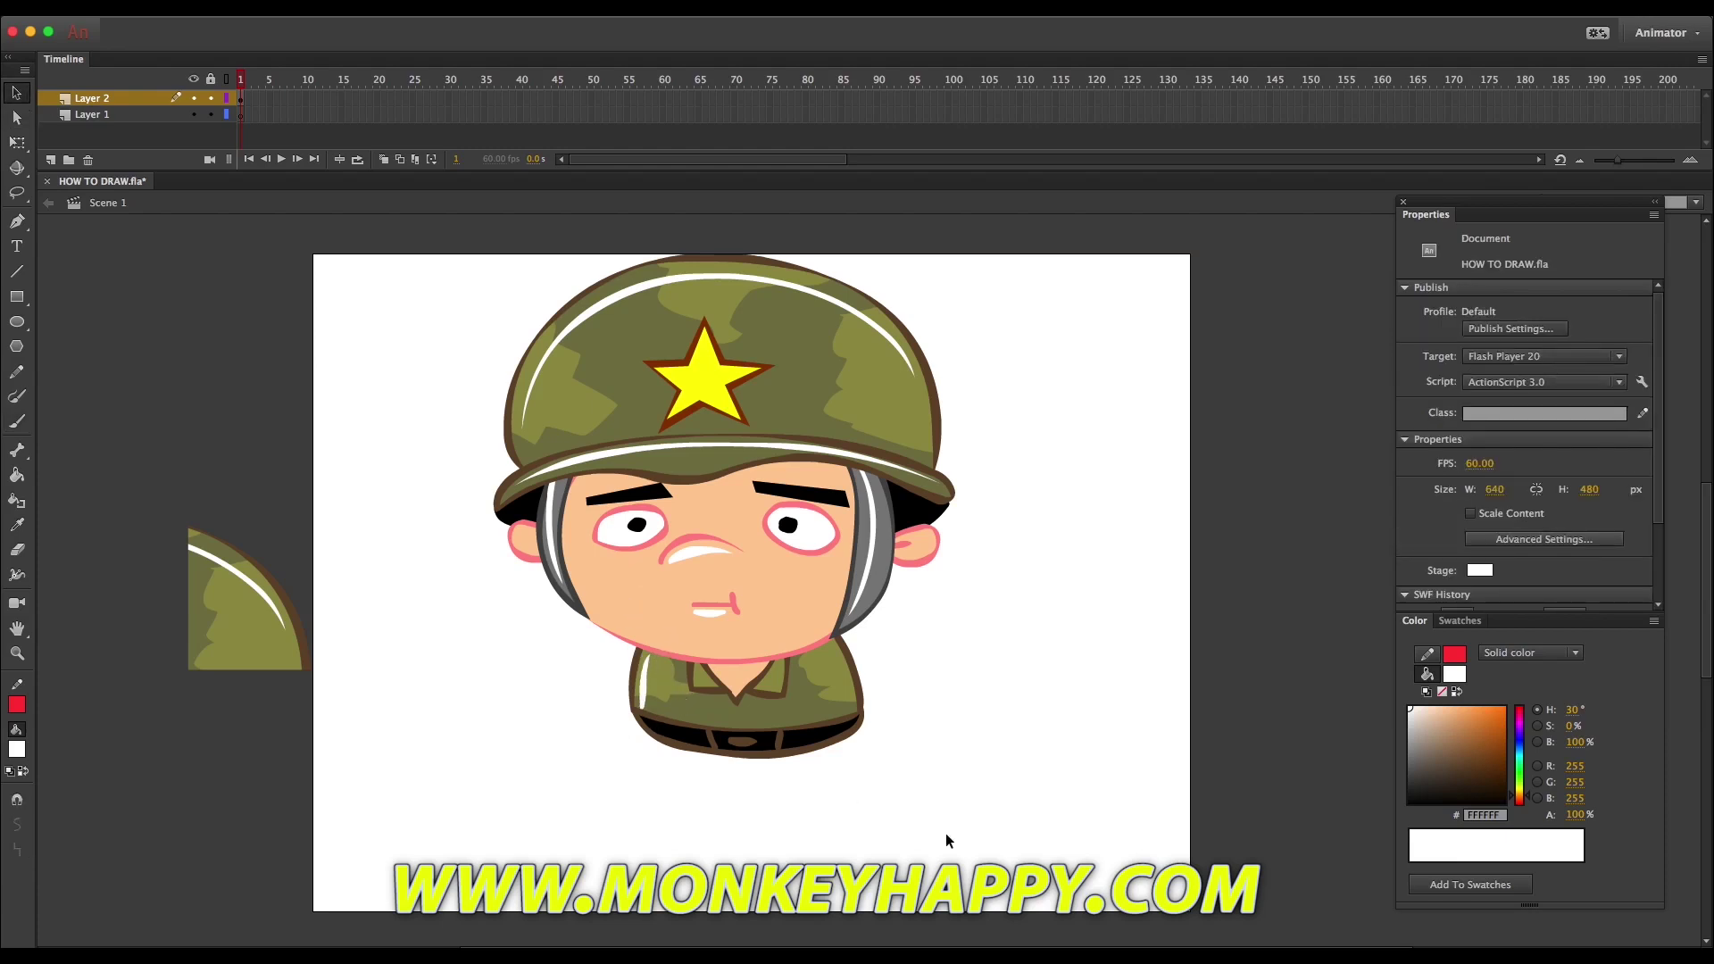
left_click_drag(955, 831, 476, 428)
left_click(701, 568, "shift")
key("super+g")
key("super+Down")
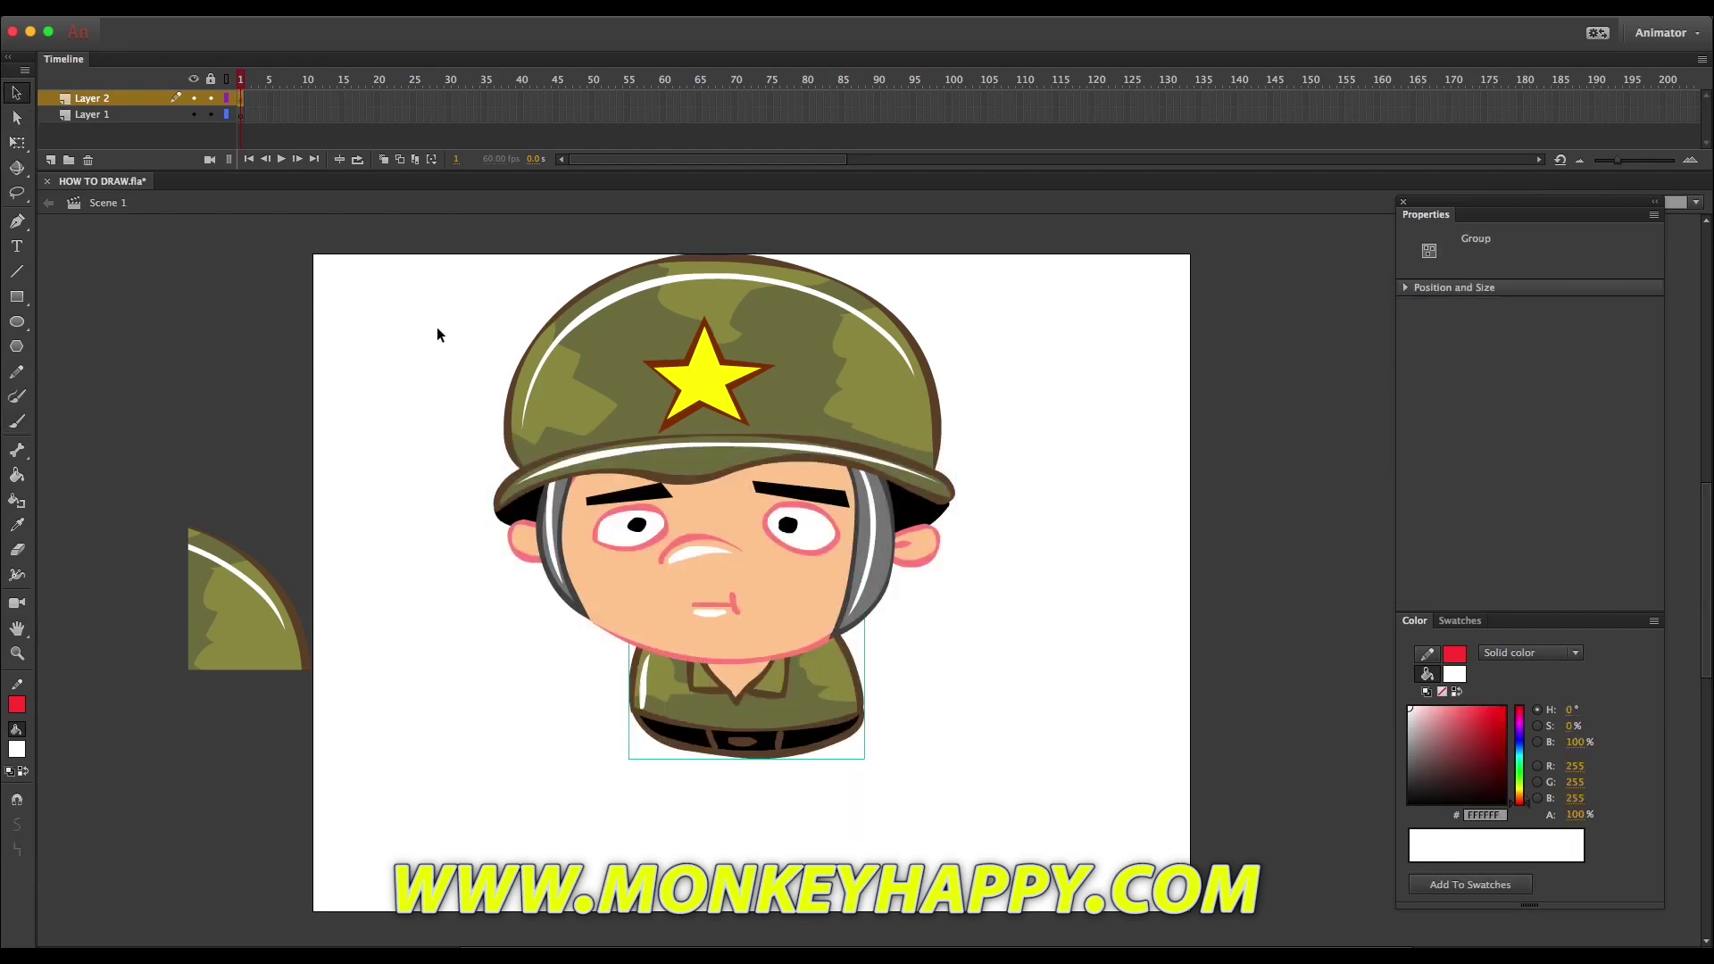
left_click(271, 430)
Sample brown 66492C from the torso outline and paint a short sleeve outline with a cuff line beside the right shoulder.
left_click(17, 525)
left_click(862, 668)
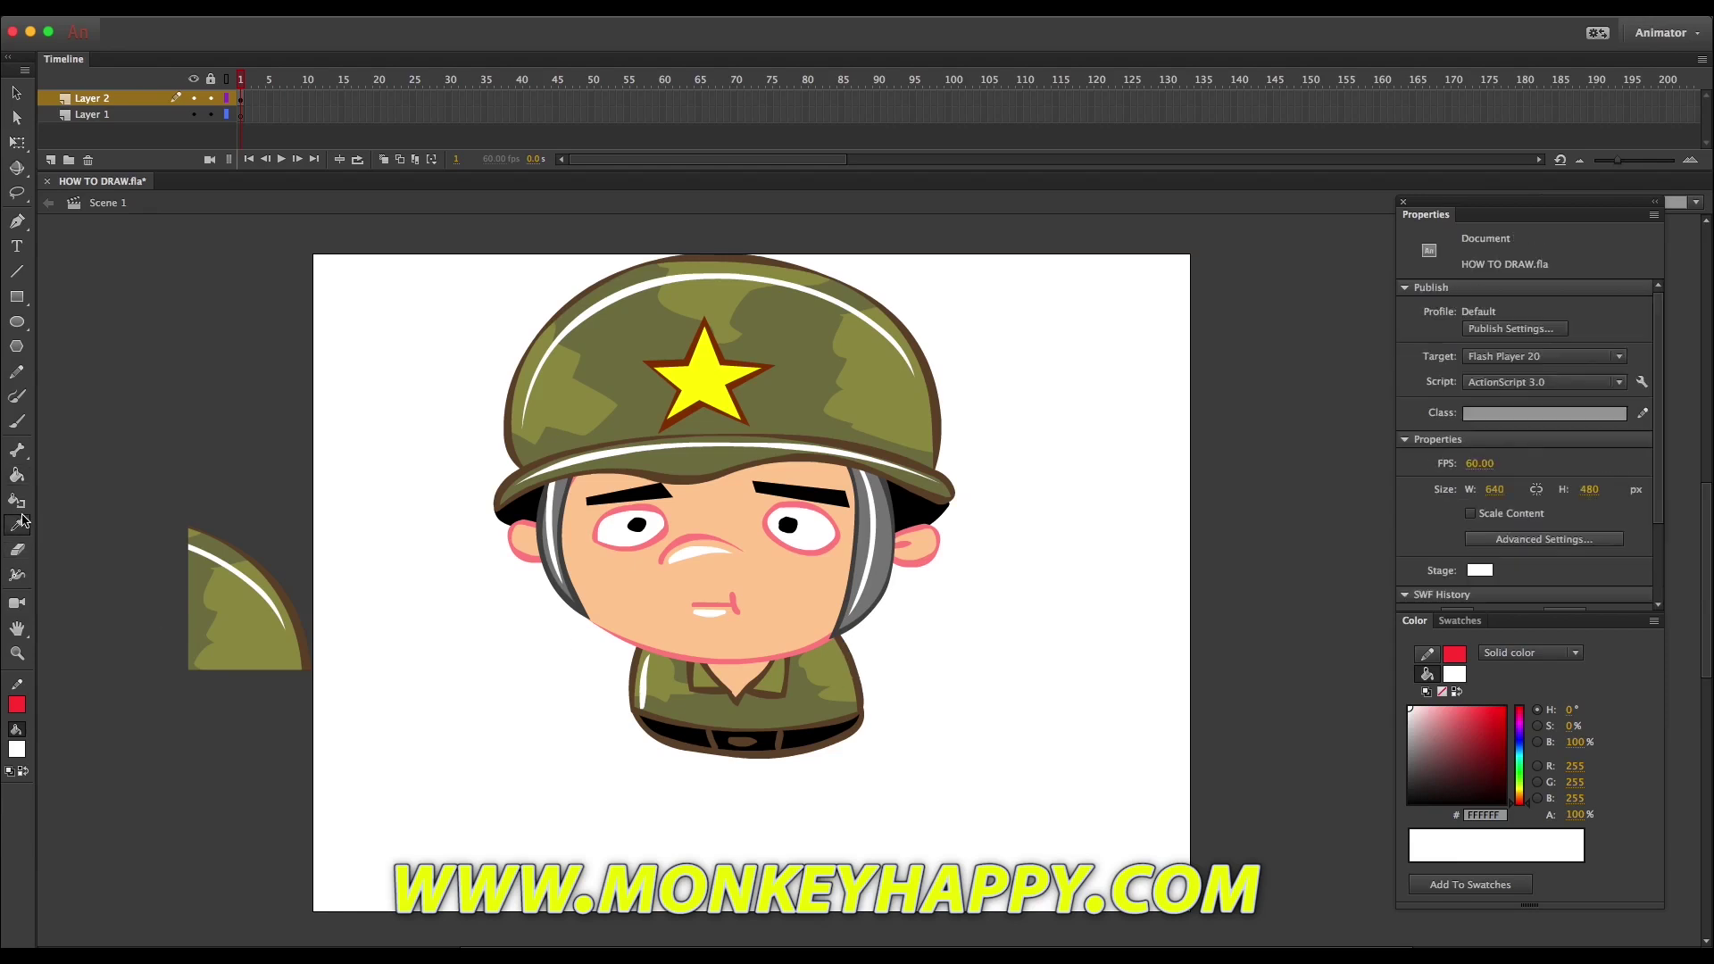
left_click(17, 525)
left_click(849, 677)
key("b")
mouse_move(806, 639)
left_mouse_down()
mouse_move(877, 699)
mouse_move(891, 663)
left_mouse_up()
Fill the sleeve and its cuff with dark olive 777647 sampled from the shirt, and group the sleeve.
left_click(18, 525)
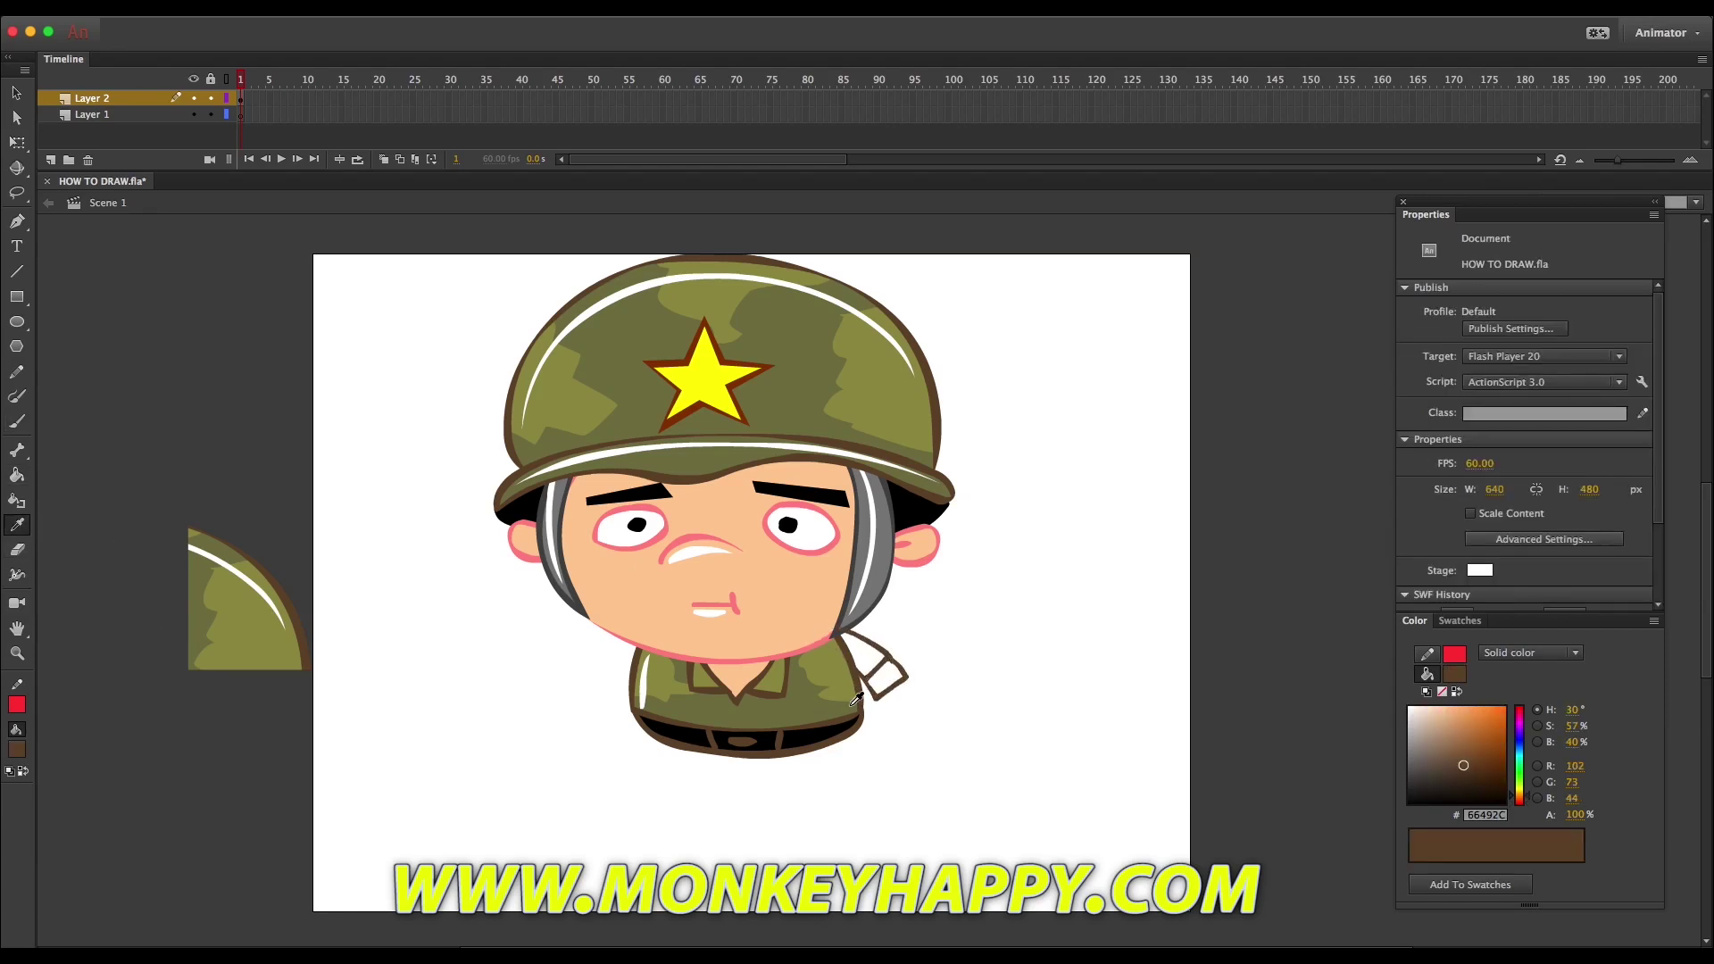
left_click(857, 696)
left_click(884, 678)
key("v")
left_click(884, 679)
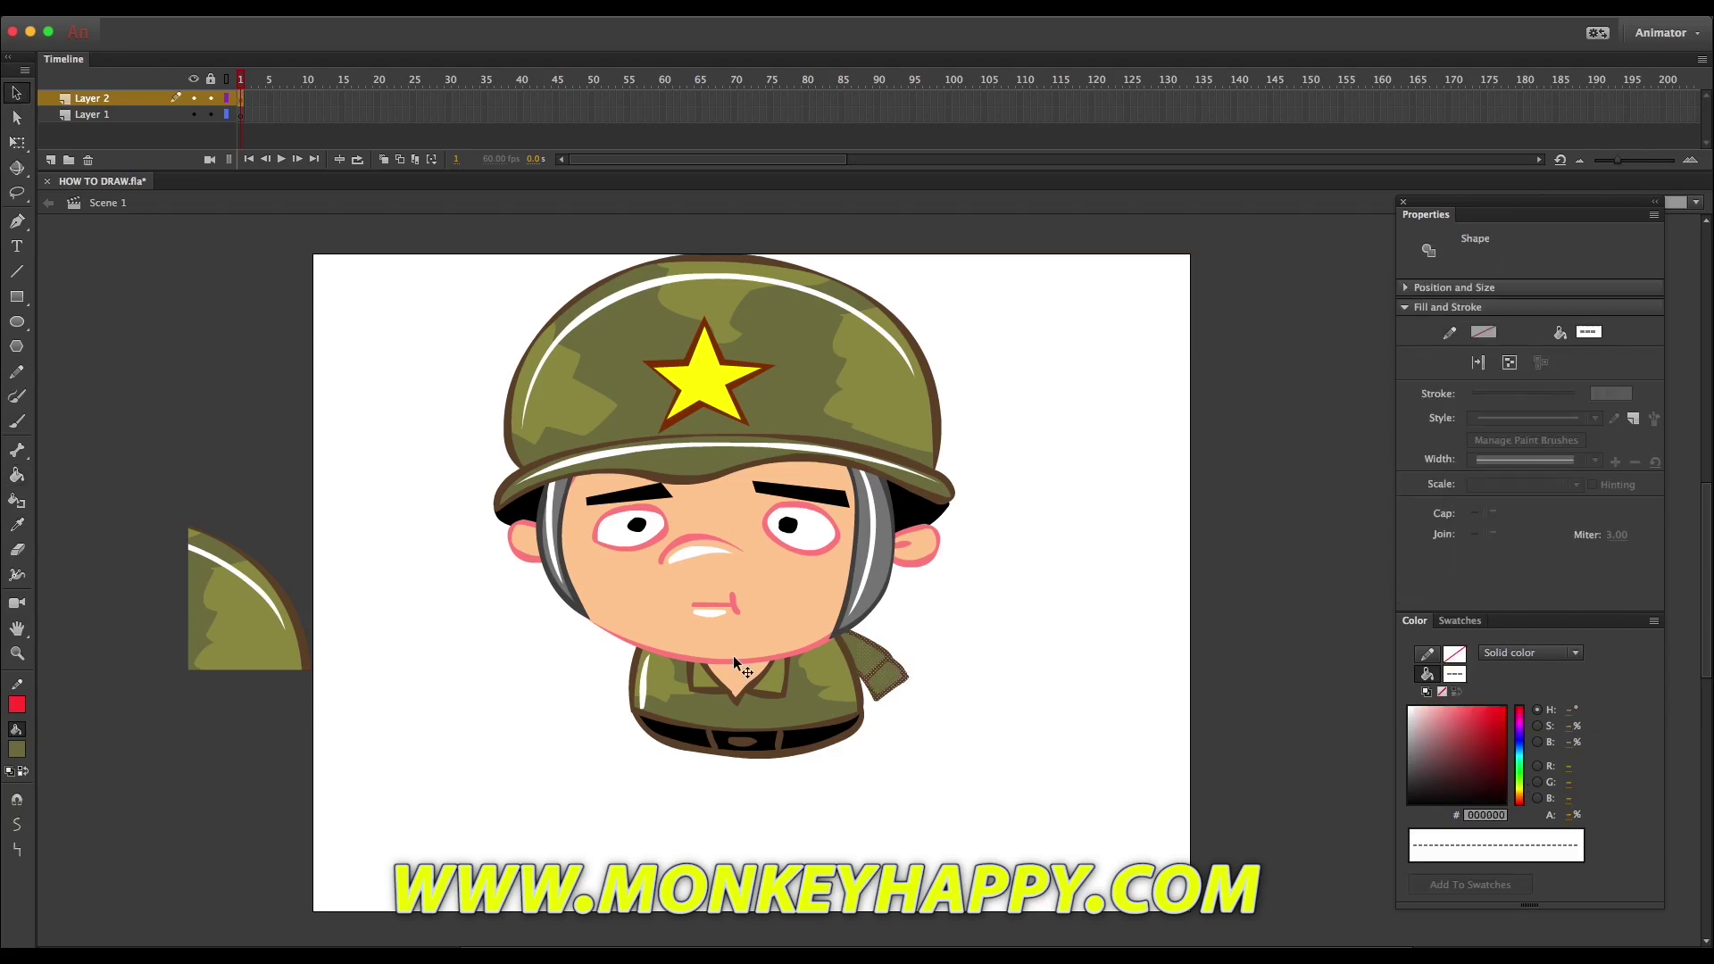
key("ctrl+g")
Inside the sleeve group, delete the stray outline tip at the shoulder and paint a white FFFFFF highlight along the sleeve.
double_click(813, 656)
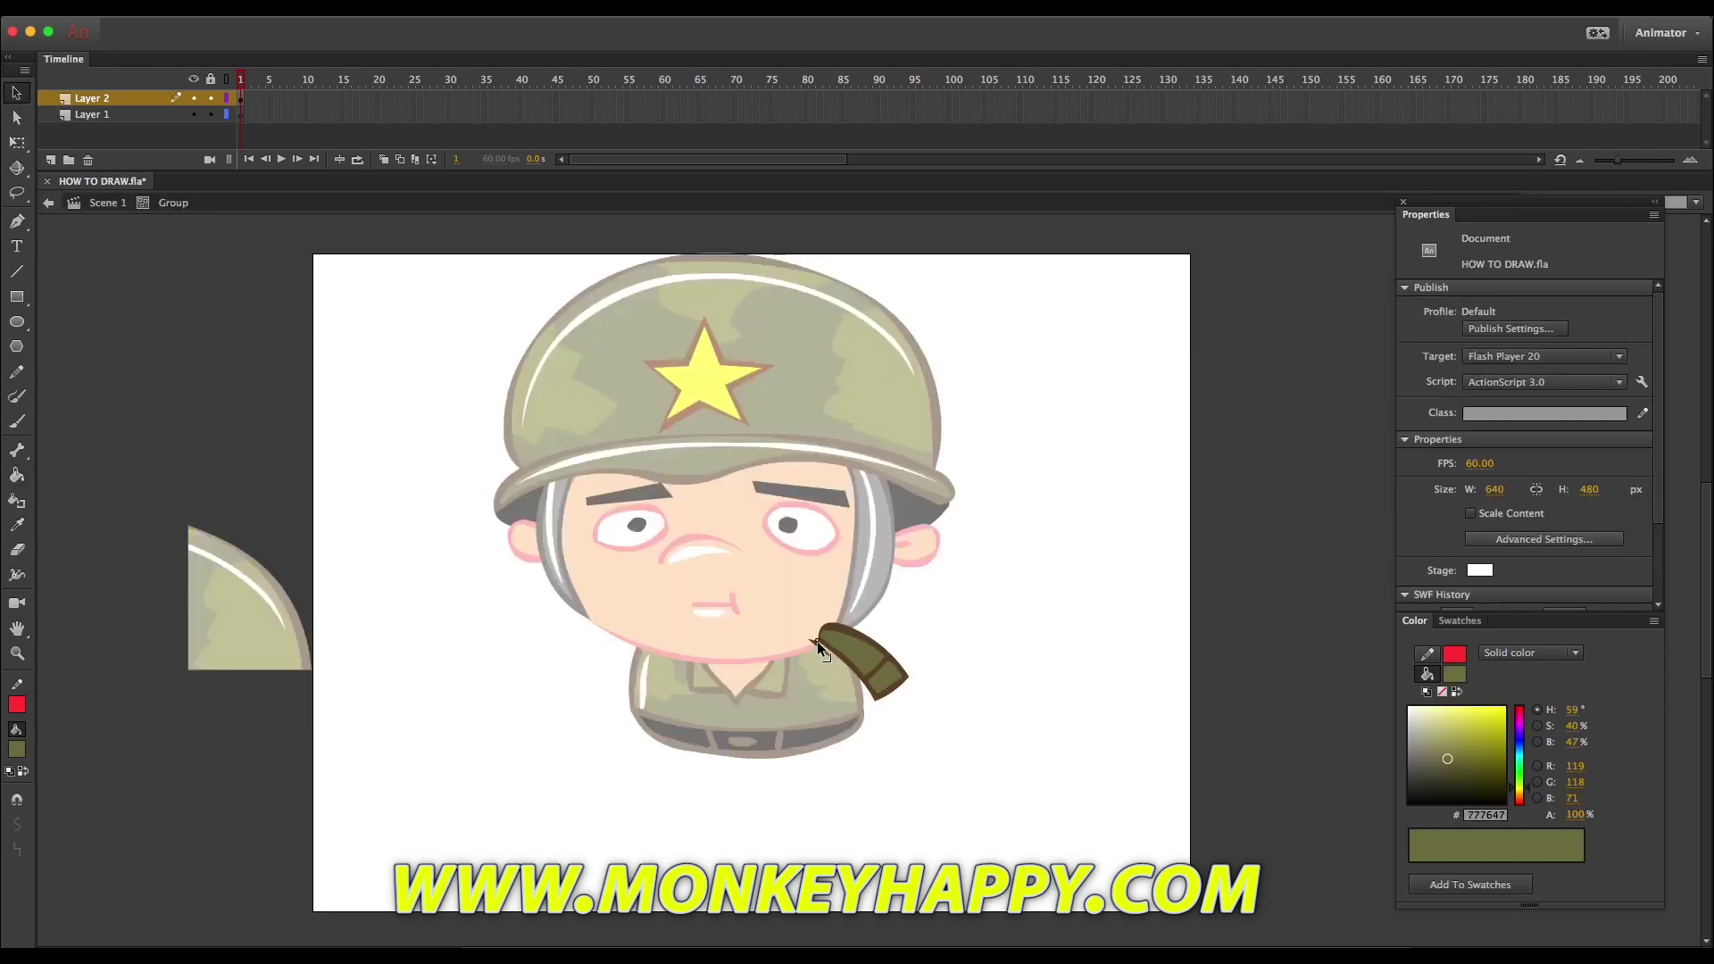
left_click(814, 639)
key("Delete")
left_click_drag(1421, 719, 1312, 666)
key("b")
left_click_drag(898, 676, 833, 634)
key("ctrl+e")
Rotate the sleeve group with Free Transform so it hangs more steeply beside the torso.
key("v")
left_click(846, 659)
key("q")
mouse_move(911, 702)
left_mouse_down()
mouse_move(900, 714)
mouse_move(891, 696)
mouse_move(923, 667)
mouse_move(909, 689)
left_mouse_up()
left_click(449, 580)
Copy an ear from inside the soldier head and place it over the off-stage helmet reference piece.
left_click(18, 526)
key("v")
double_click(525, 554)
double_click(523, 552)
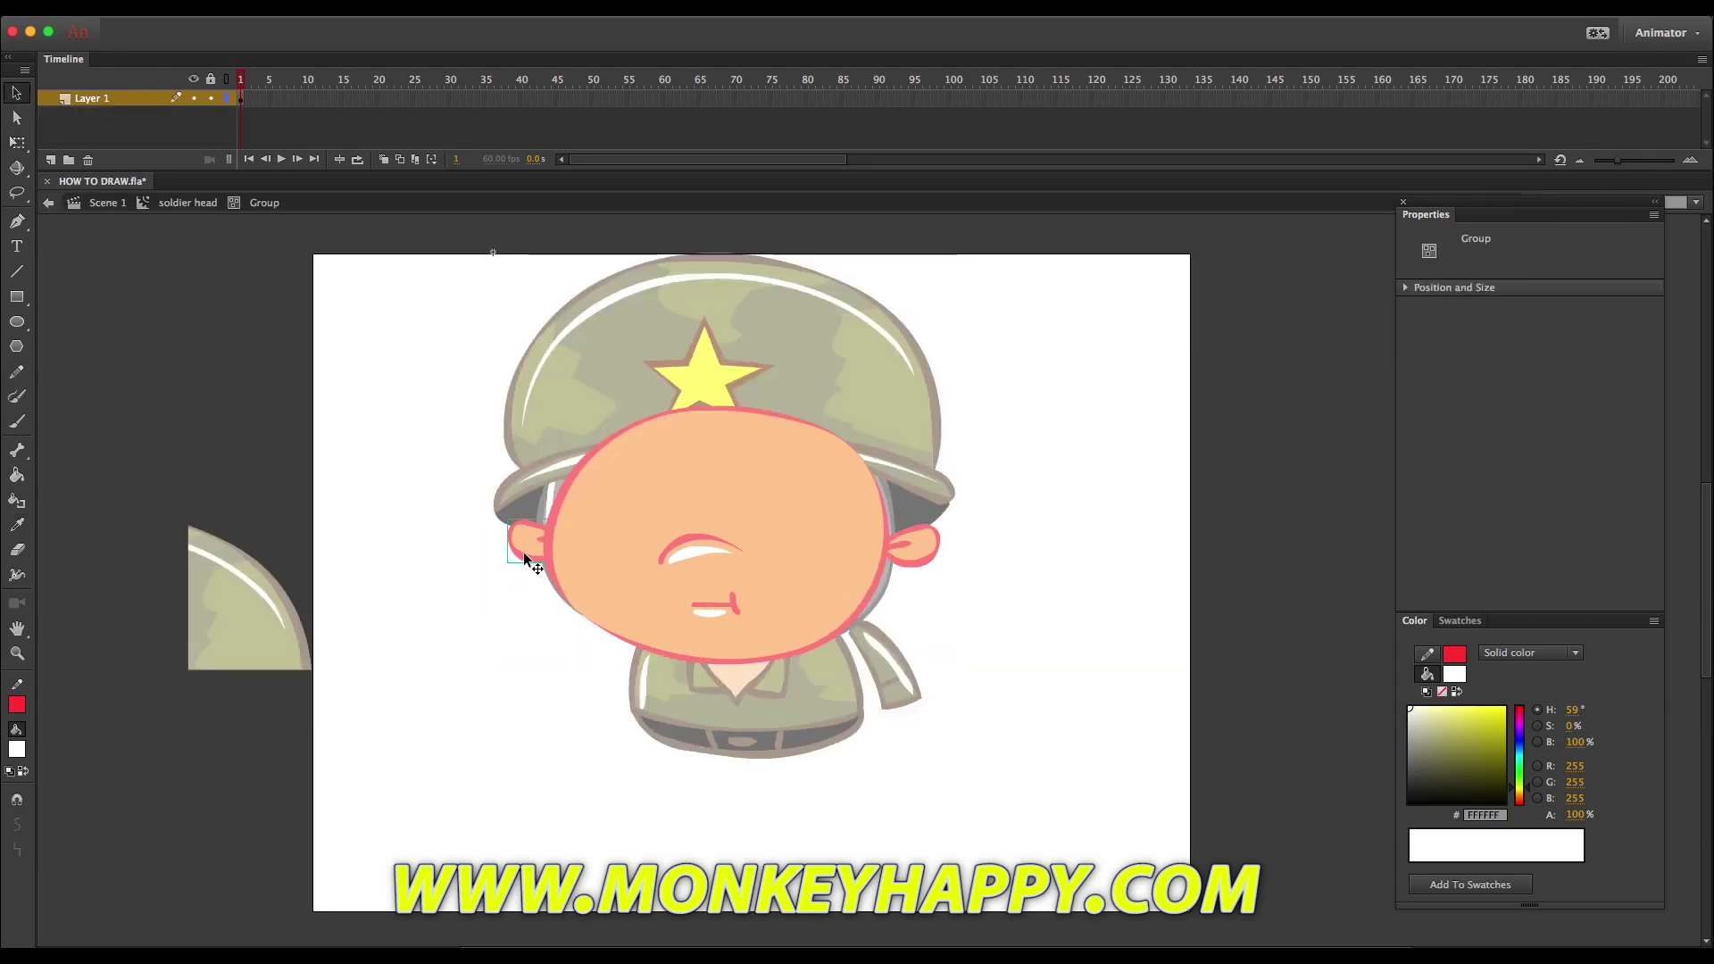
left_click(107, 204)
key("super+v")
left_click_drag(875, 589, 270, 607)
left_click(291, 507)
Paint a small hand outline with fingers in the ear's pink FF8787 below the cuff and fill it with skin tone FFCC99.
key("i")
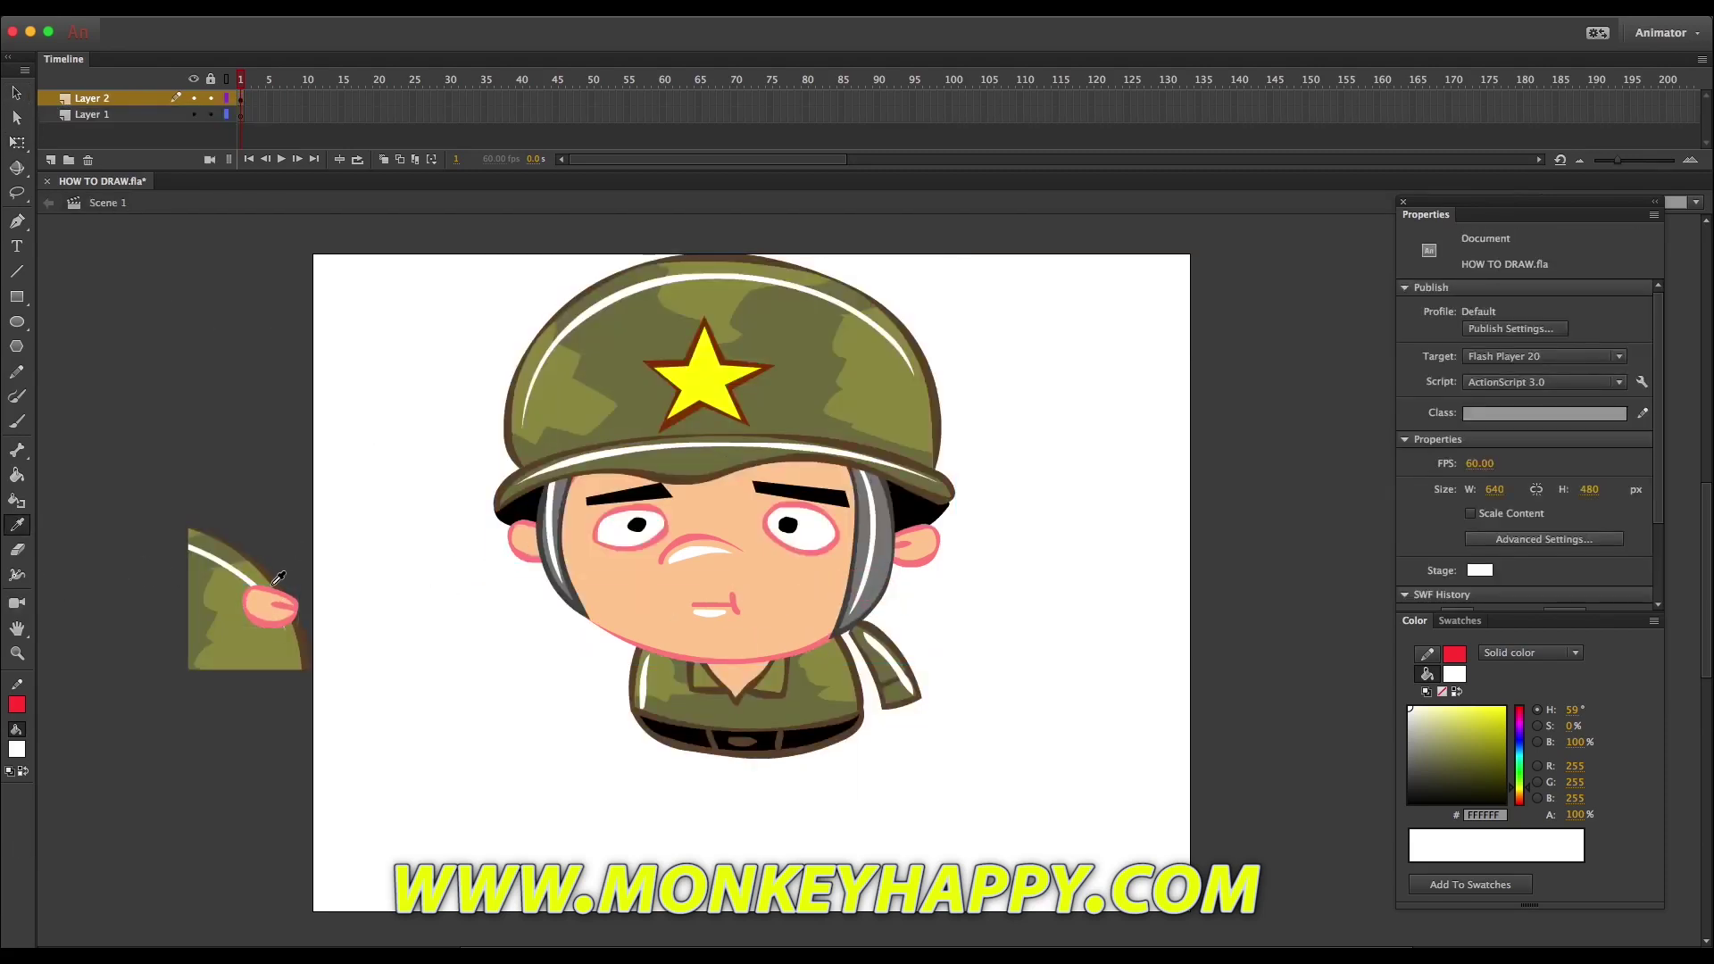
left_click(273, 589)
key("b")
left_click_drag(895, 701, 892, 719)
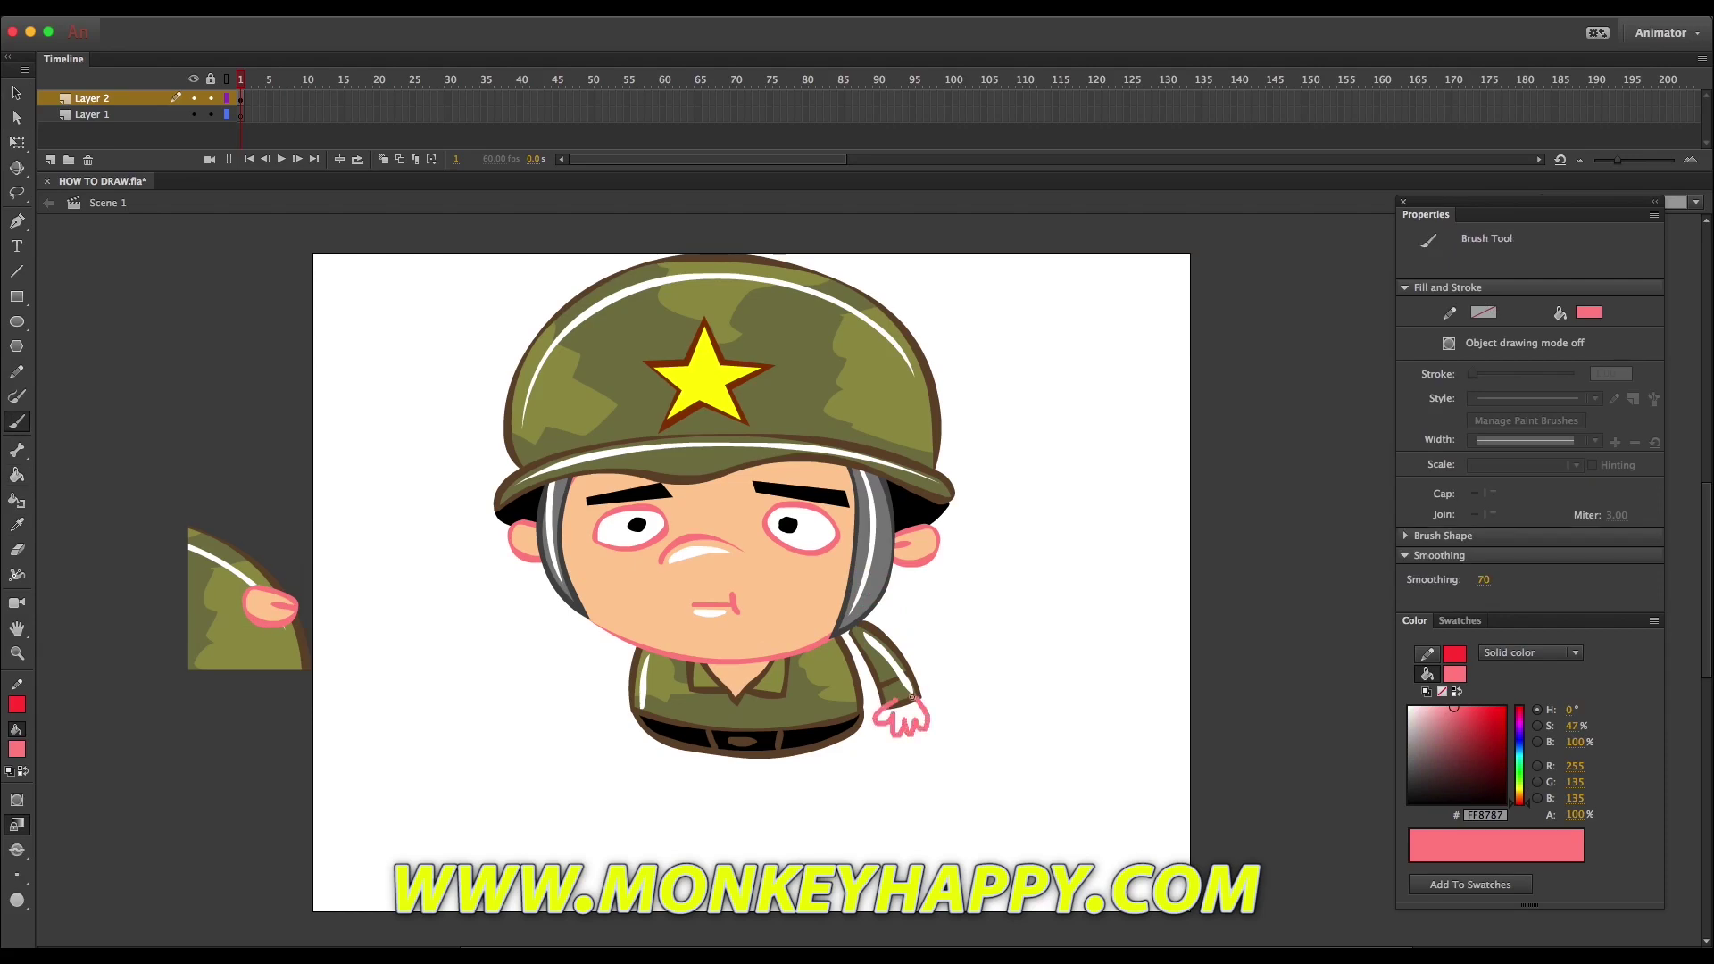
left_click(17, 525)
left_click(268, 615)
left_click(908, 713)
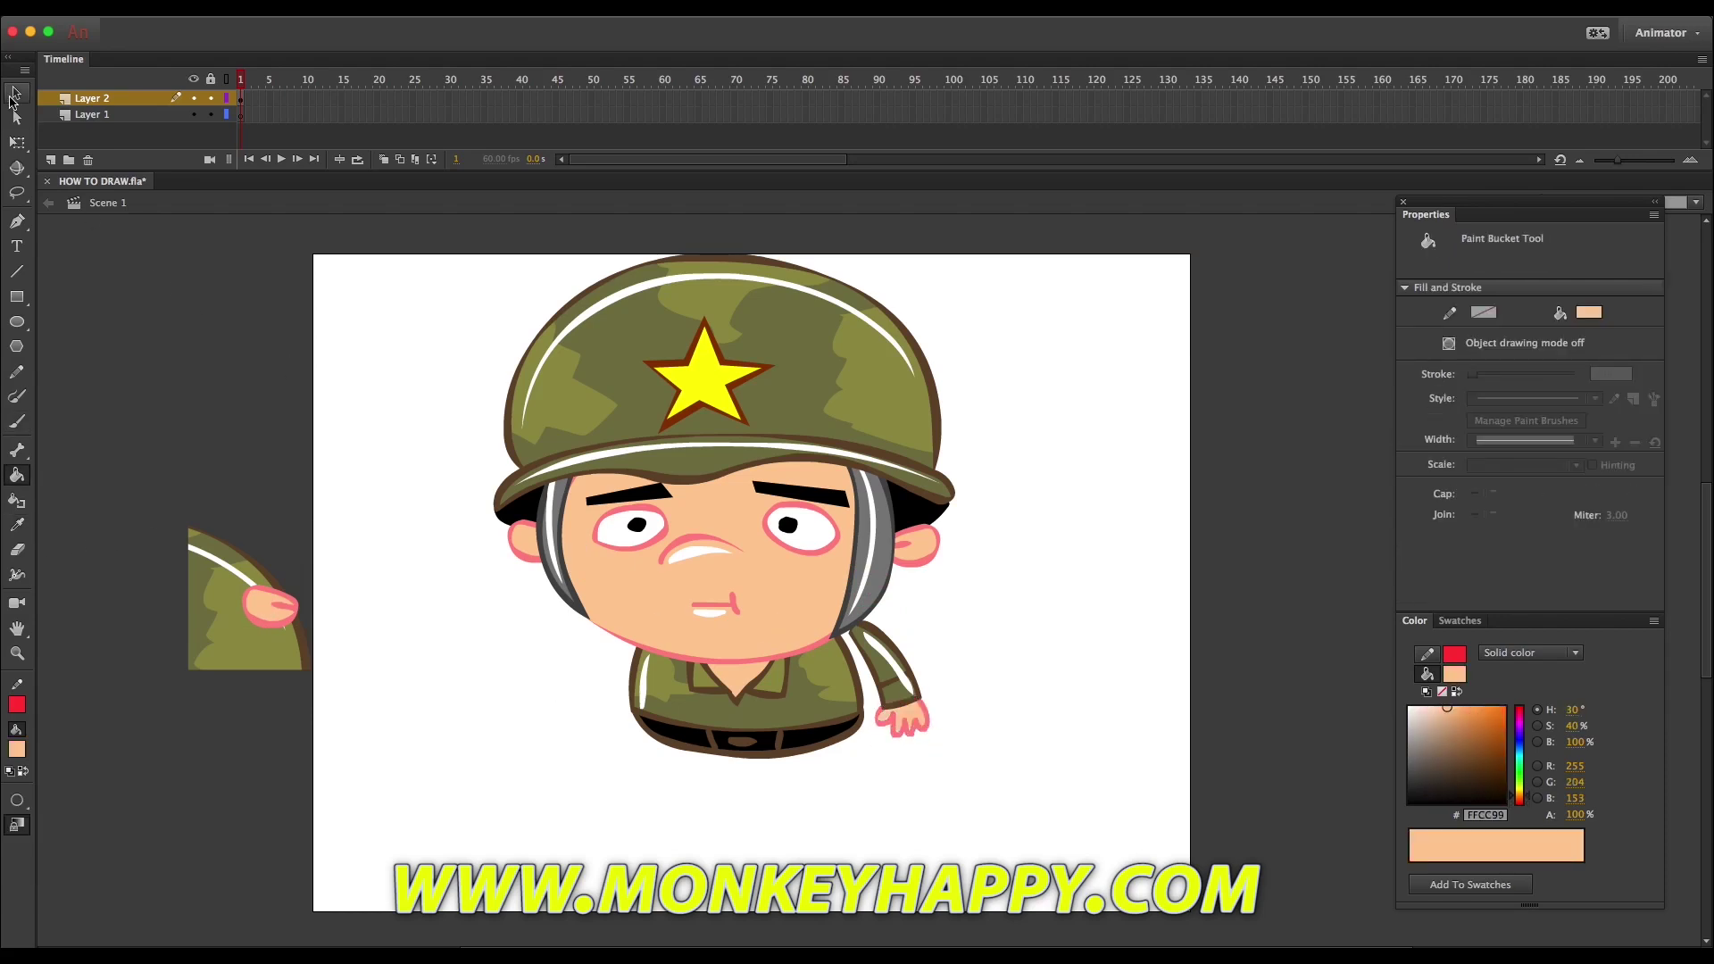
Group the hand's outline and fill and transform the hand to fit the end of the sleeve.
left_click(17, 92)
left_click(903, 689)
left_click(915, 721)
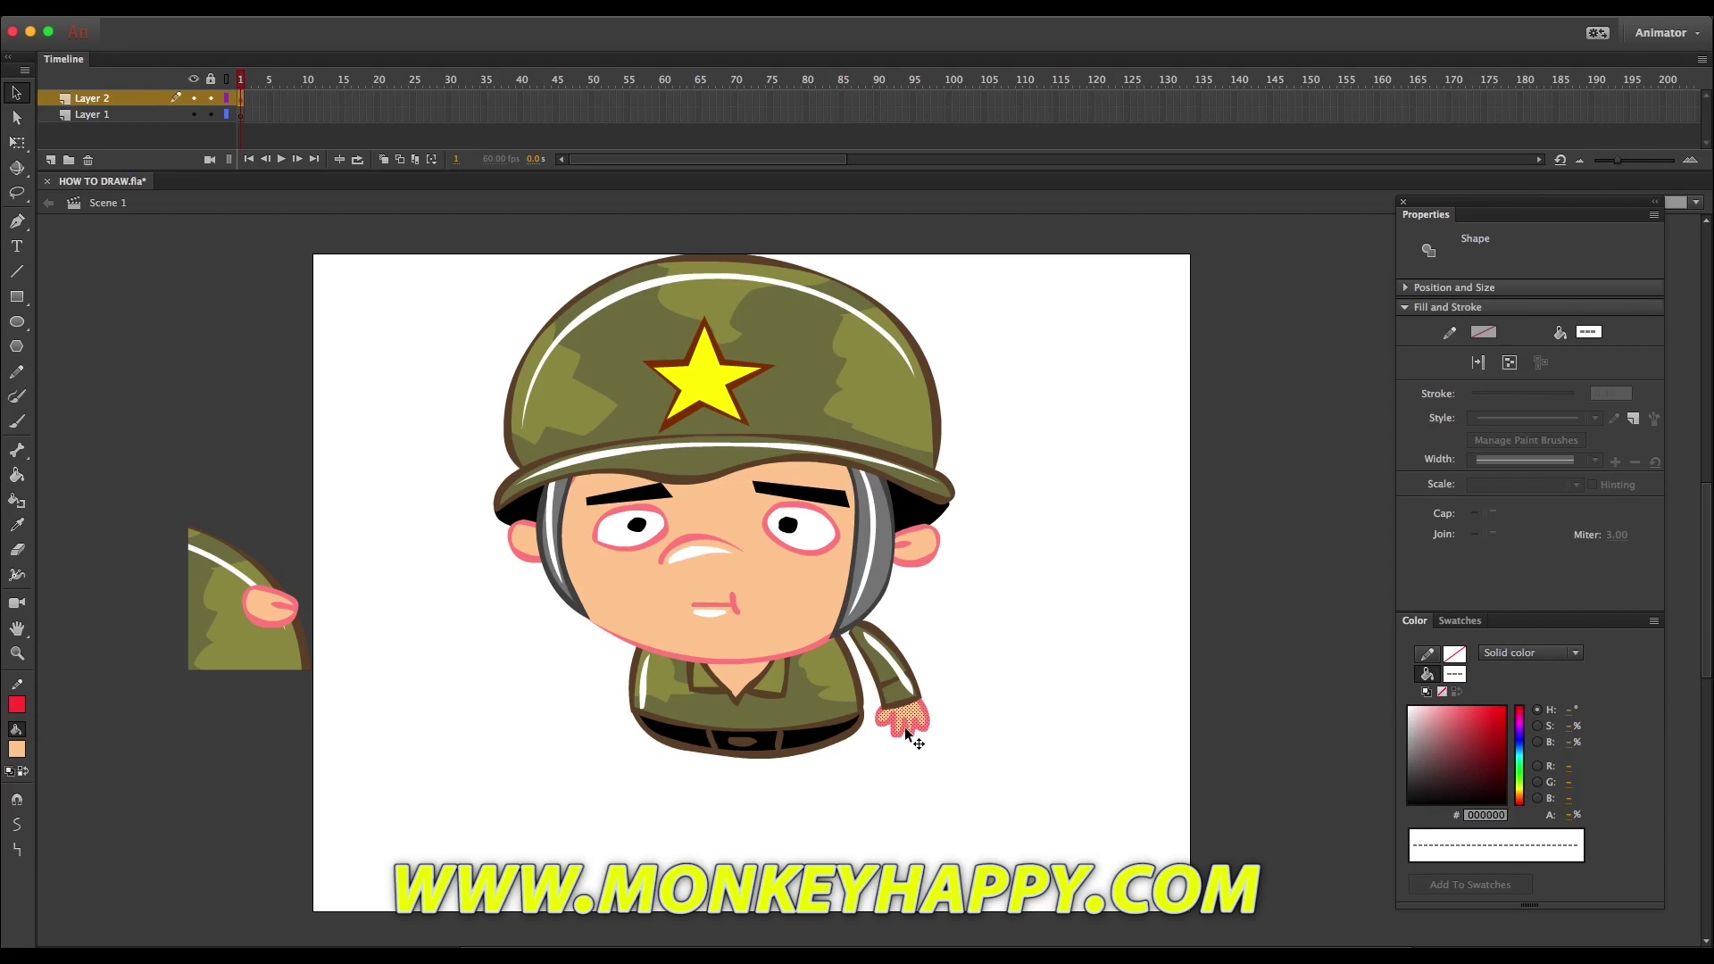
key("super+g")
key("q")
left_click_drag(937, 757, 921, 727)
Rotate the sleeve and hand together about the shoulder so the arm swings inward over the torso's side.
left_click(909, 691)
left_click(902, 684)
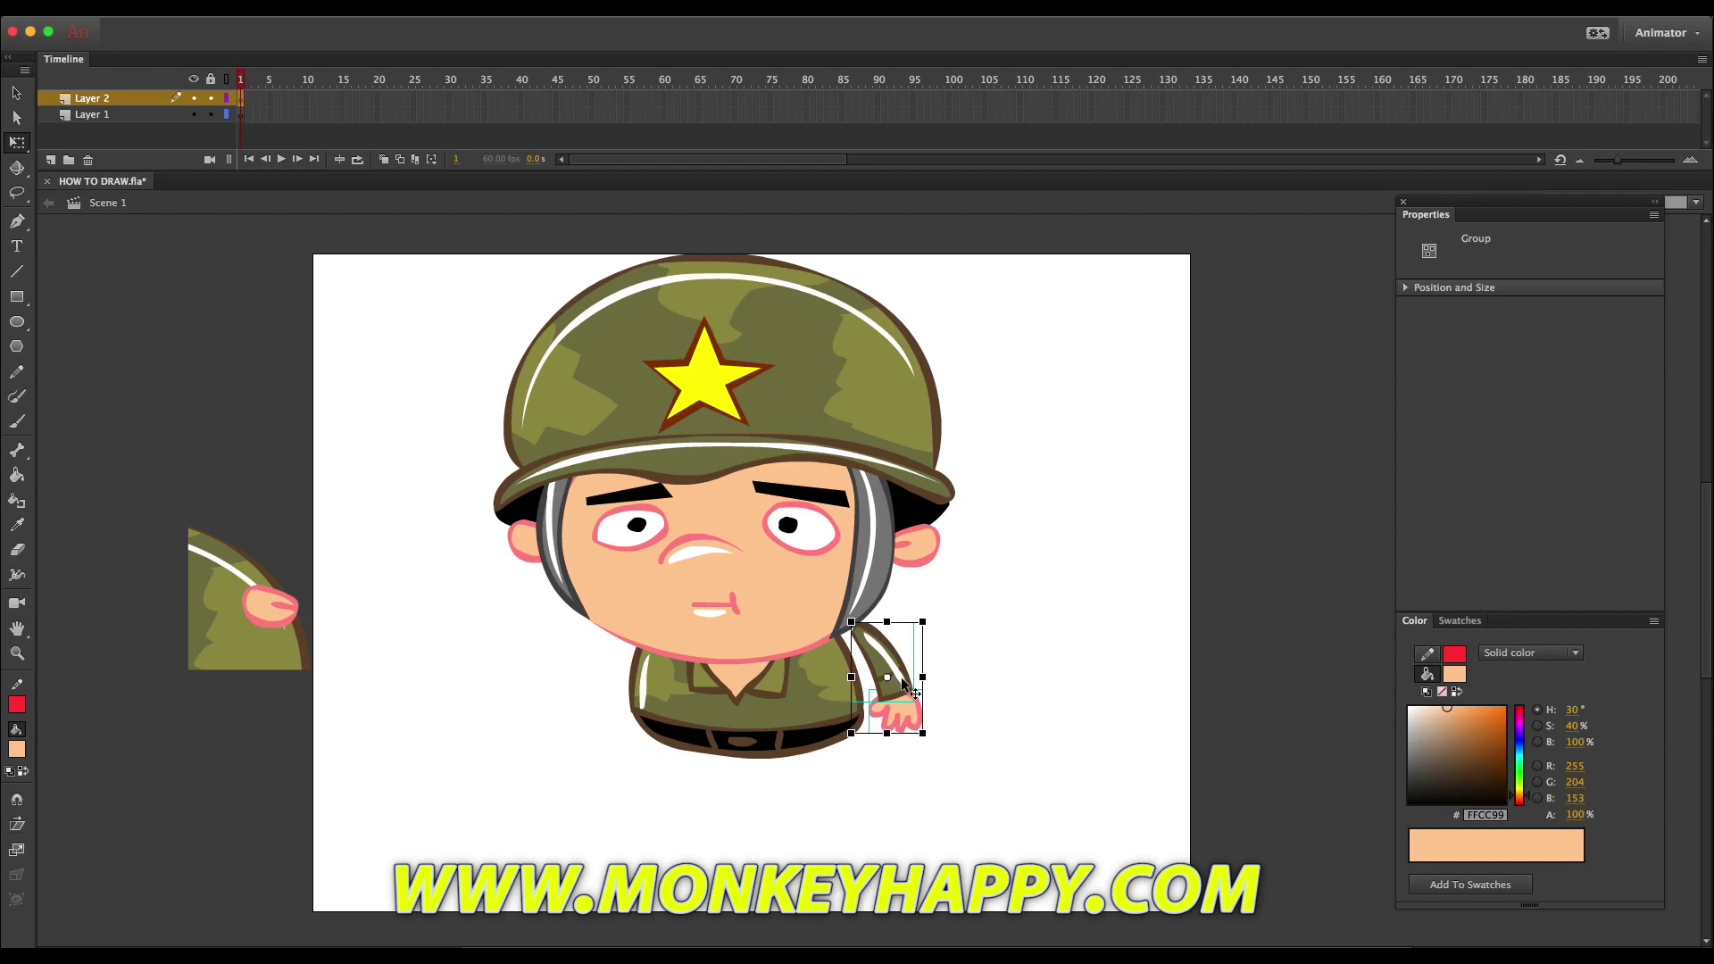
left_click_drag(880, 662, 823, 756)
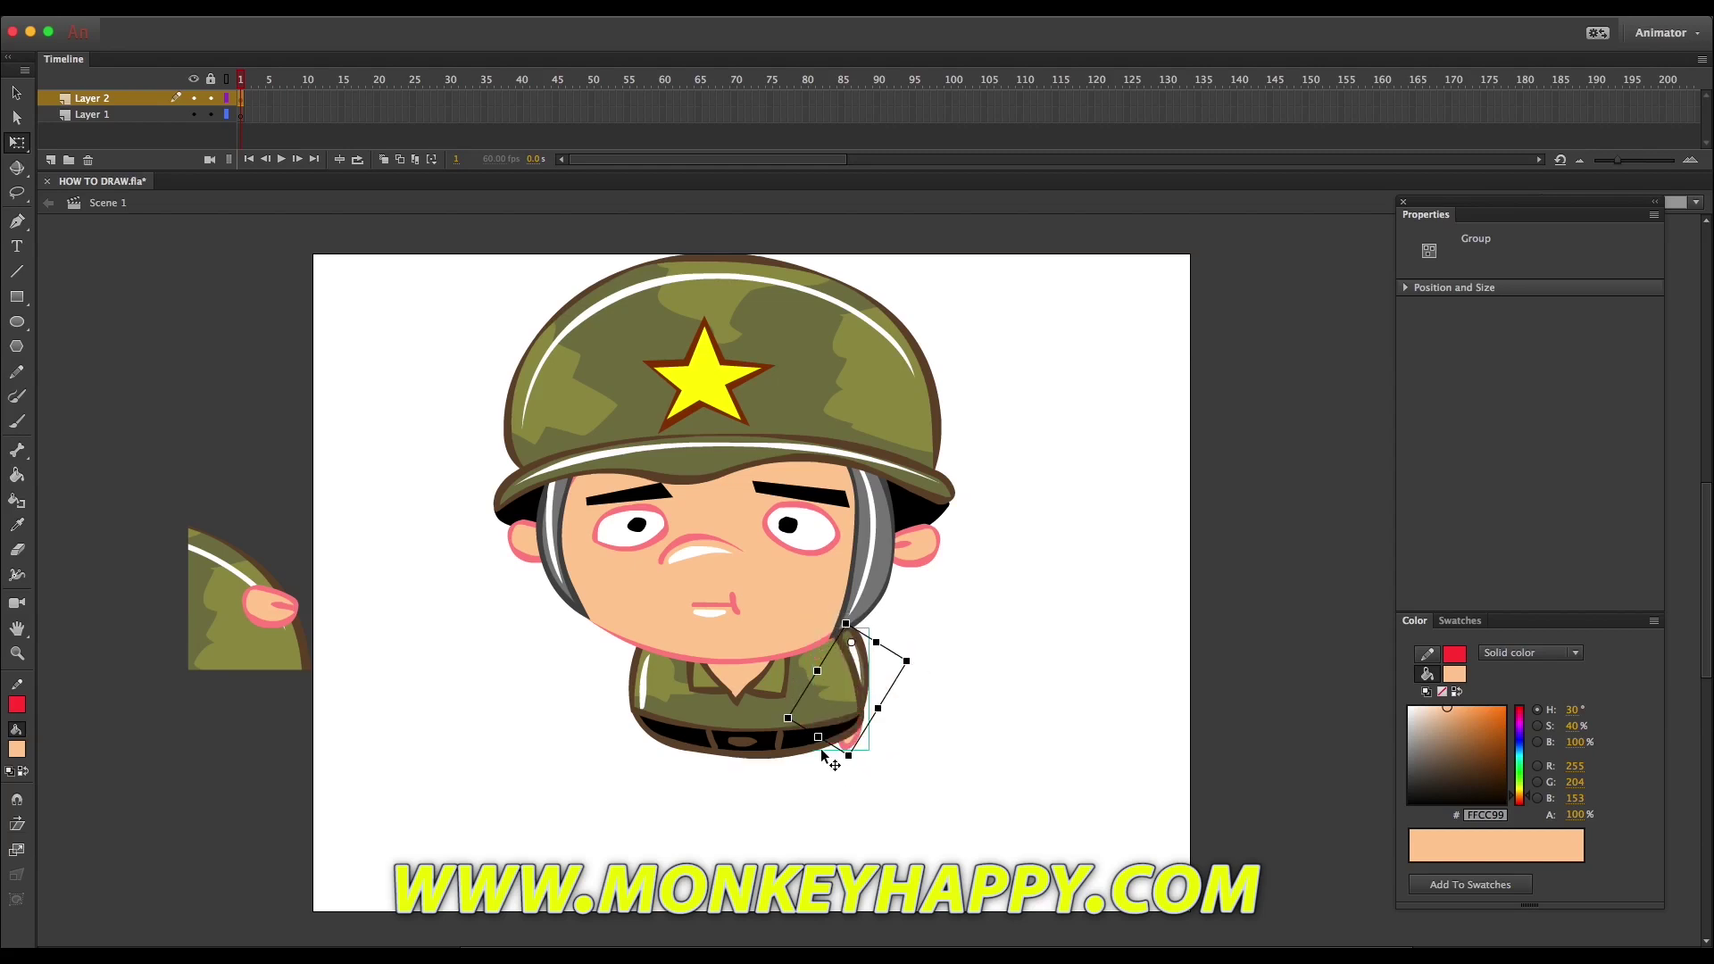
key("shift+Left")
Inside the arm group, move the straight sleeve away from the hand onto the middle of the torso.
double_click(846, 710)
left_click(889, 704)
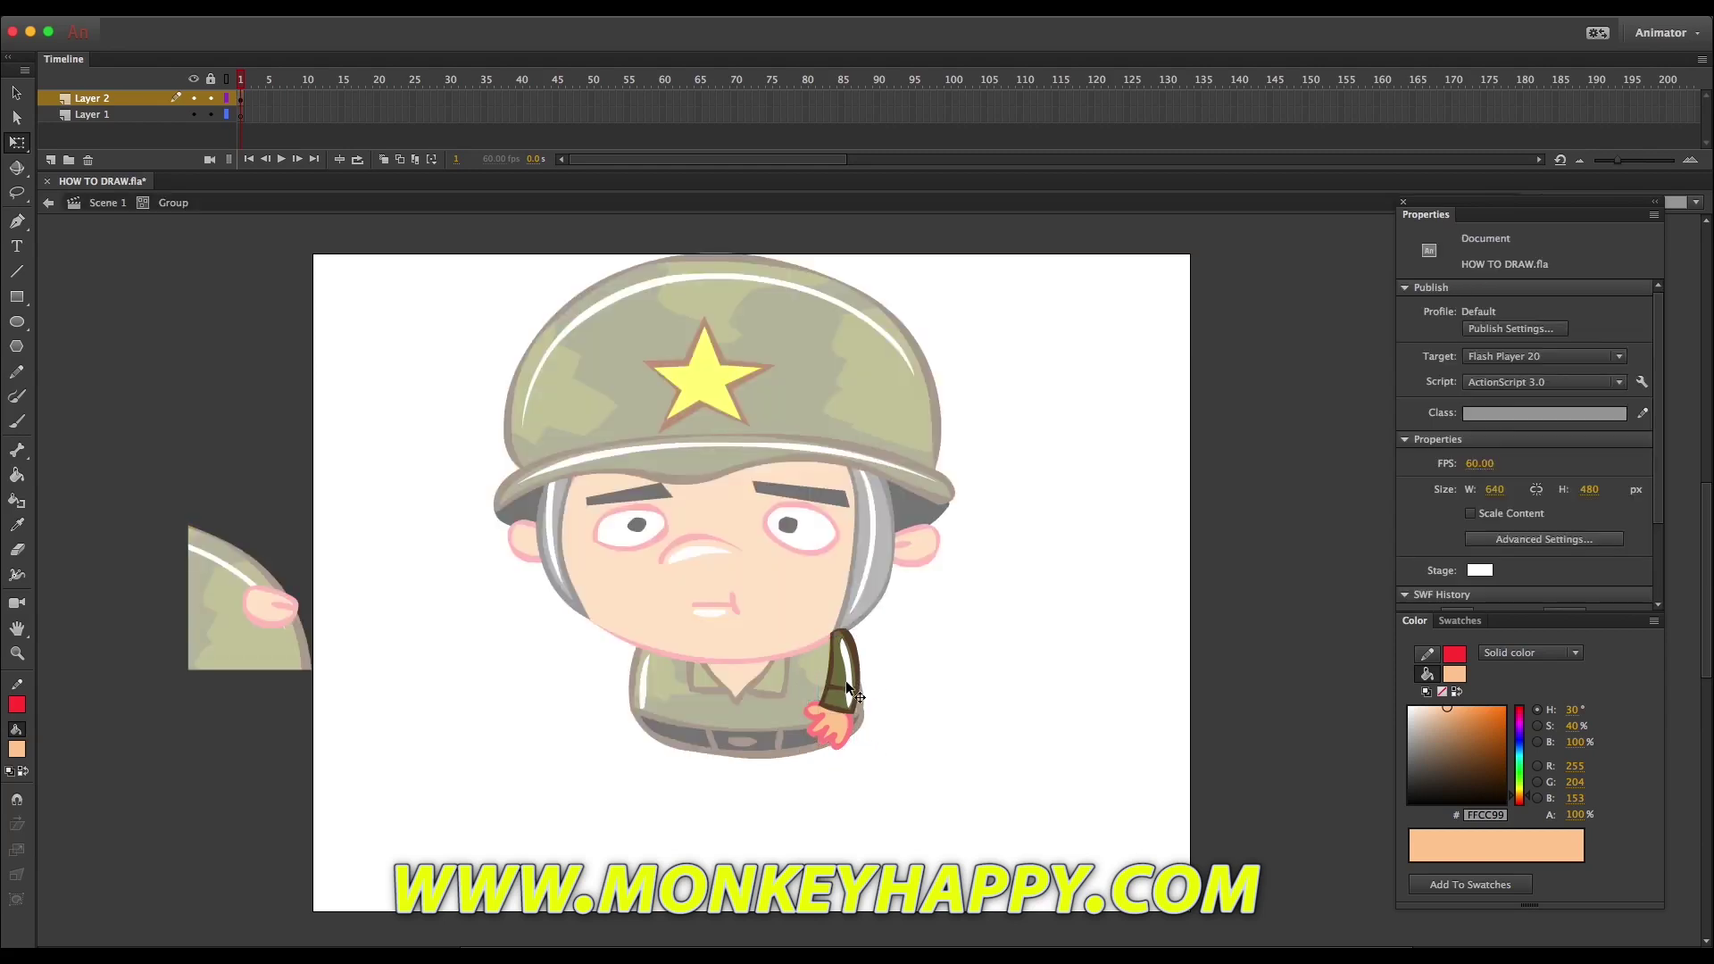
left_click_drag(845, 681, 696, 692)
Sample brown 66492C and paint a bent-elbow sleeve outline with a cuff line between the shoulder and the hand.
left_click(787, 614)
left_click(18, 527)
left_click(702, 652)
key("b")
mouse_move(821, 632)
left_mouse_down()
mouse_move(840, 673)
mouse_move(820, 702)
mouse_move(845, 720)
mouse_move(880, 716)
mouse_move(870, 650)
mouse_move(839, 692)
mouse_move(849, 733)
mouse_move(879, 665)
mouse_move(832, 625)
left_mouse_up()
key("super+z")
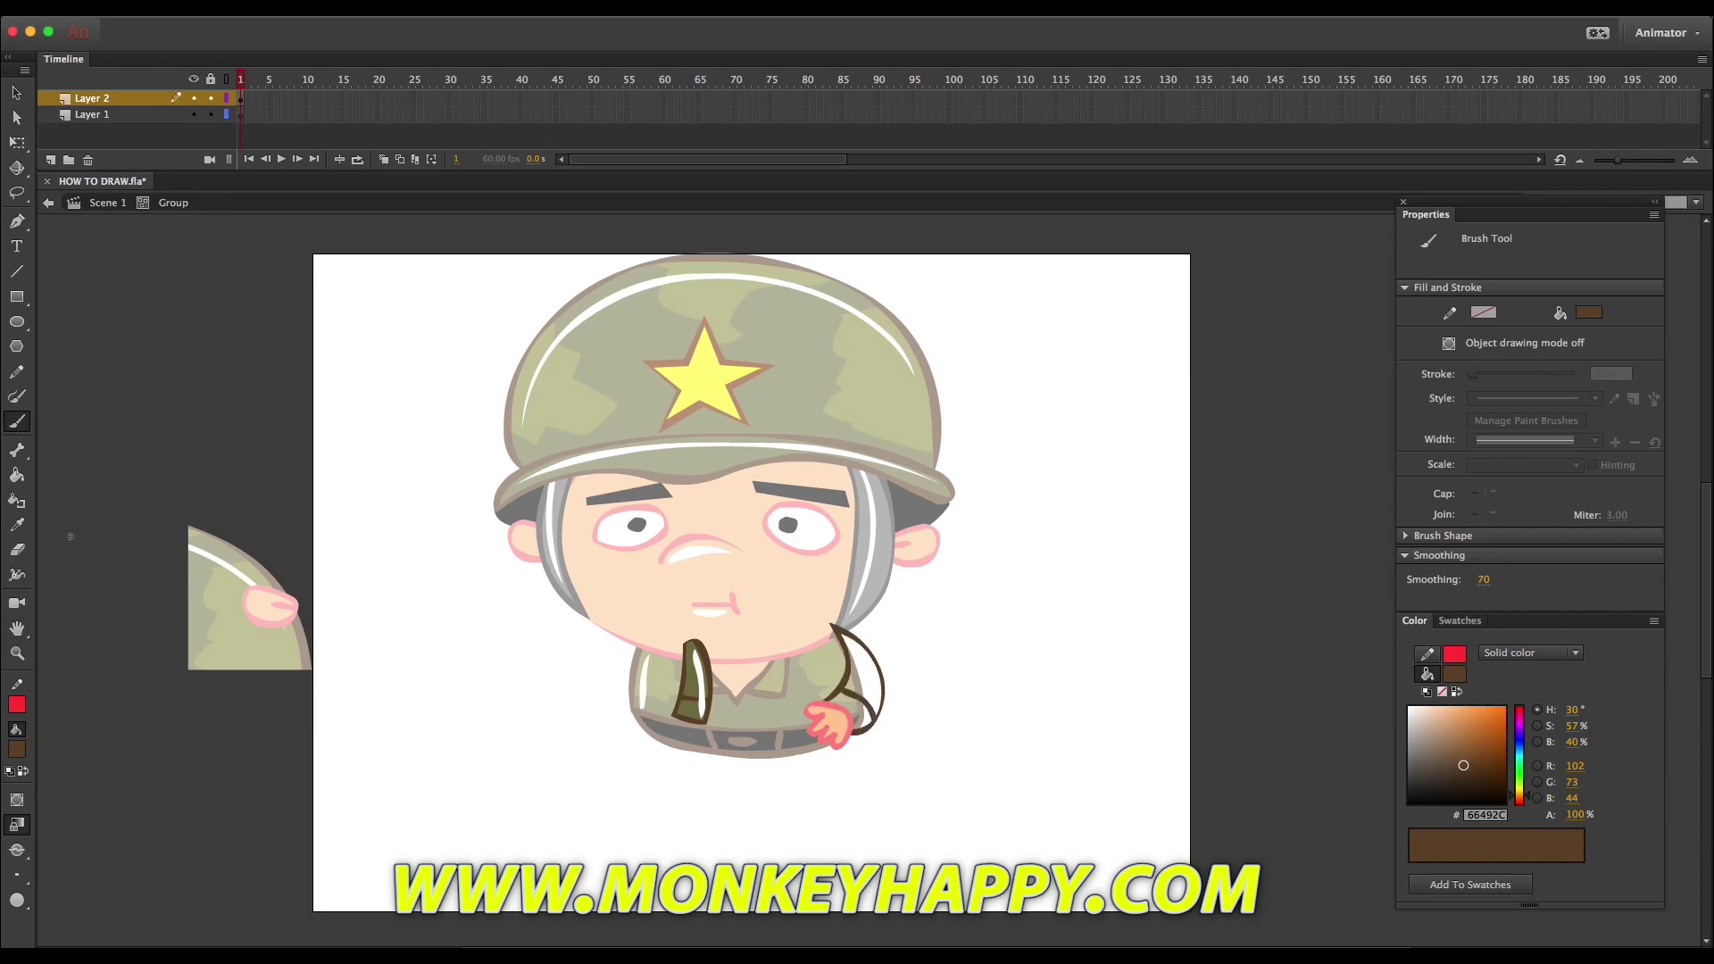
Fill the bent sleeve with dark olive 777647 sampled from the straight sleeve.
key("i")
left_click(705, 680)
left_click(864, 692)
Group the new bent sleeve and delete the old straight sleeve from the torso's middle.
key("v")
left_click(839, 727)
left_click(866, 679)
key("ctrl+g")
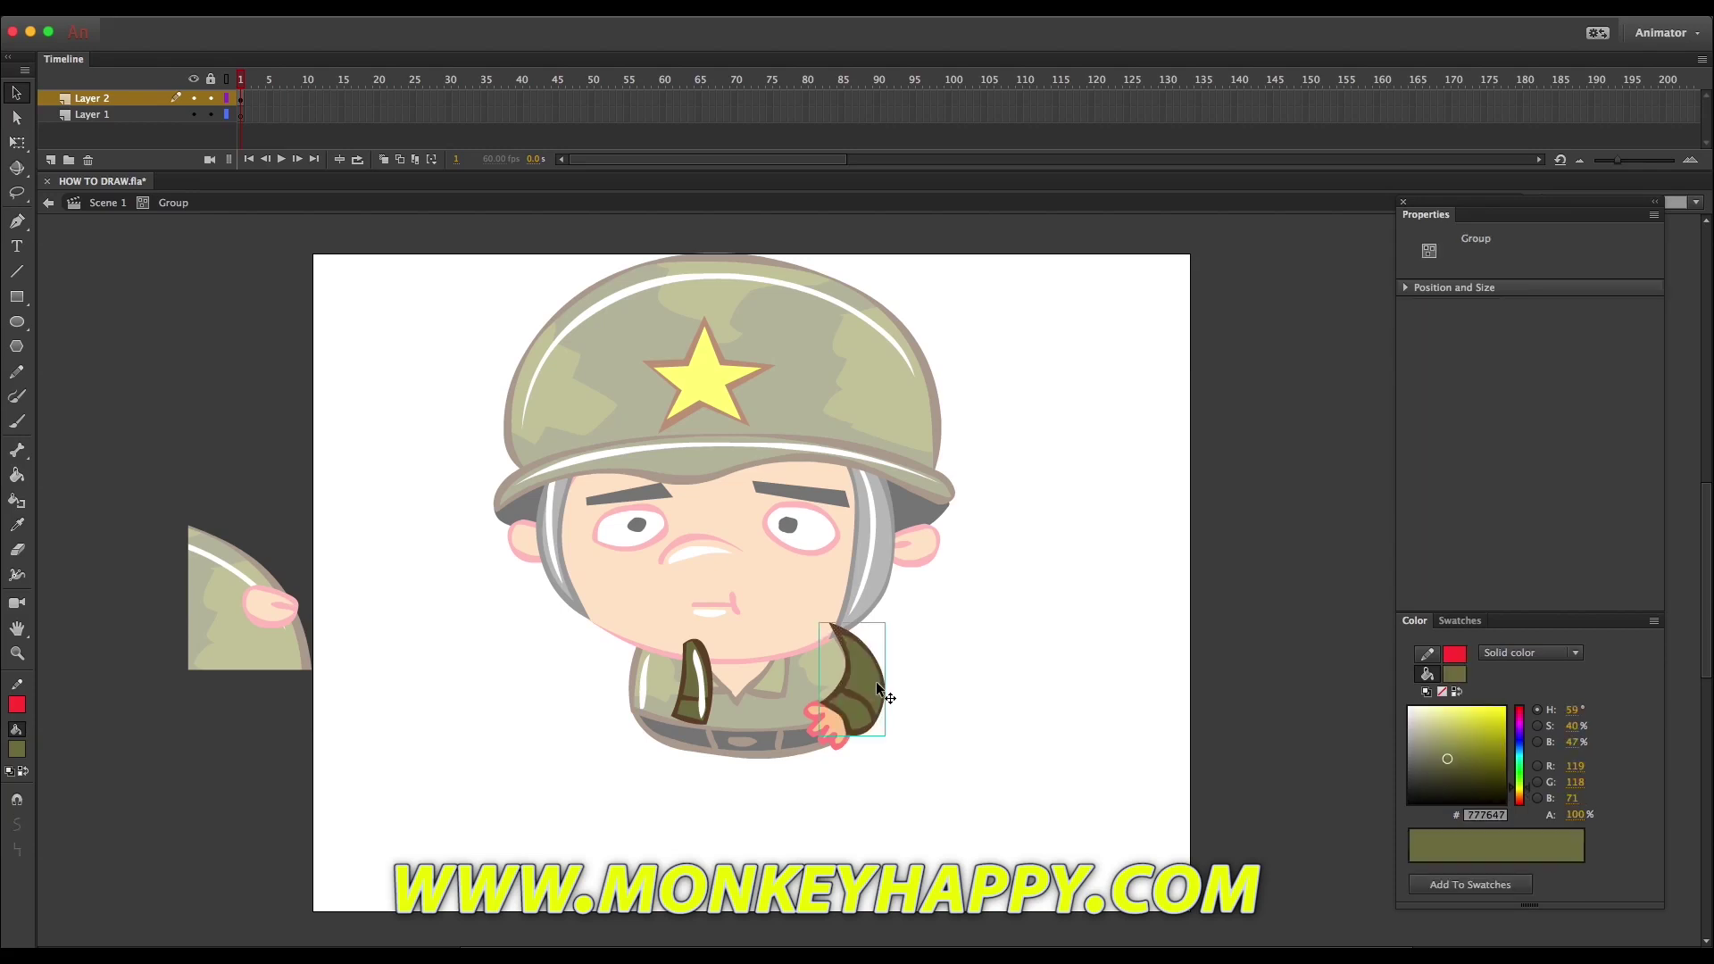
left_click(696, 686)
key("Delete")
Inside the bent sleeve group, paint a white FFFFFF highlight along the upper arm, and select the whole arm for Free Transform.
double_click(865, 685)
left_click(934, 676)
key("super+g")
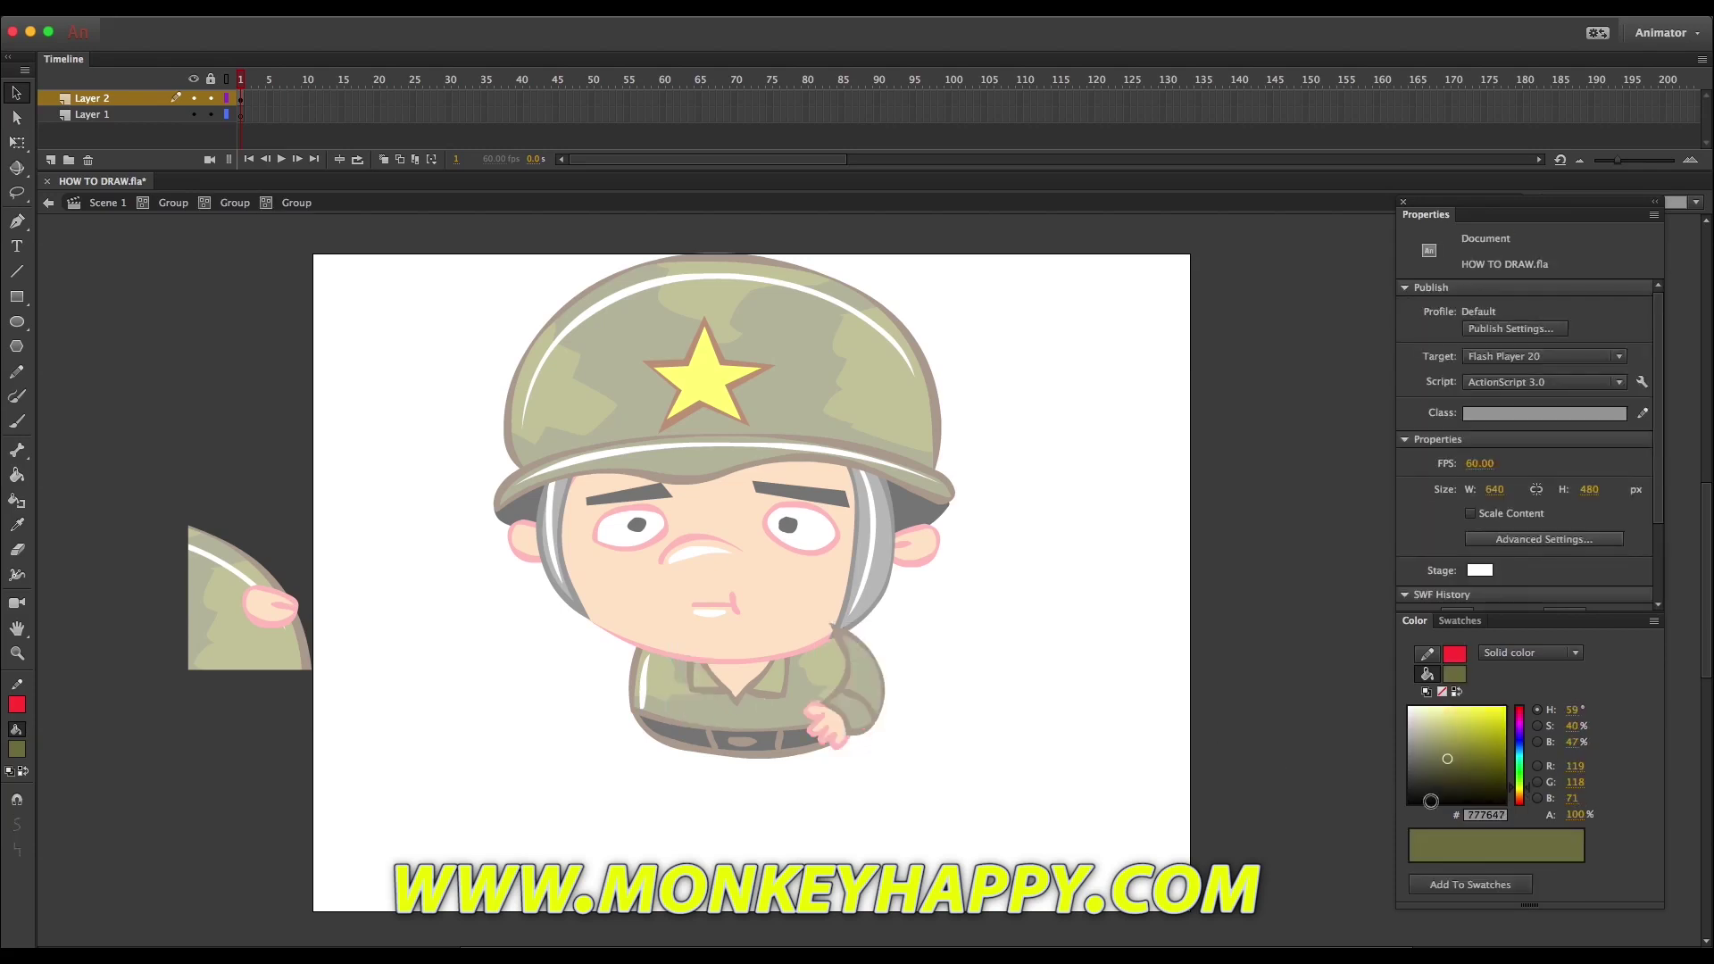
left_click(1409, 707)
key("b")
left_click_drag(842, 705, 852, 644)
left_click(15, 94)
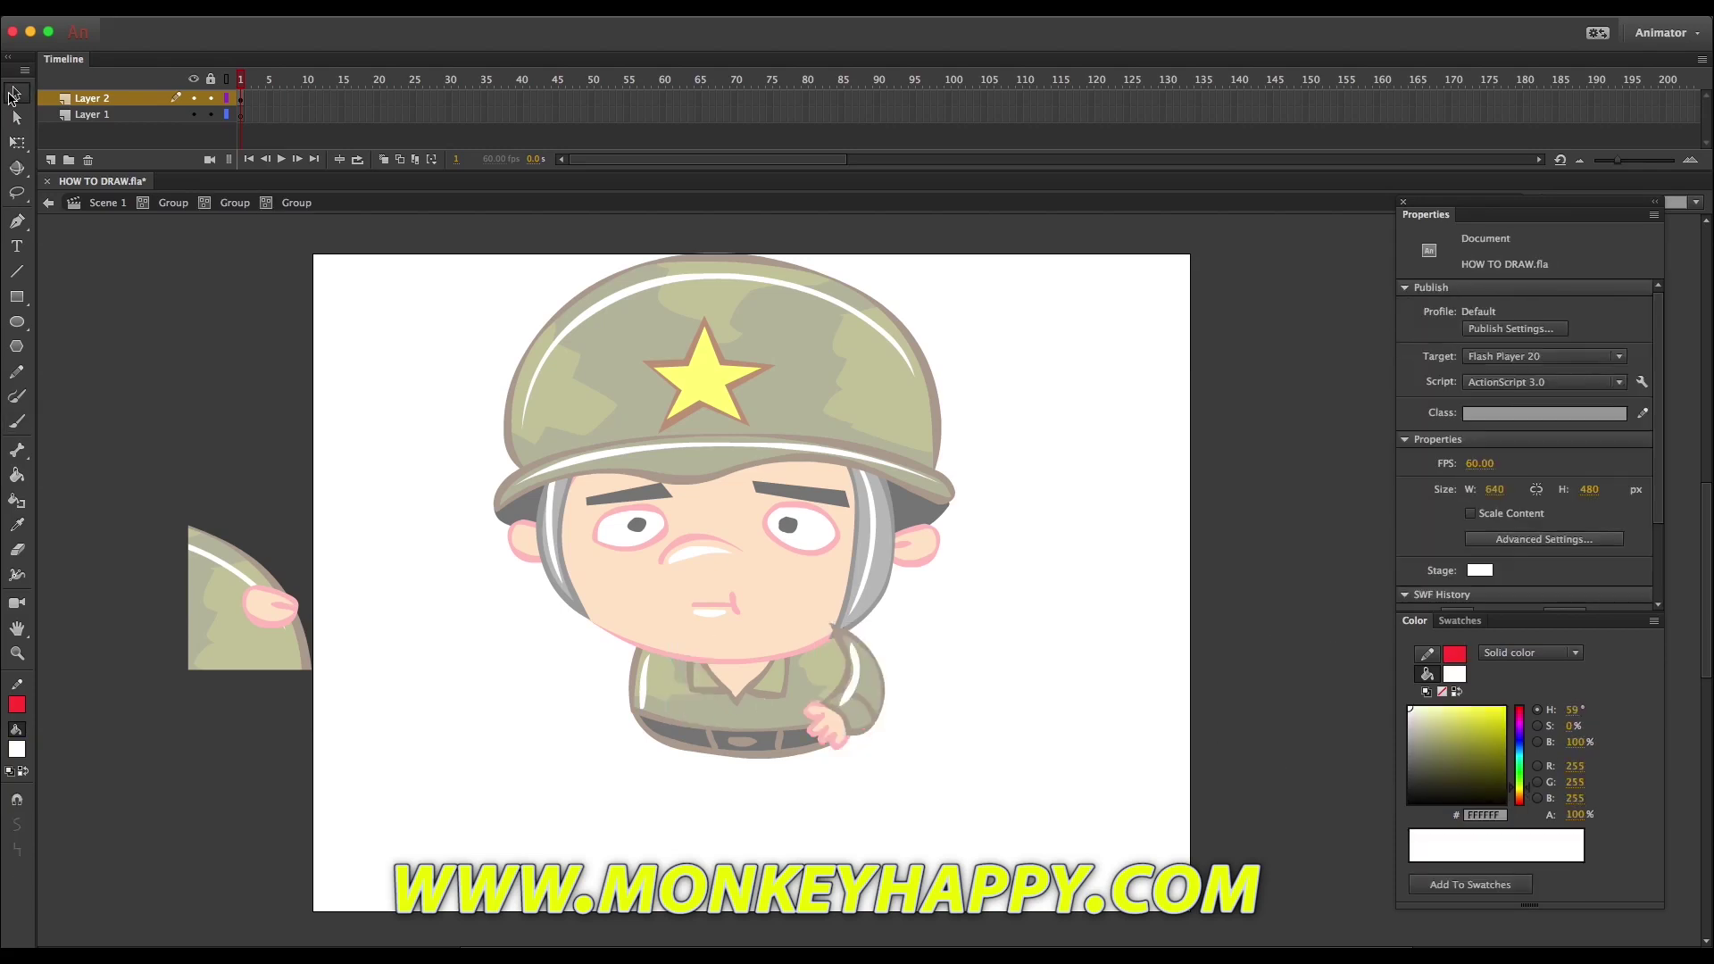
left_click(853, 666)
key("q")
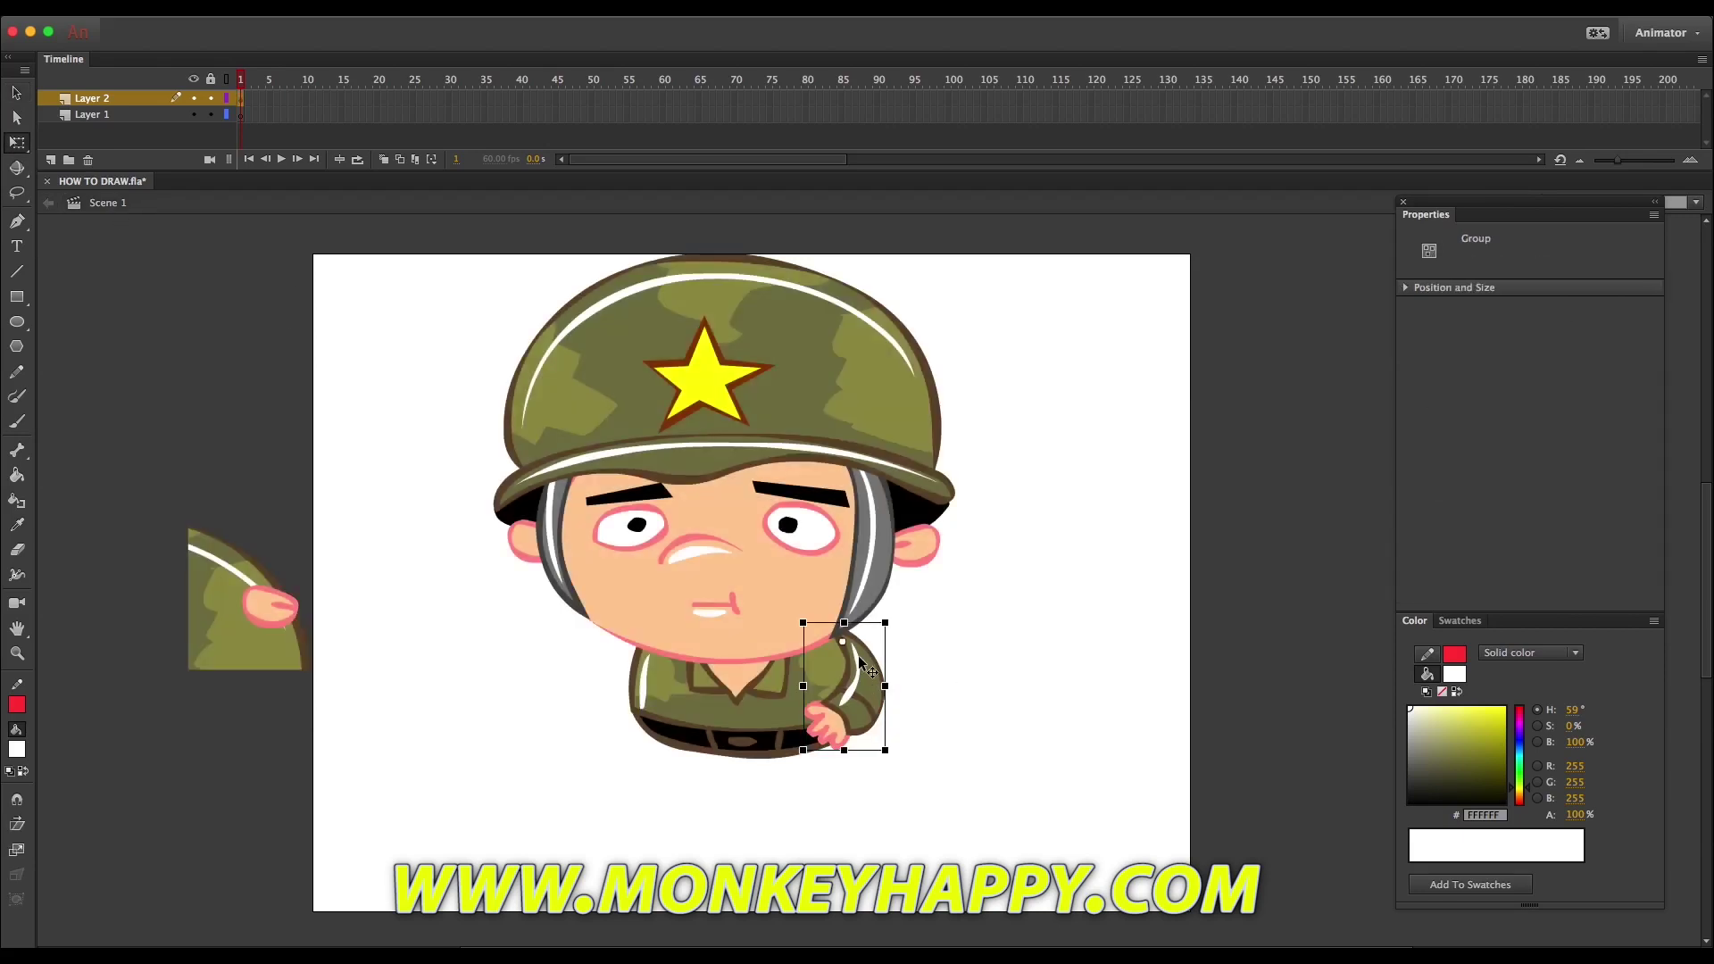
Sample brown 66492C and paint a raised forearm sleeve outline with an oval cuff opening beside the torso's left shoulder.
key("i")
left_click(879, 642)
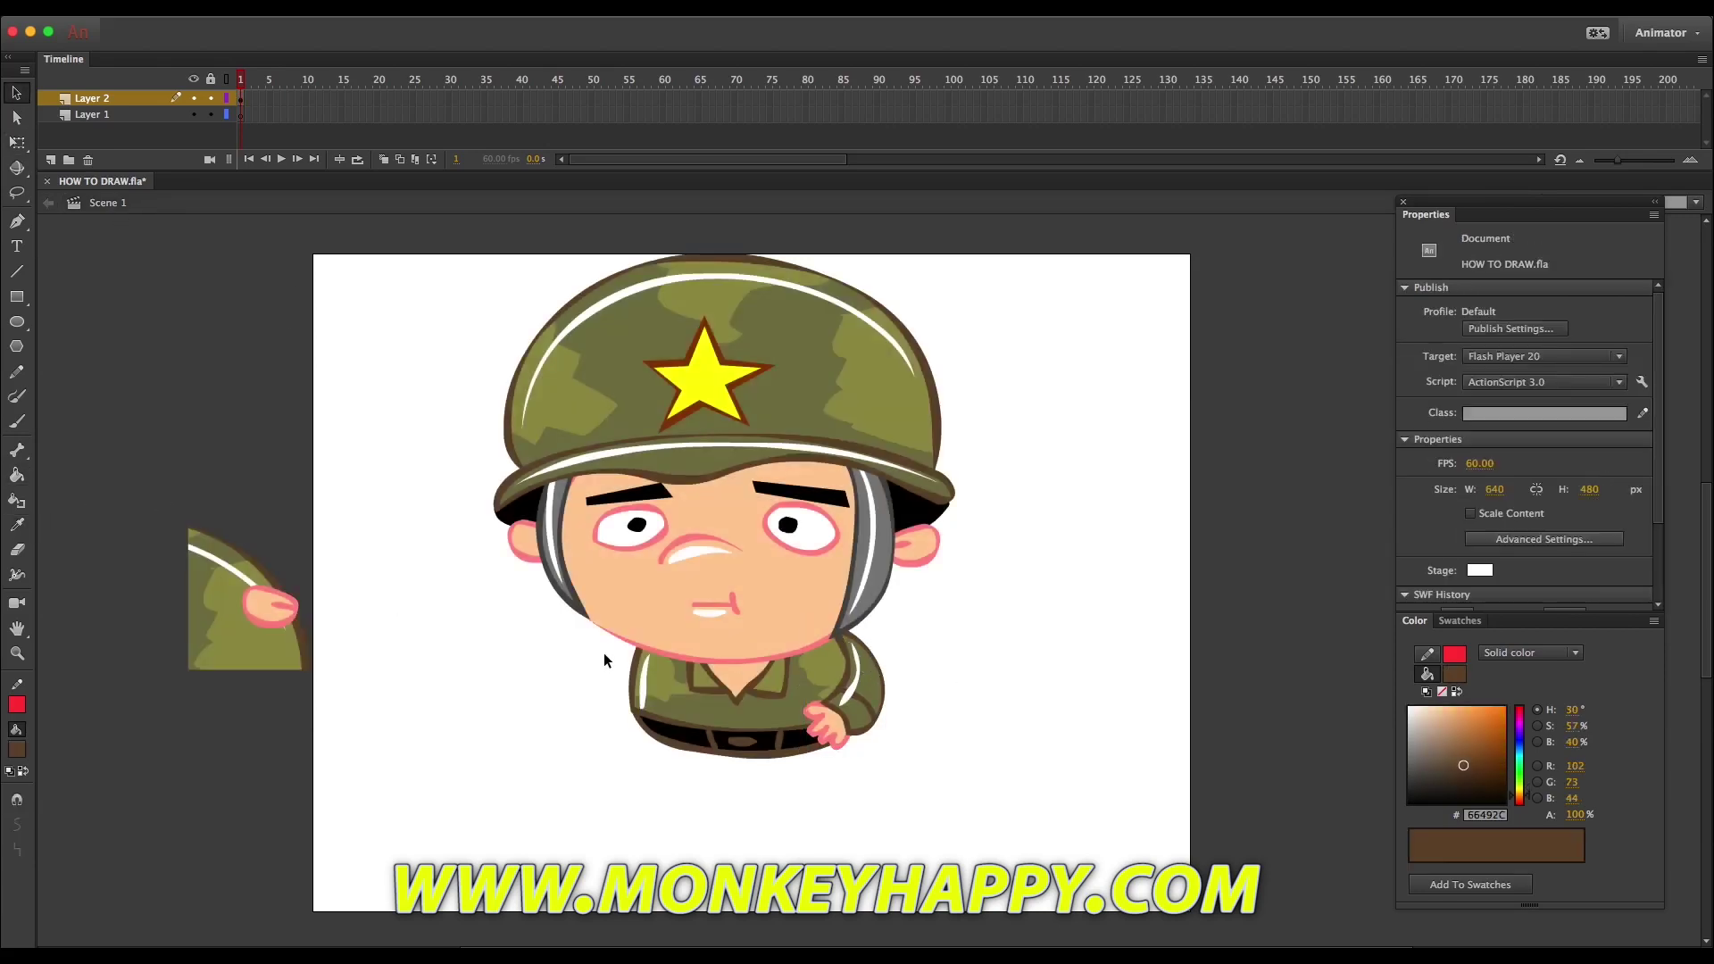
key("b")
mouse_move(638, 622)
left_mouse_down()
mouse_move(576, 668)
mouse_move(571, 714)
left_mouse_up()
key("ctrl+z")
mouse_move(647, 621)
left_mouse_down()
mouse_move(578, 657)
mouse_move(618, 707)
mouse_move(584, 647)
mouse_move(649, 684)
mouse_move(662, 627)
mouse_move(594, 680)
mouse_move(605, 647)
mouse_move(585, 678)
mouse_move(609, 671)
mouse_move(587, 654)
mouse_move(614, 693)
mouse_move(625, 658)
mouse_move(600, 653)
mouse_move(613, 698)
left_mouse_up()
key("ctrl+z")
key("ctrl+z")
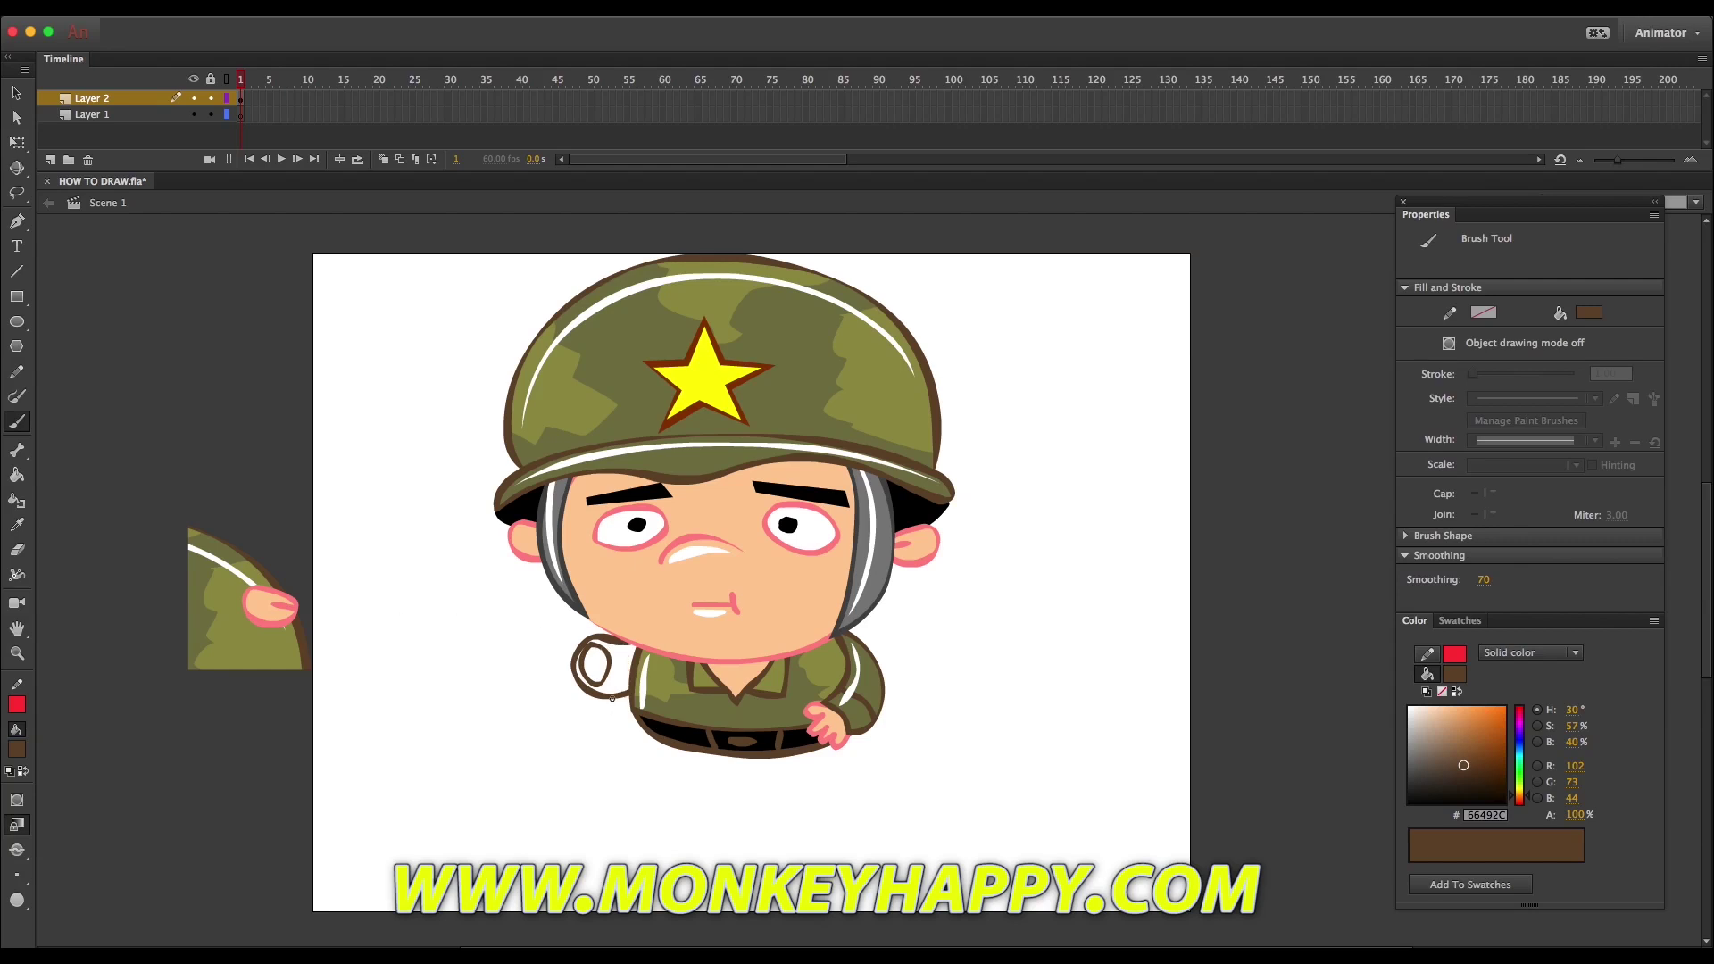
Fill the raised sleeve with dark olive 777647 and its oval cuff opening with black 000000.
key("v")
key("k")
left_click(596, 665)
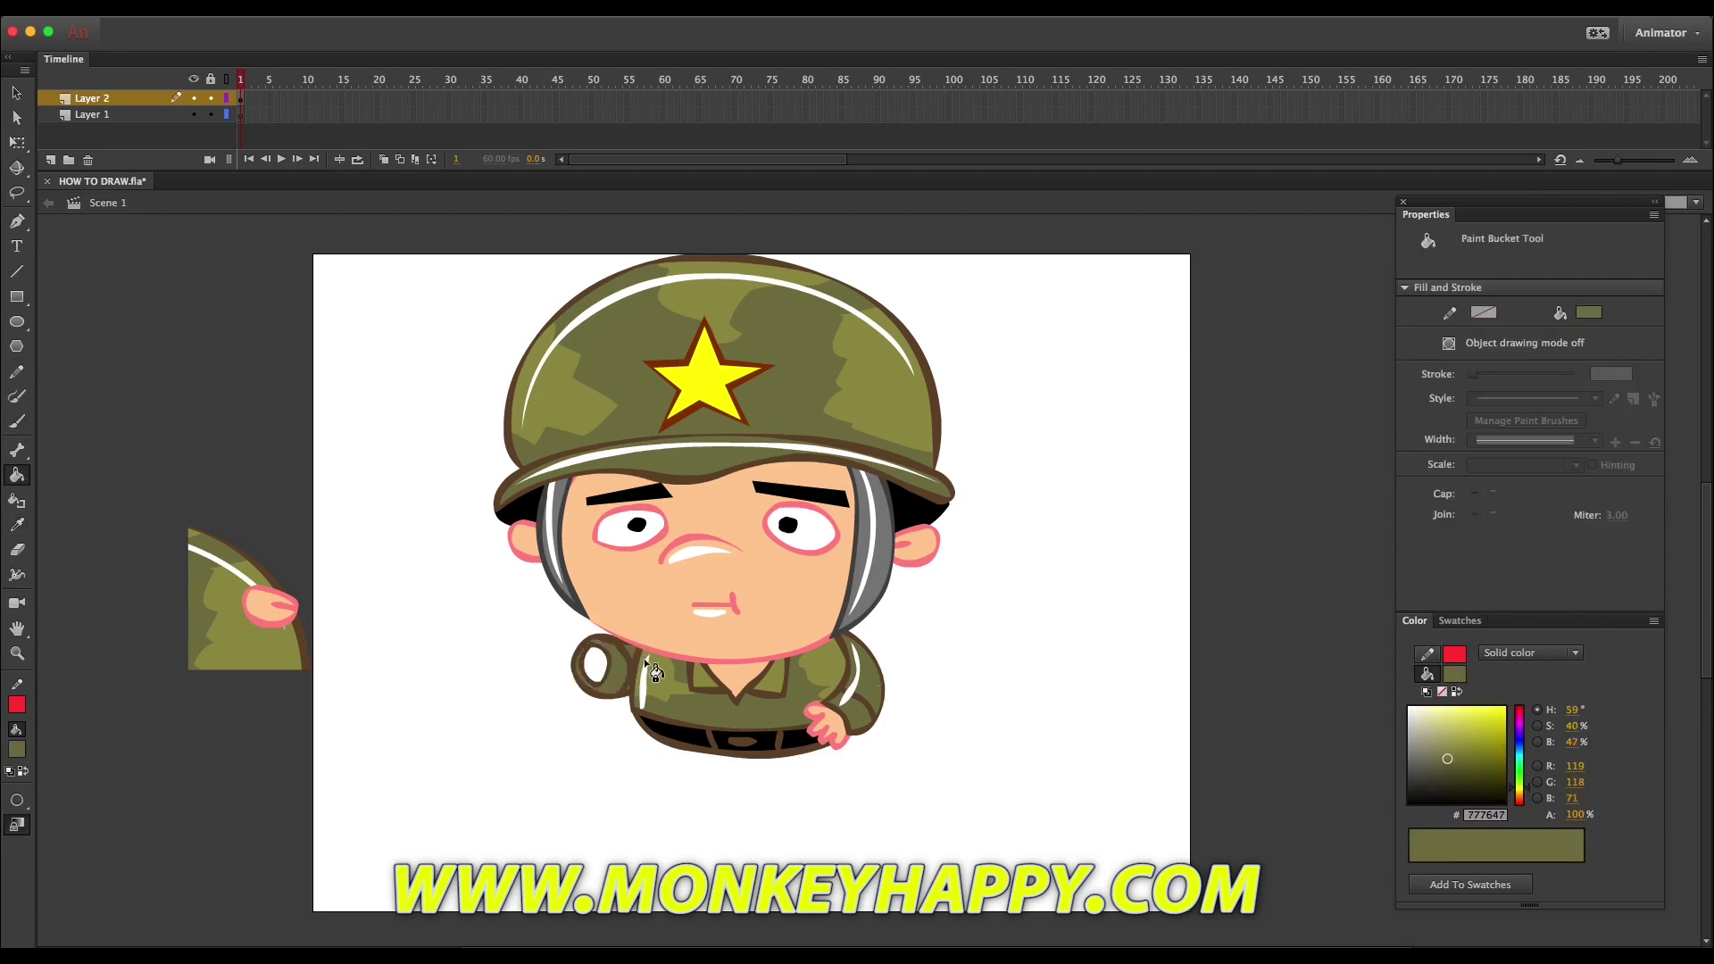
Group the raised sleeve and position it behind the torso's left shoulder.
key("v")
left_click(622, 679)
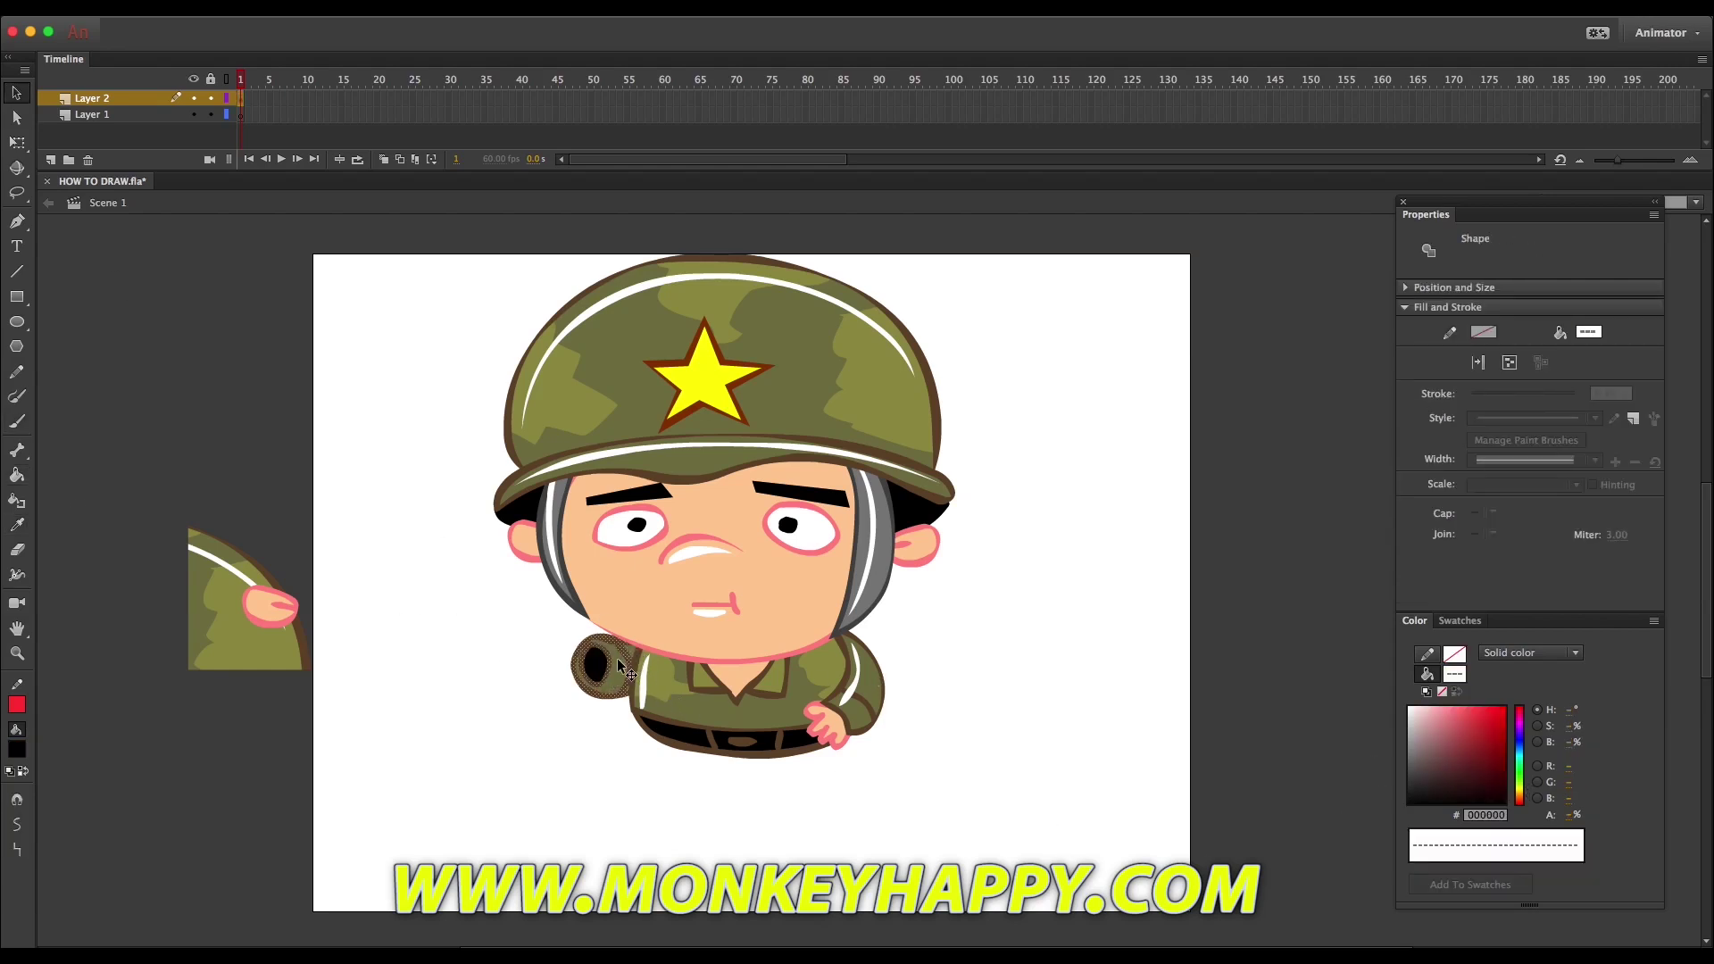
left_click_drag(608, 666, 600, 665)
key("Escape")
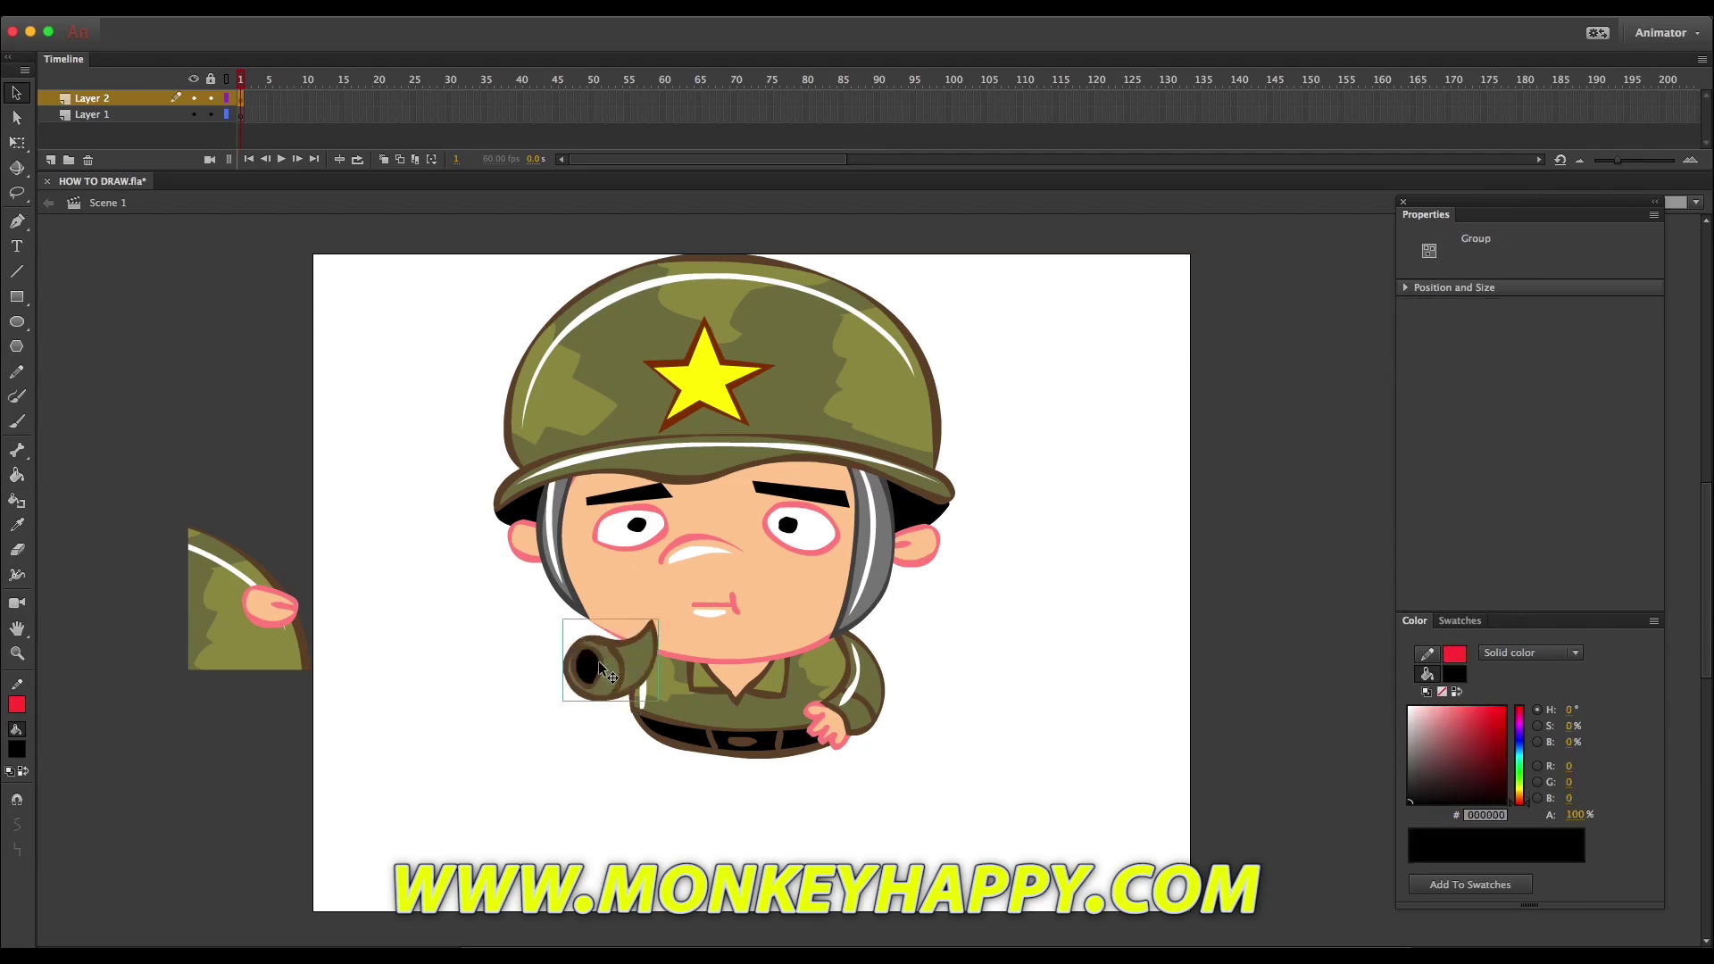
Sample pink FF8787 from the copied ear and paint the outline of an open hand above the cuff opening.
key("i")
left_click(301, 591)
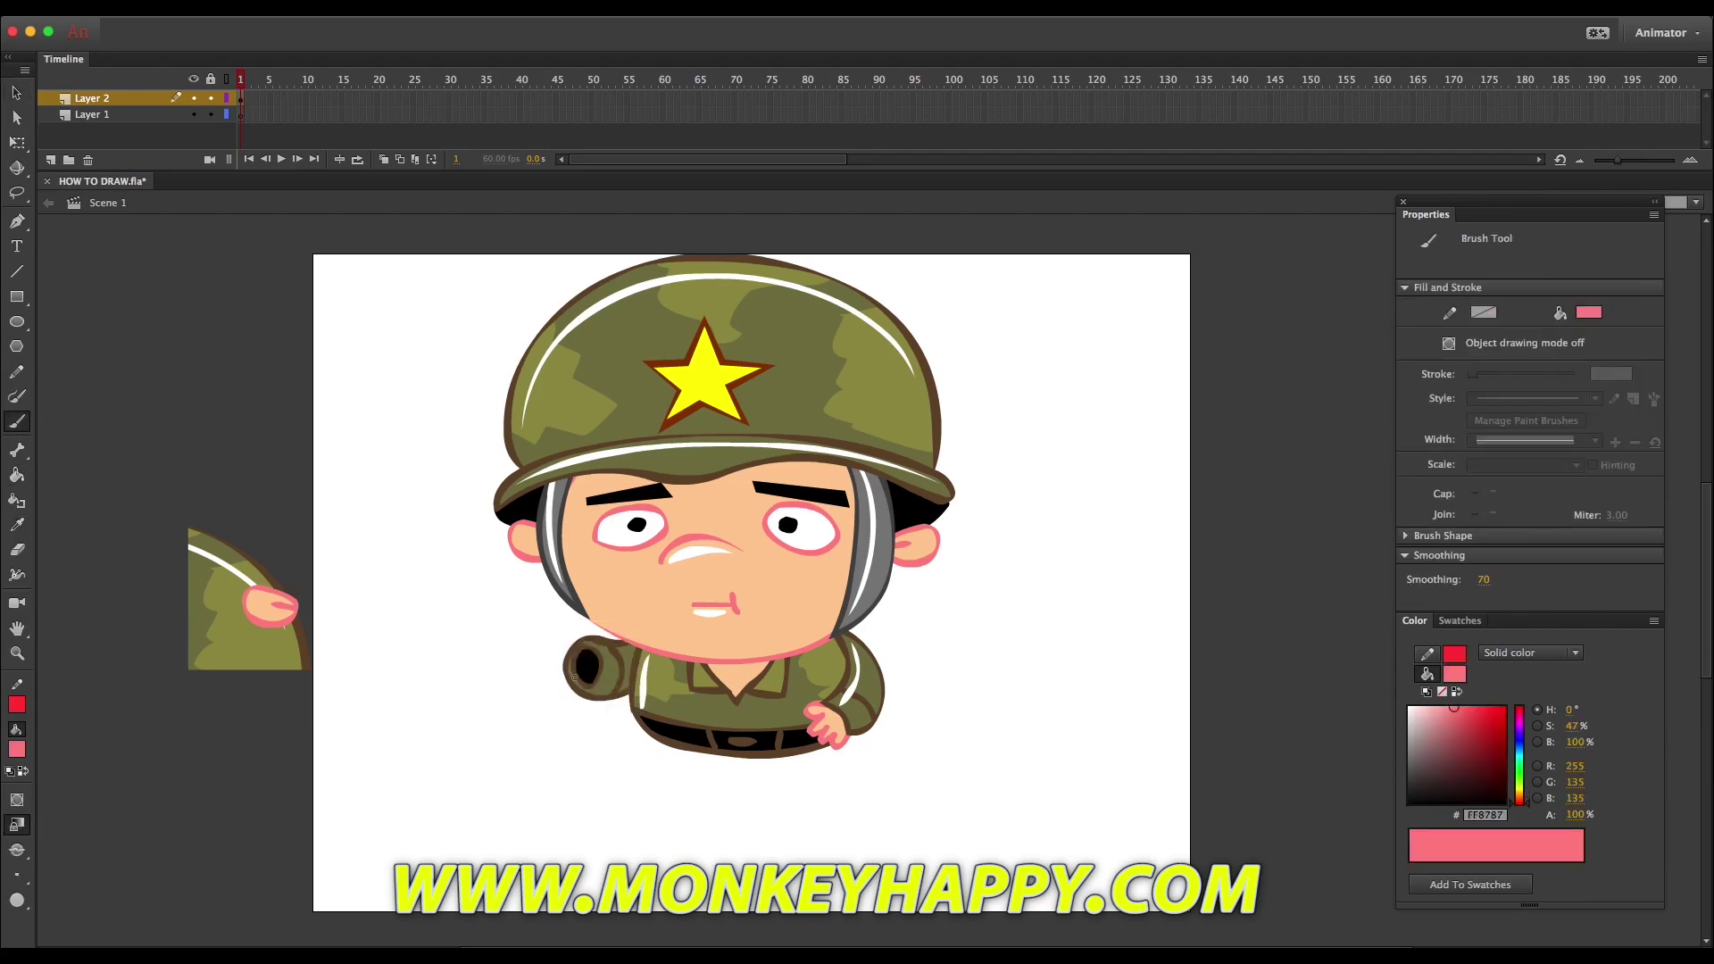
double_click(603, 671)
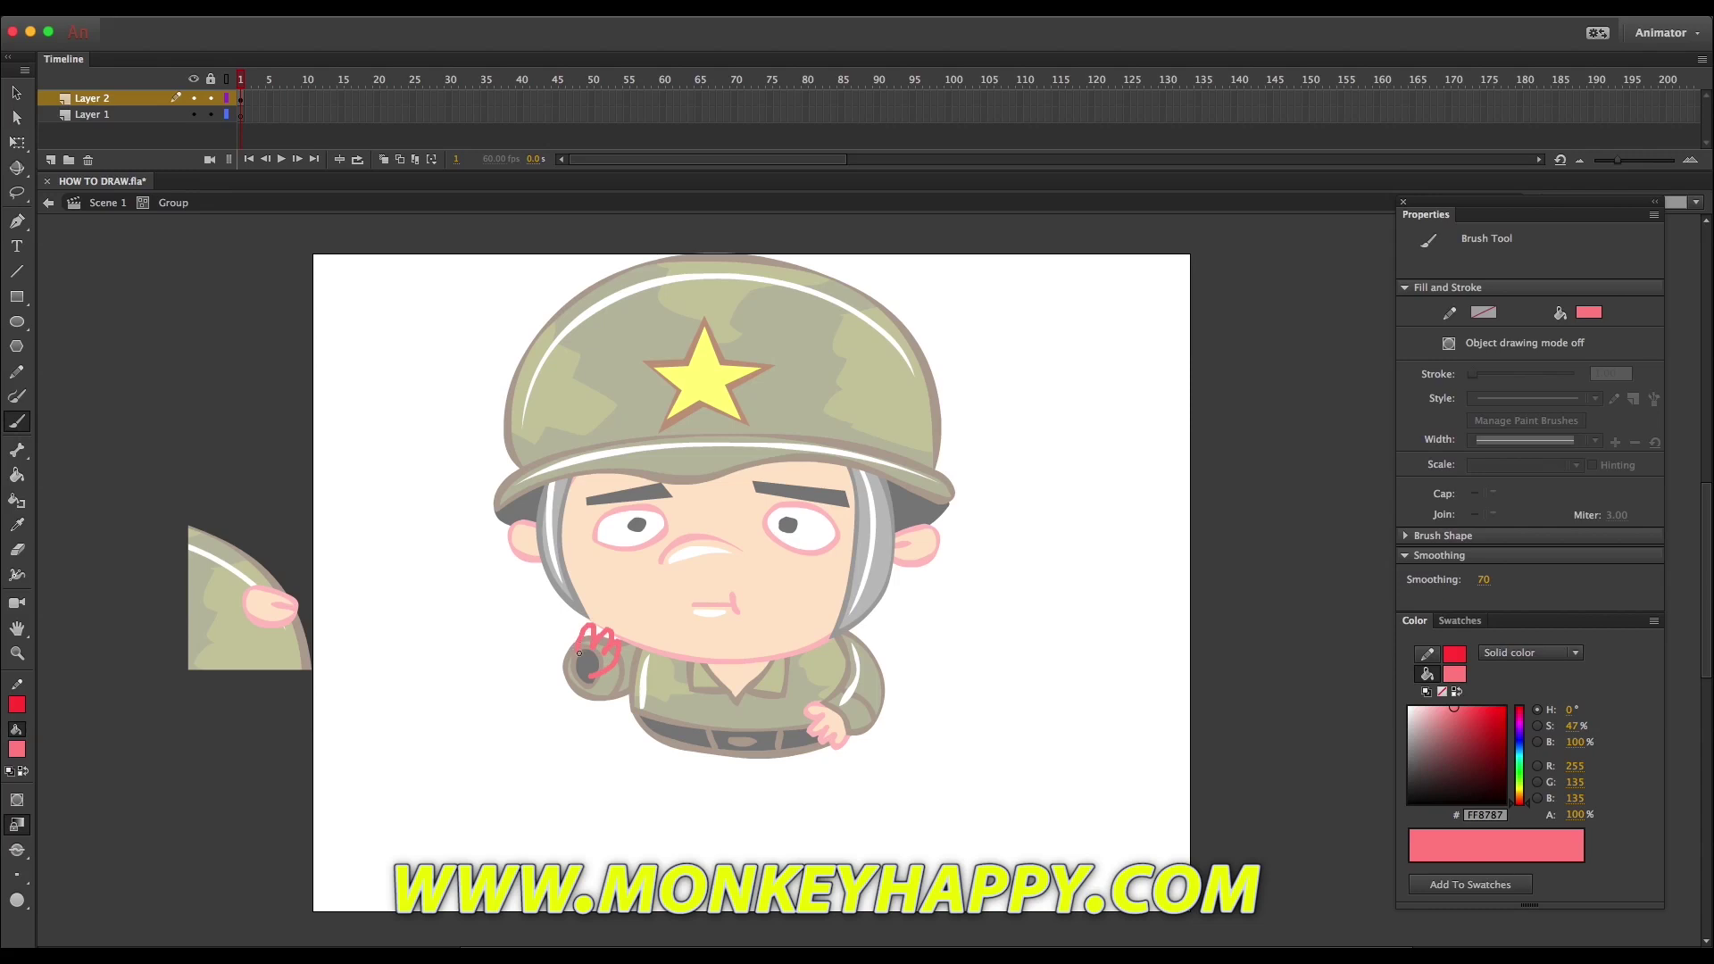
Fill the raised hand with the pale skin tone FFE6CC sampled from the dimmed face.
key("i")
left_click(625, 625)
left_click(585, 654)
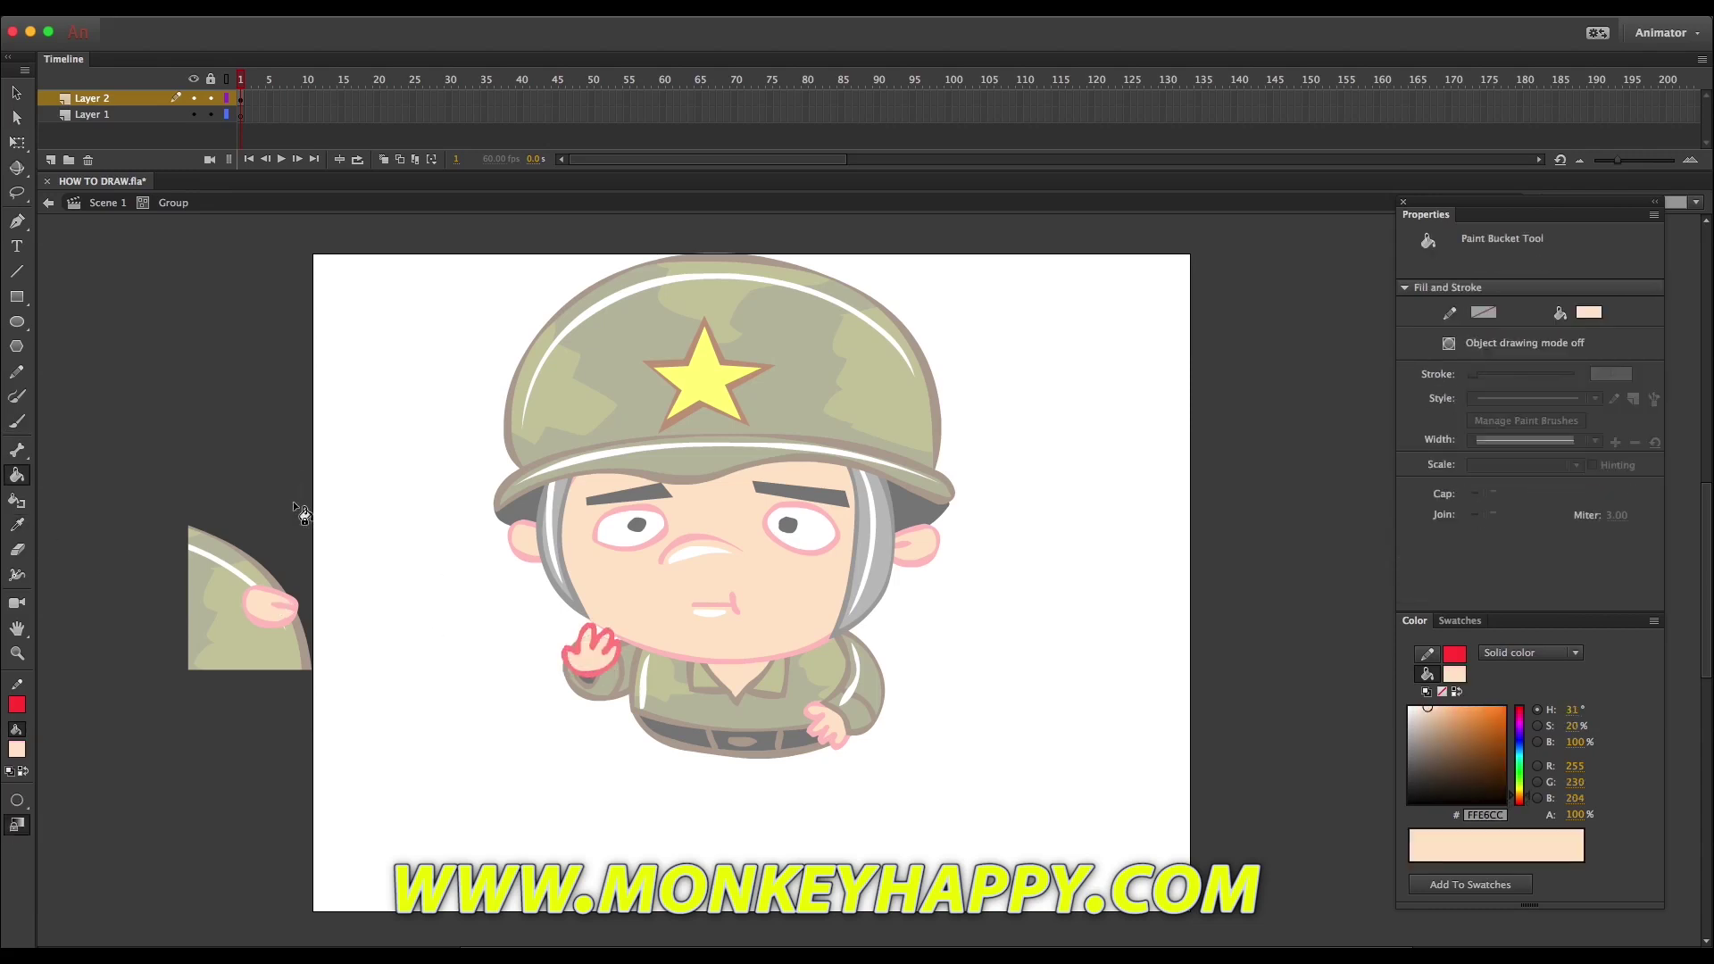
key("v")
double_click(379, 557)
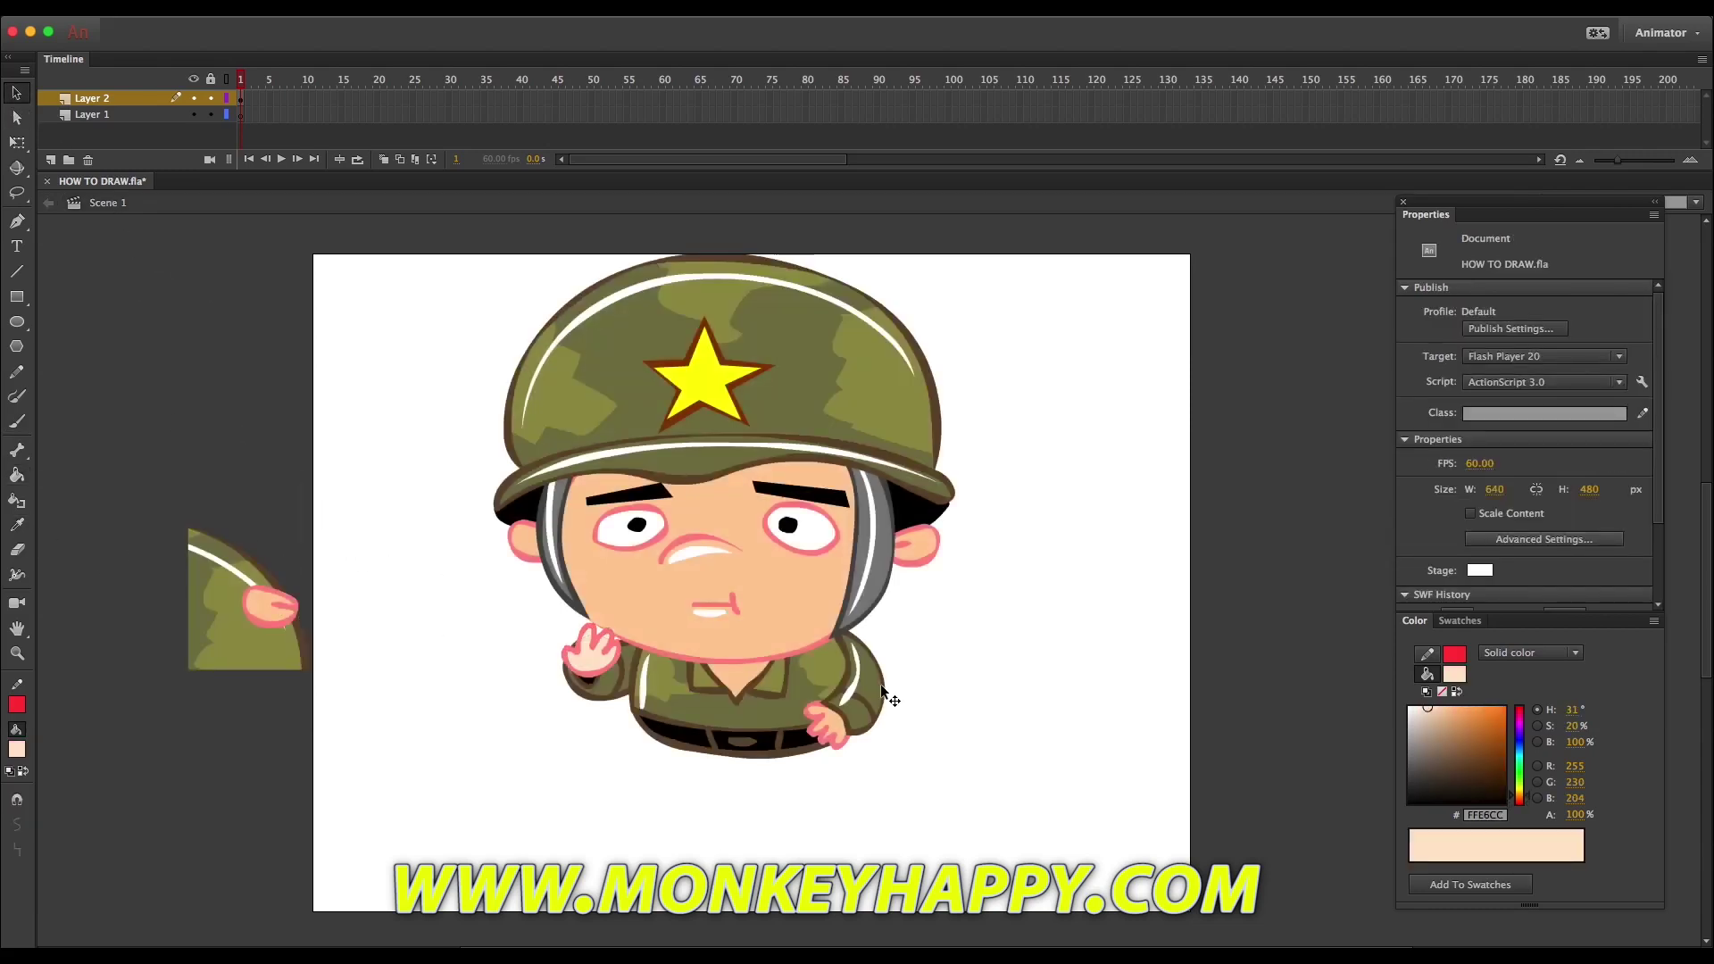
Sample skin tone FFCC99 from the face and refill the raised hand inside its group.
key("i")
left_click(584, 509)
key("v")
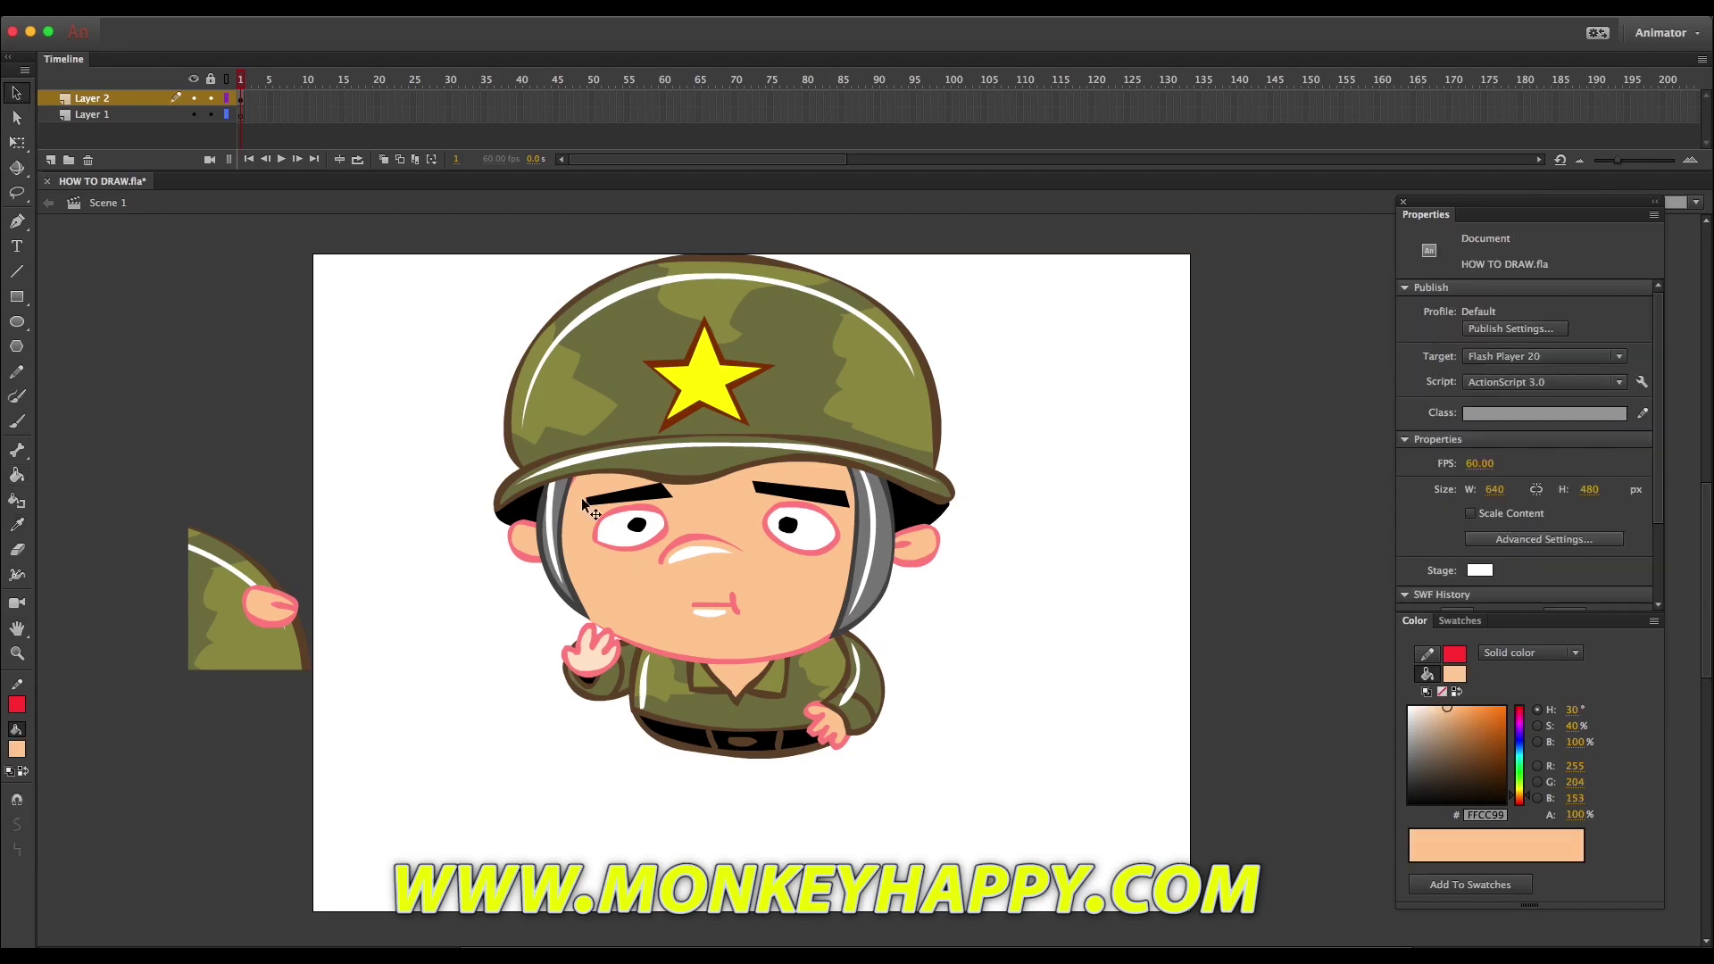
double_click(611, 658)
key("k")
left_click(591, 657)
double_click(190, 265)
Move the raised hand slightly outward, away from the torso, over the cuff opening.
key("v")
left_click_drag(593, 657, 583, 659)
left_click(402, 541)
Sample brown 66492C and paint a rounded leg outline below the left end of the belt.
left_click(17, 525)
left_click(267, 573)
key("b")
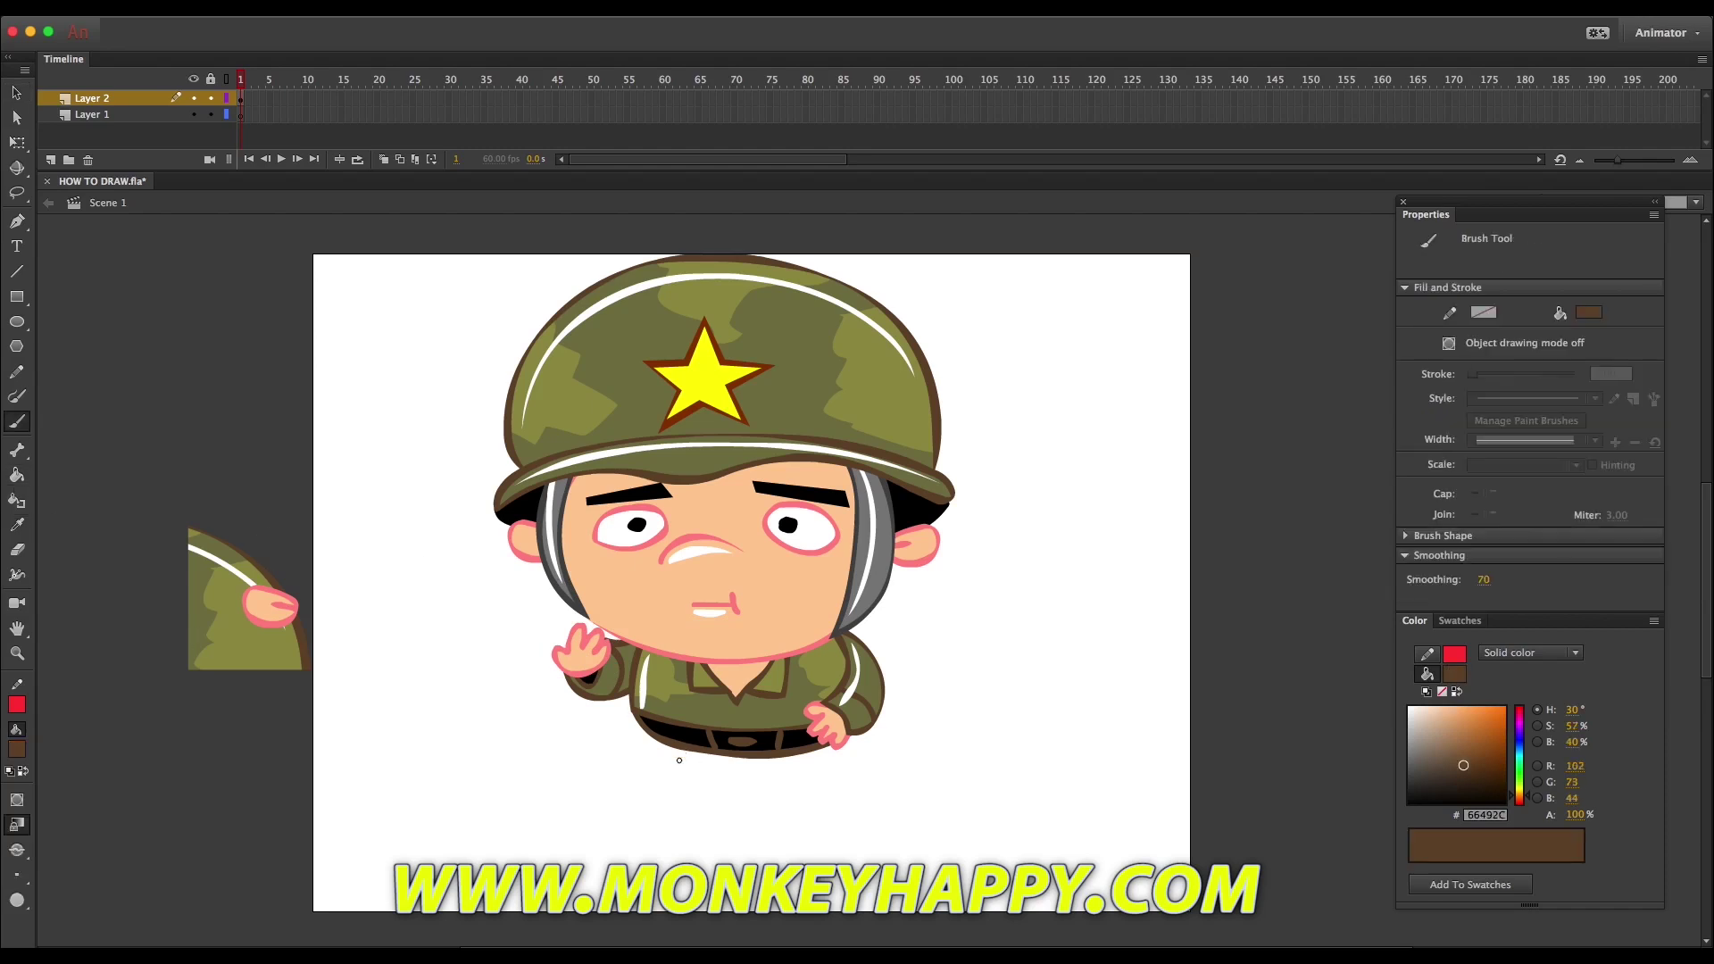
mouse_move(667, 765)
left_mouse_down()
mouse_move(712, 735)
mouse_move(643, 727)
left_mouse_up()
Fill the leg outline with dark olive 777647 sampled from the helmet reference piece.
left_click(17, 525)
left_click(199, 597)
left_click(680, 758)
Group the leg shape below the belt and smooth its outline.
key("v")
left_click(659, 754)
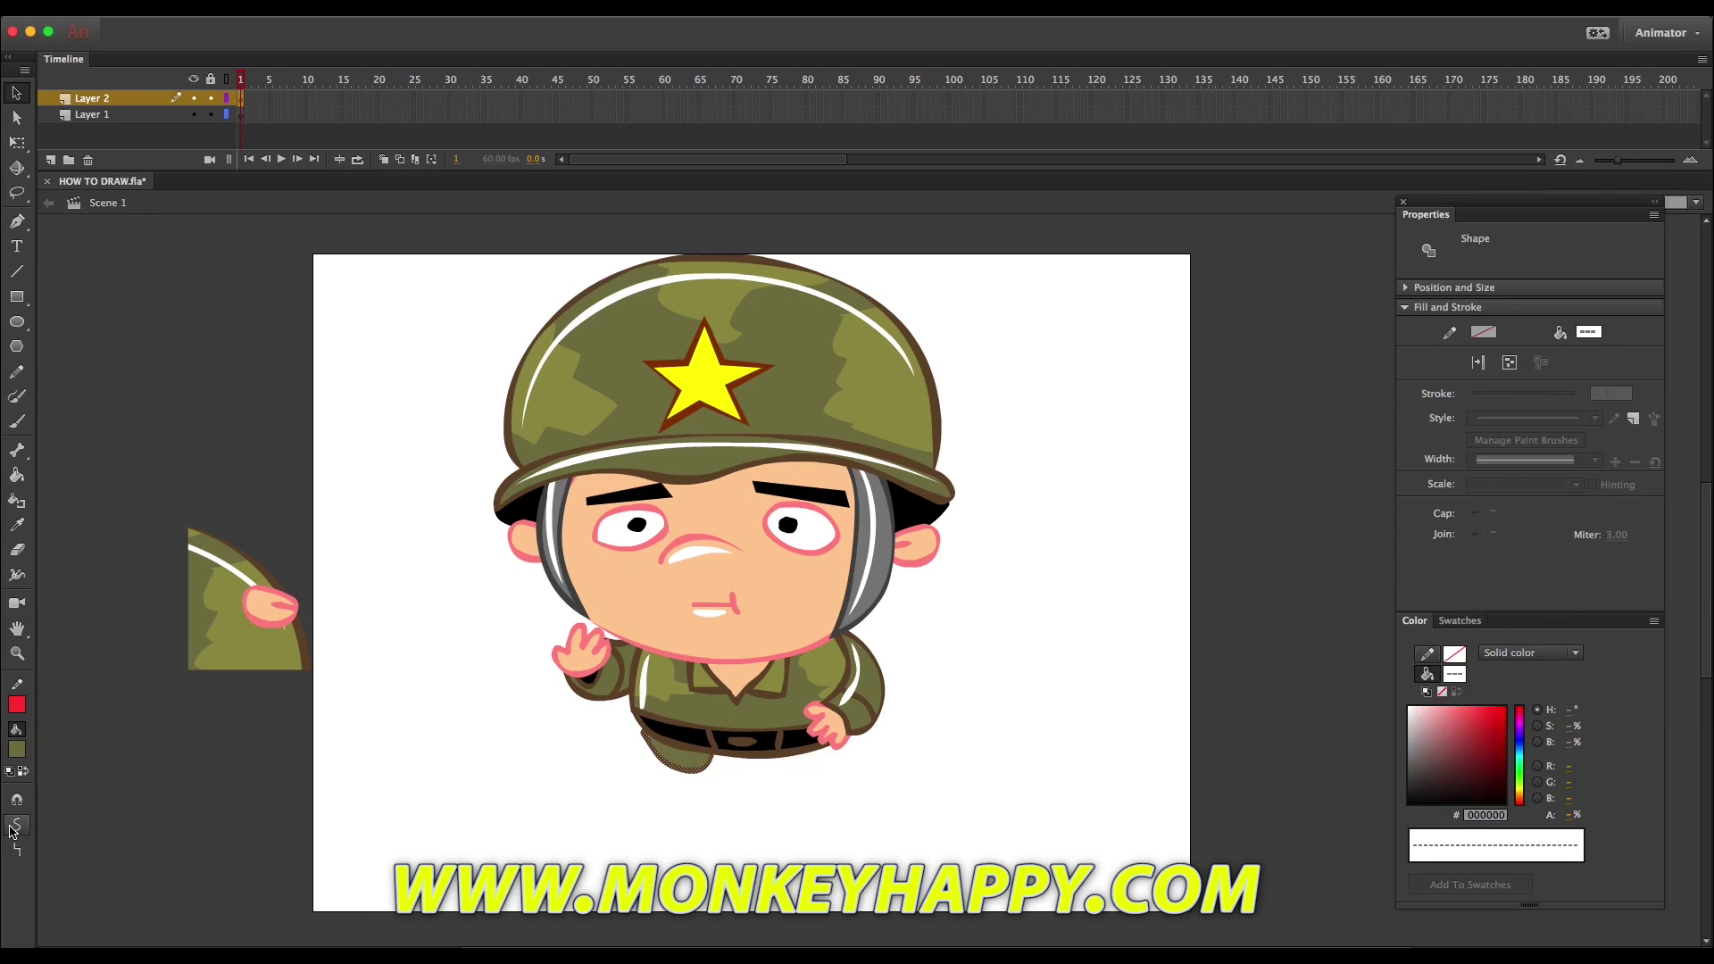
double_click(638, 748)
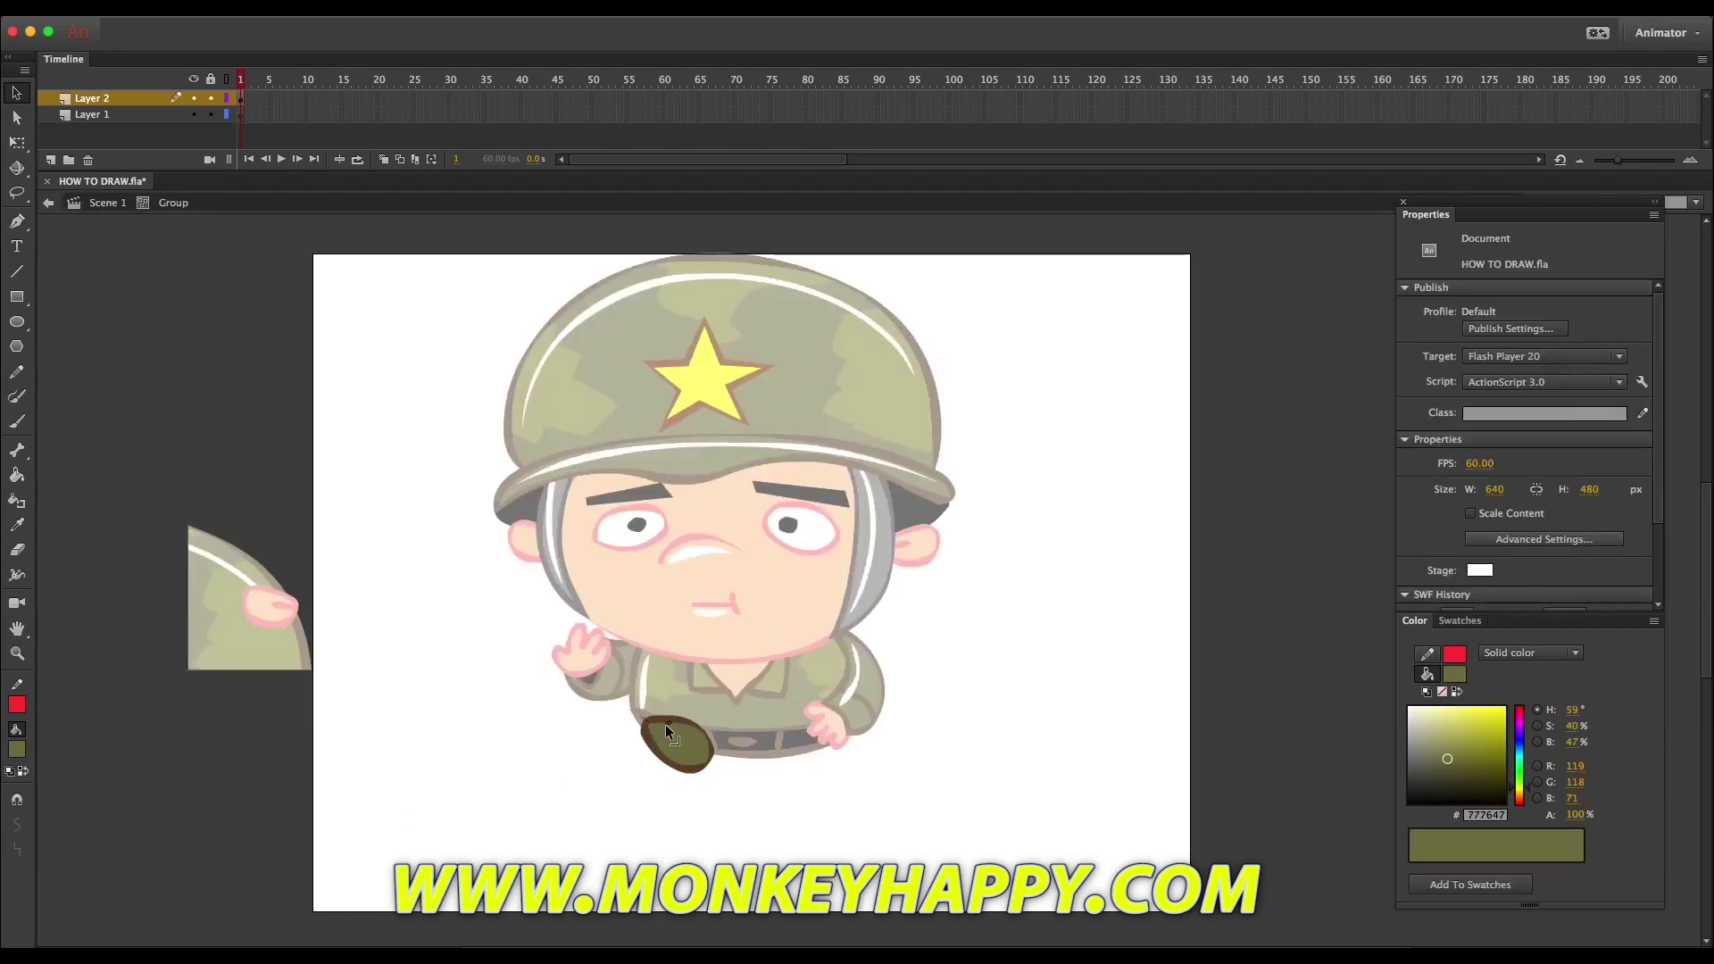
left_click(662, 725)
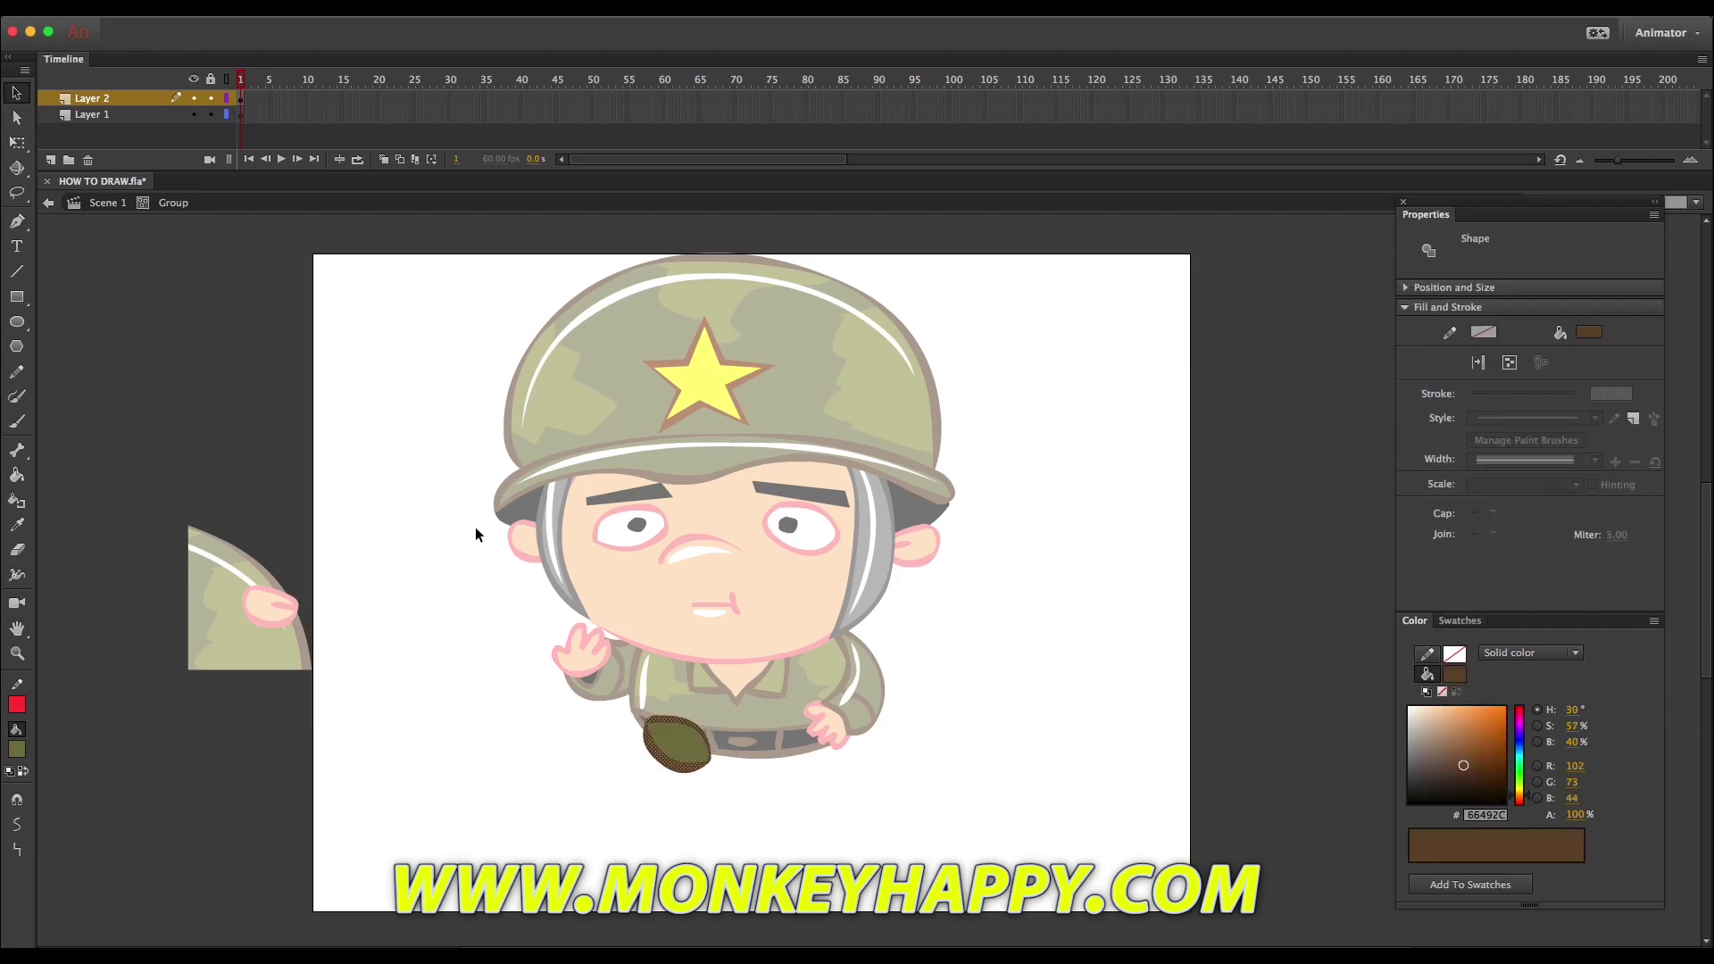
double_click(363, 538)
Paint a solid black boot (000000) below the leg and add dark grey 565656 highlights to it.
key("b")
left_click_drag(670, 759, 706, 794)
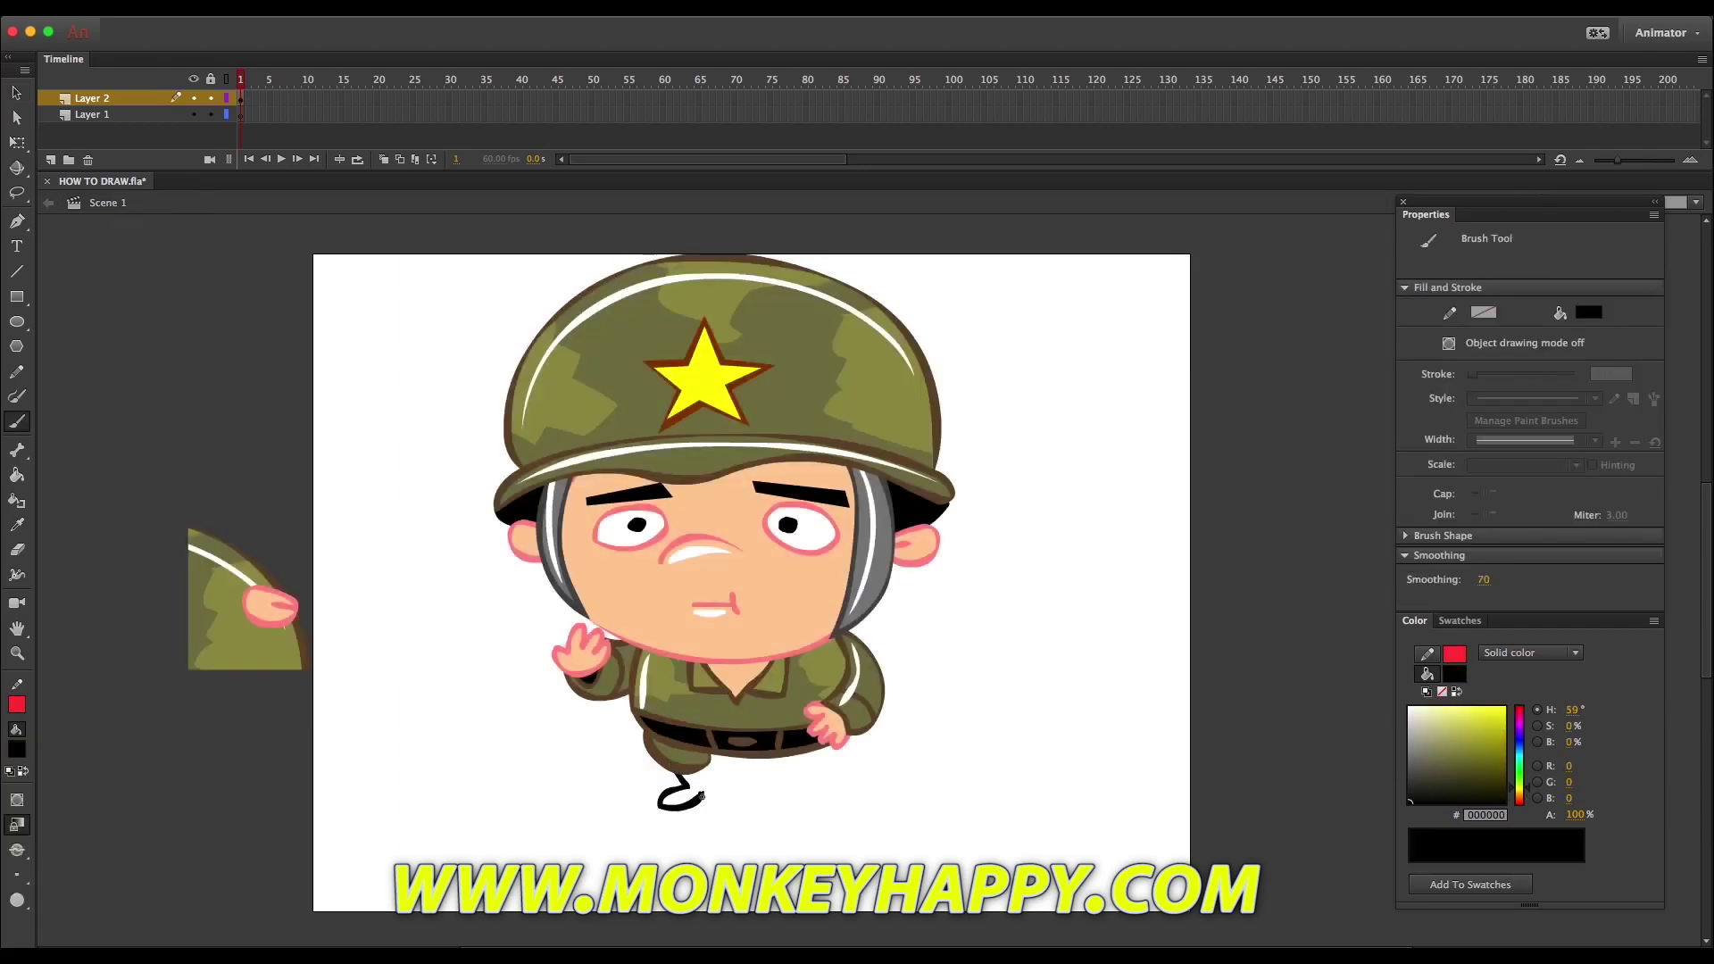
key("k")
left_click(713, 804)
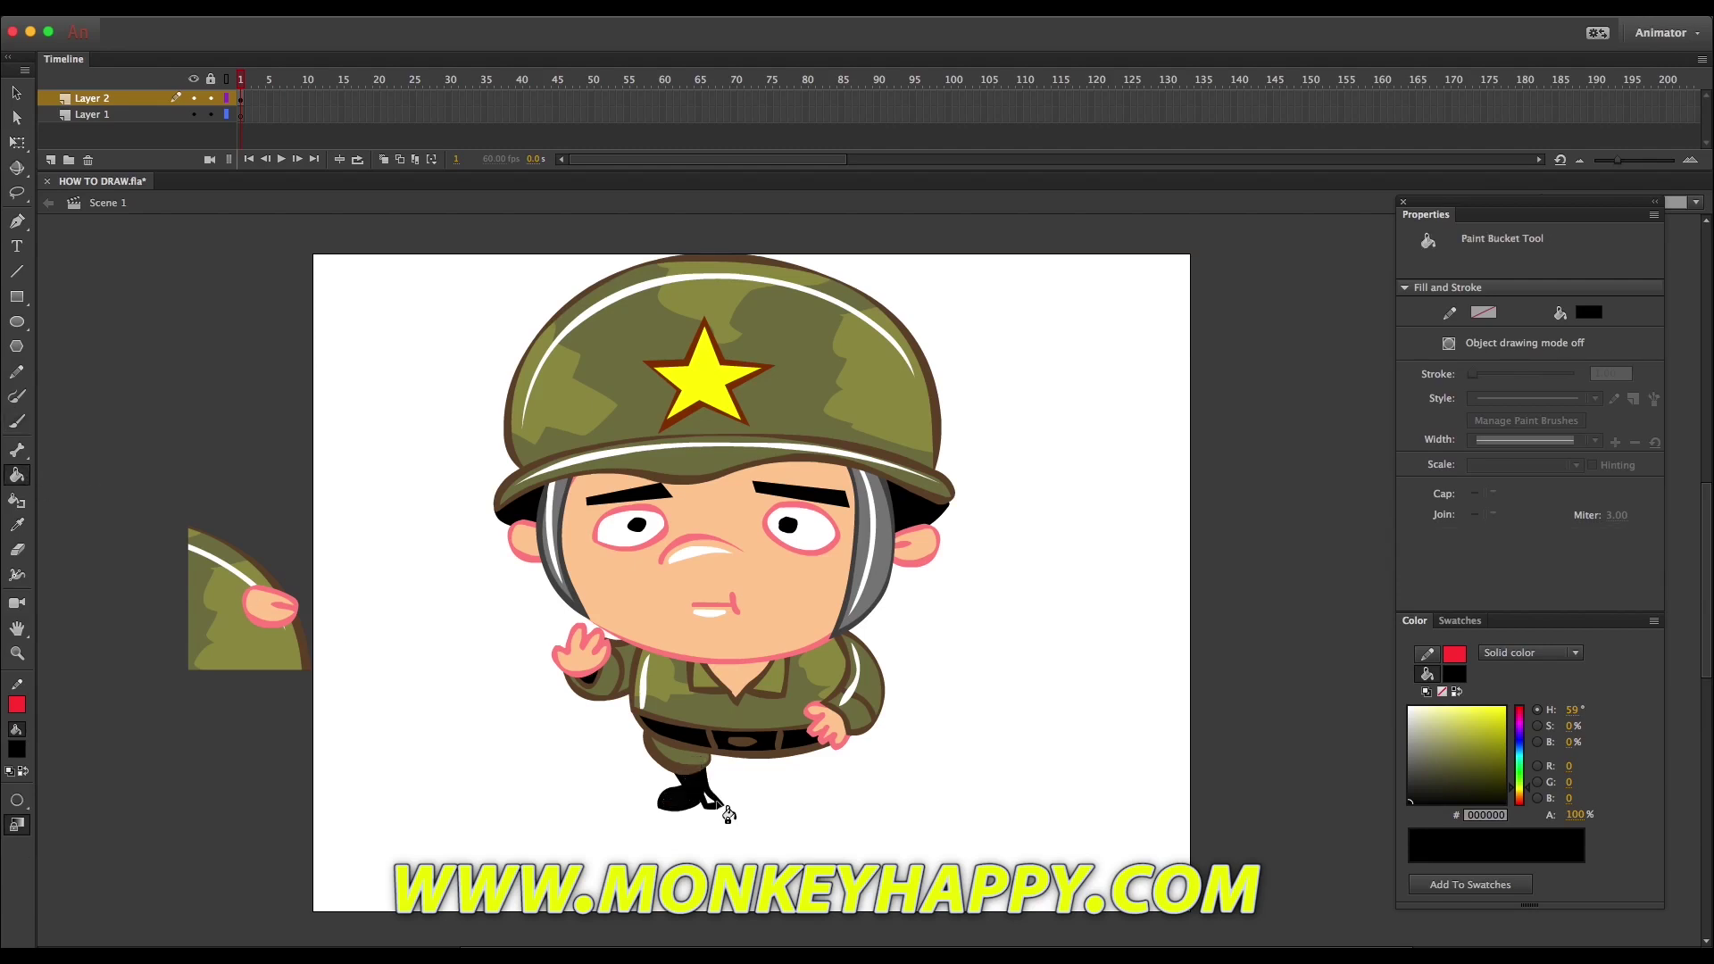
key("b")
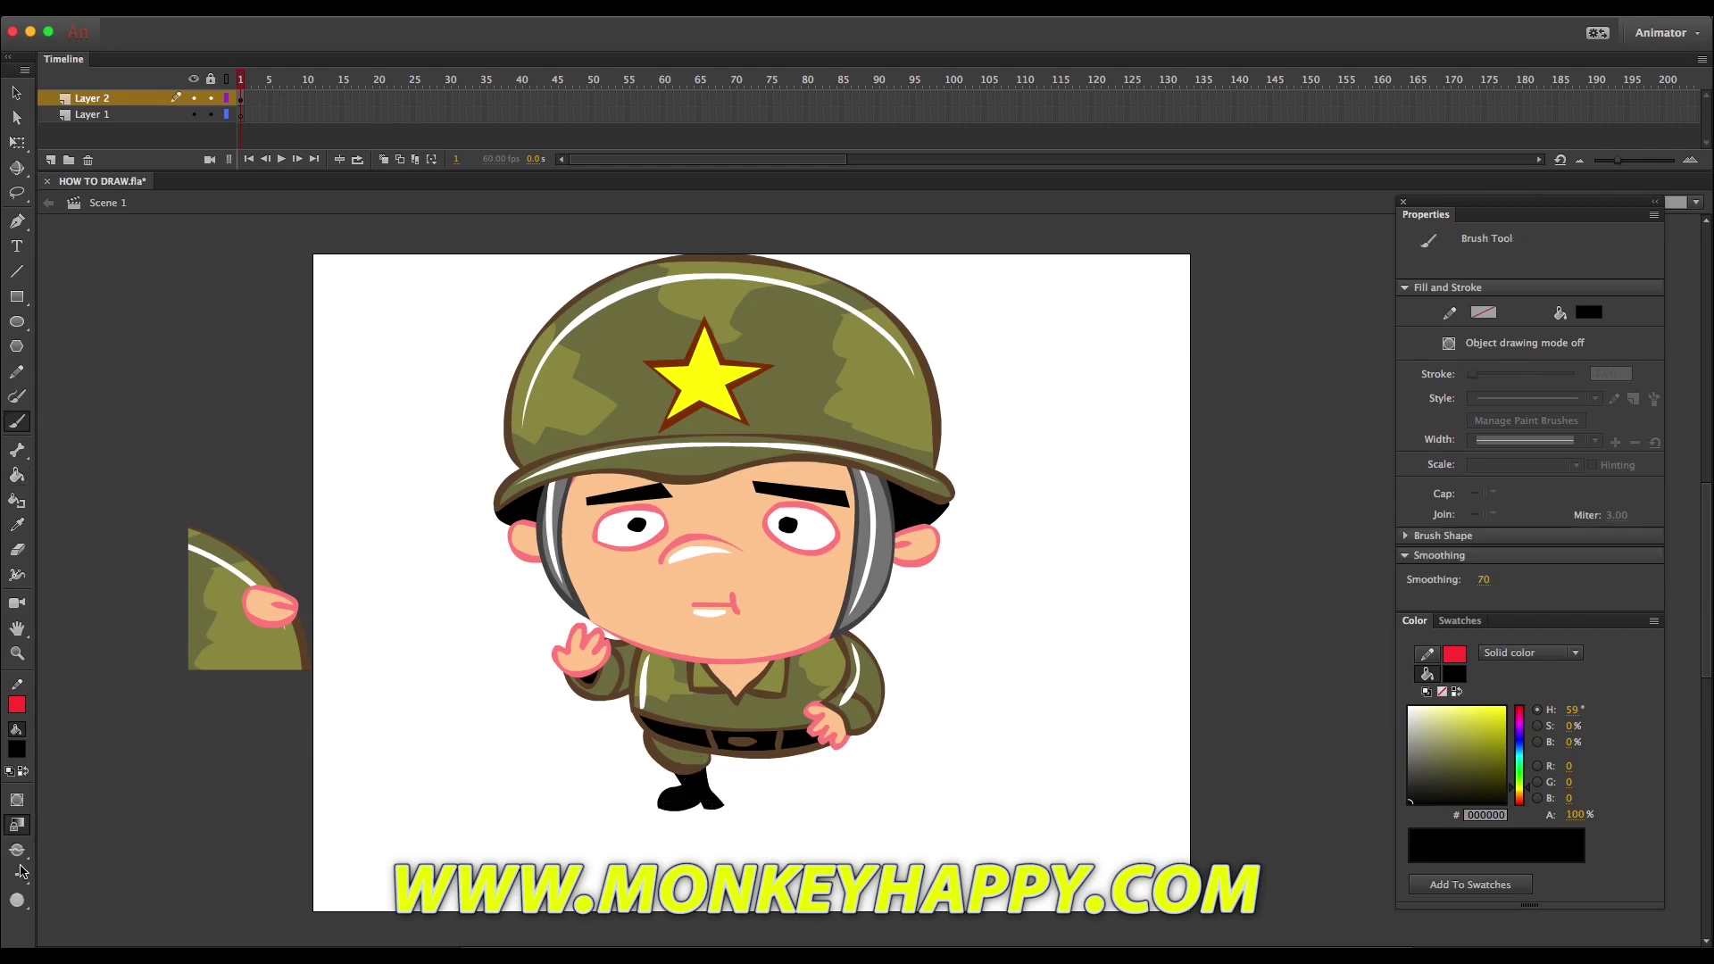
left_click(1410, 771)
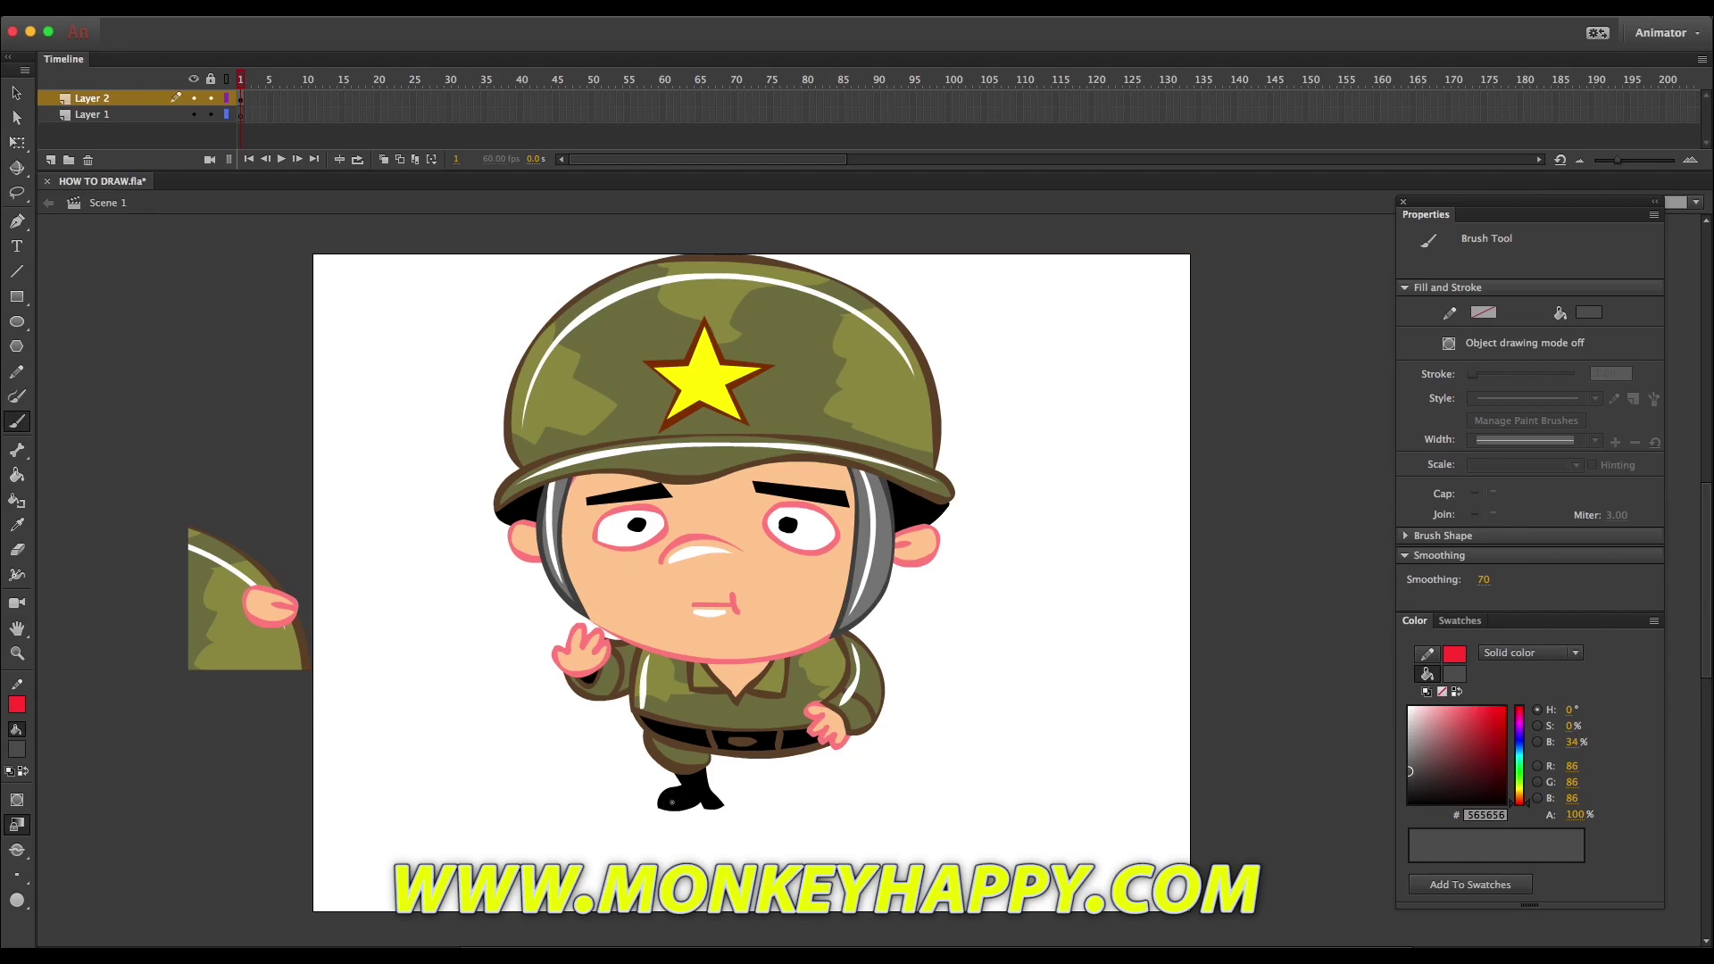
Convert the leg and its boot together into a movie clip symbol named "soldier leg".
key("v")
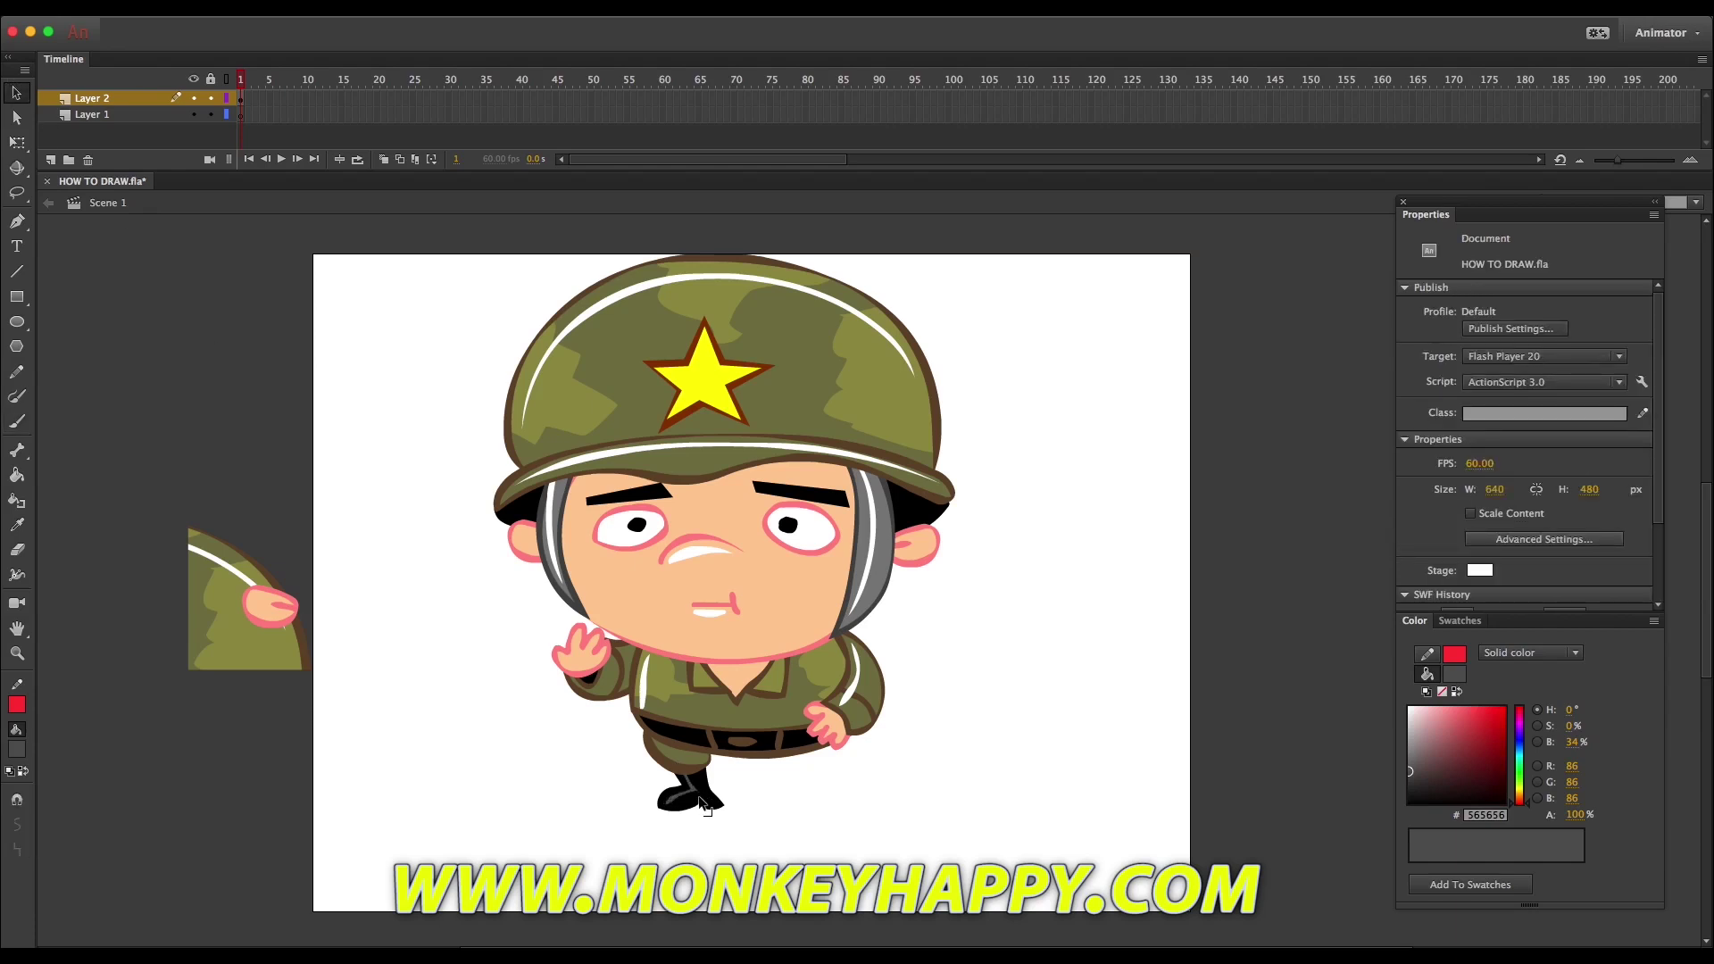
left_click(708, 807)
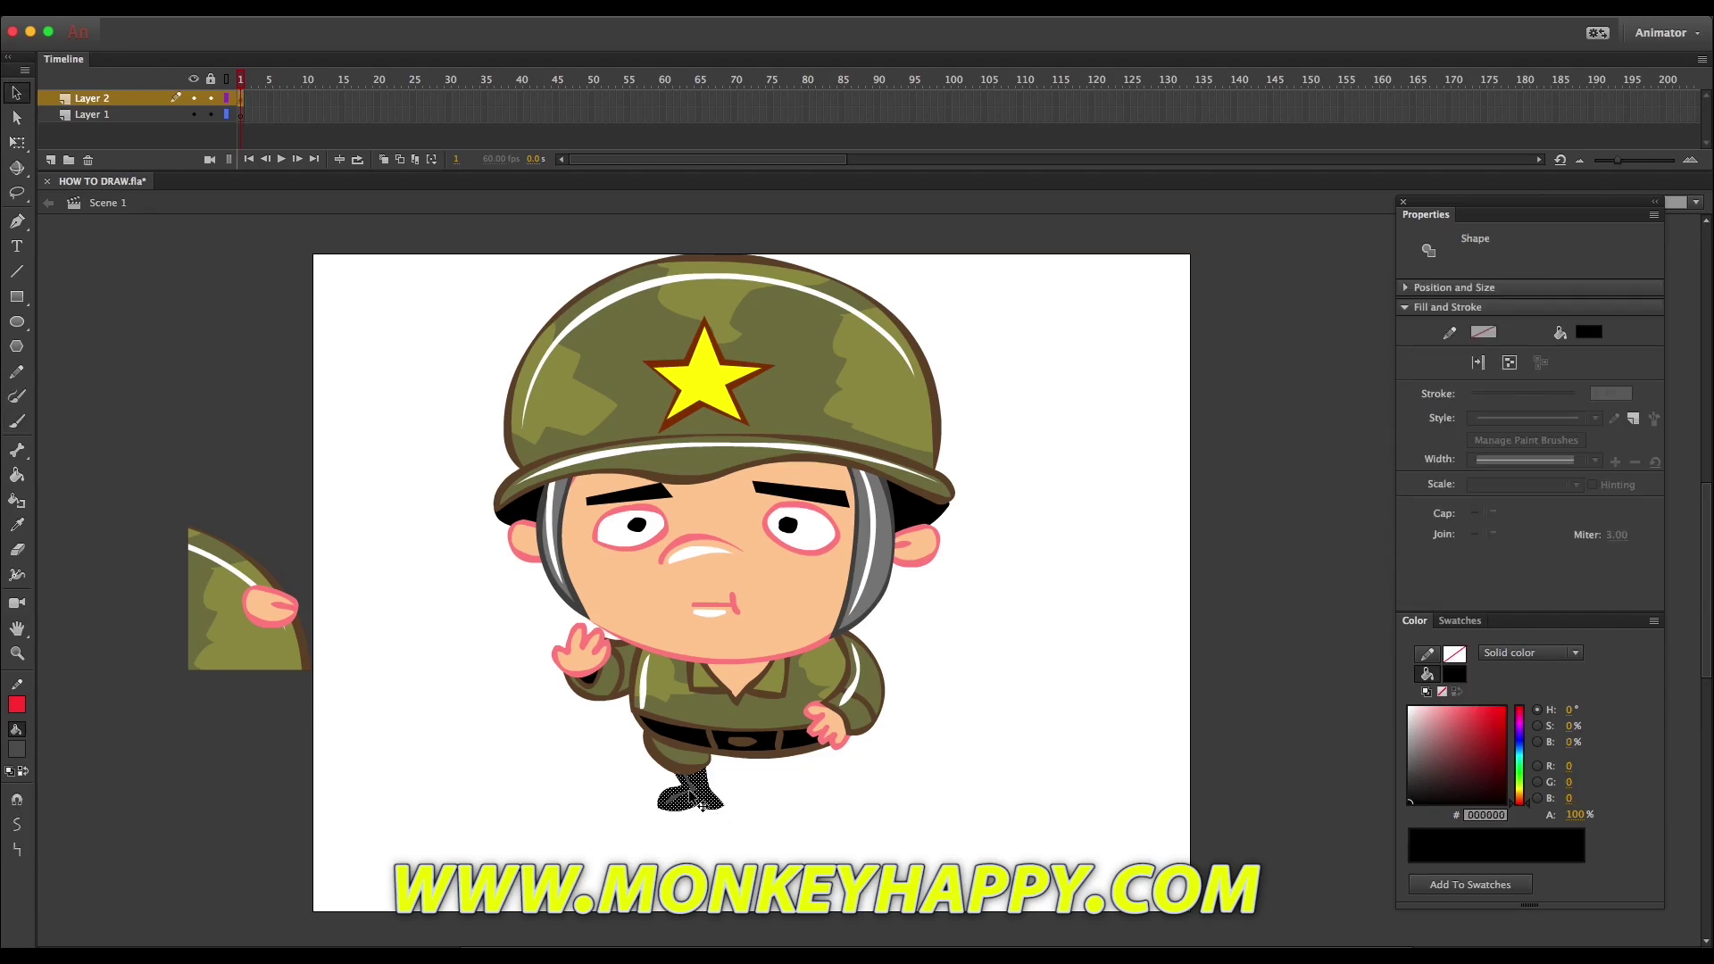
left_click(321, 7)
left_click(321, 8)
key("Return")
Set the leg's pivot at the hip and place a duplicate leg under the opposite end of the belt.
key("q")
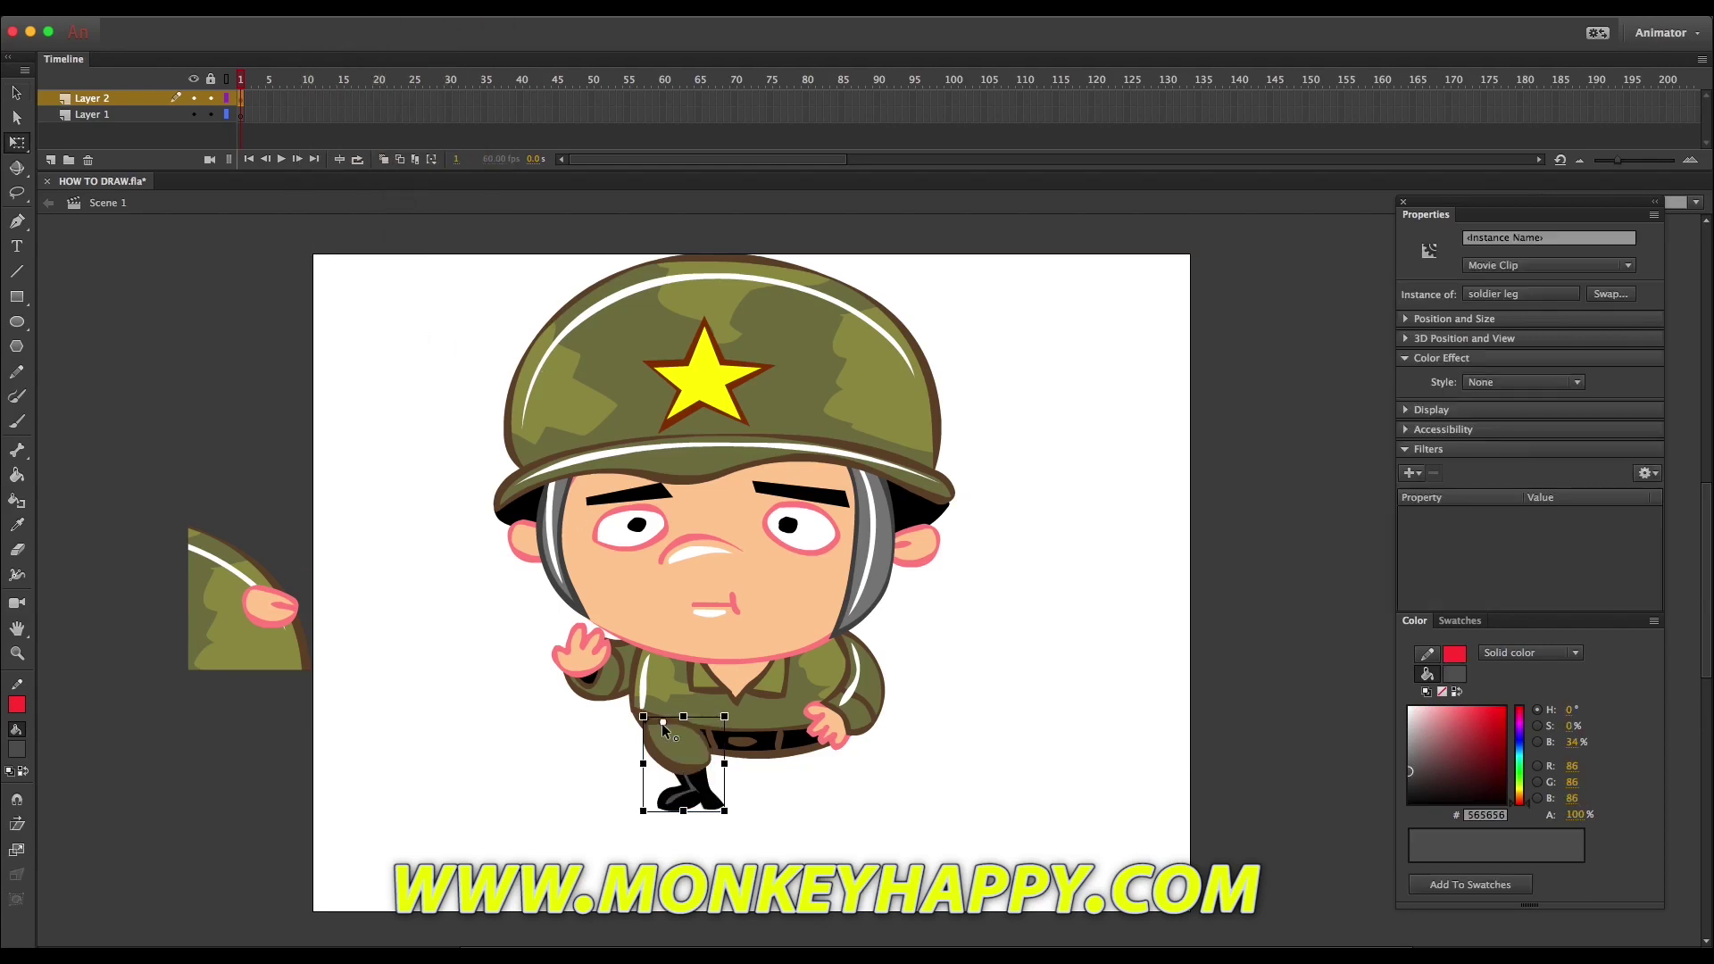
left_click_drag(677, 759, 813, 795)
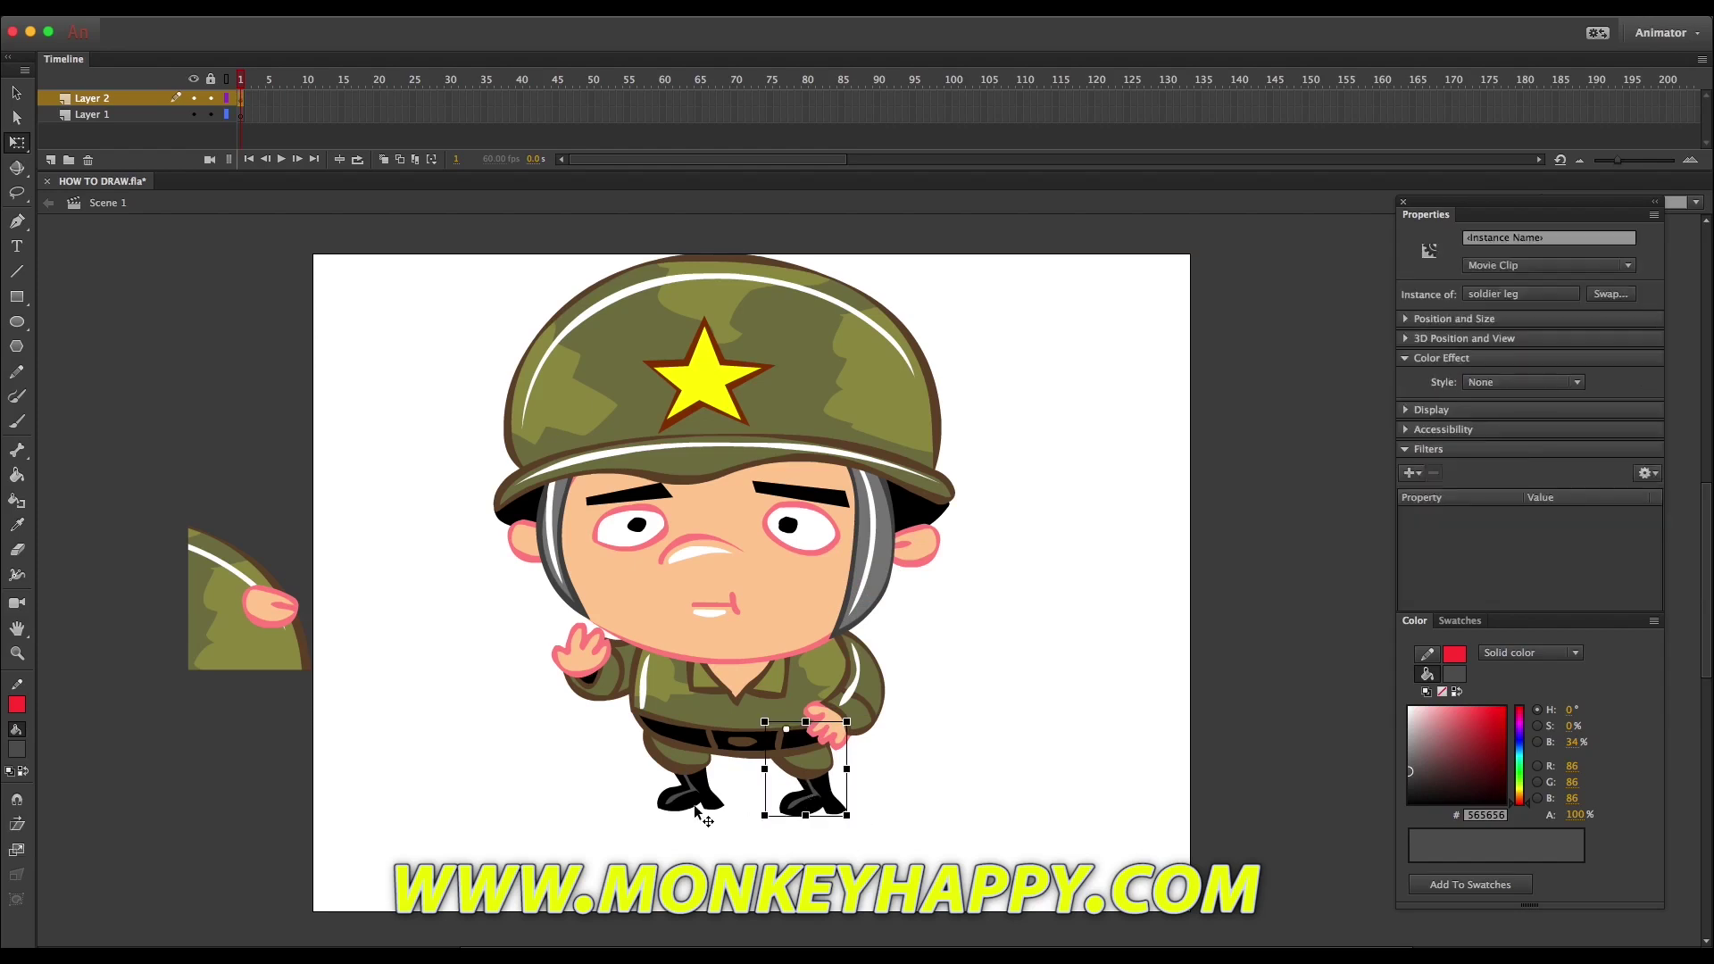
key("Right")
key("Right")
key("Right")
key("Right")
key("Right")
left_click(916, 777)
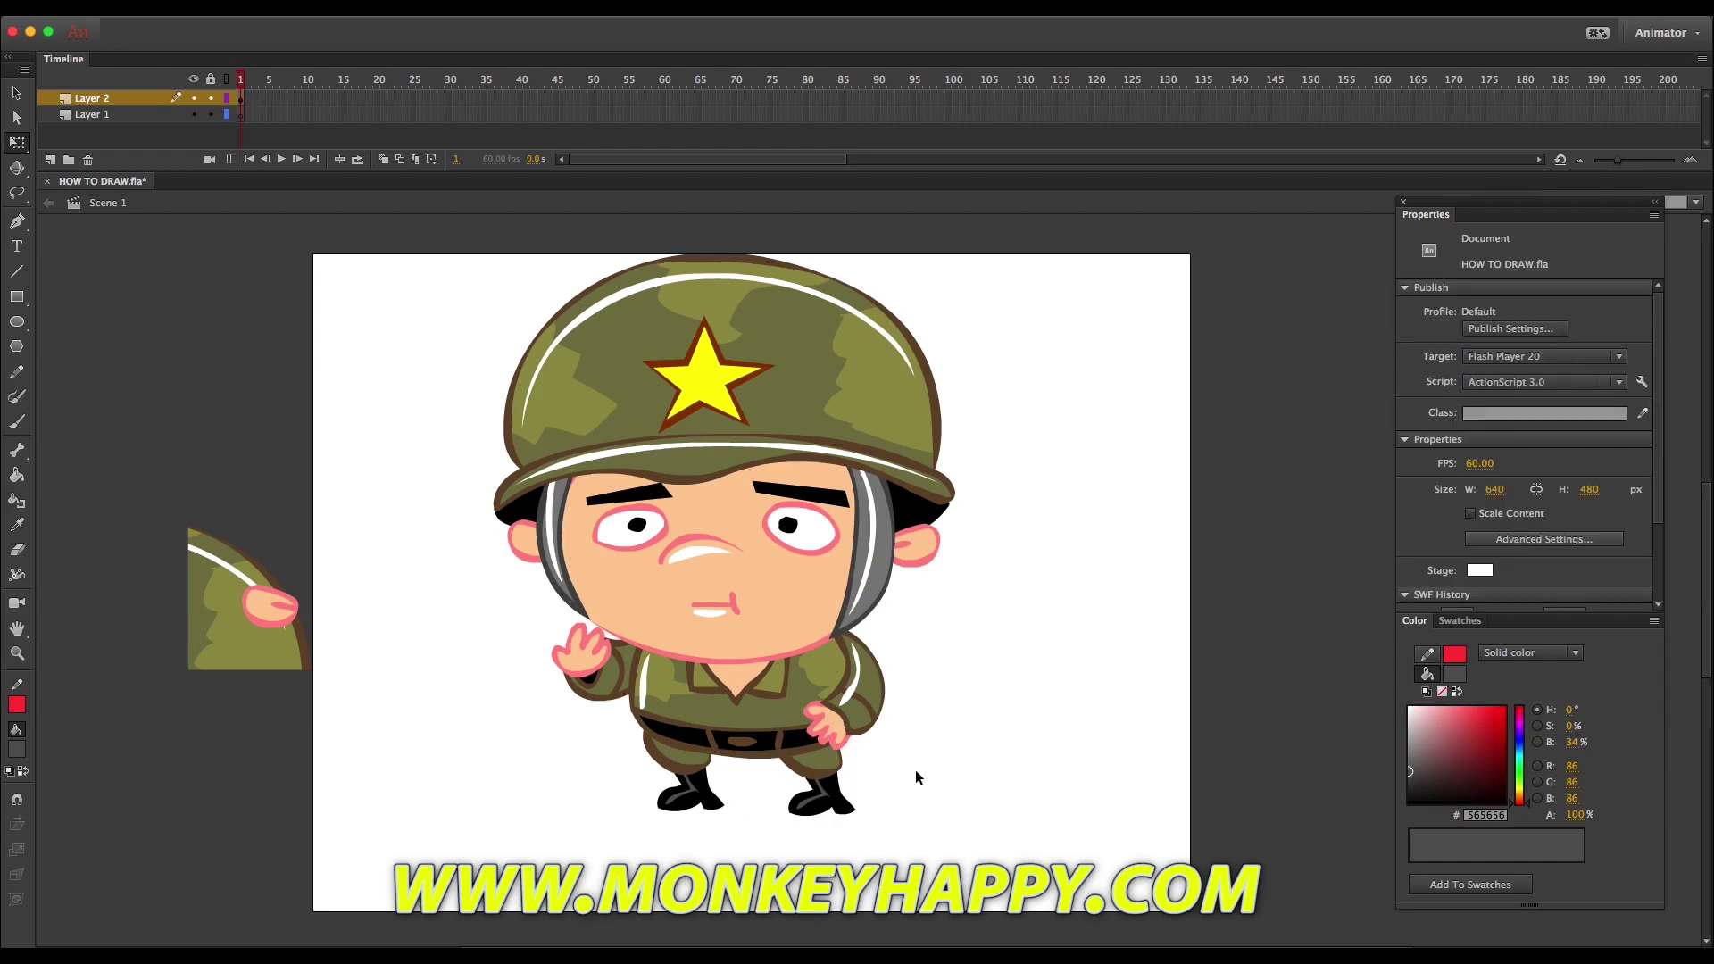
In a new group, brush the outlines of the rifle's body, carry handle, front slot and stock in dark grey 252525.
double_click(585, 688)
key("b")
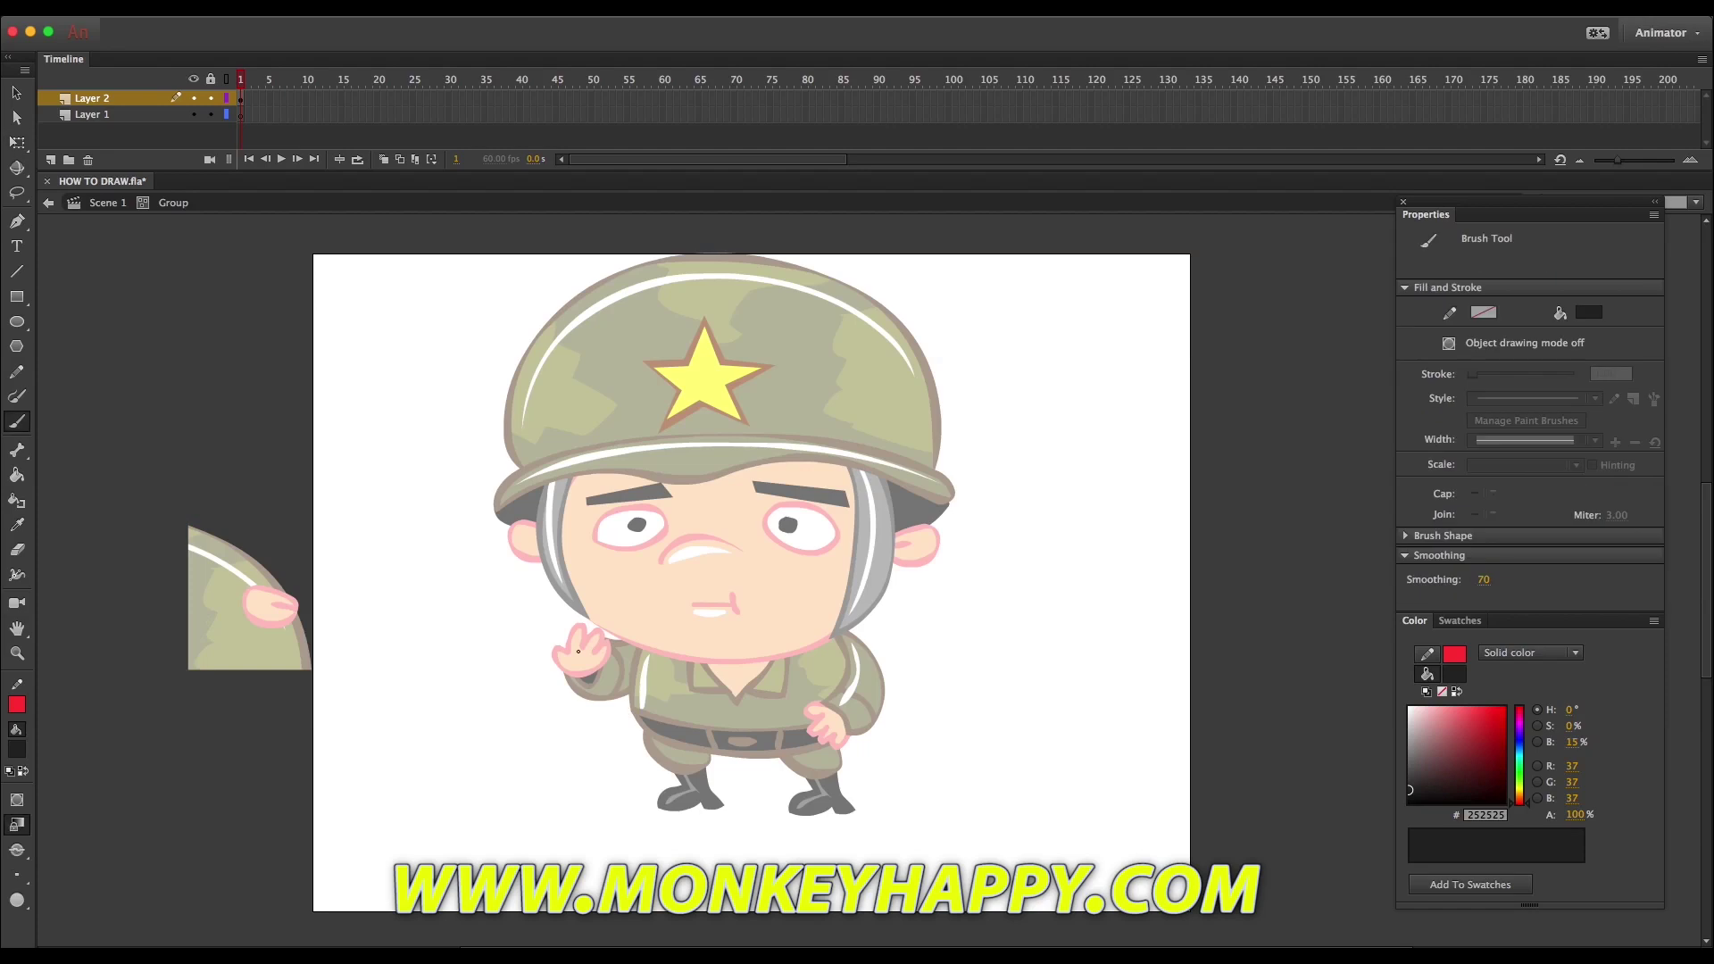
left_click_drag(614, 572, 777, 569)
key("super+z")
left_click(17, 849)
left_click(17, 875)
left_click(67, 758)
left_click_drag(575, 582, 784, 582)
left_click_drag(574, 612, 772, 629)
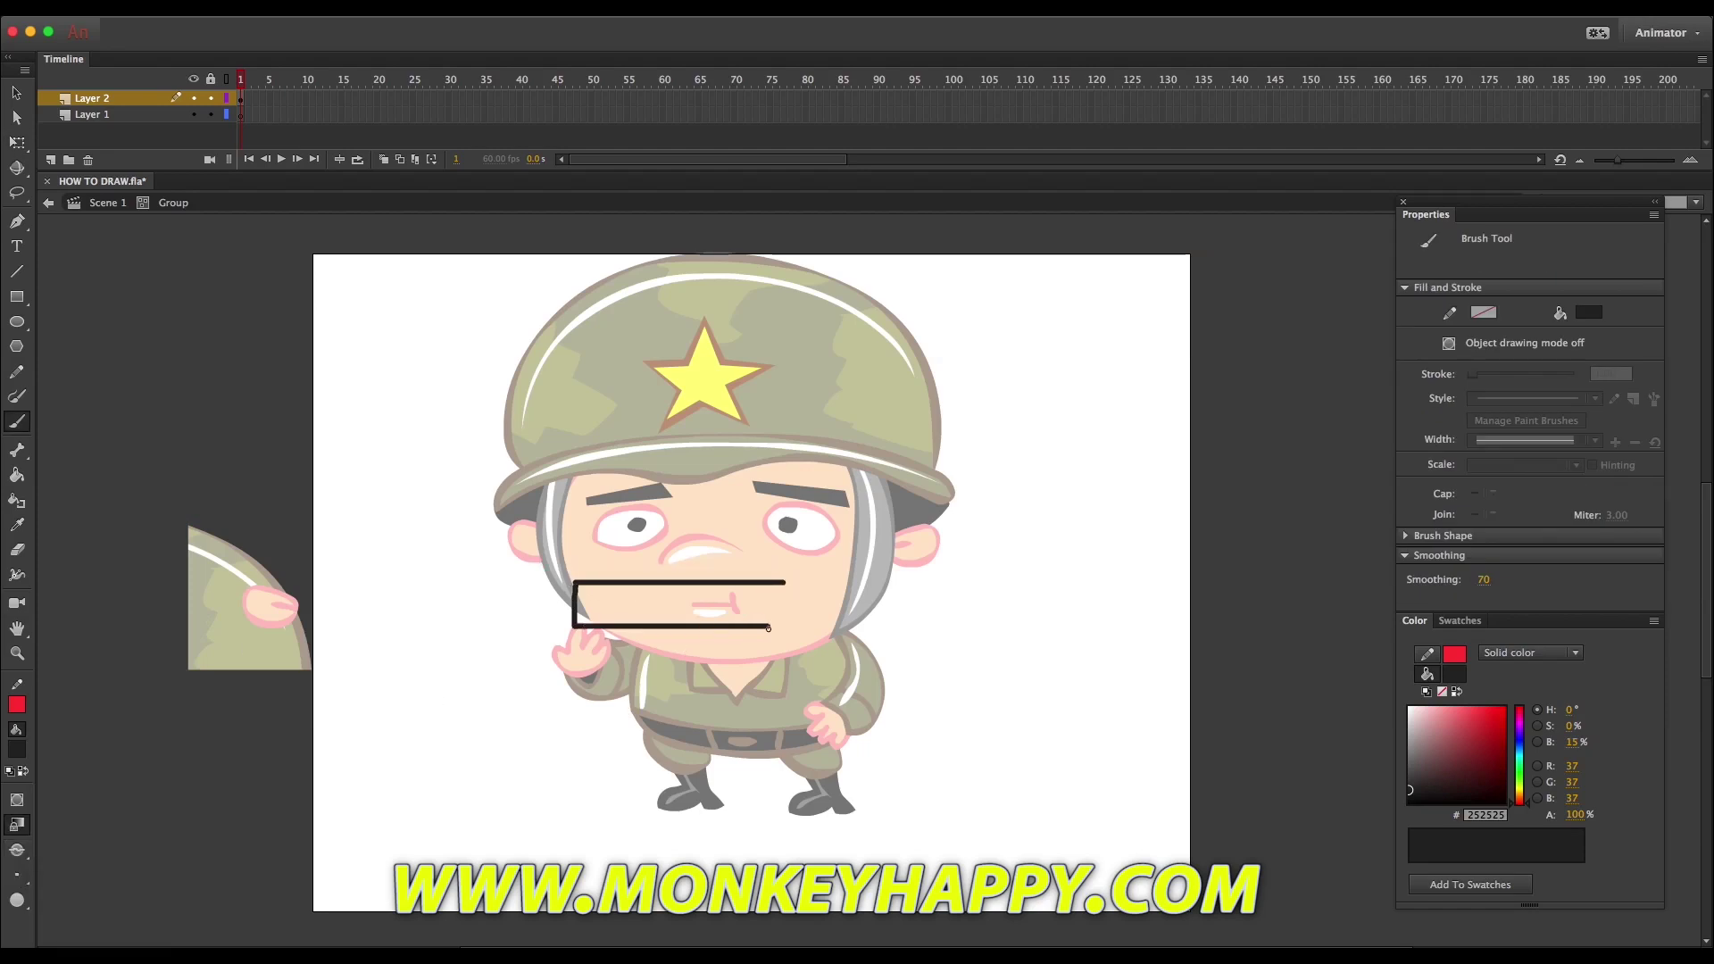
key("super+z")
mouse_move(574, 583)
left_mouse_down()
mouse_move(578, 643)
mouse_move(883, 626)
mouse_move(835, 644)
mouse_move(786, 624)
mouse_move(857, 634)
mouse_move(839, 605)
mouse_move(784, 598)
left_mouse_up()
mouse_move(616, 581)
left_mouse_down()
mouse_move(712, 555)
mouse_move(767, 579)
mouse_move(662, 564)
mouse_move(632, 580)
mouse_move(653, 616)
mouse_move(676, 603)
mouse_move(597, 601)
left_mouse_up()
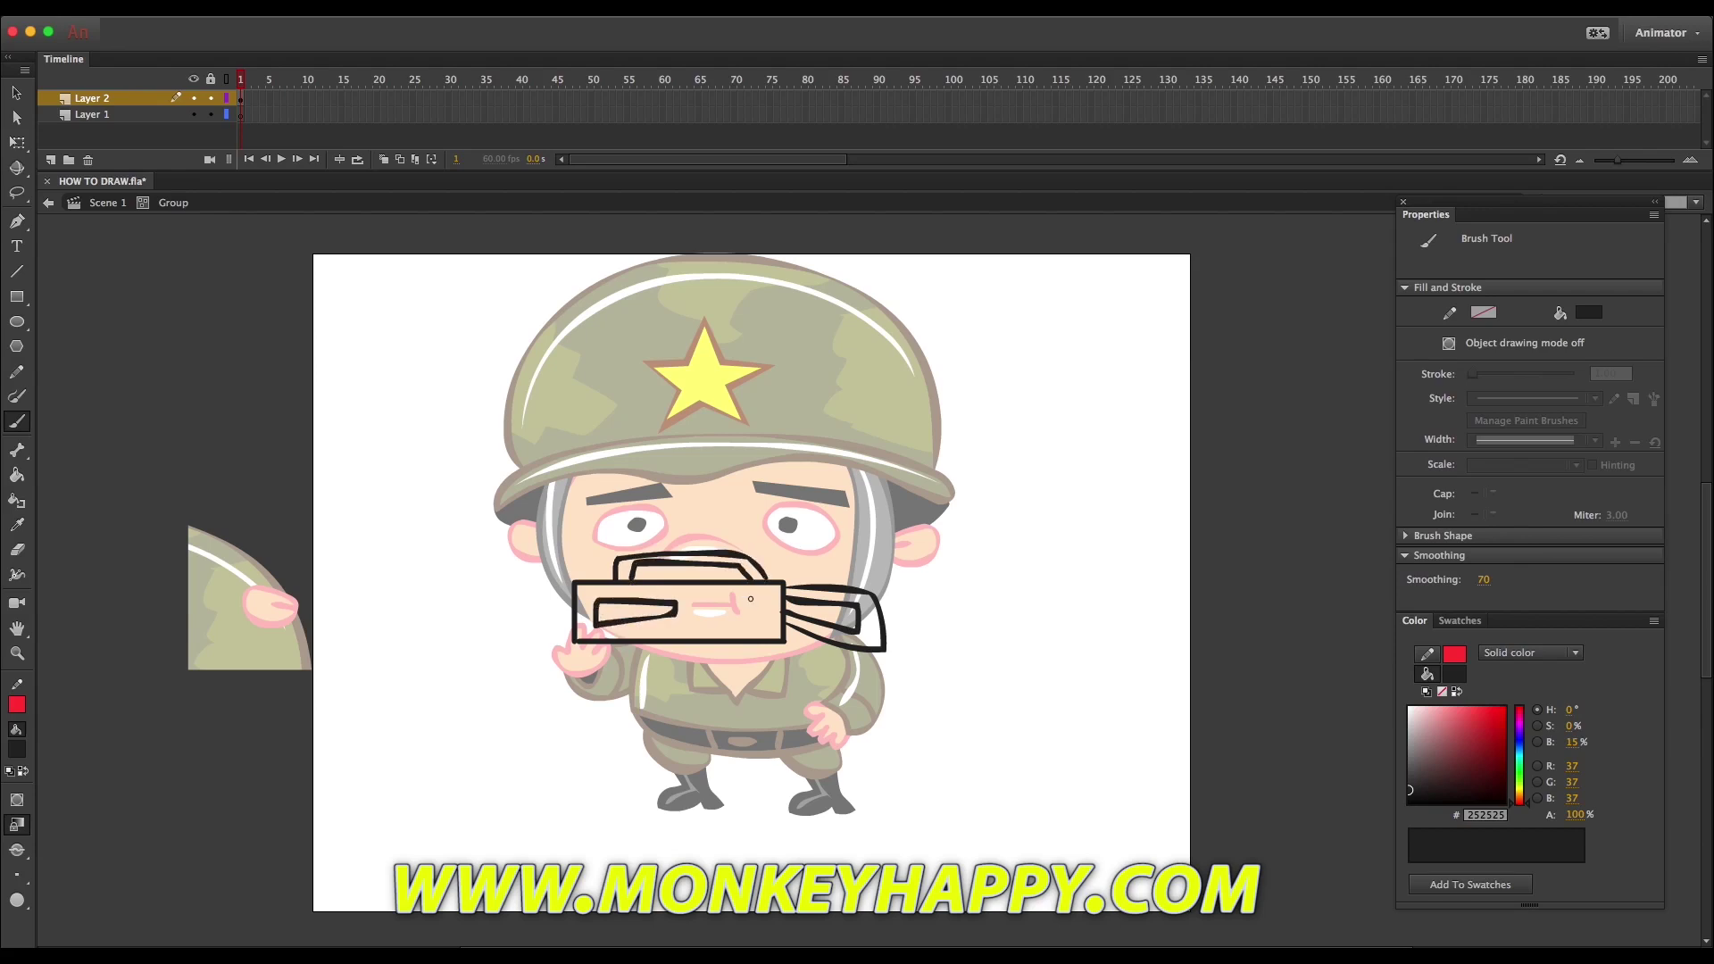
Paint outlines for the rifle's rear slot, trigger guard, curved magazine, stepped barrel and rectangular muzzle.
mouse_move(773, 623)
left_mouse_down()
mouse_move(742, 599)
mouse_move(767, 675)
mouse_move(750, 674)
mouse_move(776, 644)
mouse_move(641, 711)
mouse_move(698, 674)
mouse_move(693, 647)
mouse_move(675, 693)
left_mouse_up()
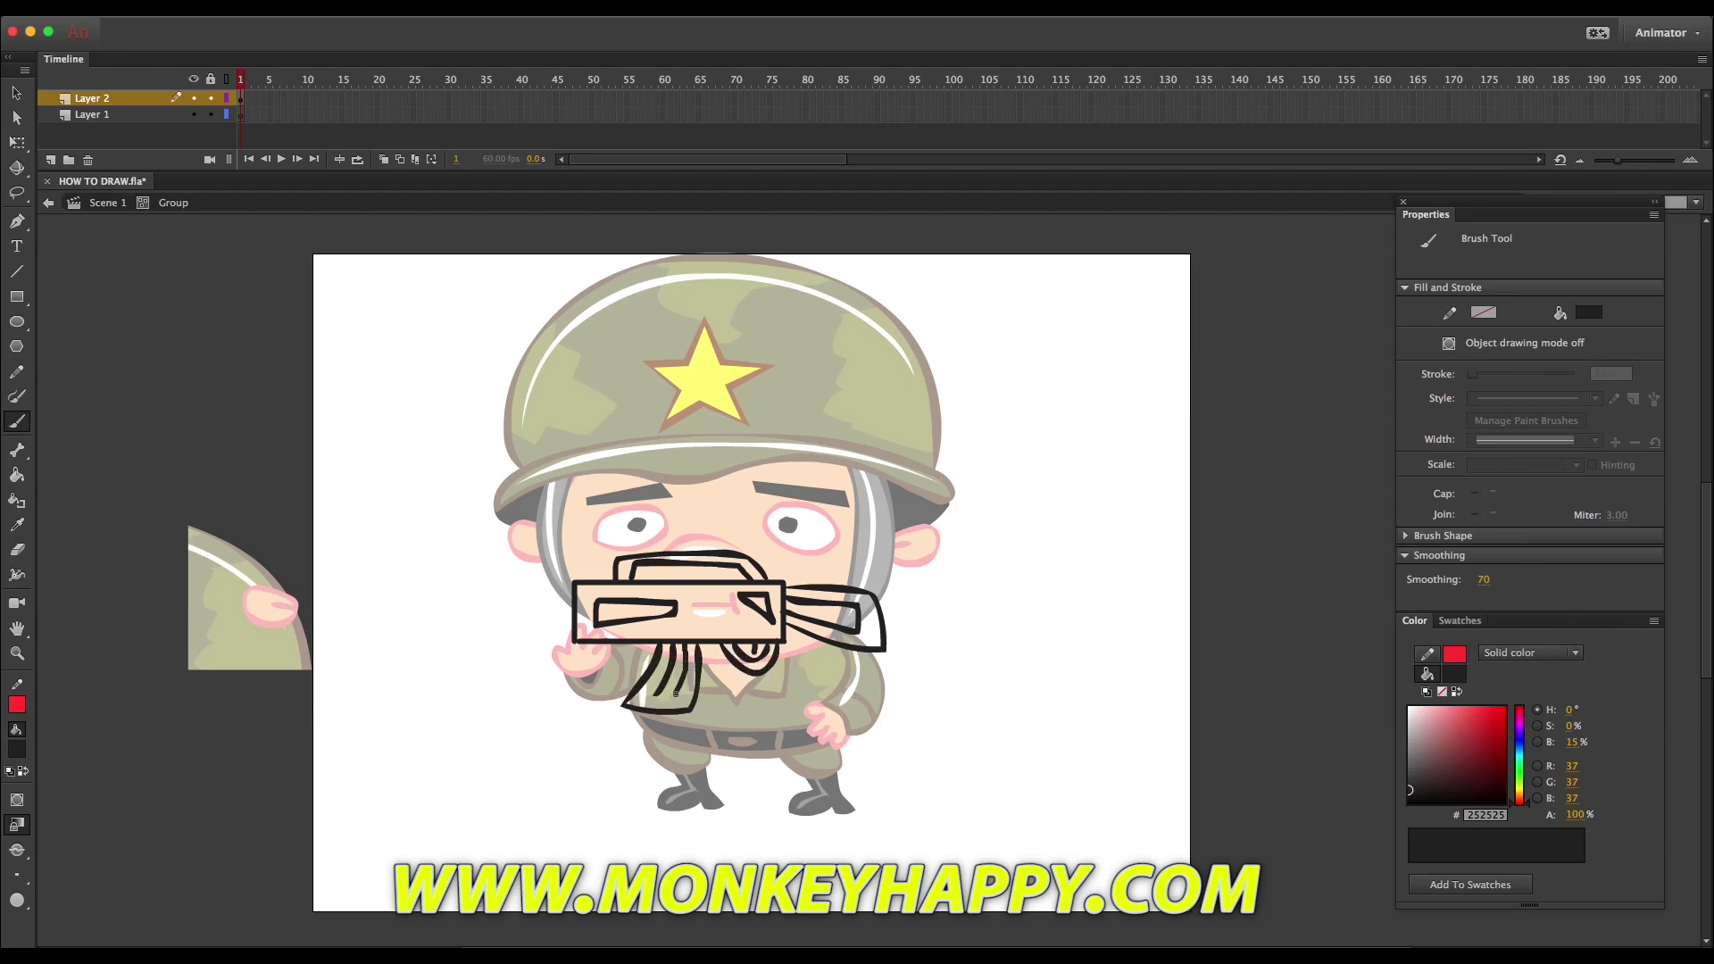
mouse_move(573, 590)
left_mouse_down()
mouse_move(518, 591)
mouse_move(516, 628)
mouse_move(570, 633)
mouse_move(466, 601)
left_mouse_up()
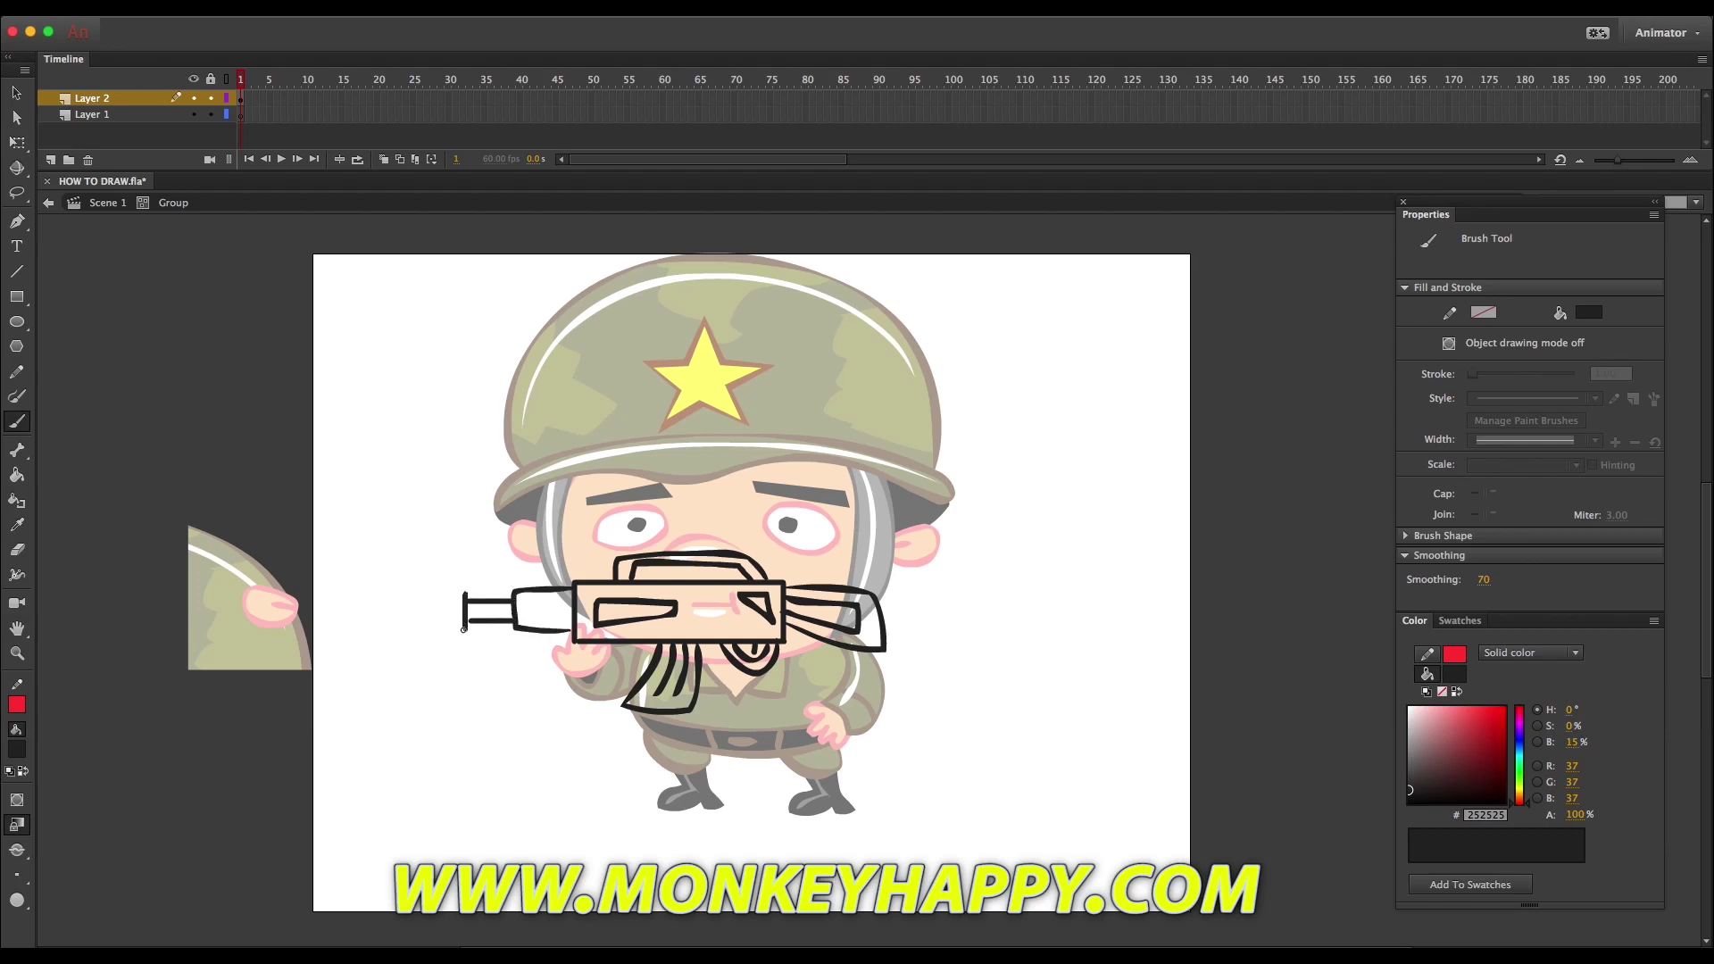
left_click_drag(377, 629, 464, 629)
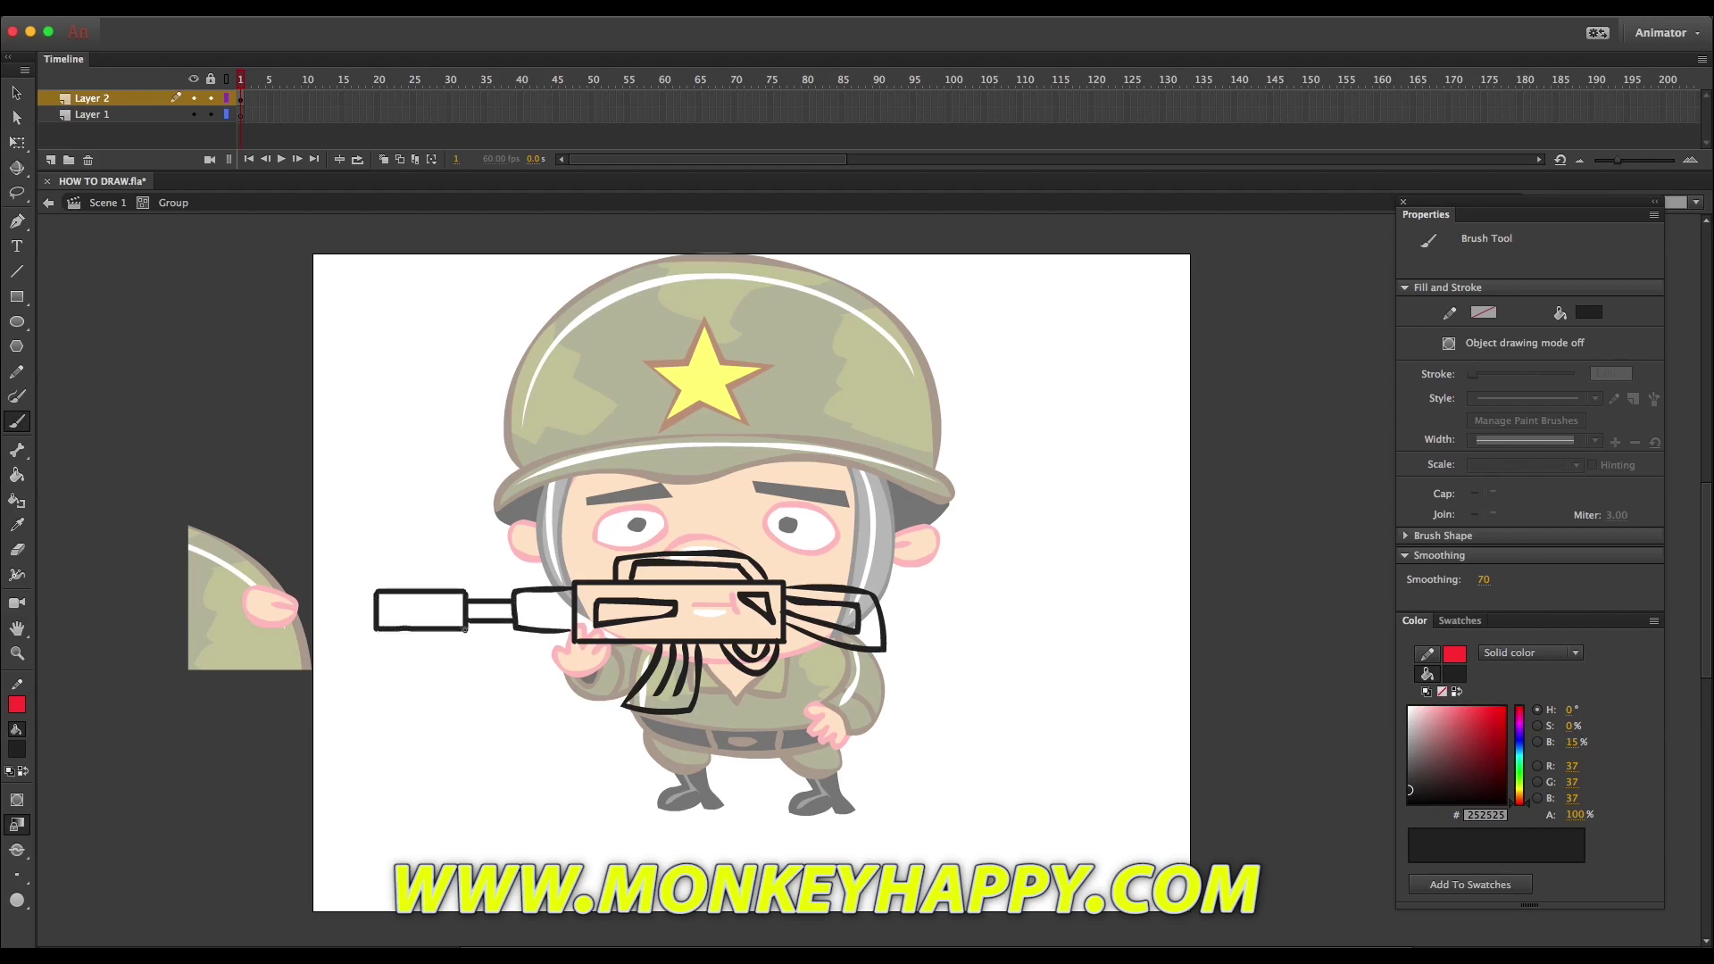
Fill the rifle's muzzle and main body with dark grey 565656.
left_click(17, 475)
left_click(420, 612)
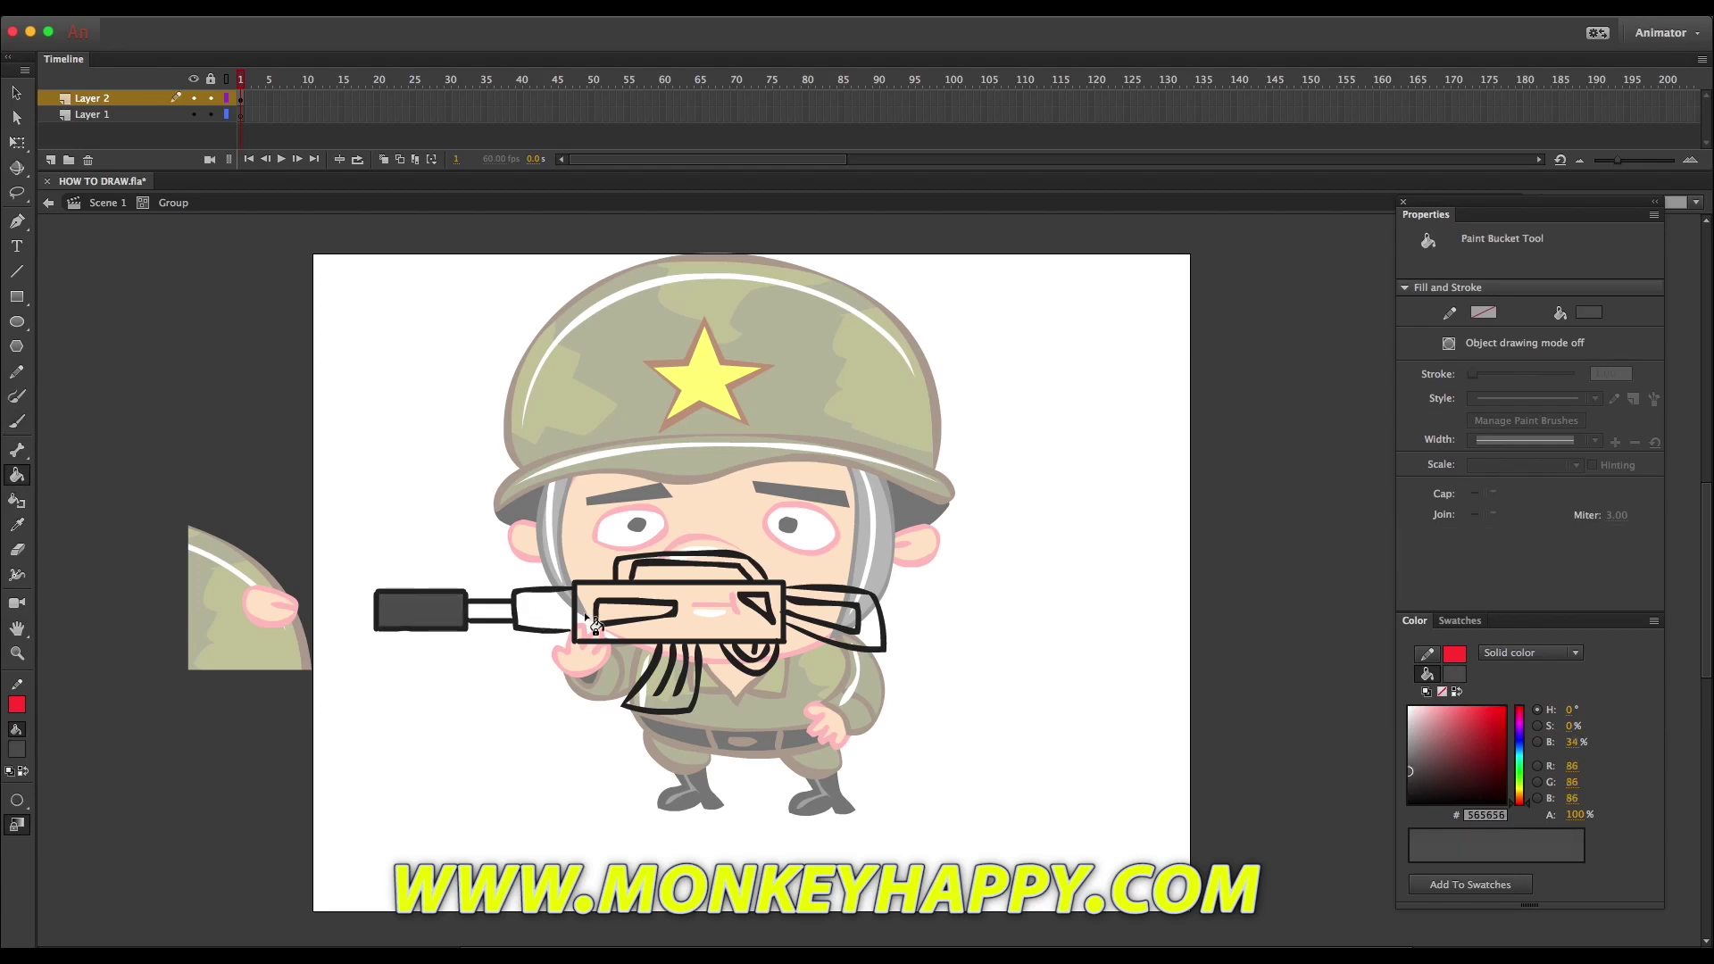
left_click(589, 616)
Fill the rifle's barrel, body slots and stock with light grey 9A9A9A.
left_click(490, 612)
left_click(622, 612)
key("v")
left_click(17, 474)
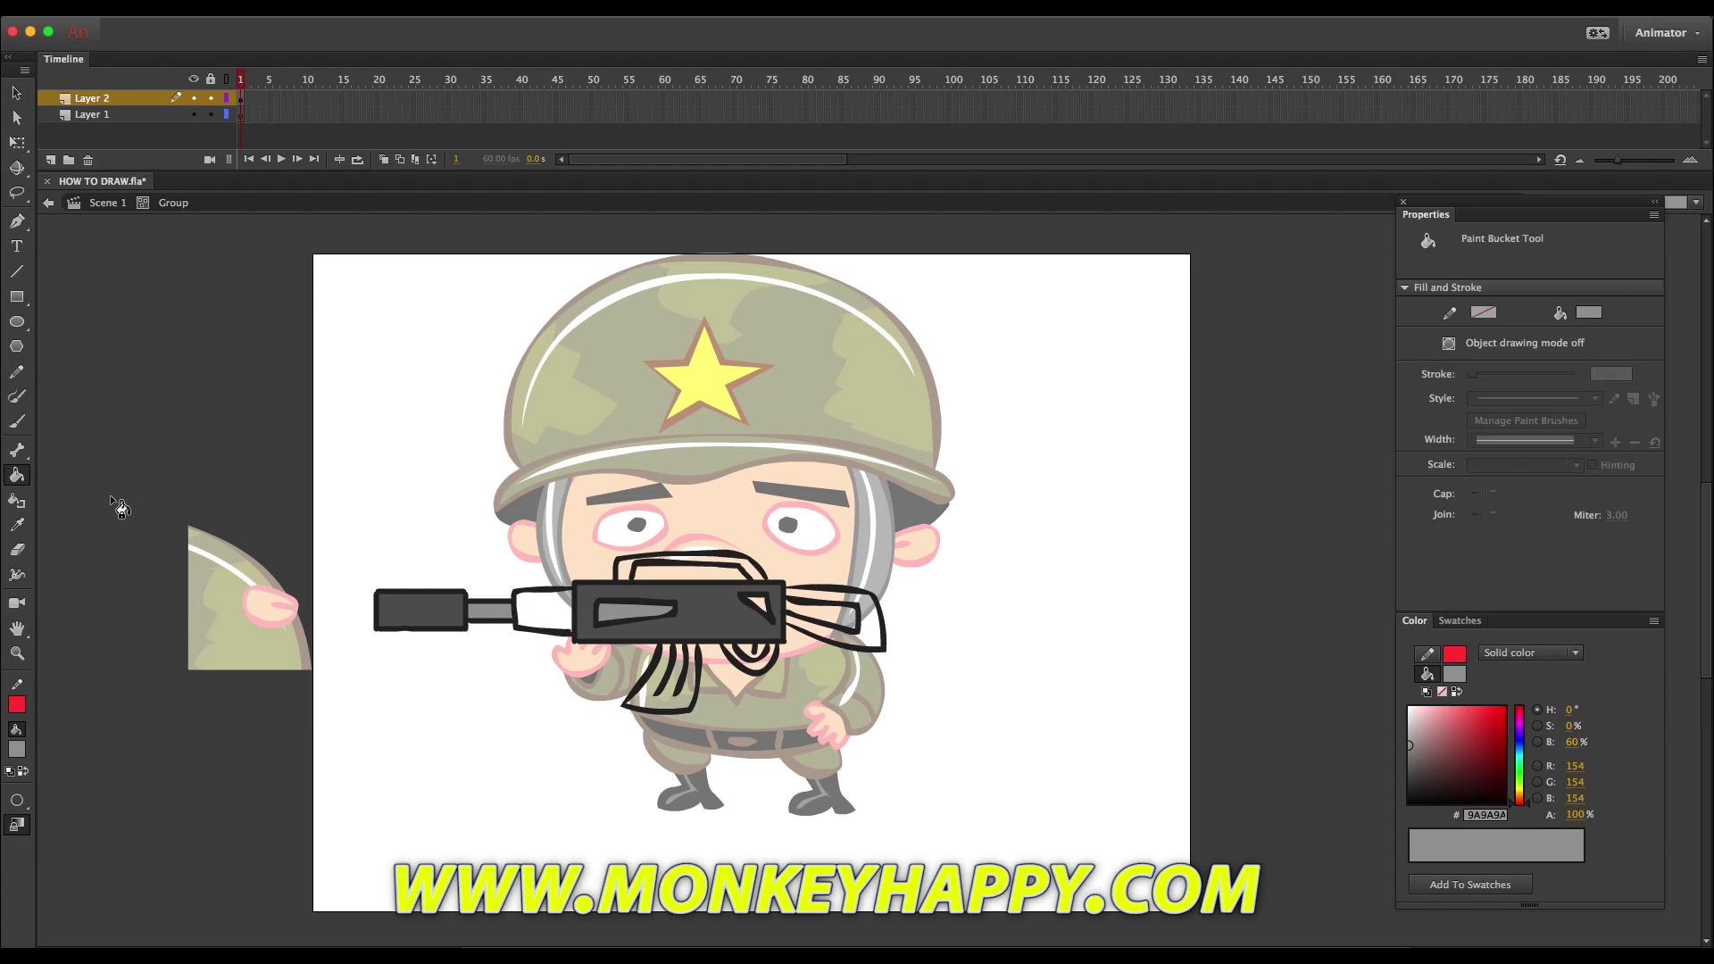
left_click(775, 612)
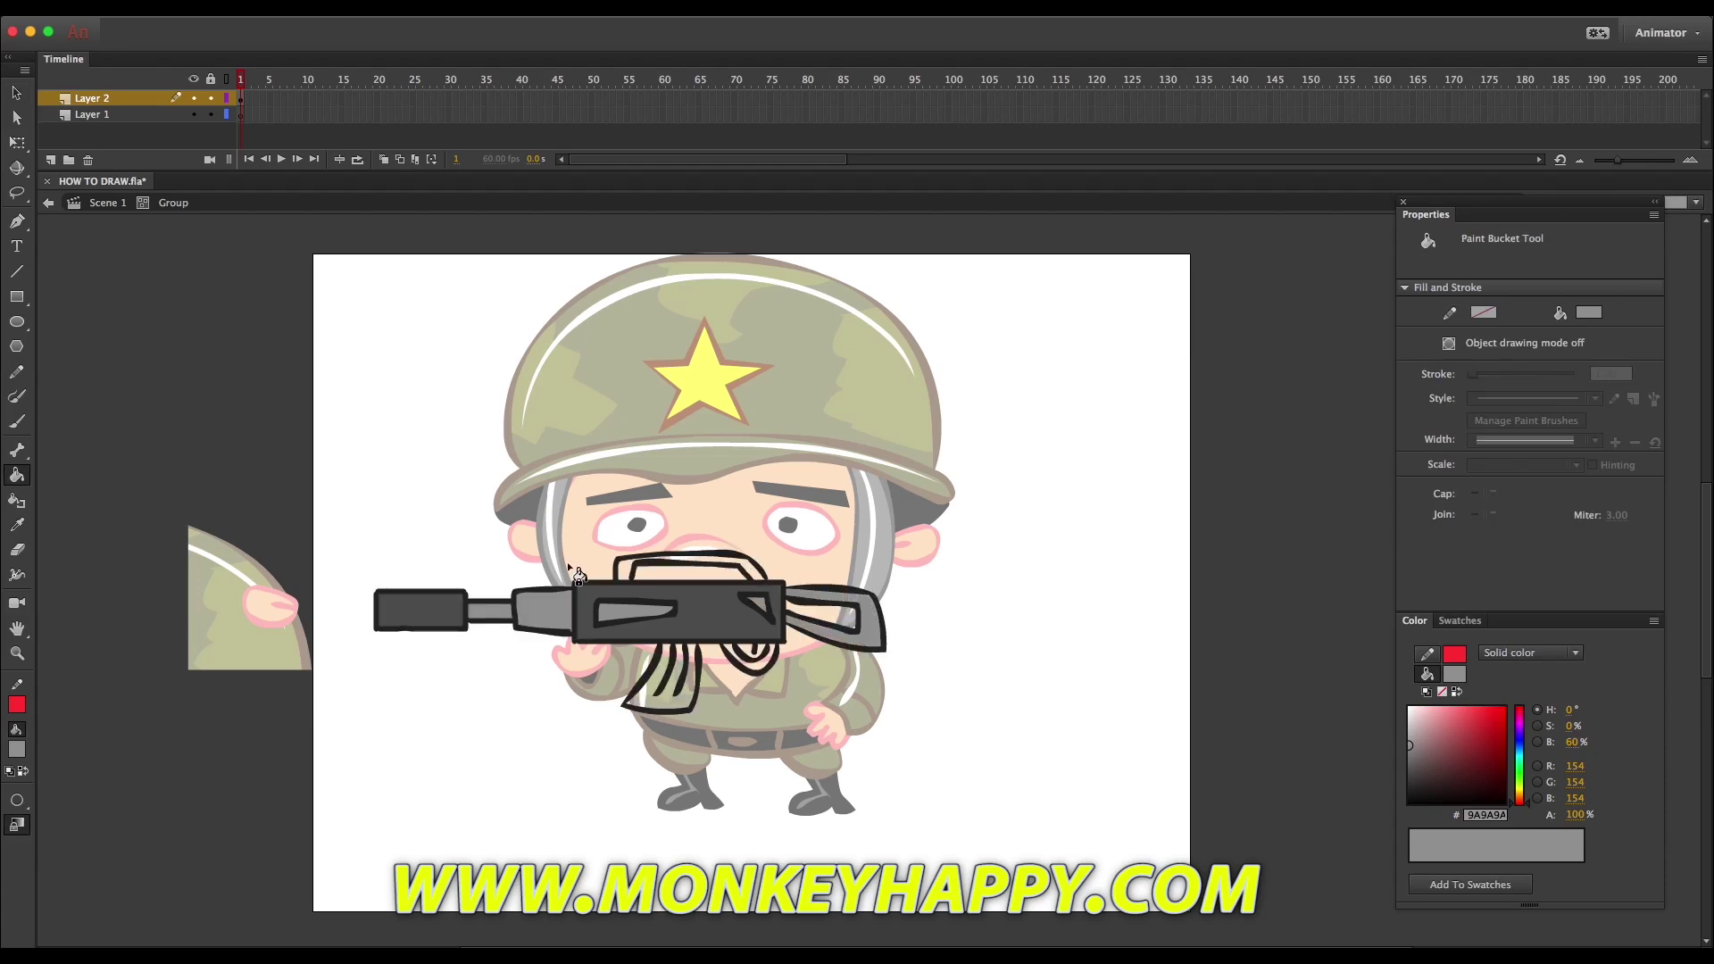
Adjust the Paint Bucket's gap closing and fill the carry handle and magazine with light grey 9A9A9A.
left_click(19, 801)
left_click(112, 857)
left_click(17, 800)
left_click(109, 857)
left_click(659, 693)
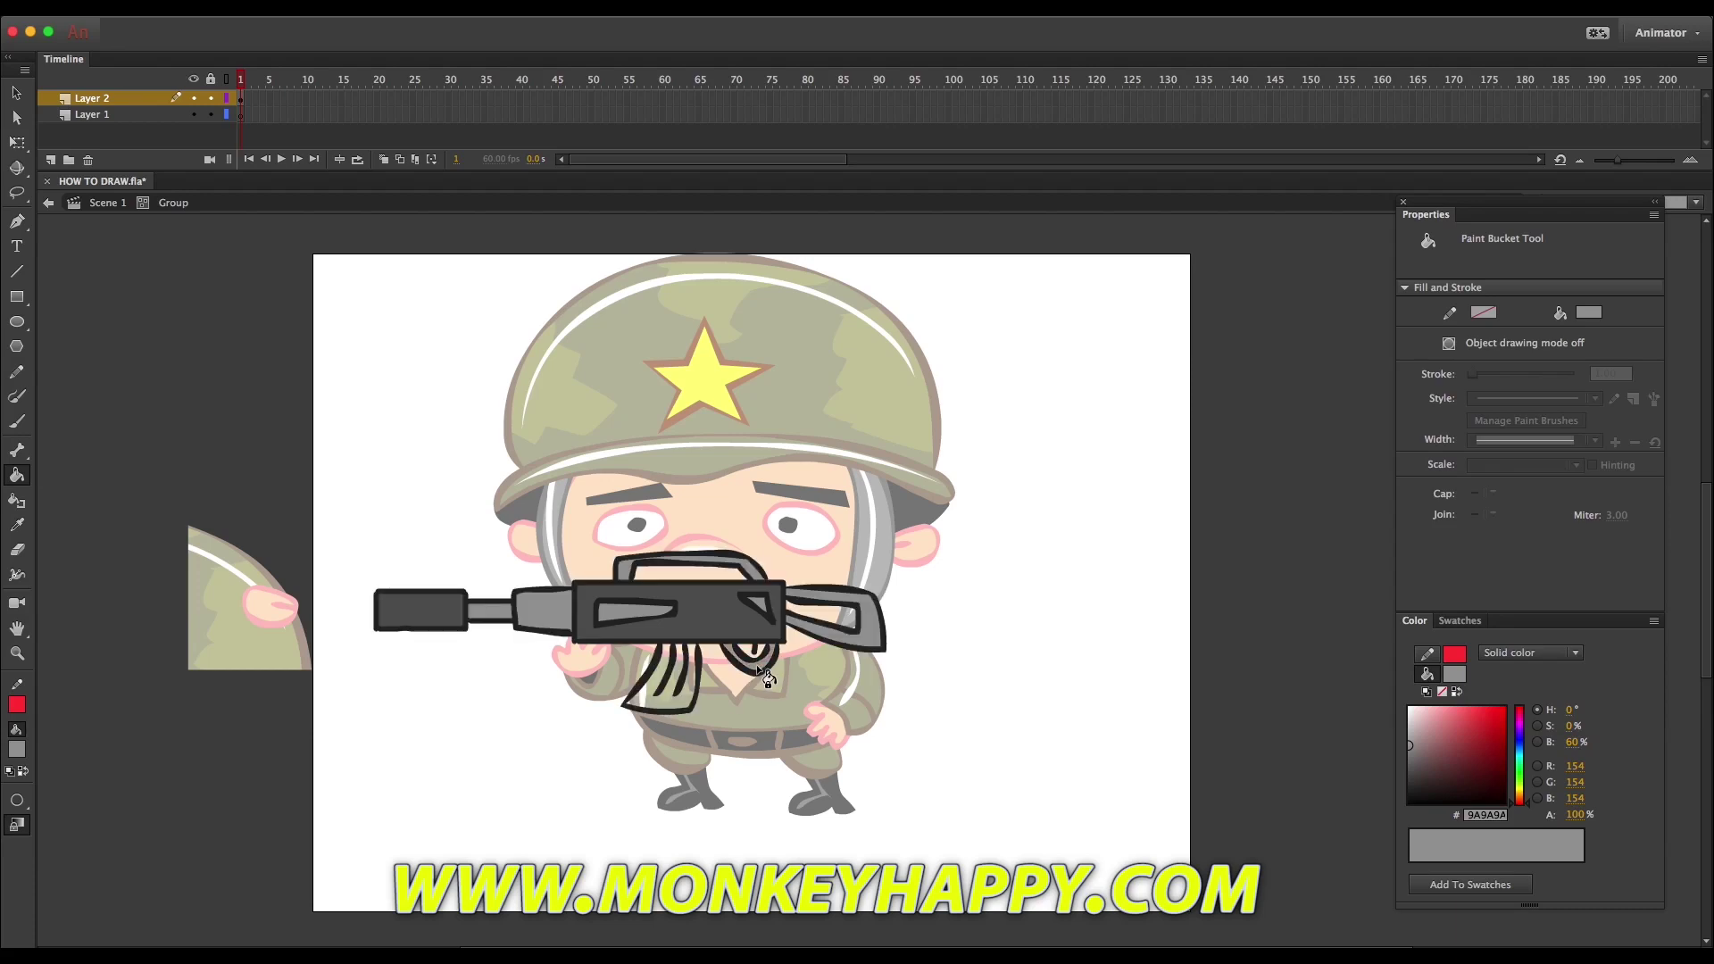
Paint white FFFFFF highlights along the rifle's muzzle, barrel, body, handle and stock, undoing the last unwanted strokes.
left_click_drag(1399, 731, 1409, 707)
key("b")
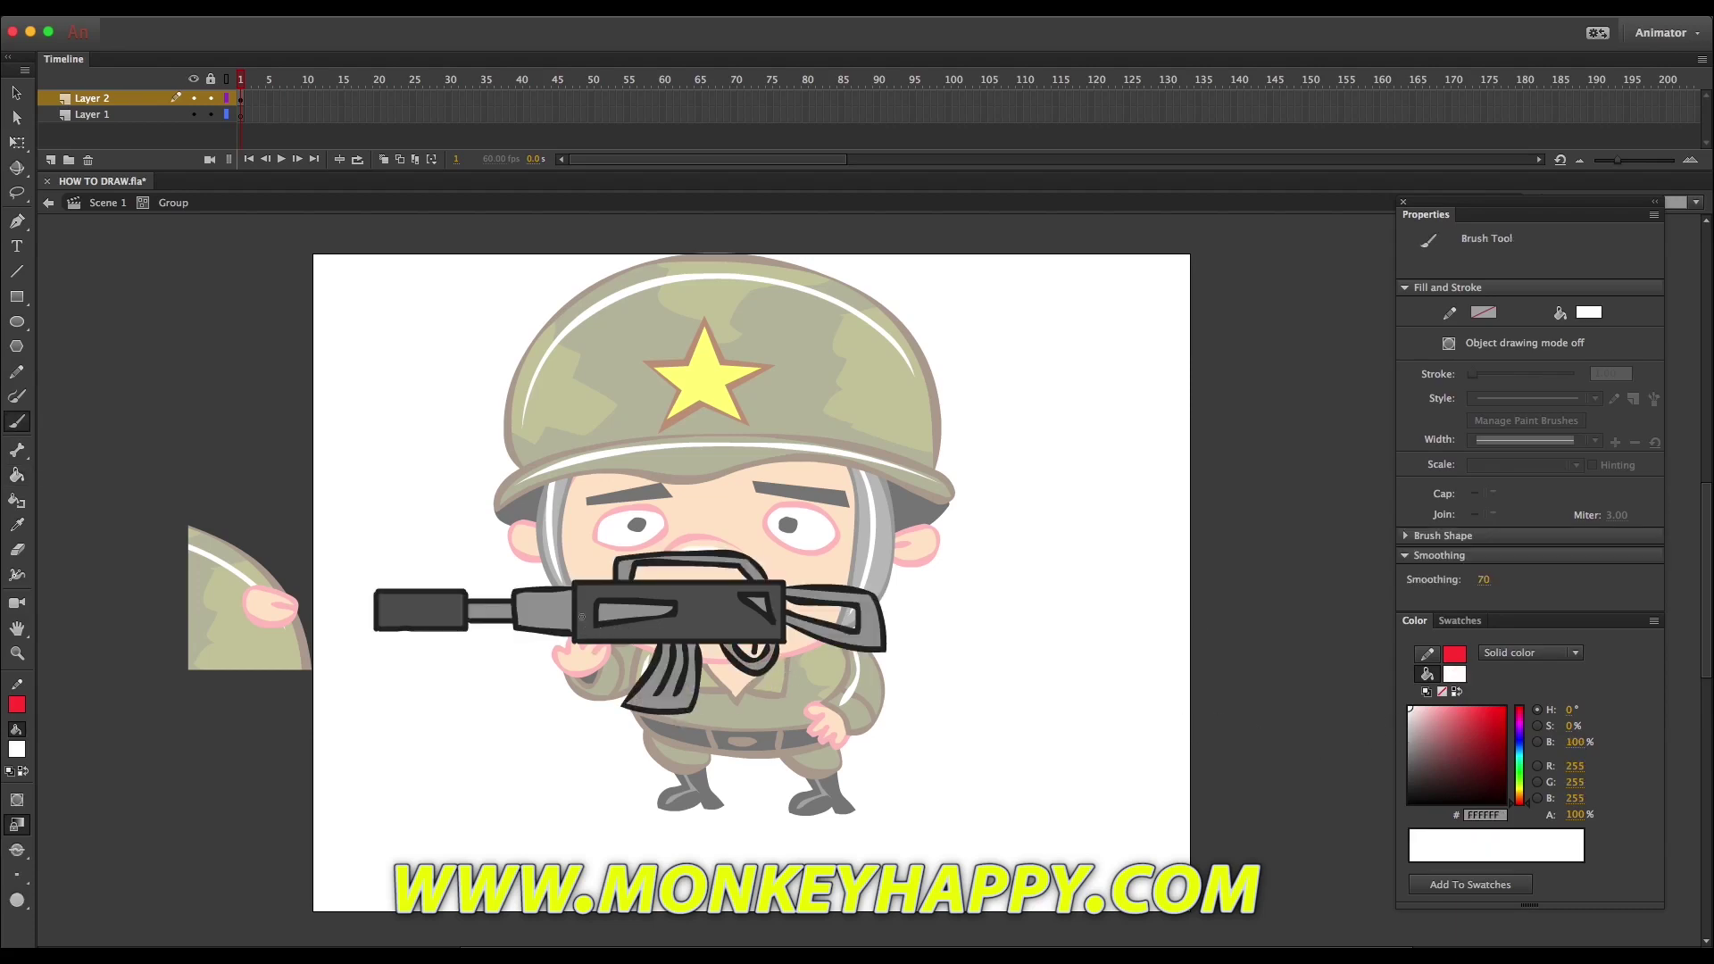
left_click_drag(583, 610, 775, 589)
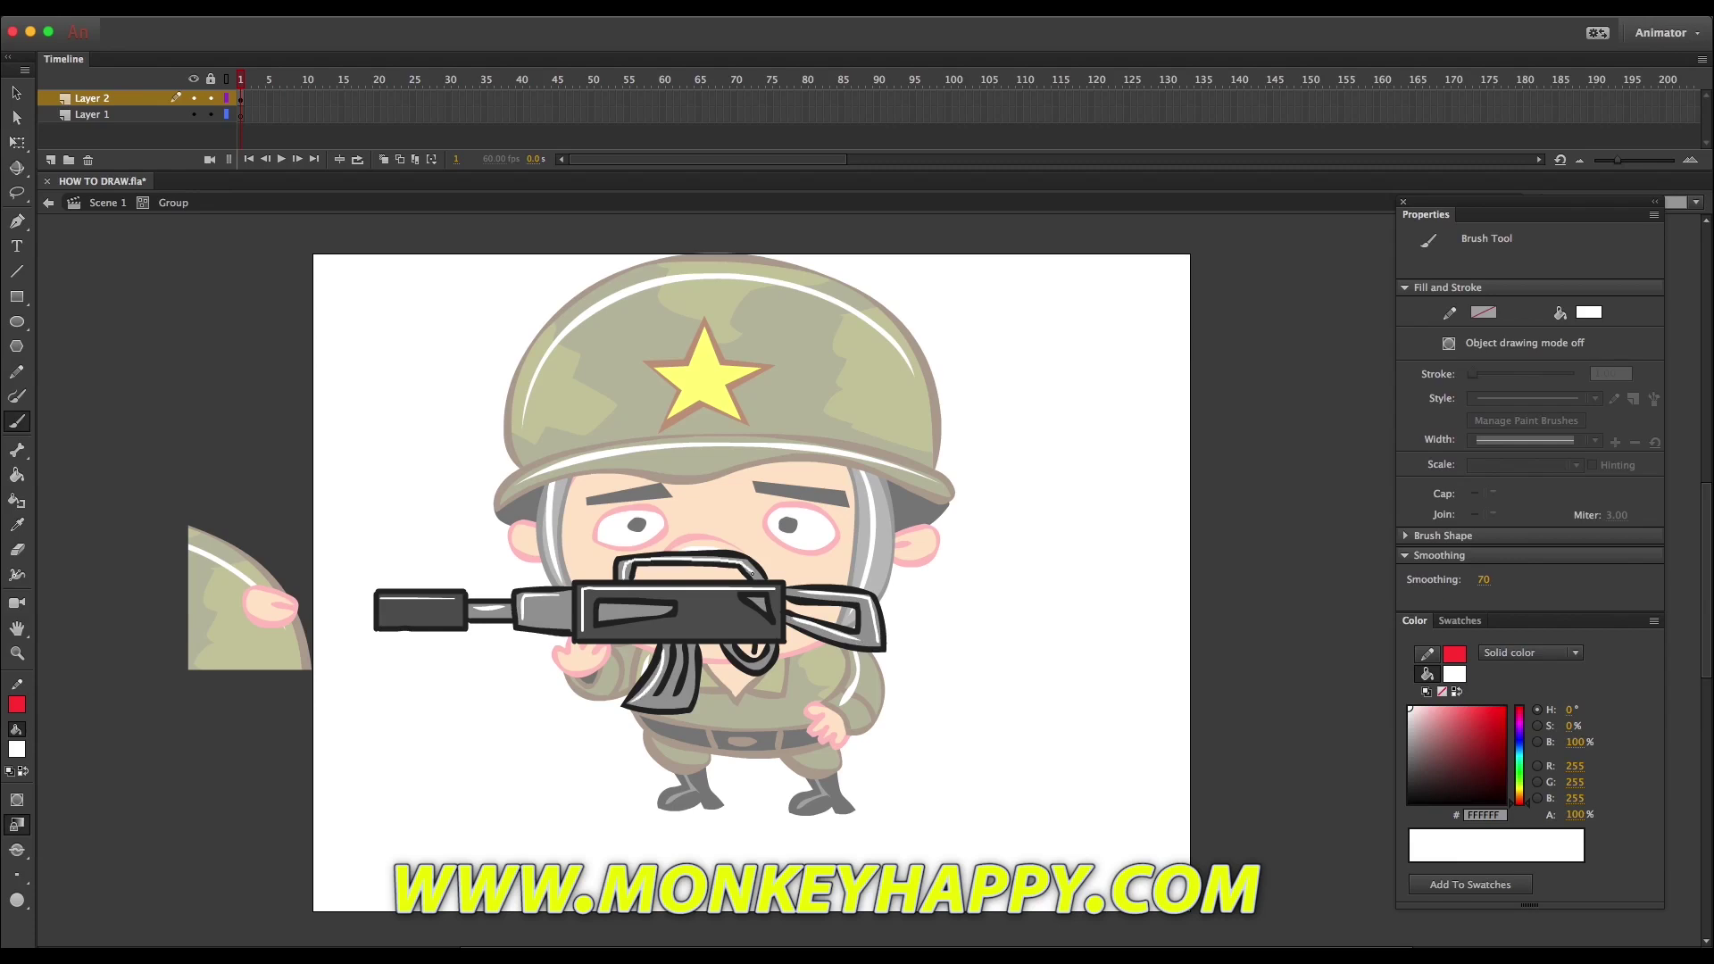
key("super+z")
key("super+z")
Smooth all of the rifle artwork, group it, and return to the main scene.
key("v")
key("super+a")
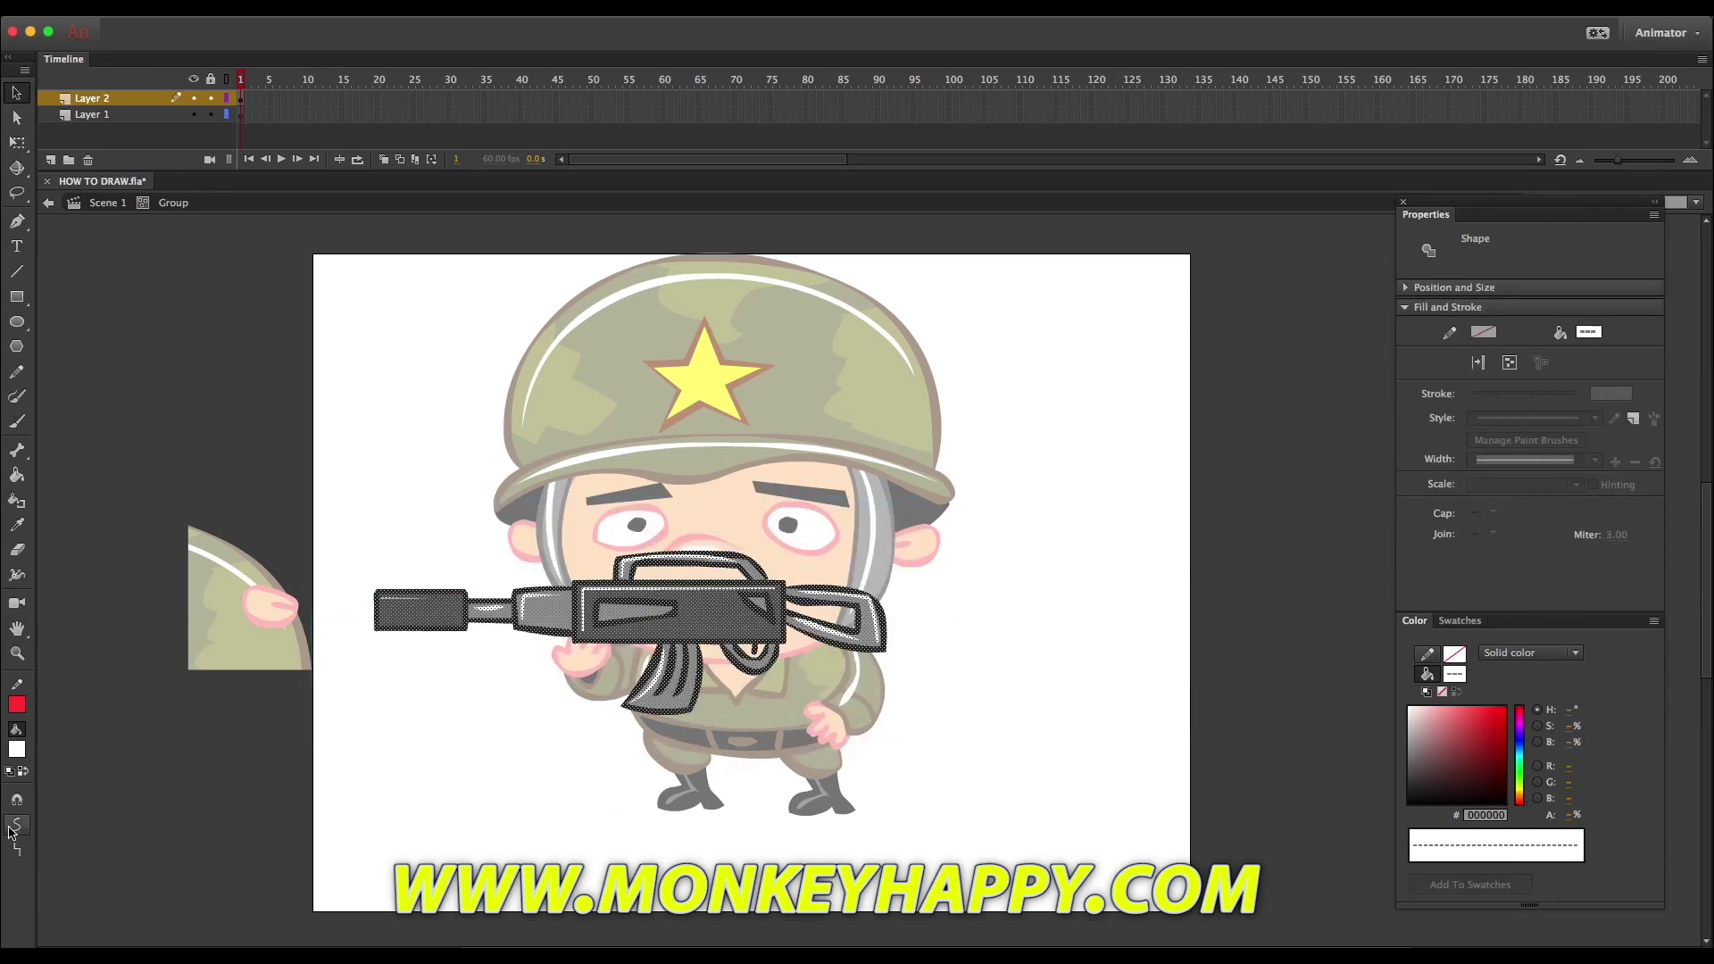
key("super+g")
left_click(112, 204)
Tilt the rifle diagonally across the torso, muzzle upward, and send it behind the raised hand.
left_click_drag(787, 633, 798, 660)
key("q")
left_click_drag(912, 583, 932, 670)
key("shift+Down")
key("super+Down")
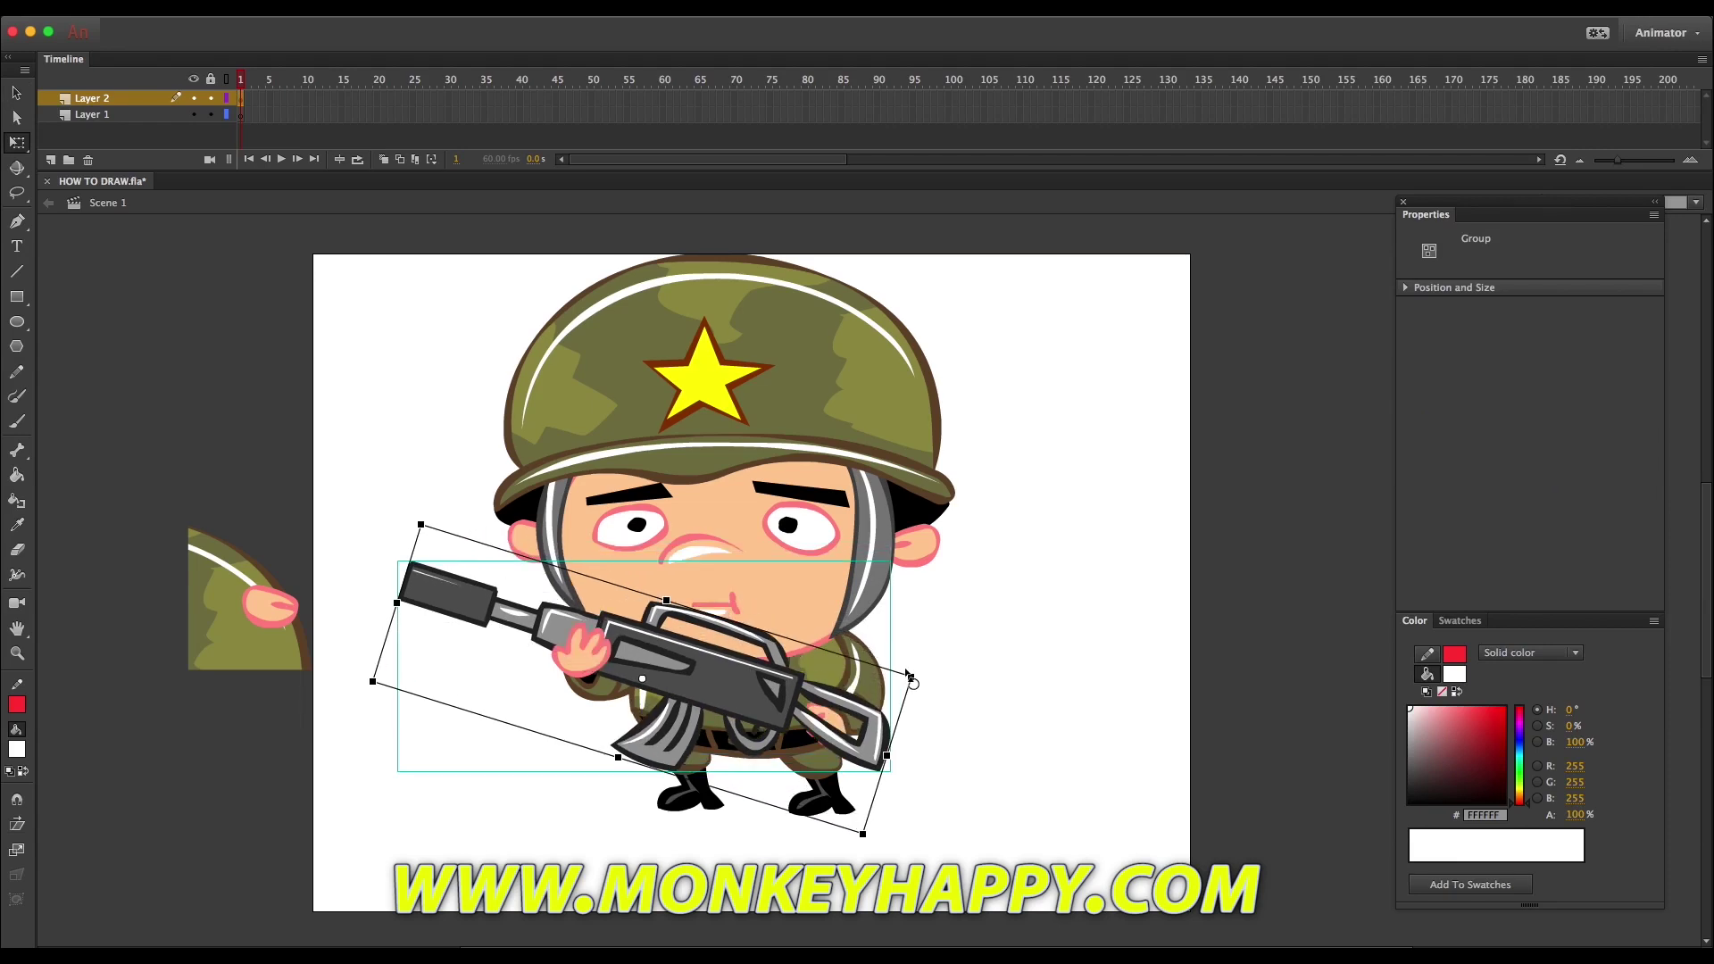
Bring the arm and hand near the rifle's stock in front of it and rotate them inward around the shoulder.
left_click(871, 661)
left_click(742, 689)
left_click(827, 736)
key("shift+Down")
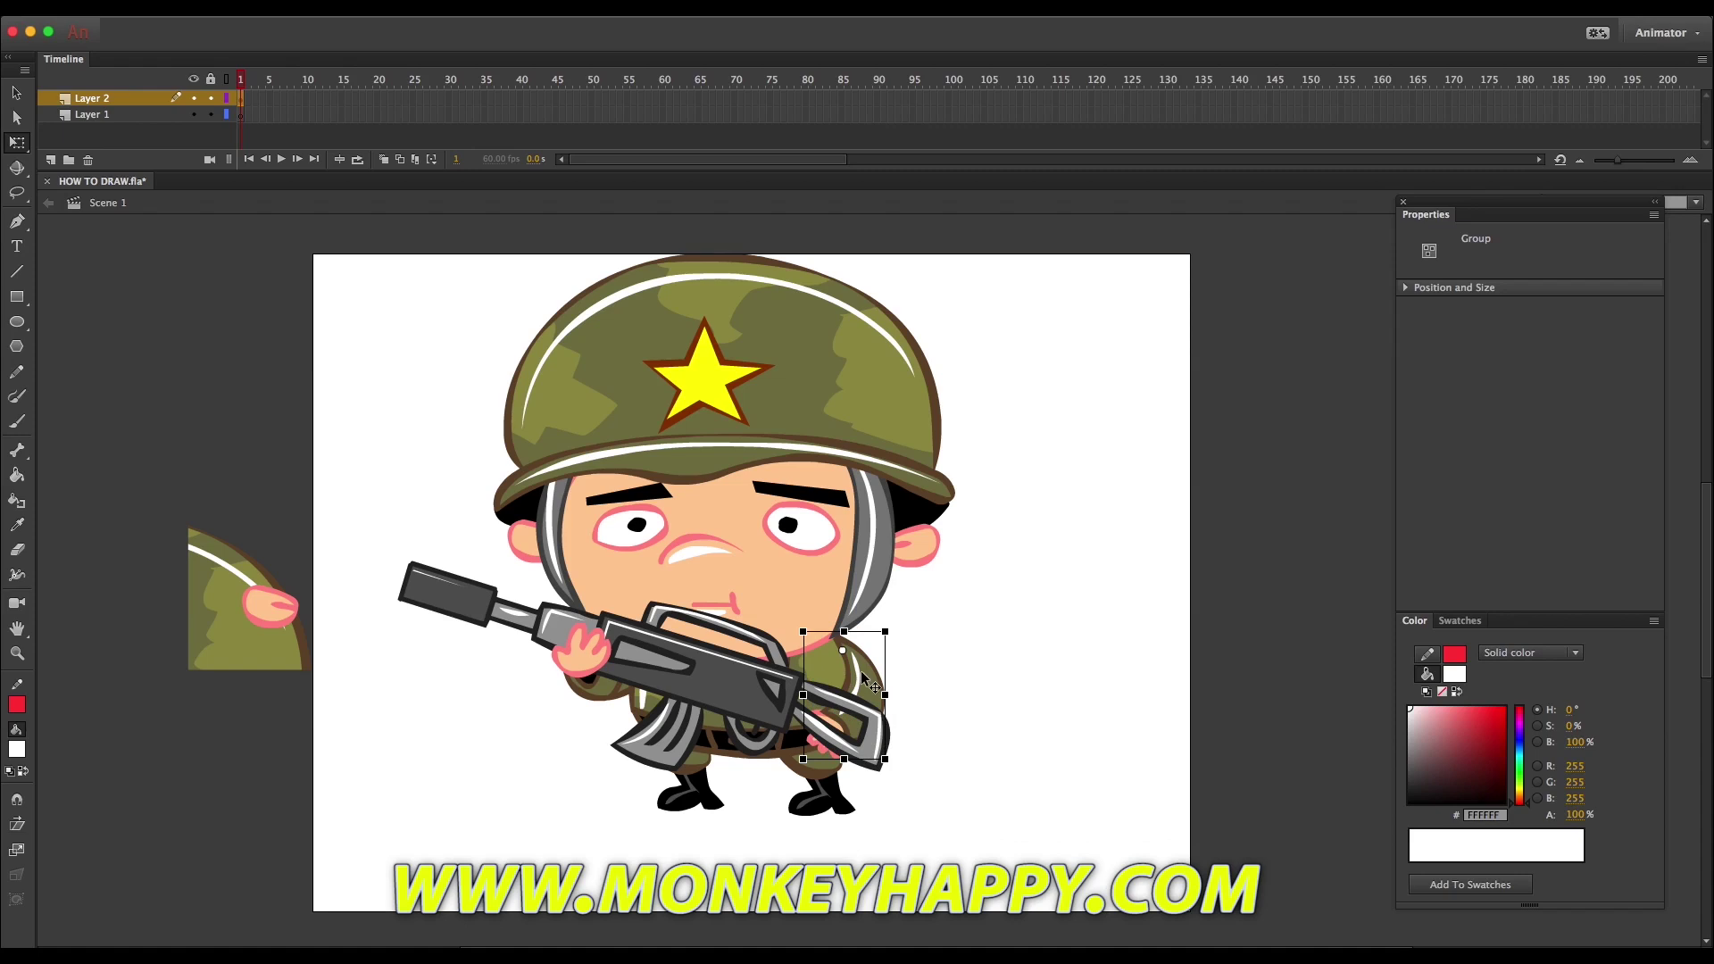
key("super+Up")
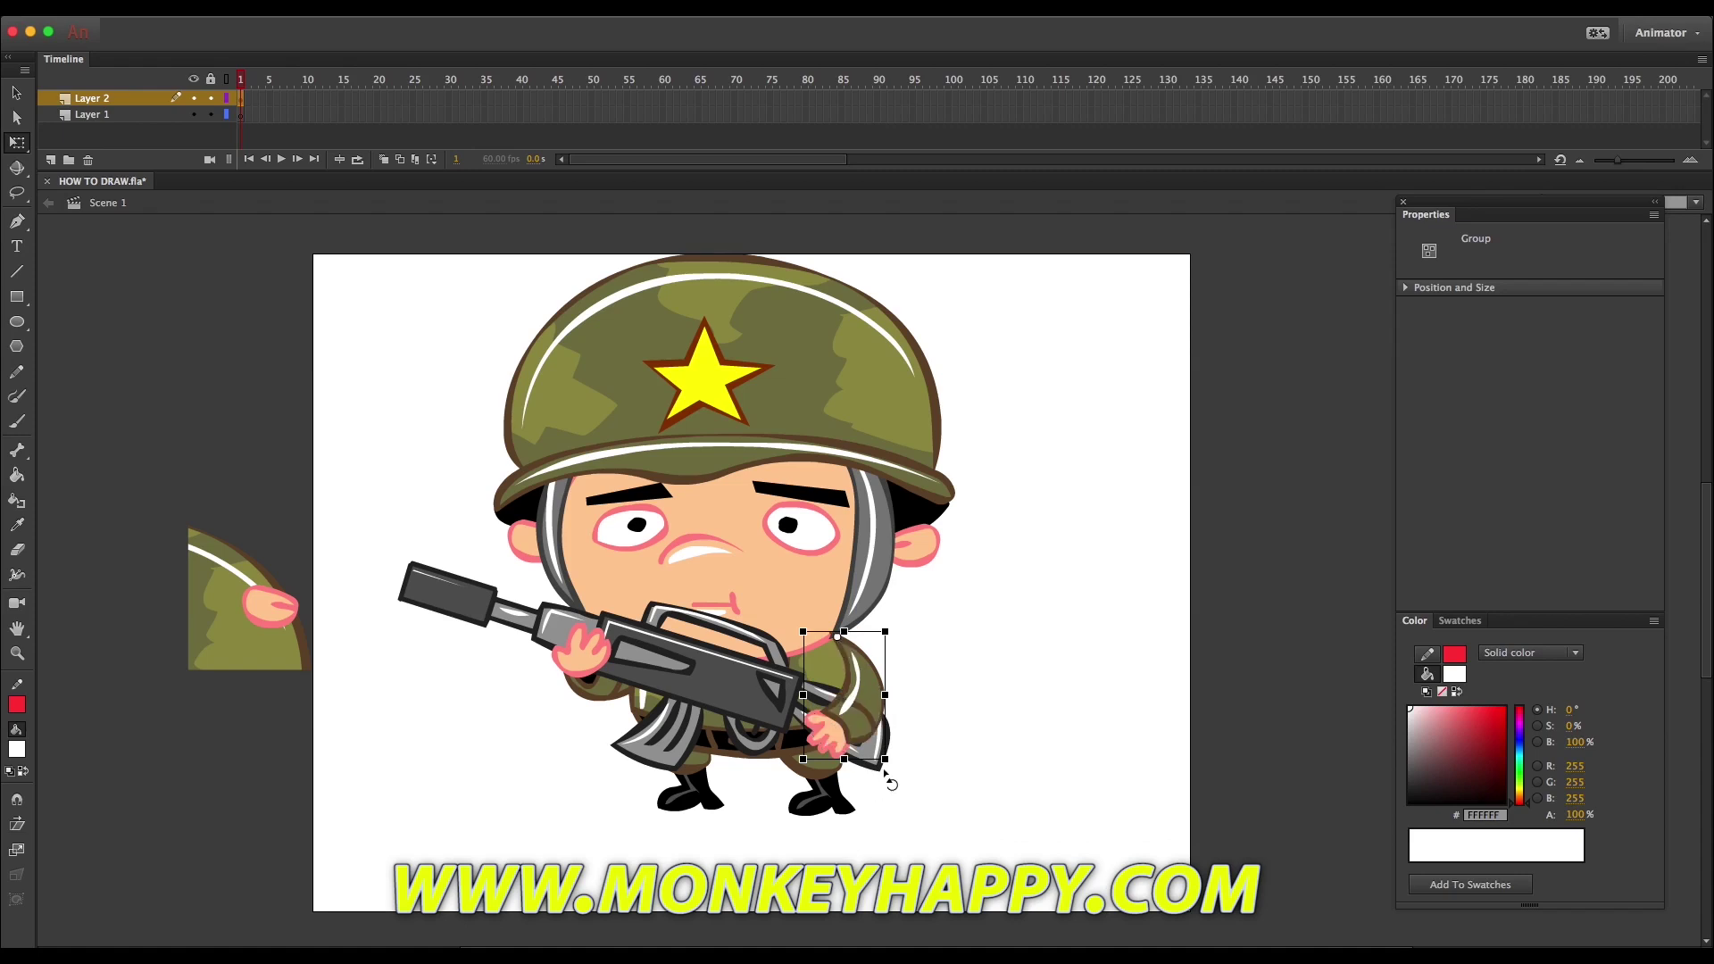
left_click_drag(896, 779, 853, 783)
Scale the rifle down slightly and shift it down and toward the stock-side hand.
left_click(742, 695)
left_click_drag(888, 562, 897, 579)
key("shift+Down")
key("shift+Right")
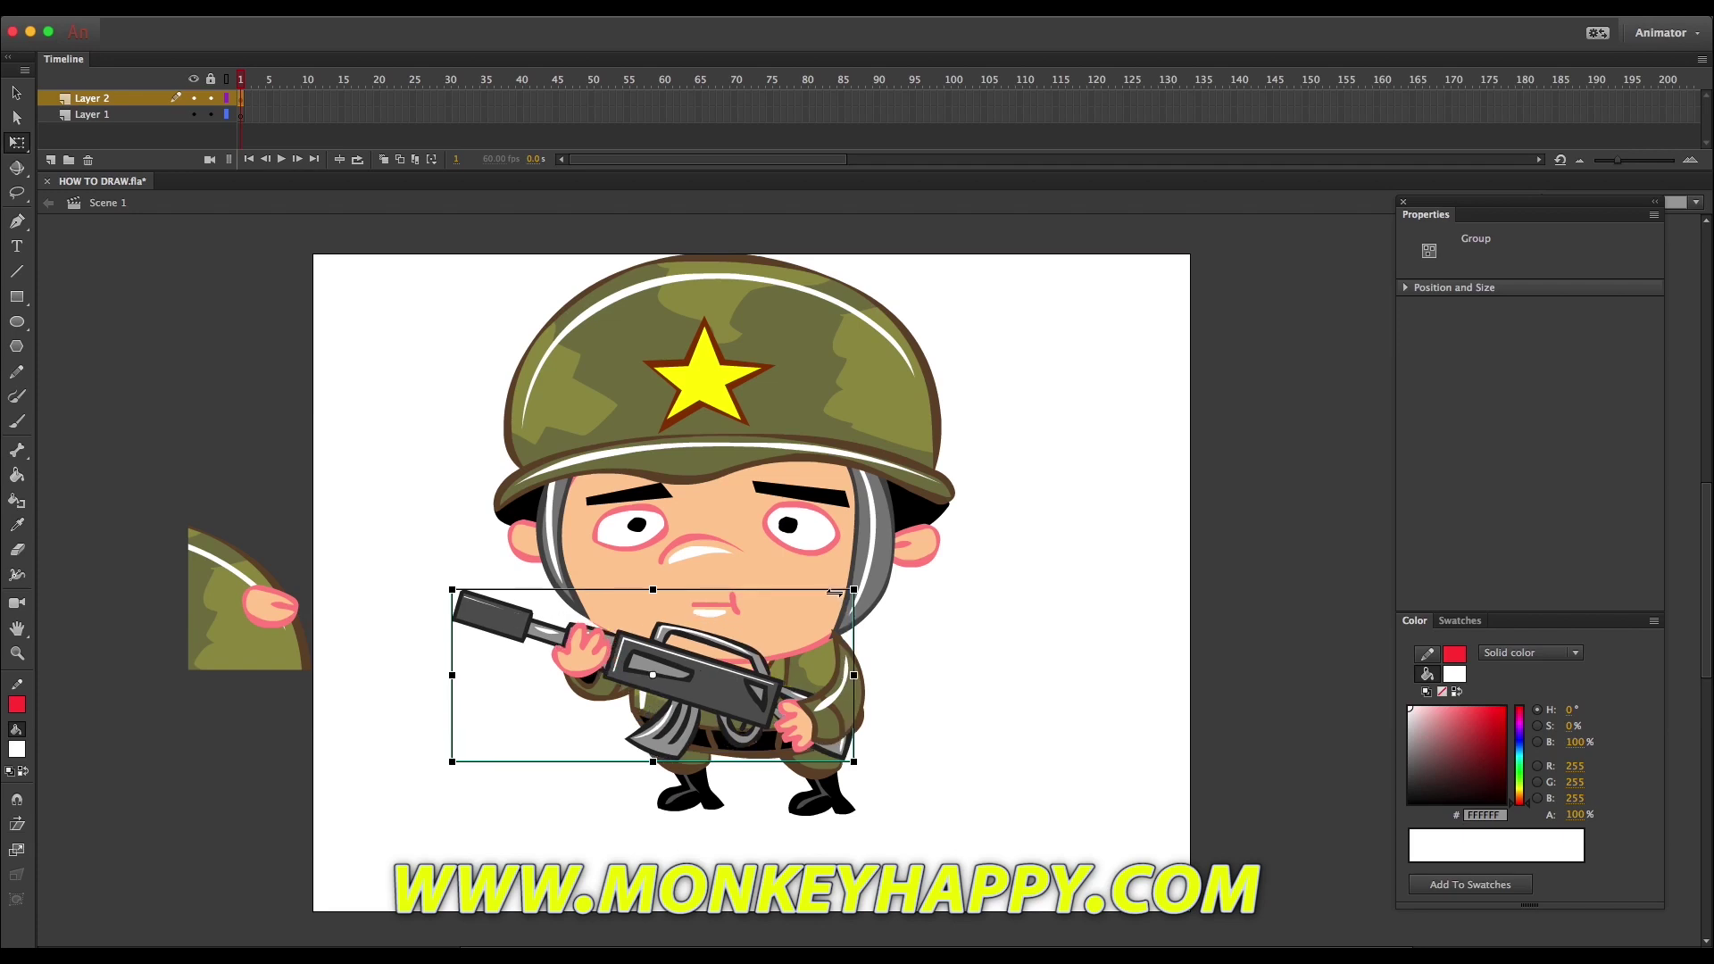
key("shift+Down")
key("shift+Right")
key("shift+Right")
left_click(590, 667)
left_click(598, 690)
left_click_drag(573, 718, 584, 739)
key("super+z")
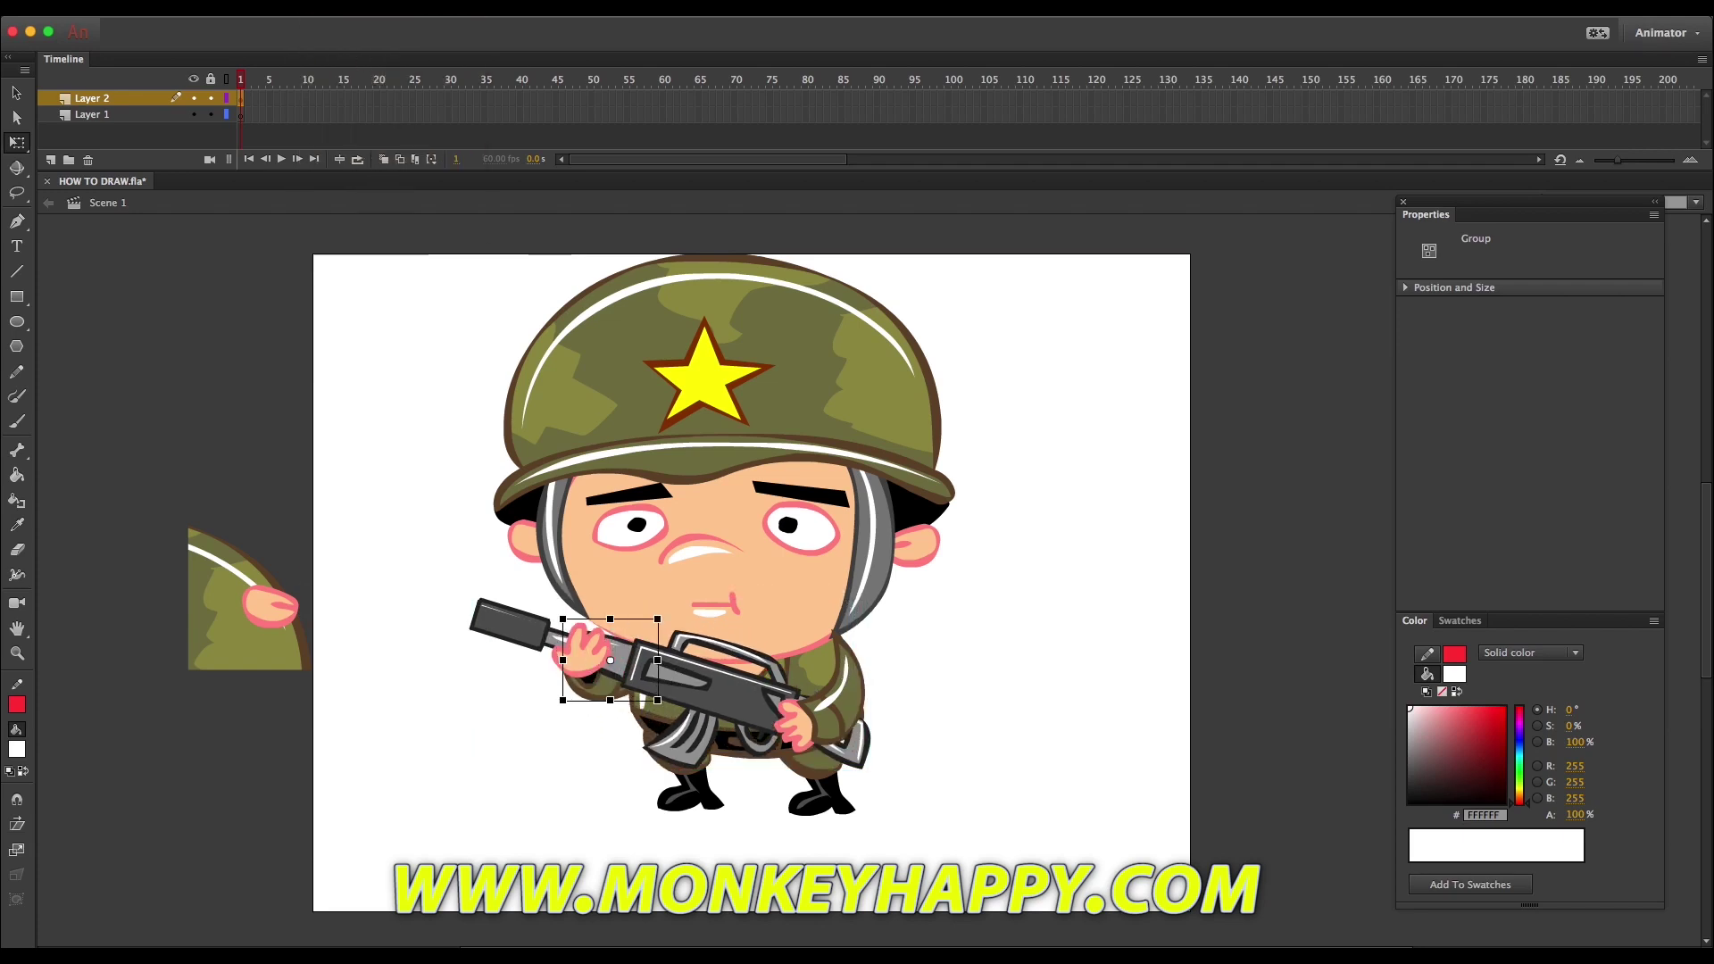
Convert the arm near the rifle's barrel into a movie clip named "soldier arm 2" and send it behind the hand and rifle.
key("super+z")
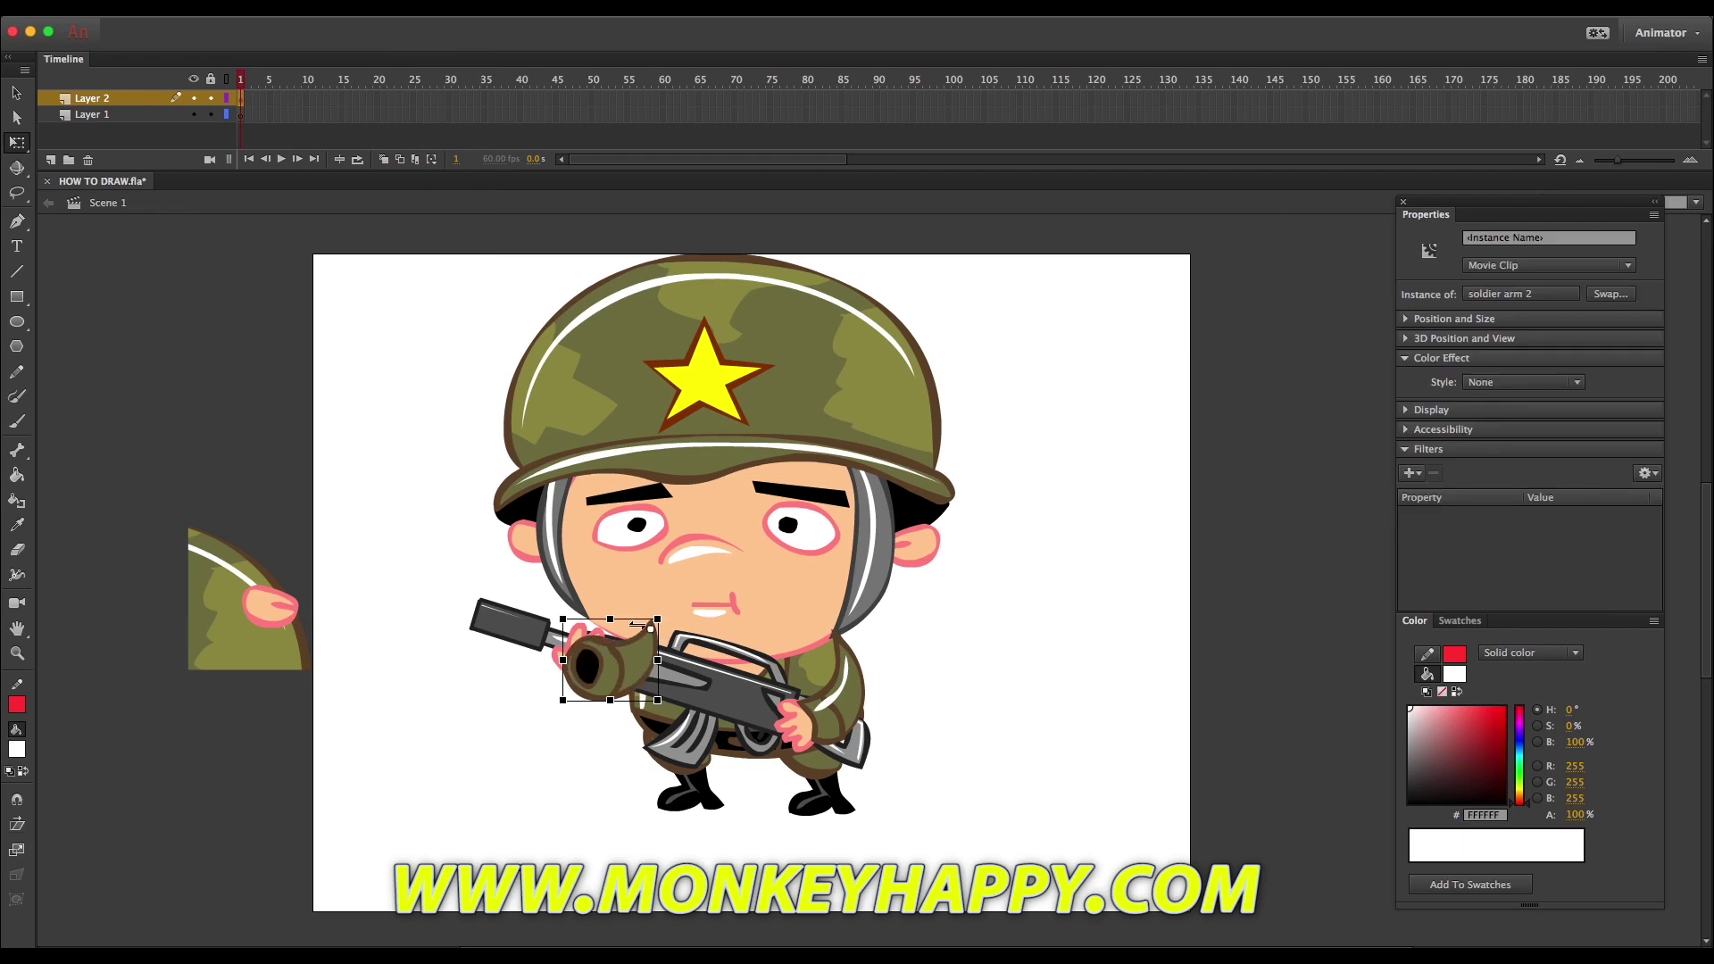
key("super+Down")
key("super+Down")
key("super+Down")
Nudge the barrel-side arm and its hand slightly downward along the rifle.
key("shift+Down")
left_click(604, 670)
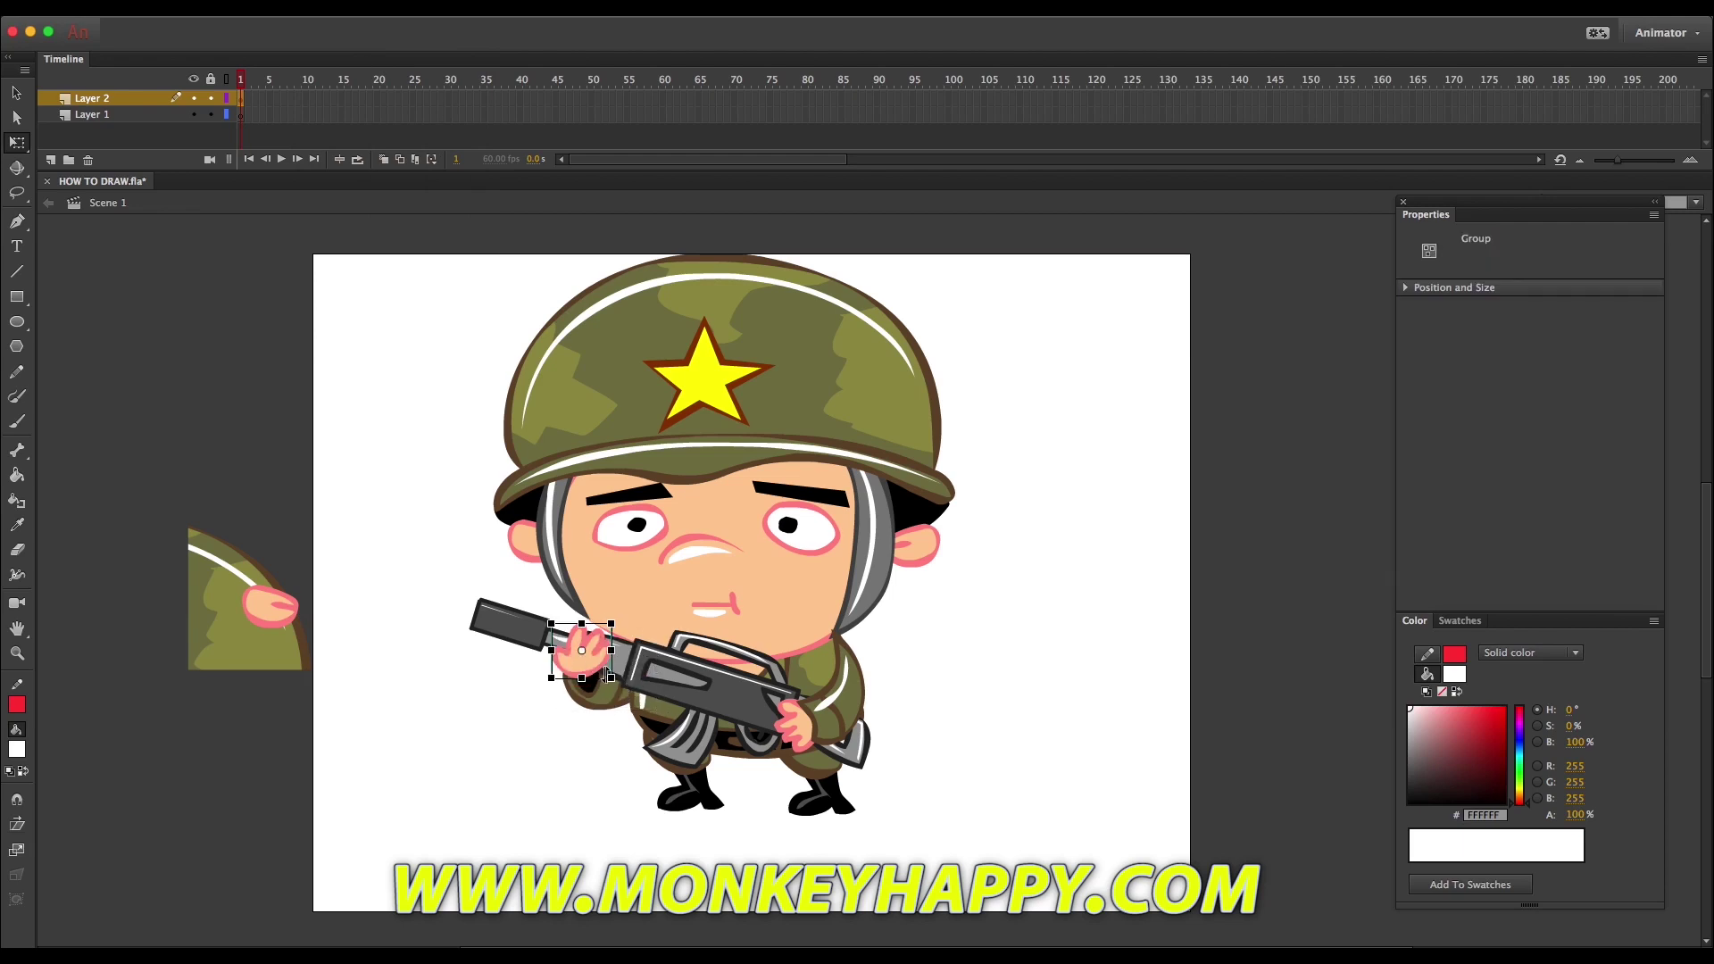
key("shift+Down")
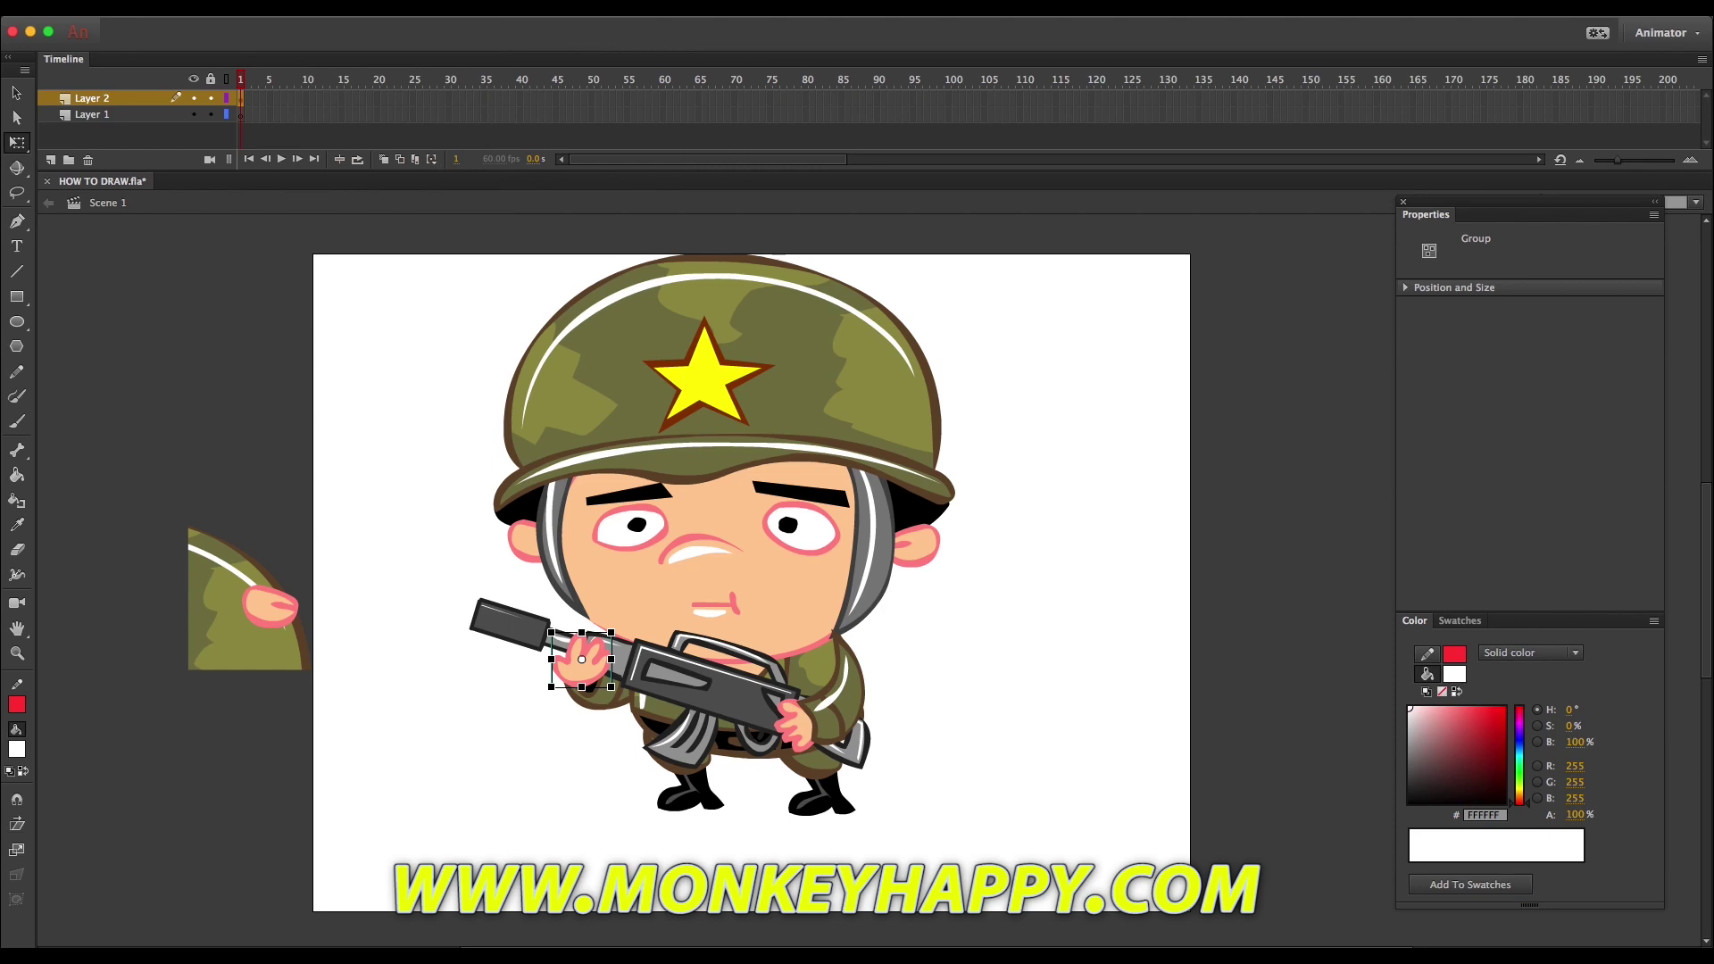
Convert the barrel-side hand into a movie clip named "soldier hand" and group it with the rifle.
key("Return")
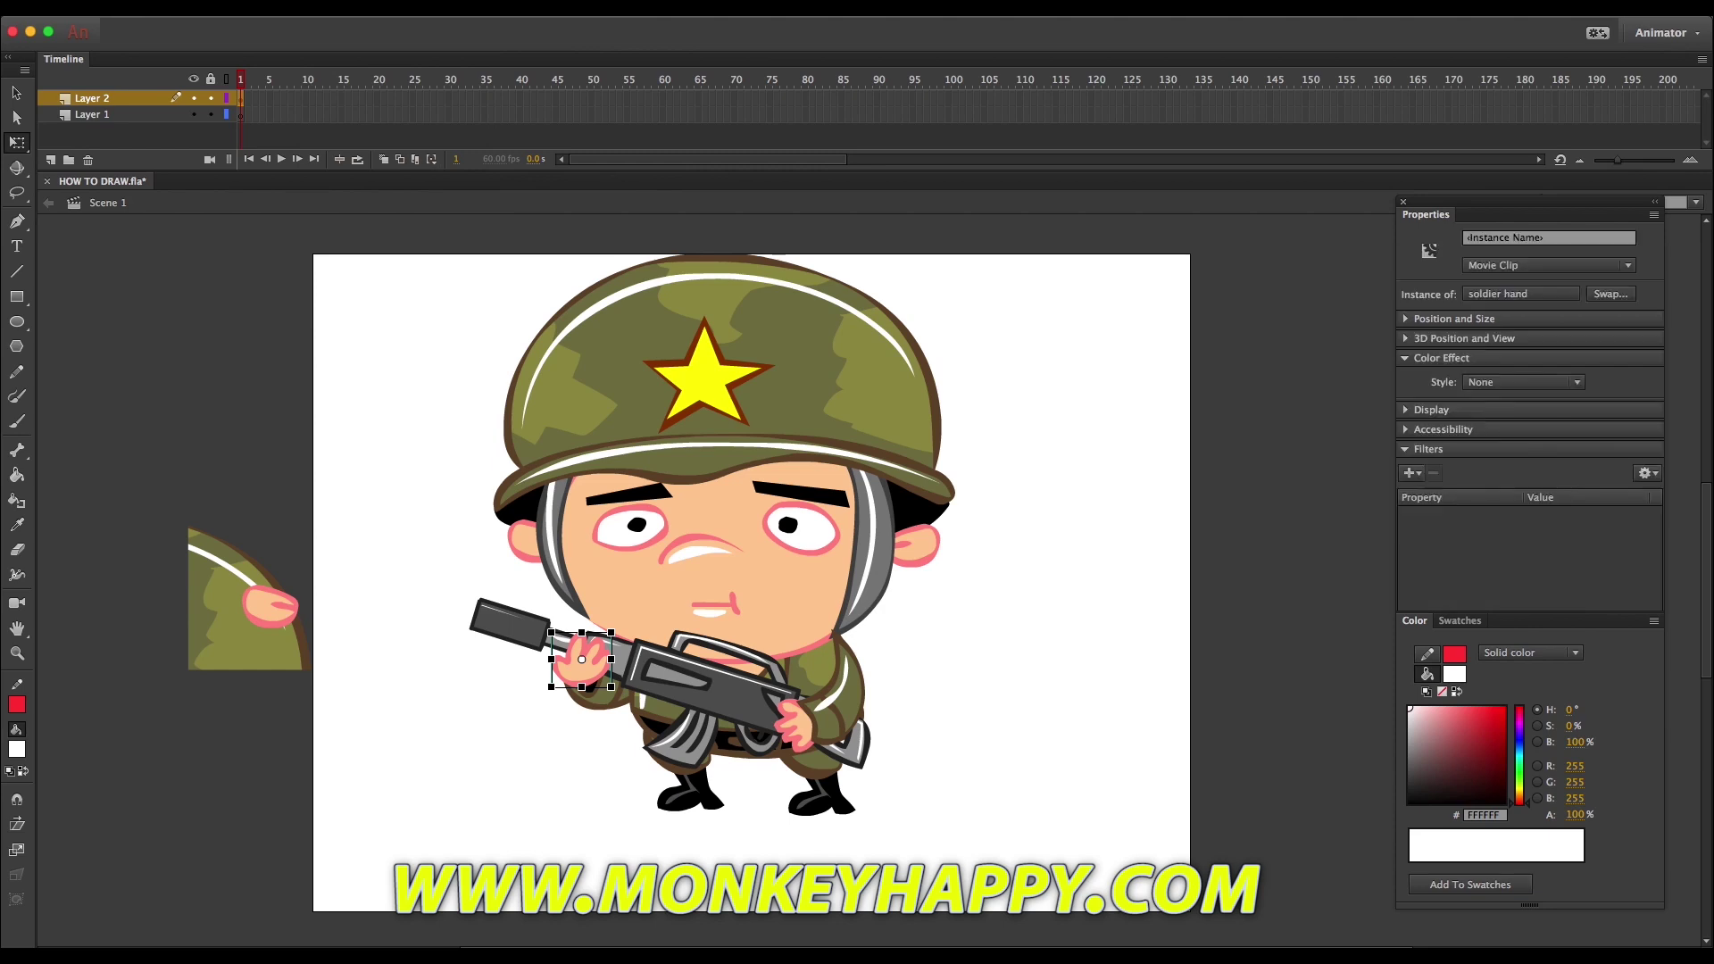
left_click(689, 666, "shift")
key("super+g")
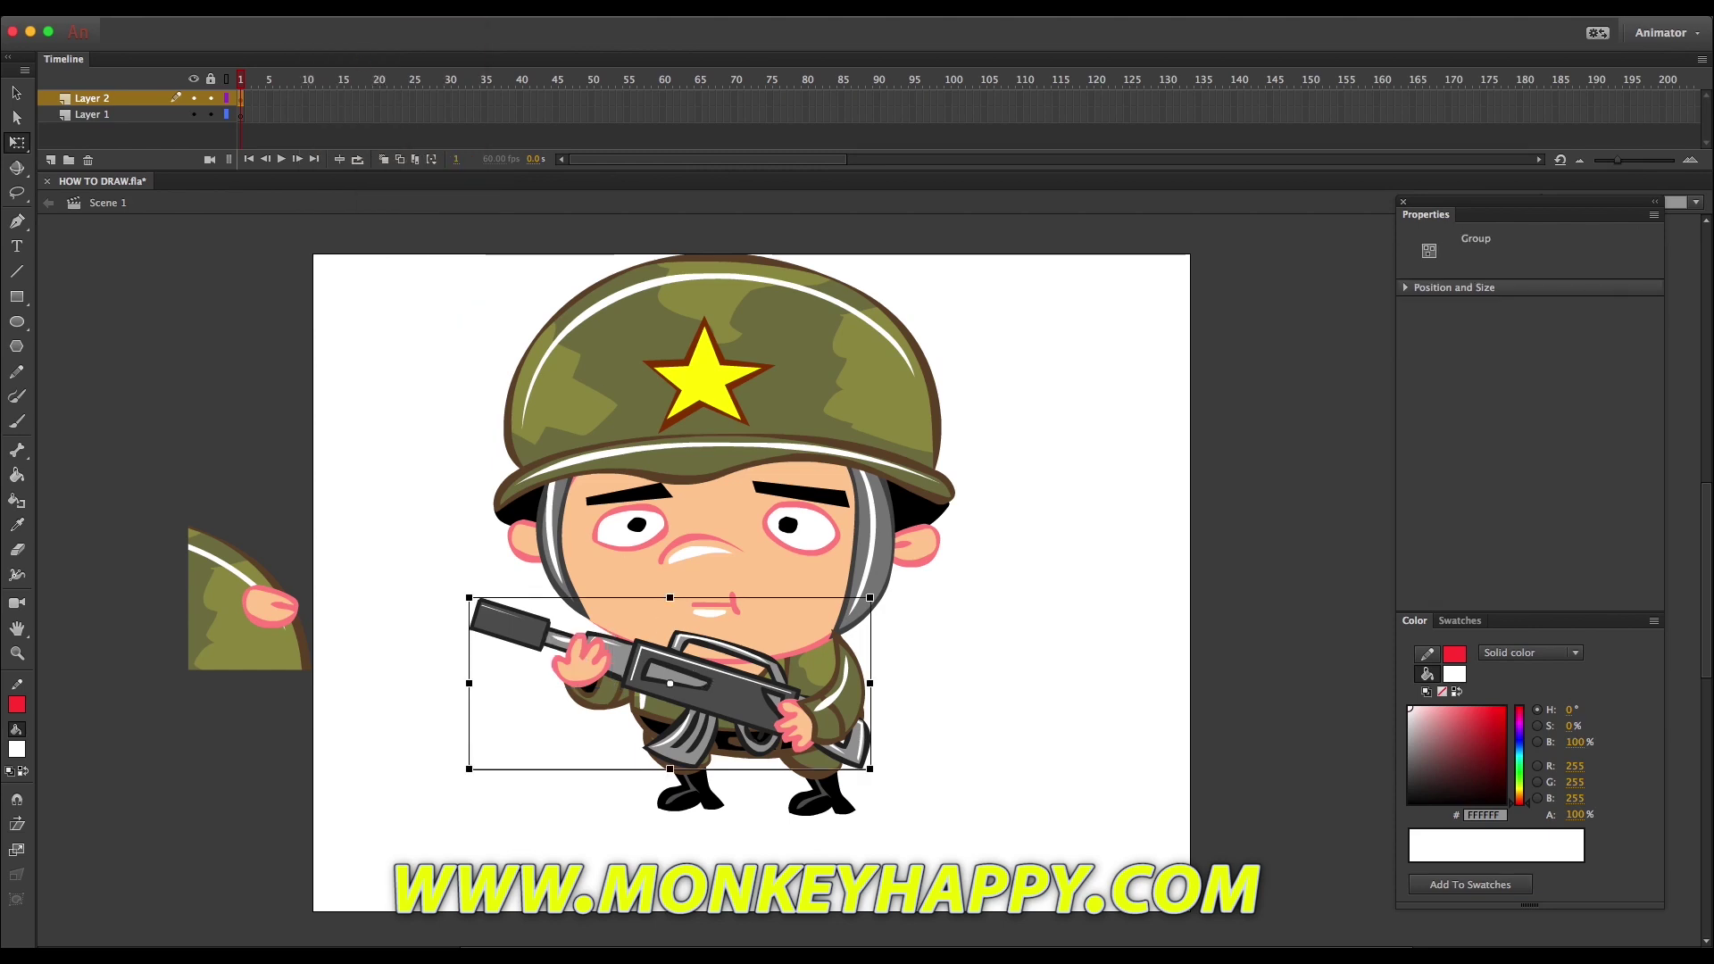
Convert the rifle into a movie clip named "soldier rifle" and the shirted torso into one named "soldier body".
key("Return")
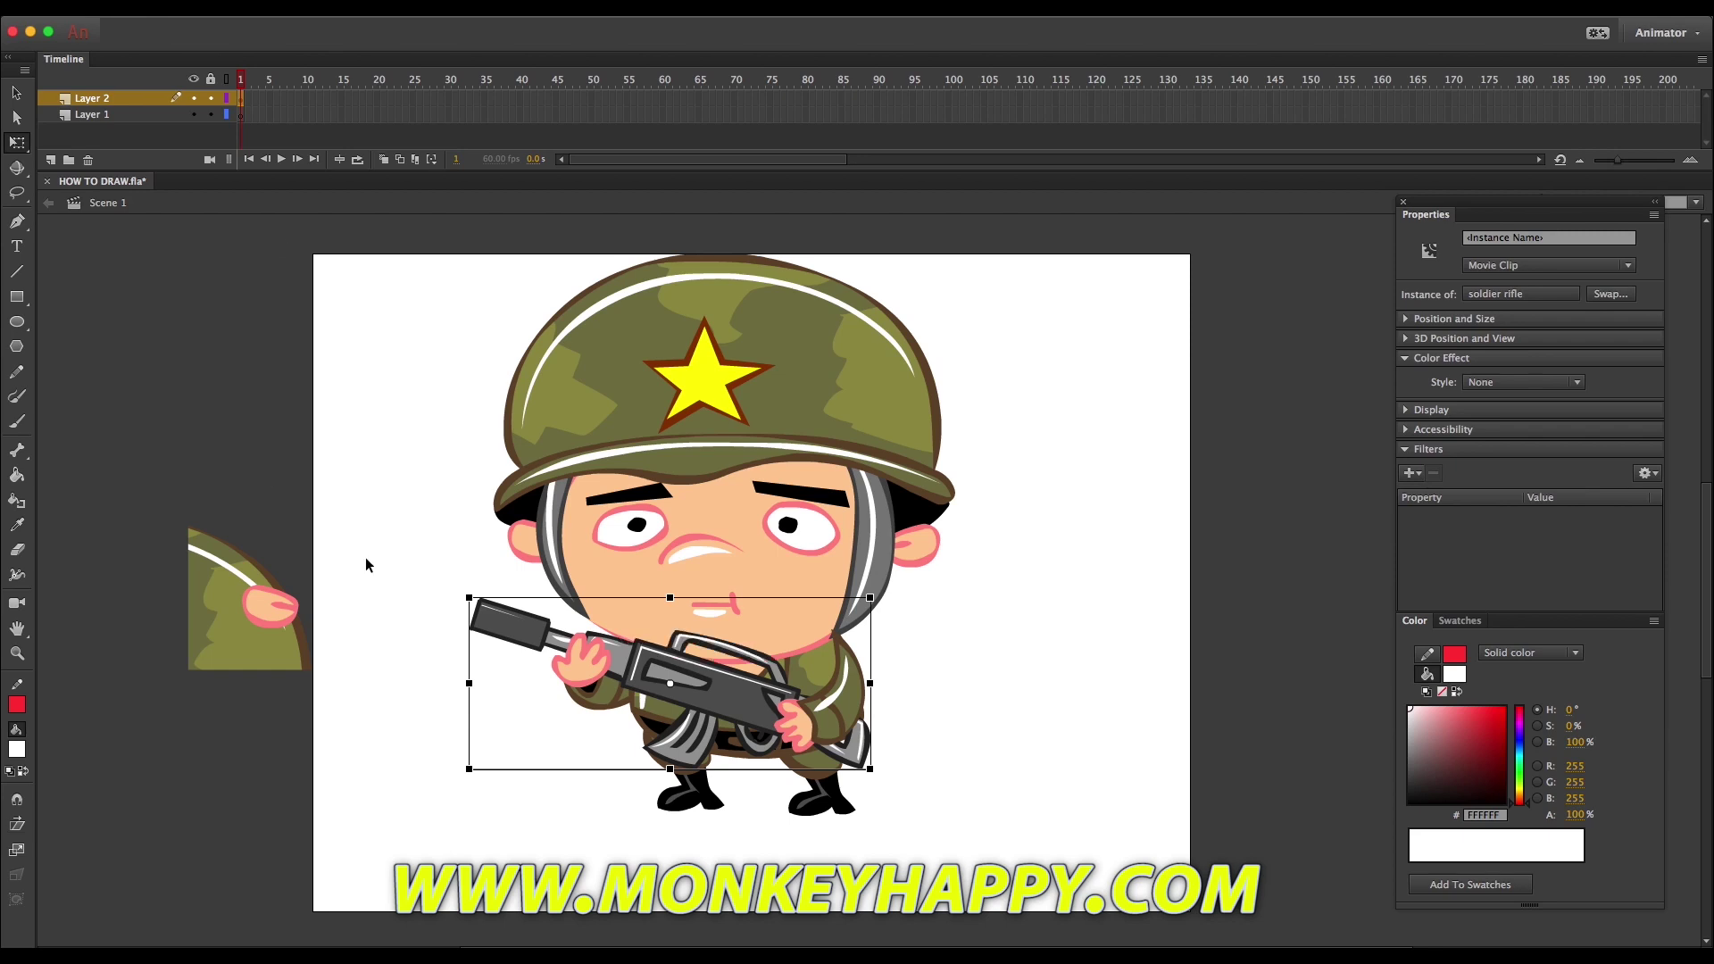
left_click(642, 720)
left_click(336, 7)
left_click(367, 54)
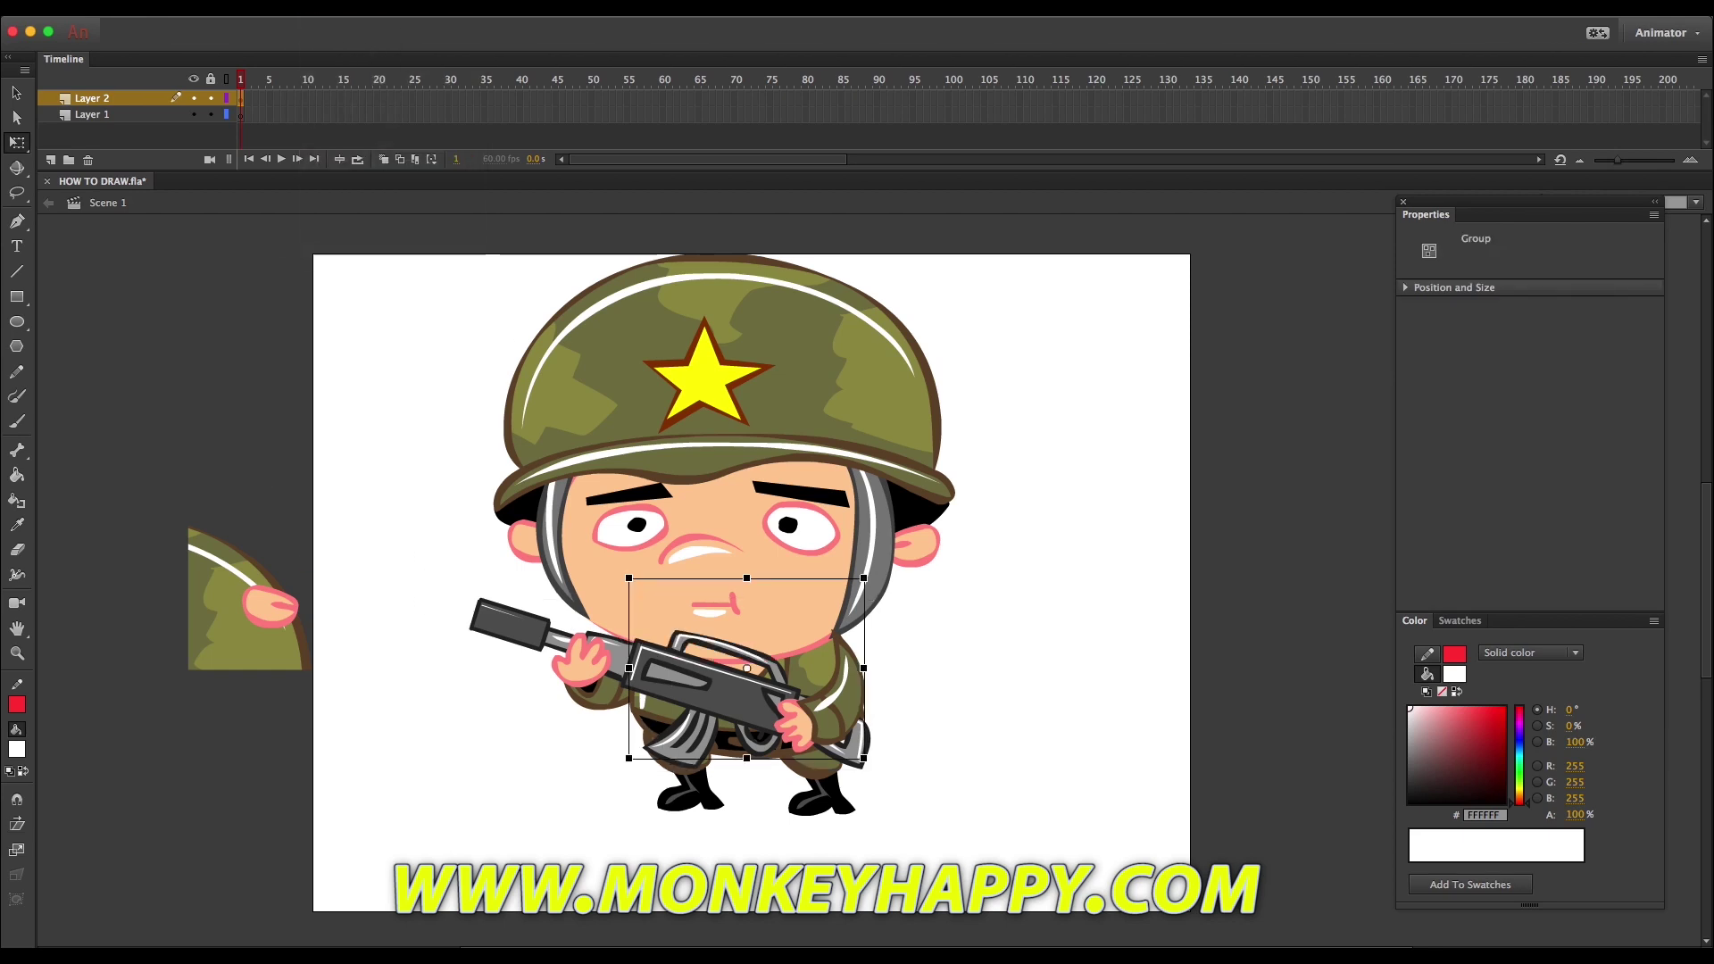
key("Return")
Delete the leftover arm drawing lying outside the stage.
left_click(839, 808)
left_click(753, 607)
left_click(328, 548)
left_click_drag(328, 547, 134, 562)
key("Delete")
Shift the rifle together with the stock-side arm and hand slightly down and toward the stock side.
left_click(715, 754)
left_click_drag(750, 719, 822, 779)
left_click(766, 749)
left_click_drag(686, 724, 721, 742)
Rotate and reposition the barrel-side arm so its hand grips the rifle, and raise the rifle slightly.
left_click(582, 665)
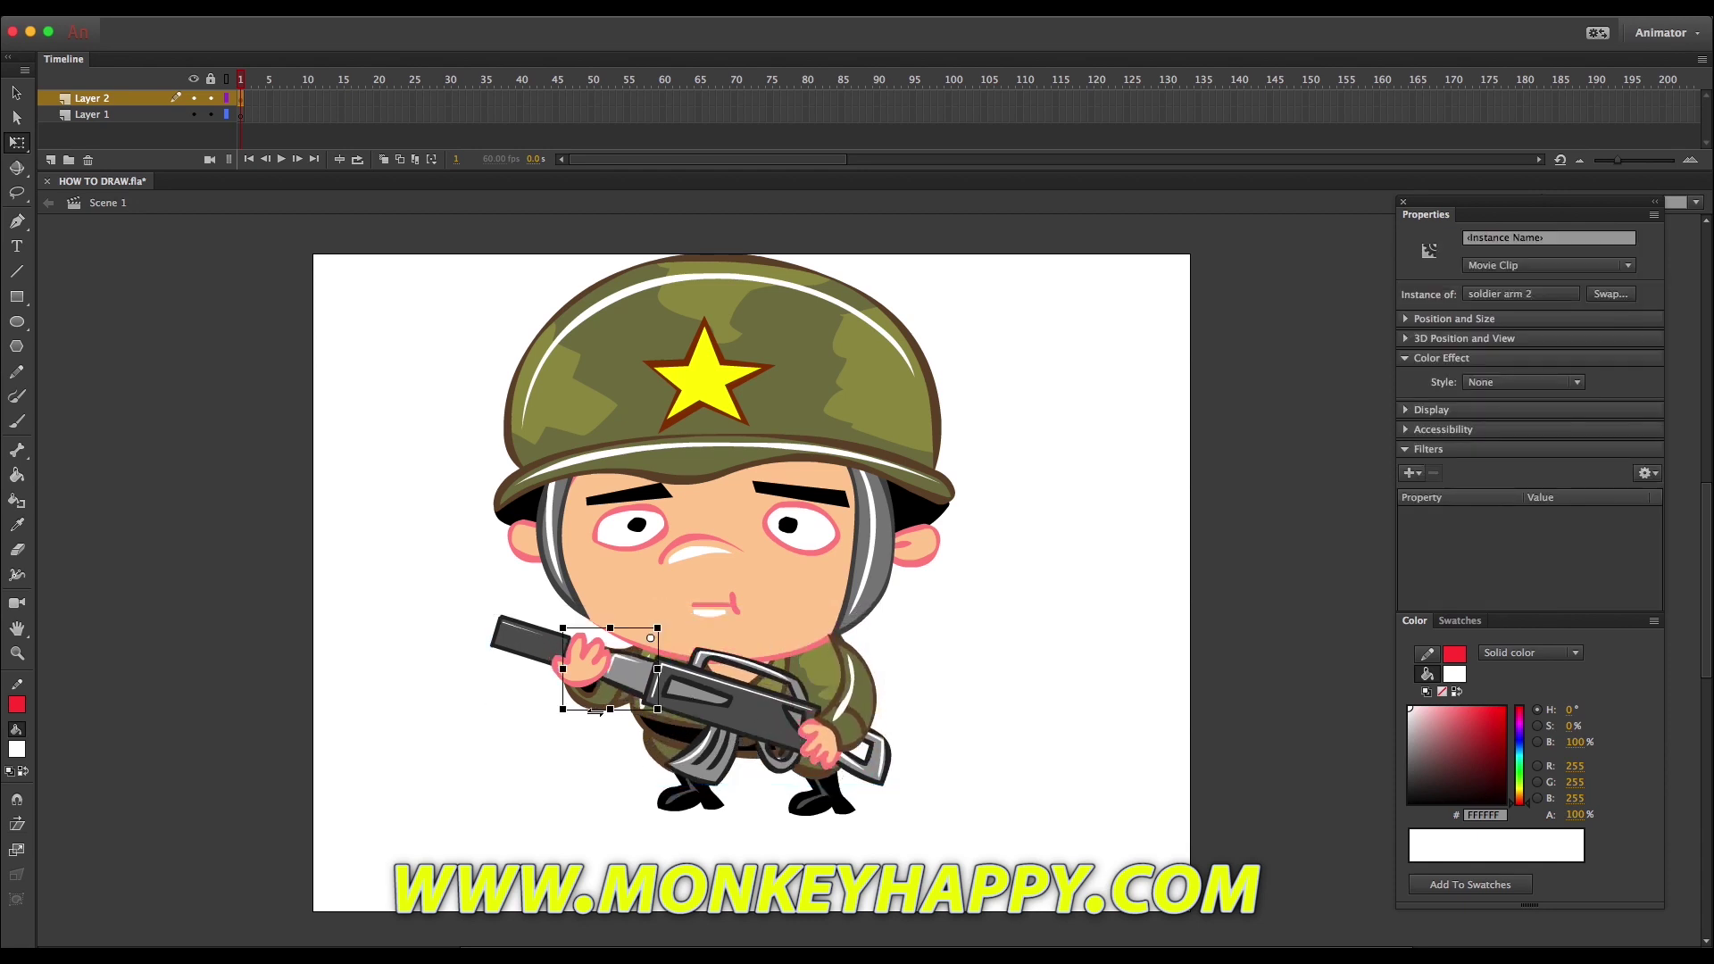
left_click_drag(593, 674, 605, 698)
left_click(699, 699)
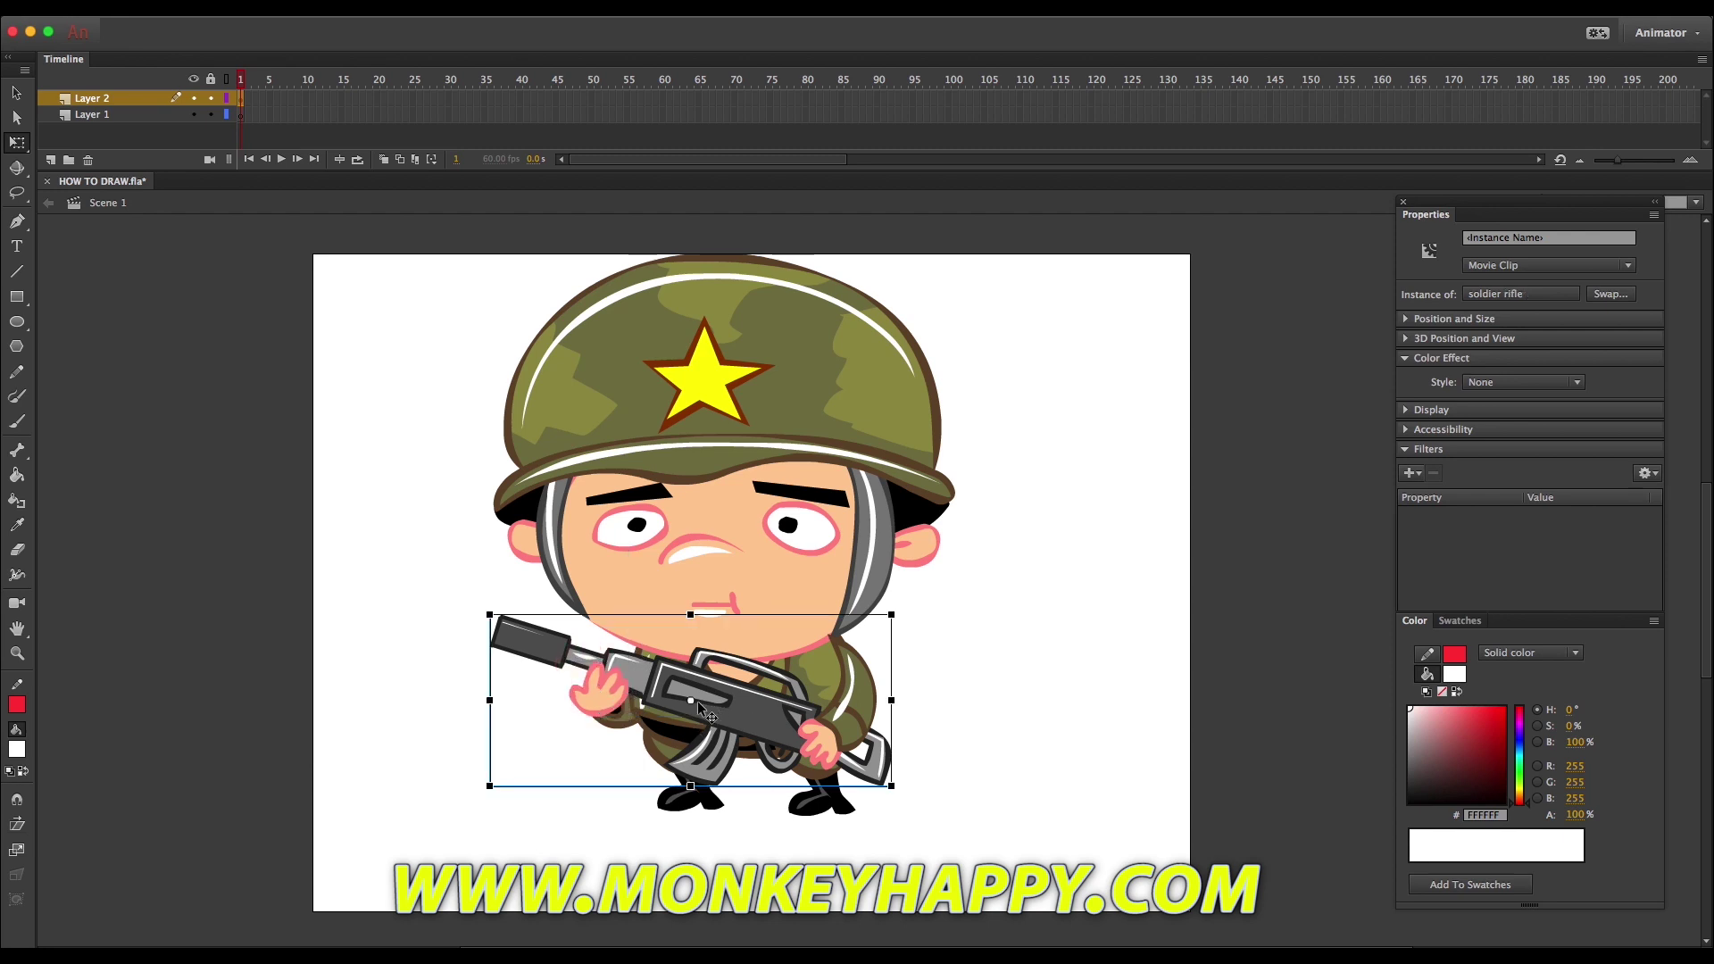
key("shift+Up")
left_click_drag(610, 695, 613, 677)
left_click(618, 719)
left_click_drag(603, 756, 700, 682)
left_click(610, 686)
left_click(704, 682)
left_click(882, 674)
left_click_drag(1003, 814, 467, 370)
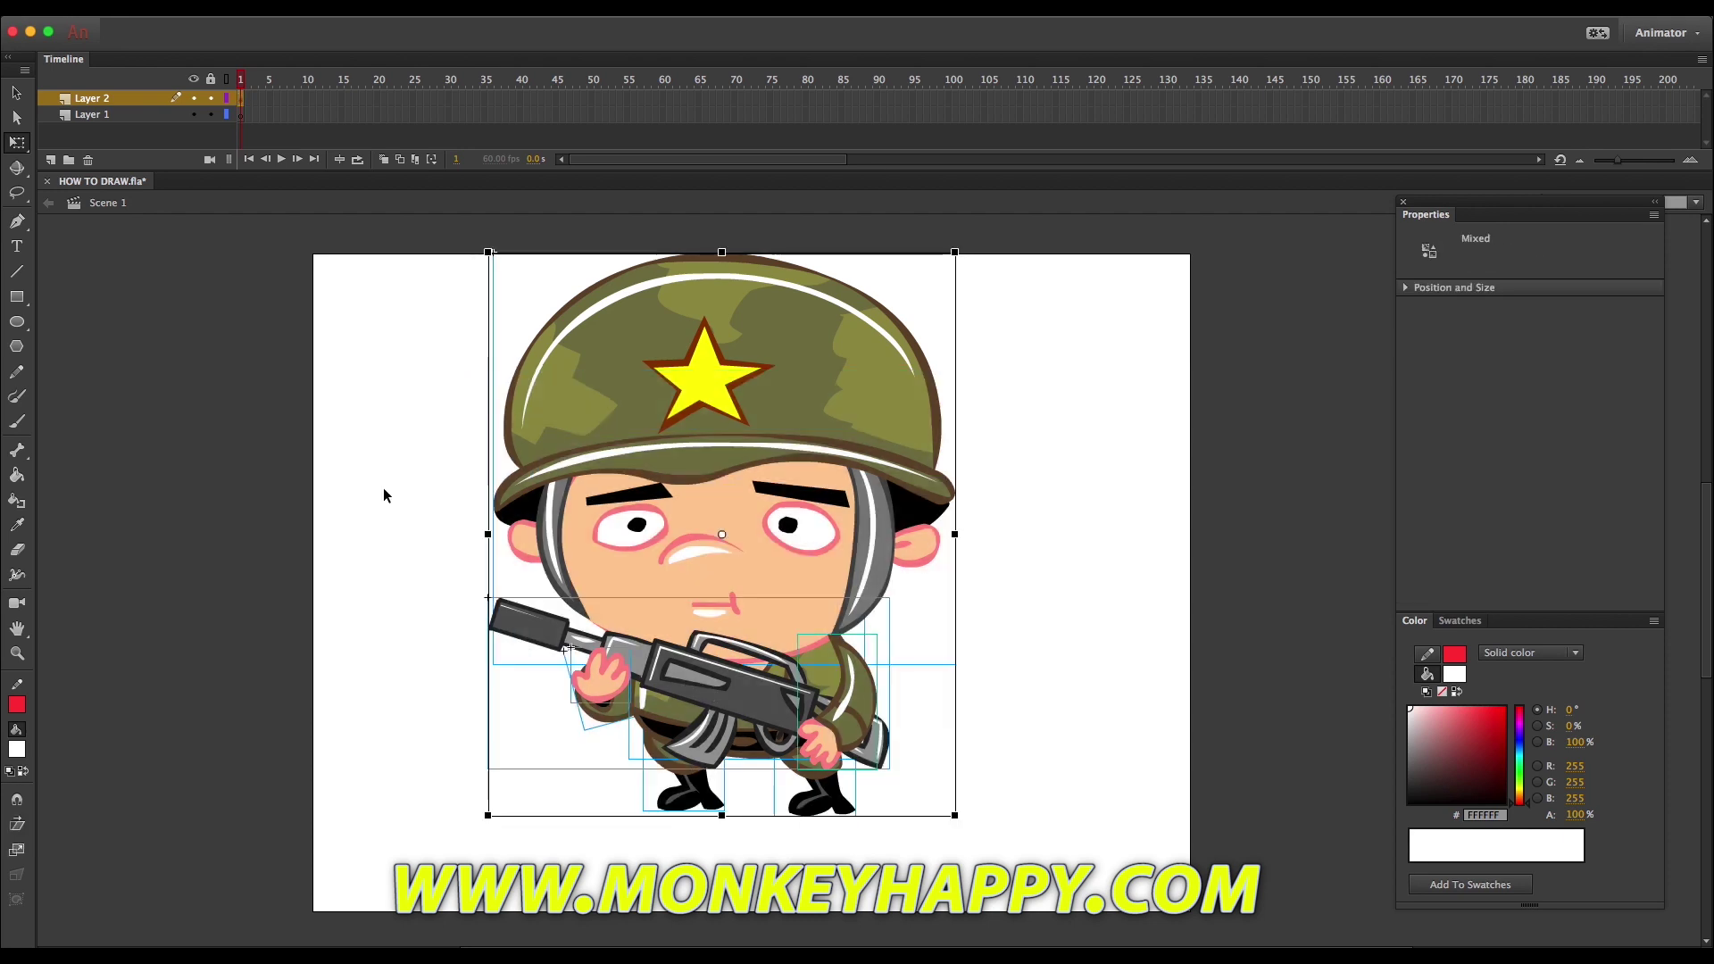
Draw a flat black ellipse under the boots as a ground shadow and delete its outline.
left_click(17, 321)
left_click(1409, 804)
left_click_drag(624, 790, 885, 833)
left_click(17, 93)
left_click(782, 830)
key("Delete")
Set the shadow's fill alpha to 73% and convert it into a movie clip named "soldier shadow".
left_click(773, 814)
left_click_drag(1575, 815, 1551, 815)
left_click(1018, 817)
left_click(782, 823)
left_click(344, 4)
left_click(339, 59)
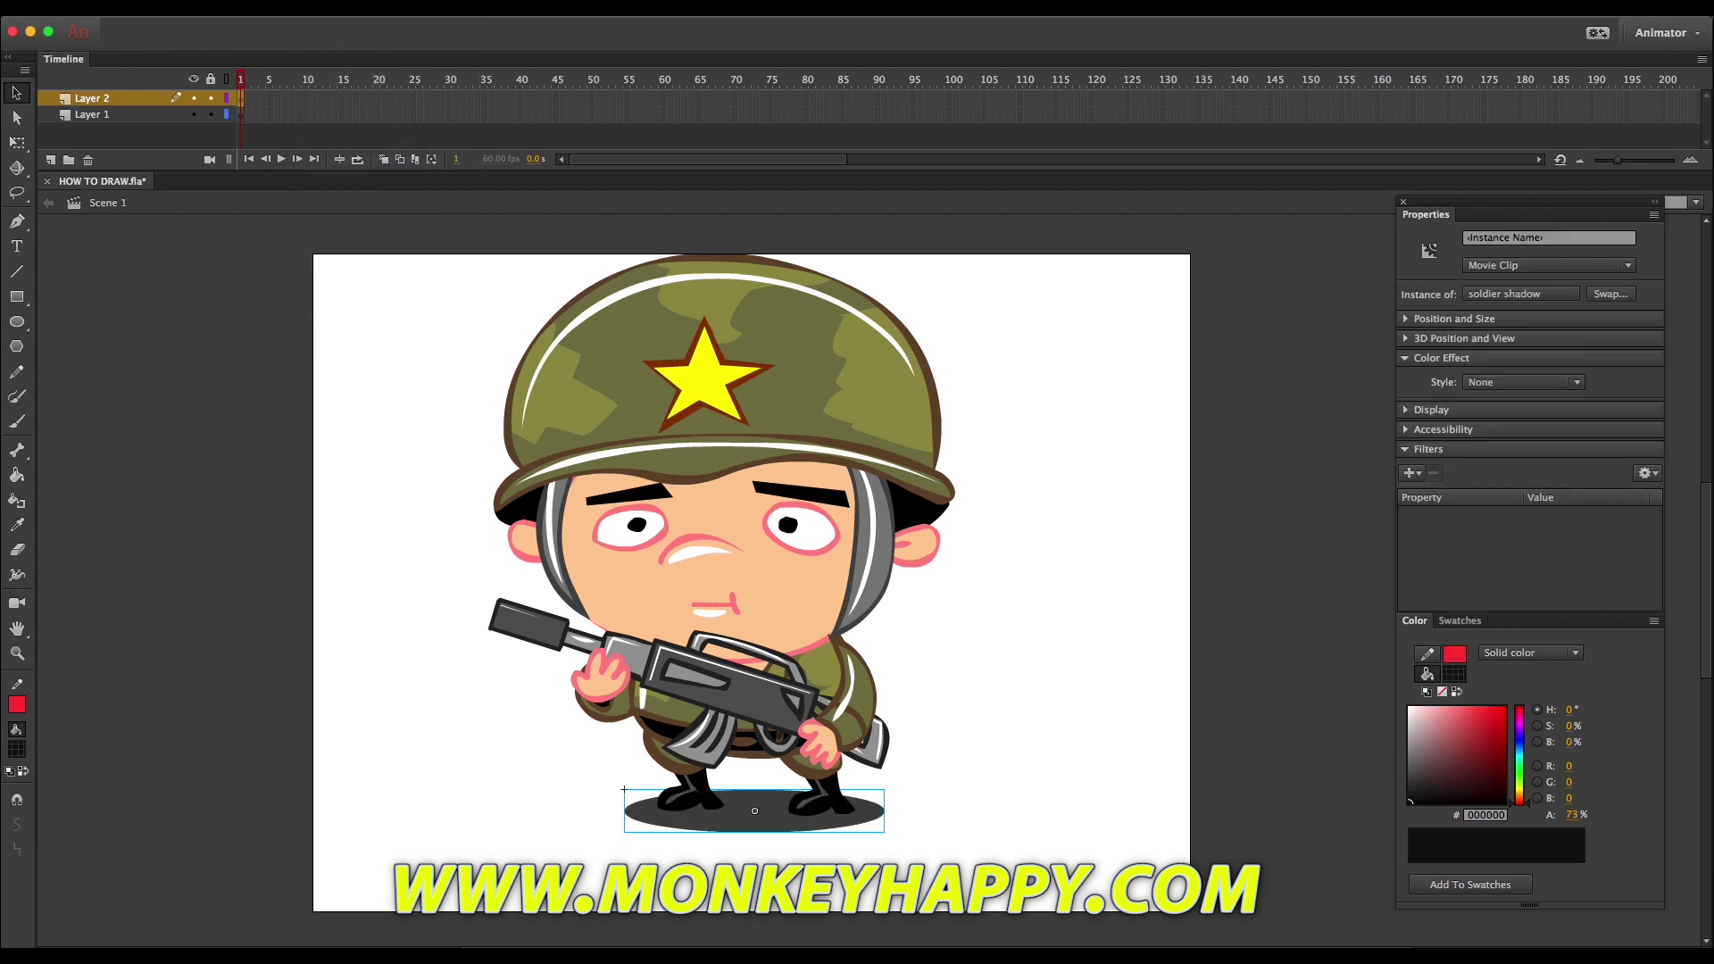
Convert the whole soldier into a movie clip named "soldir all" and scale it down within the stage.
key("ctrl+s")
key("ctrl+a")
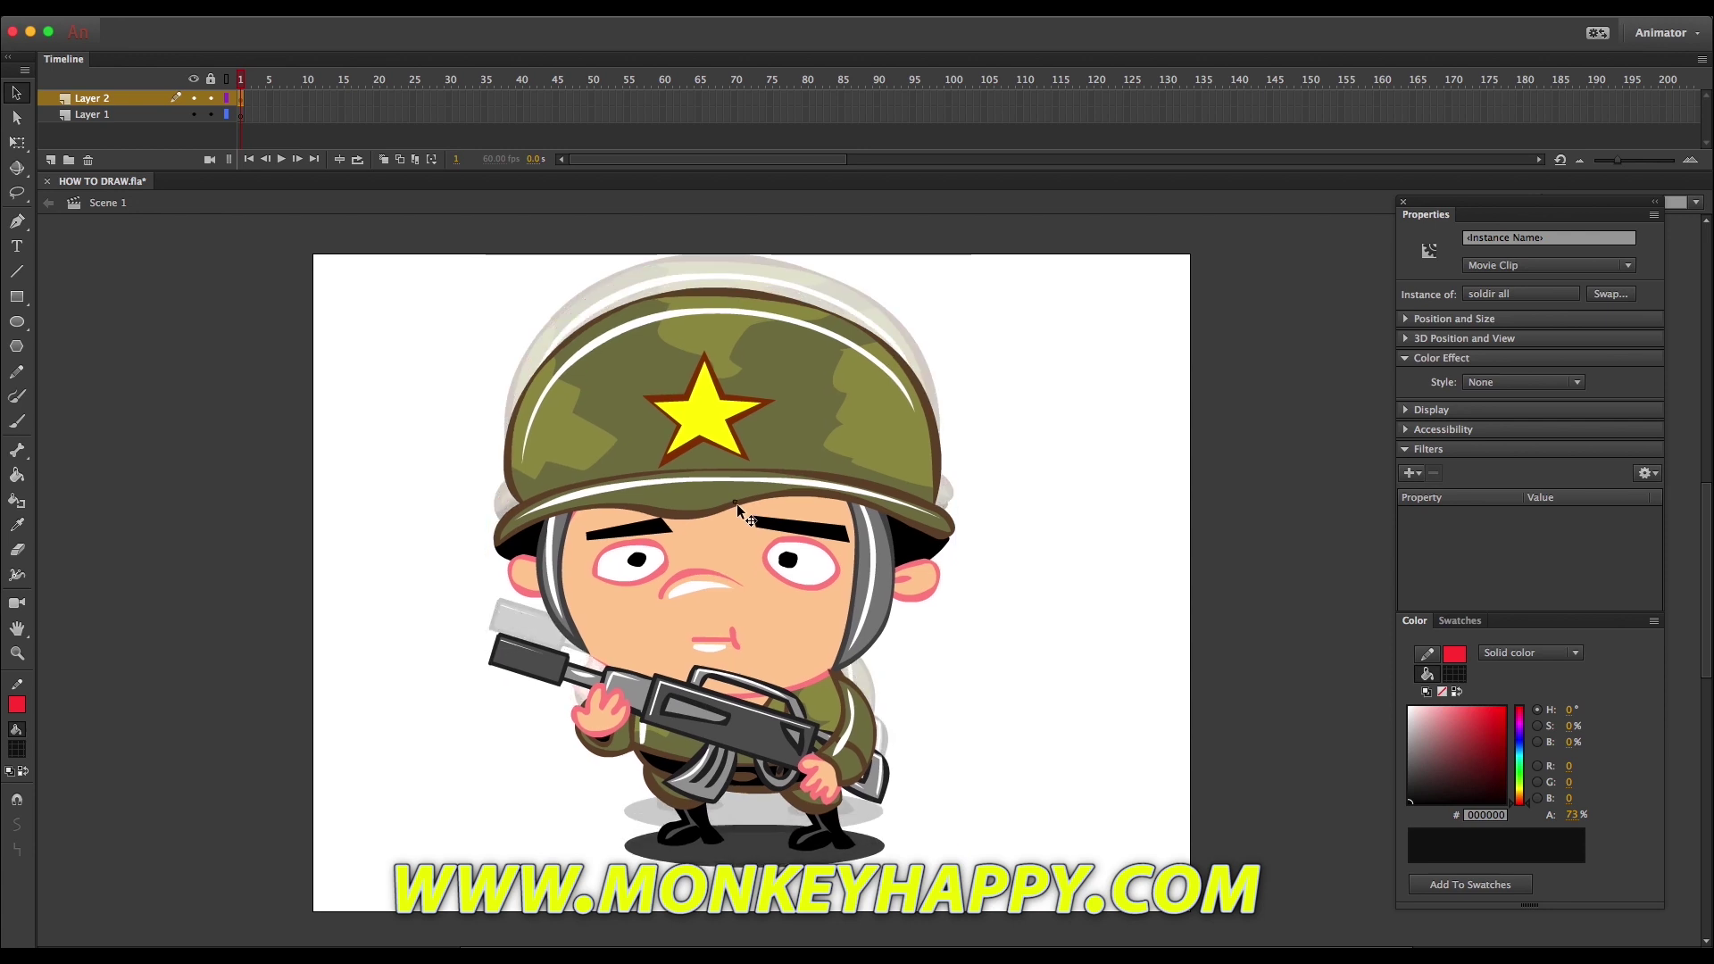
key("q")
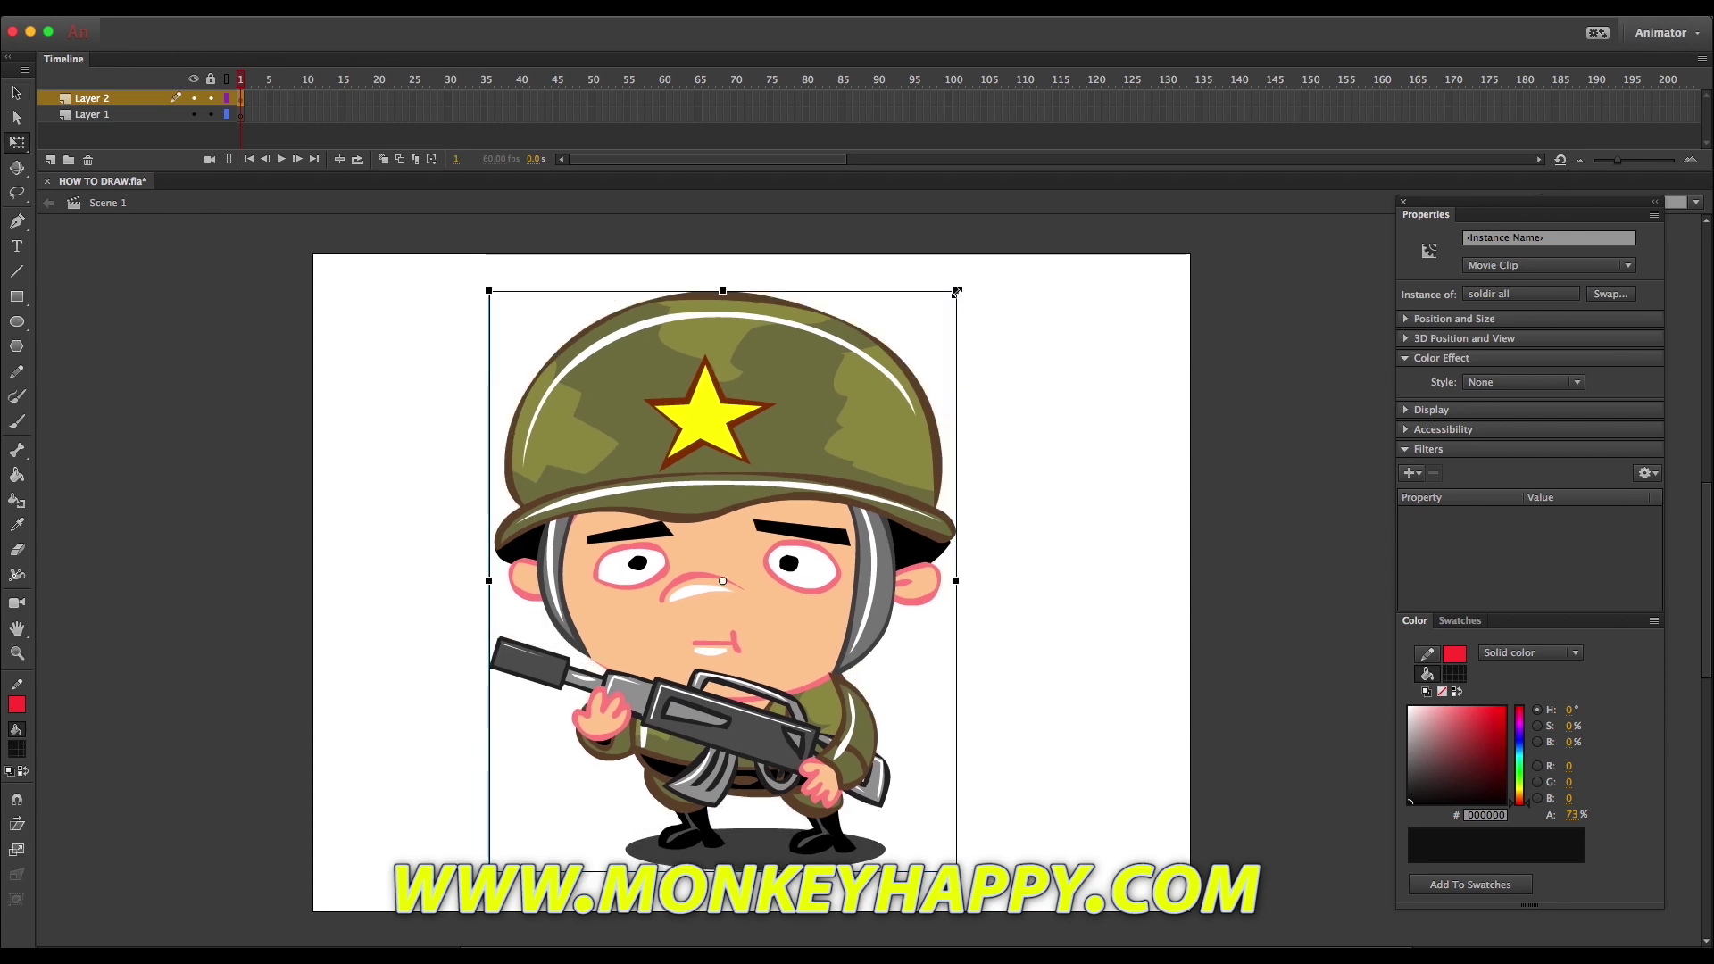
left_click_drag(489, 290, 535, 343)
left_click(468, 449)
Open the "soldir all" clip and distribute its parts to separate layers.
double_click(730, 540)
right_click(748, 518)
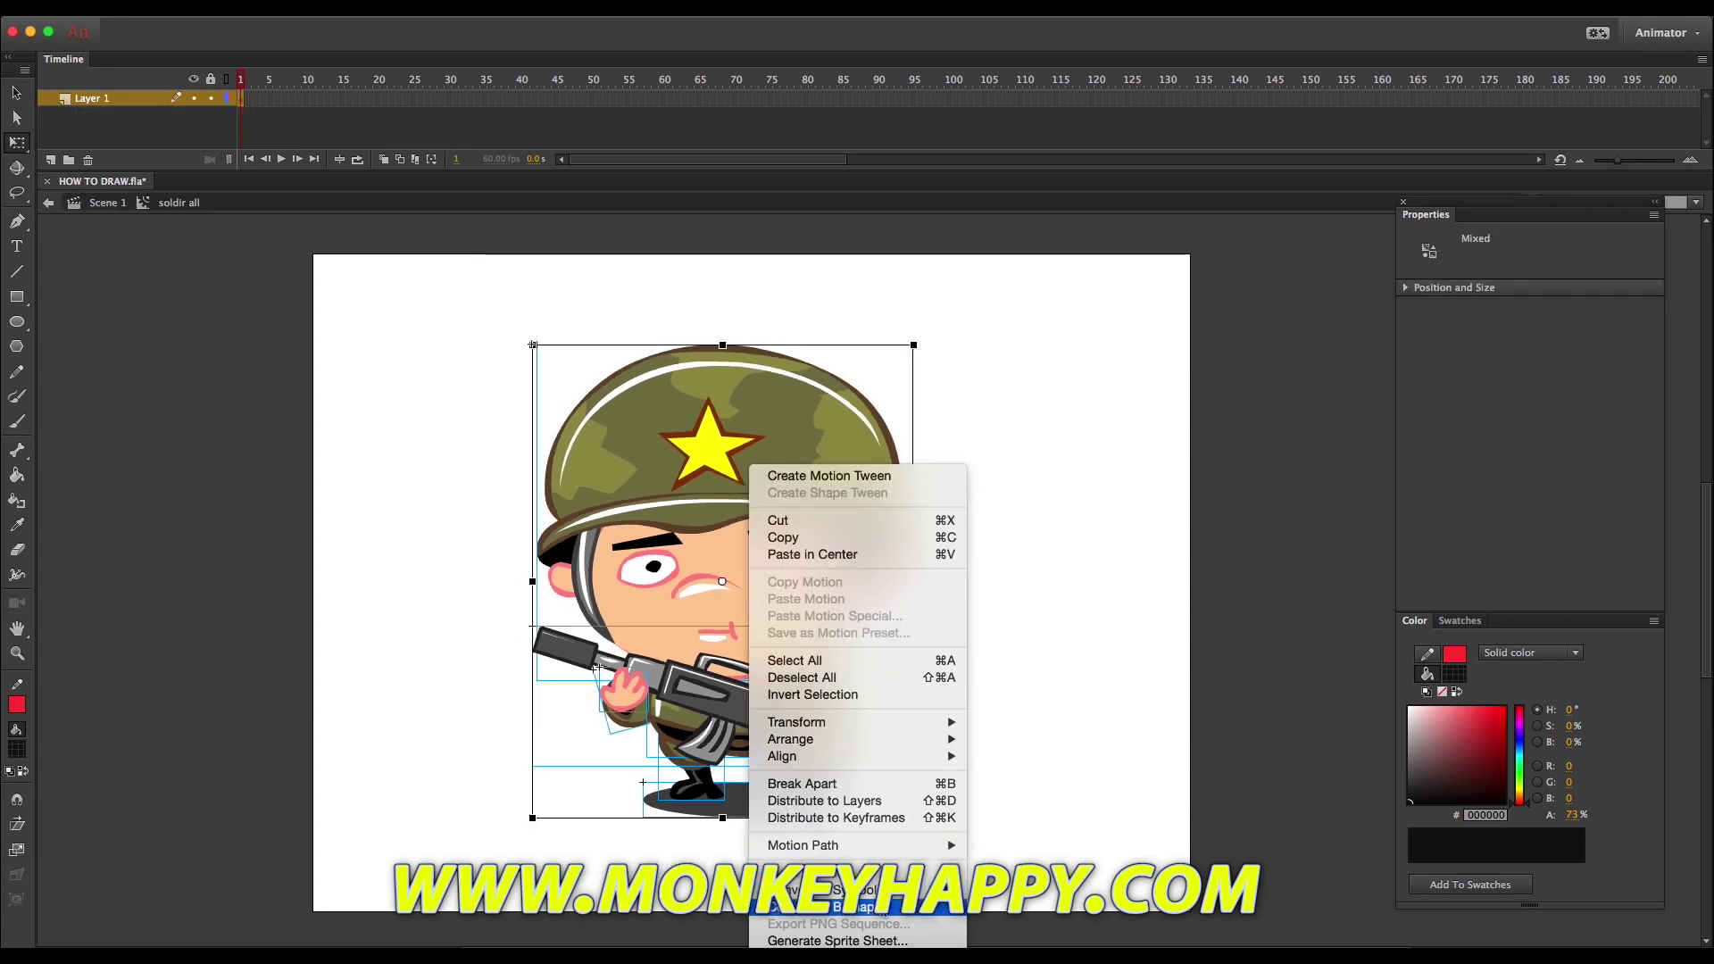
left_click(838, 800)
Inside the head clip, convert the group of eyes and eyebrows into a movie clip named "soldier eys".
left_click(1026, 533)
double_click(800, 590)
double_click(797, 586)
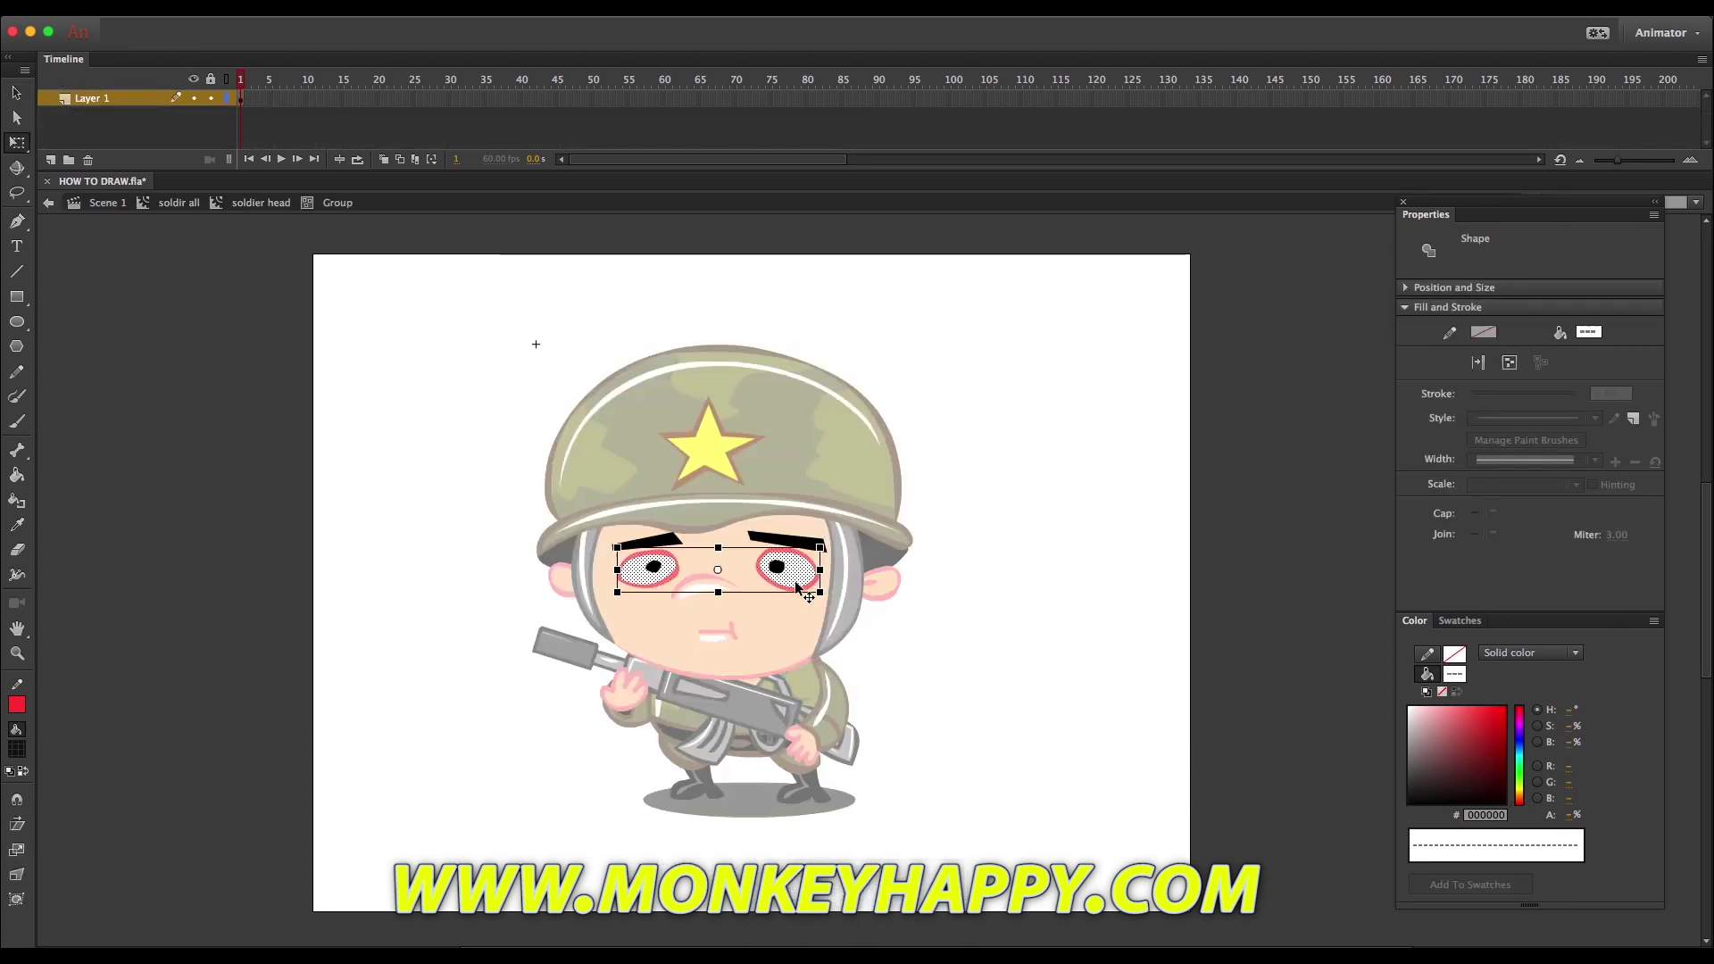
left_click(277, 204)
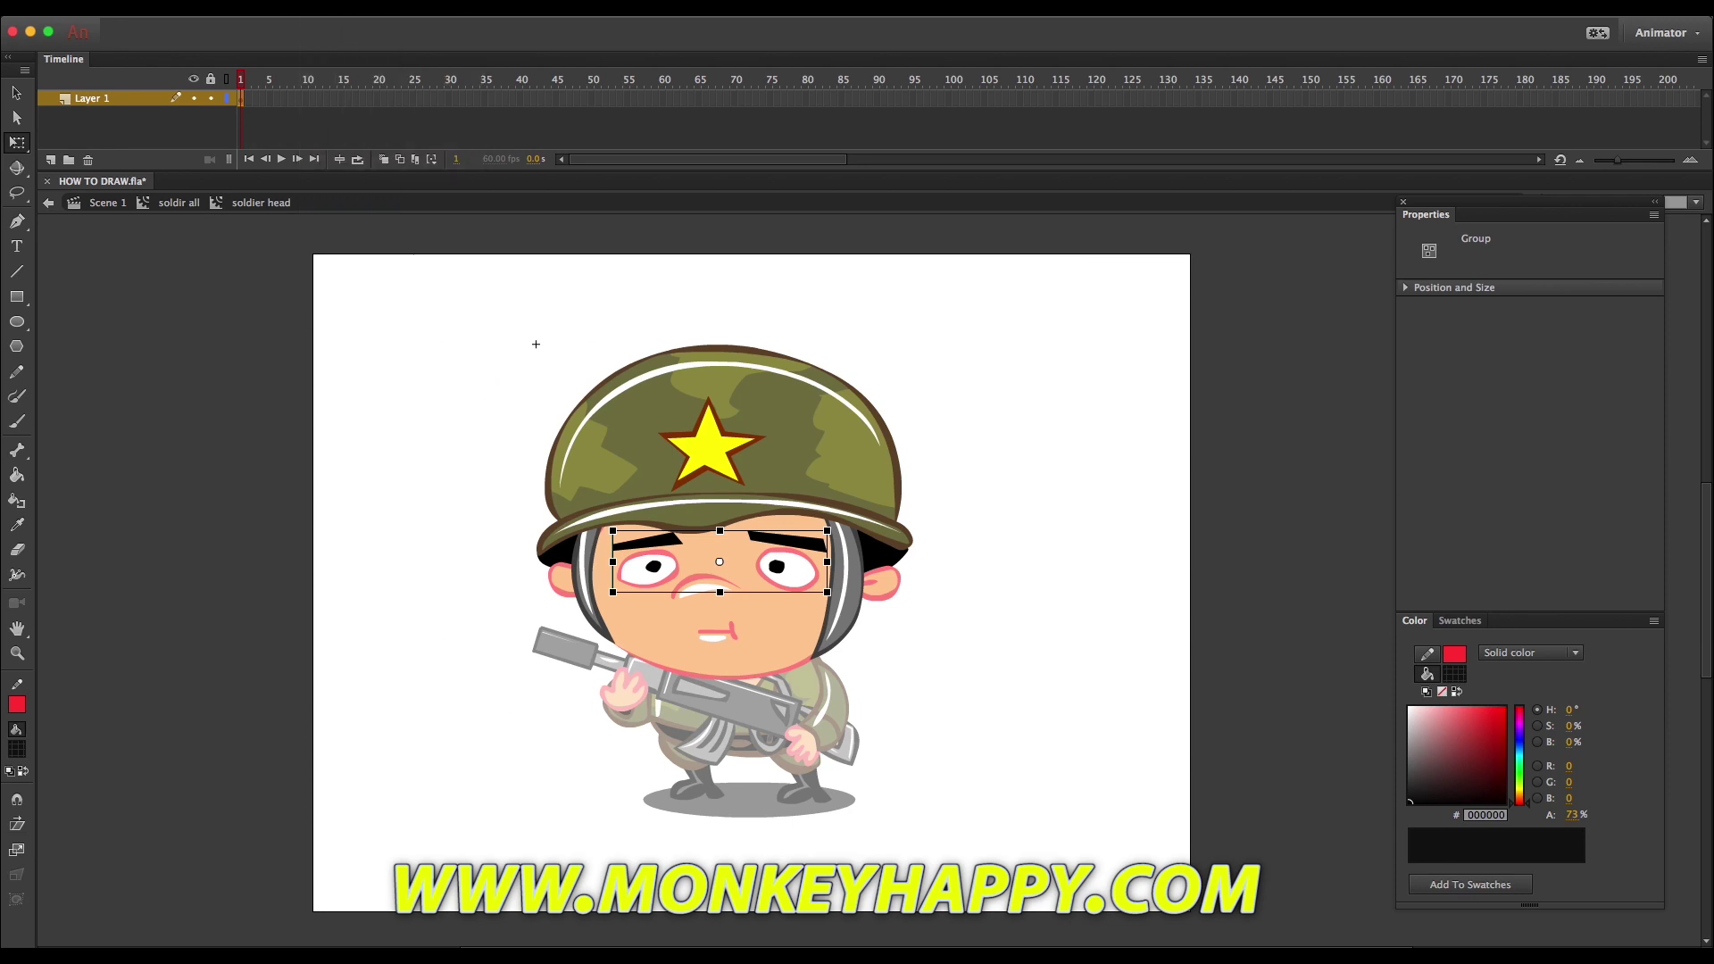
key("Return")
Insert a keyframe at frame 33 of the eyes clip, break the artwork apart and lower both eyebrows slightly.
double_click(786, 585)
left_click(470, 99)
key("F6")
left_click(17, 653)
left_click_drag(507, 394, 1057, 690)
left_click(17, 93)
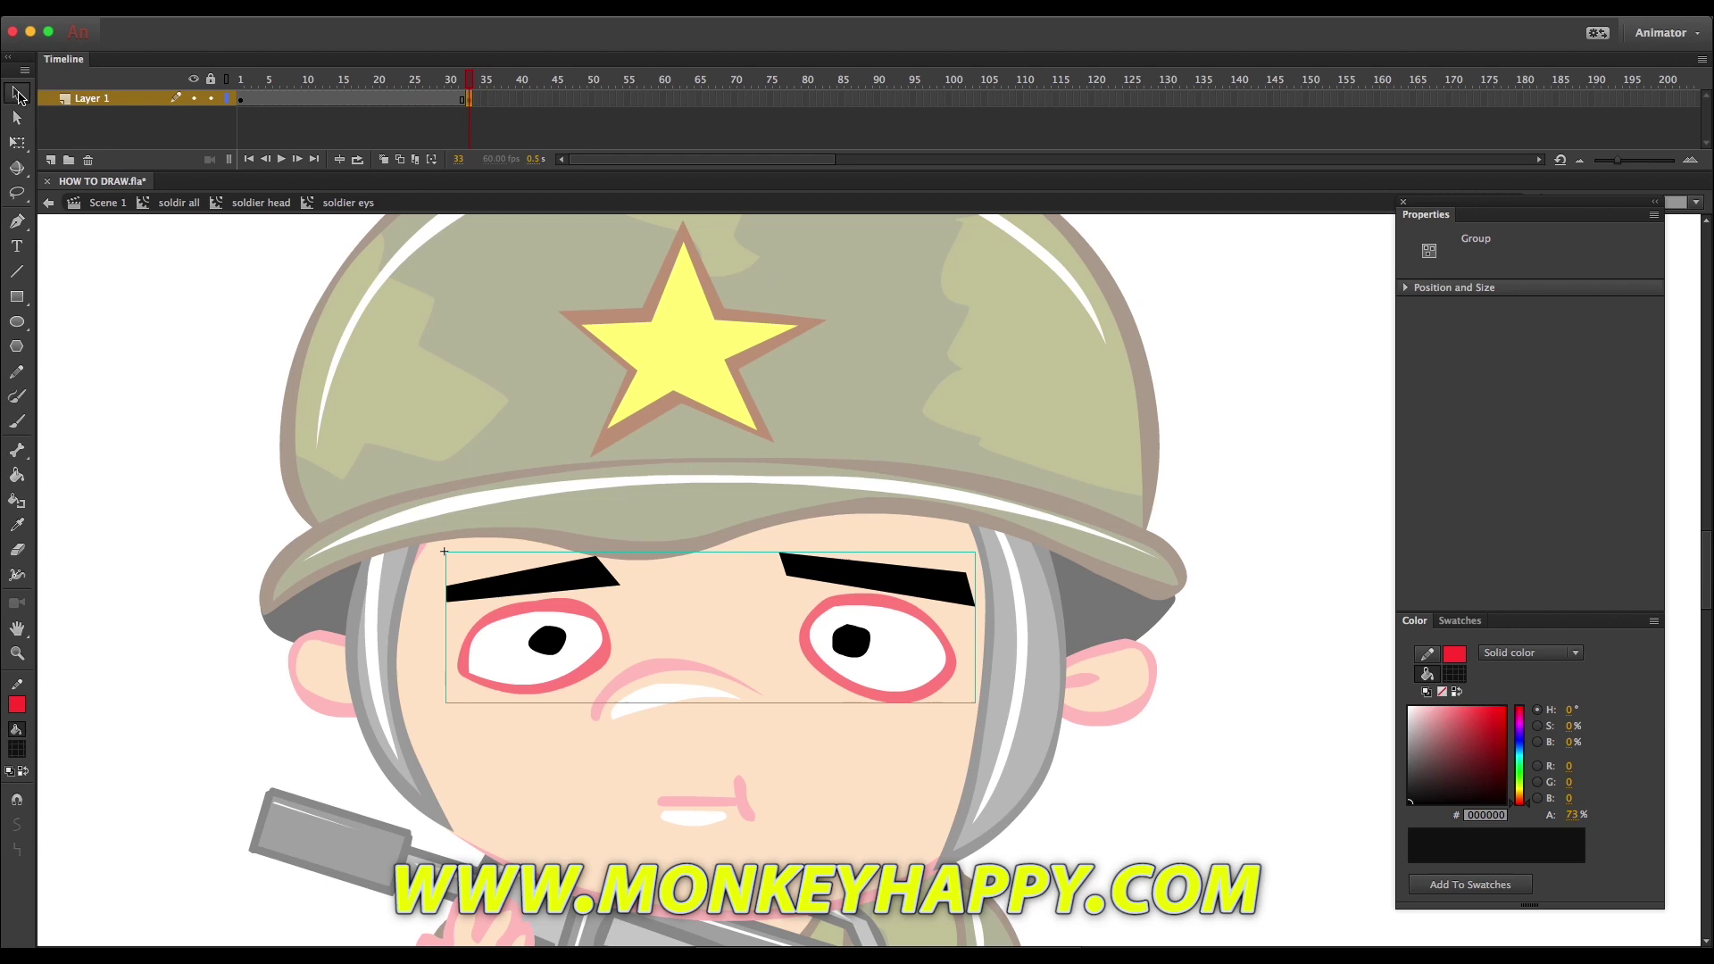
key("super+b")
left_click(586, 538)
left_click_drag(571, 589, 571, 609)
left_click_drag(823, 577, 823, 598)
Delete the lower part of both eyes and brush pink FF8787 lower lids along the cut edges.
left_click_drag(986, 790, 406, 656)
key("Delete")
key("i")
left_click(464, 665)
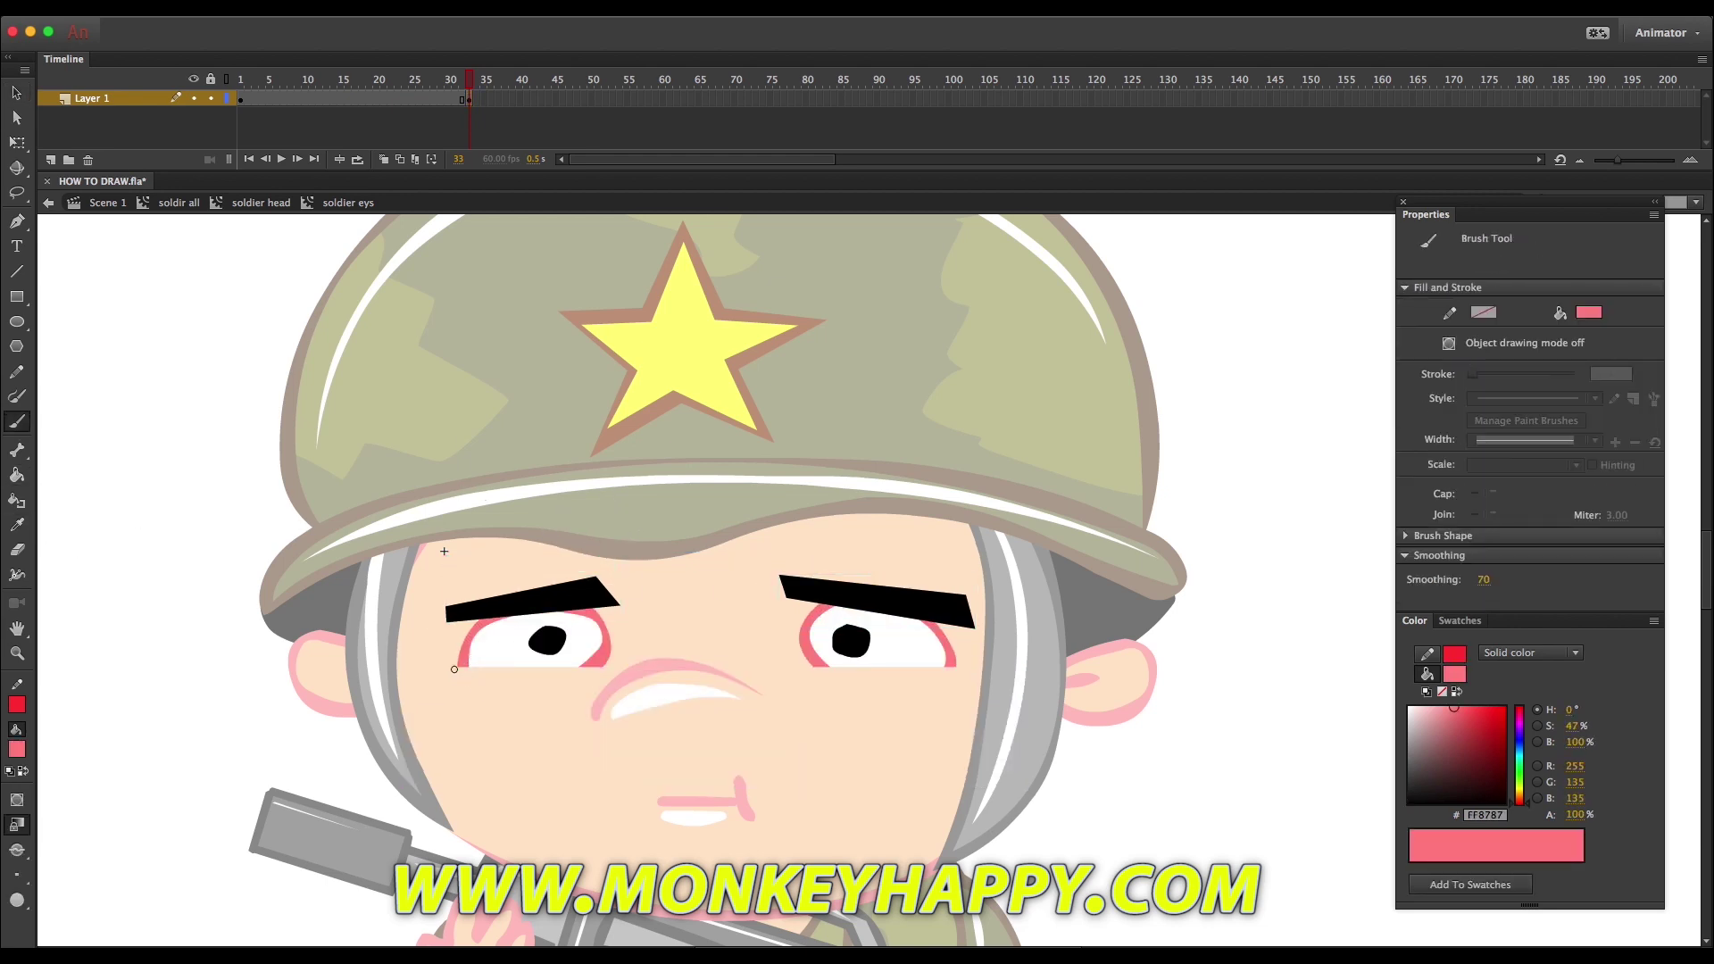
left_click_drag(467, 668, 605, 658)
left_click_drag(813, 665, 954, 661)
Insert a keyframe at frame 35 and squash the eyes and eyebrows vertically.
key("v")
key("F6")
left_click(655, 532)
left_click(555, 639)
key("ctrl+a")
key("q")
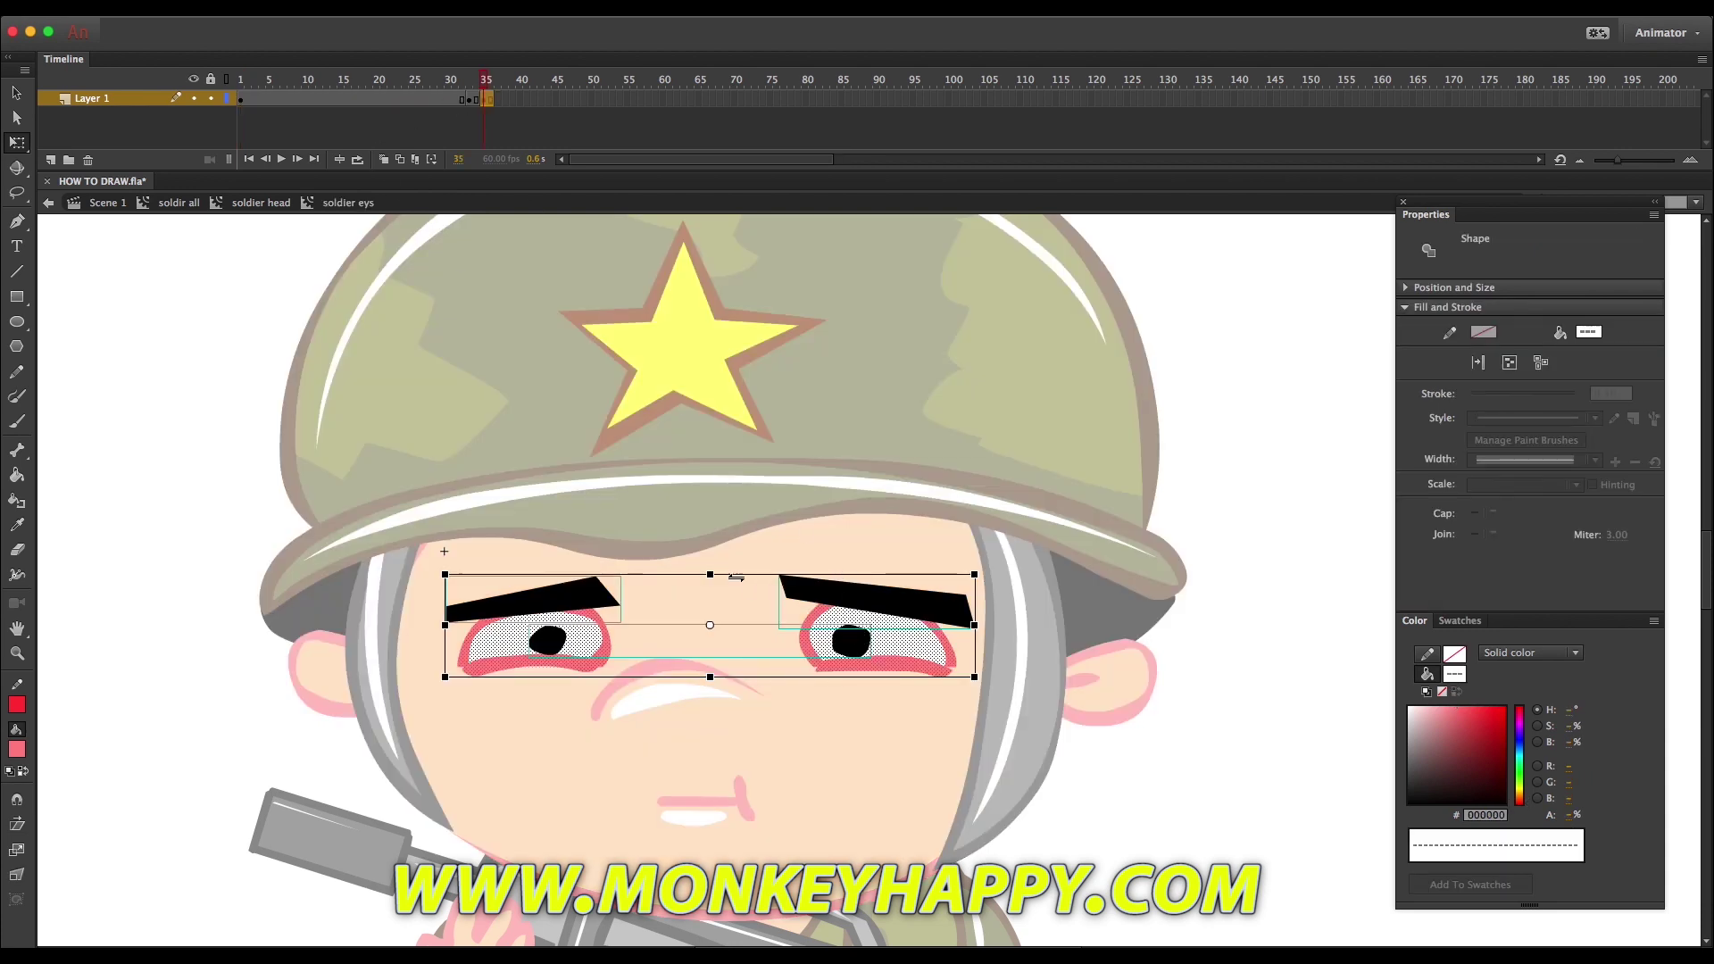
left_click_drag(711, 575, 710, 586)
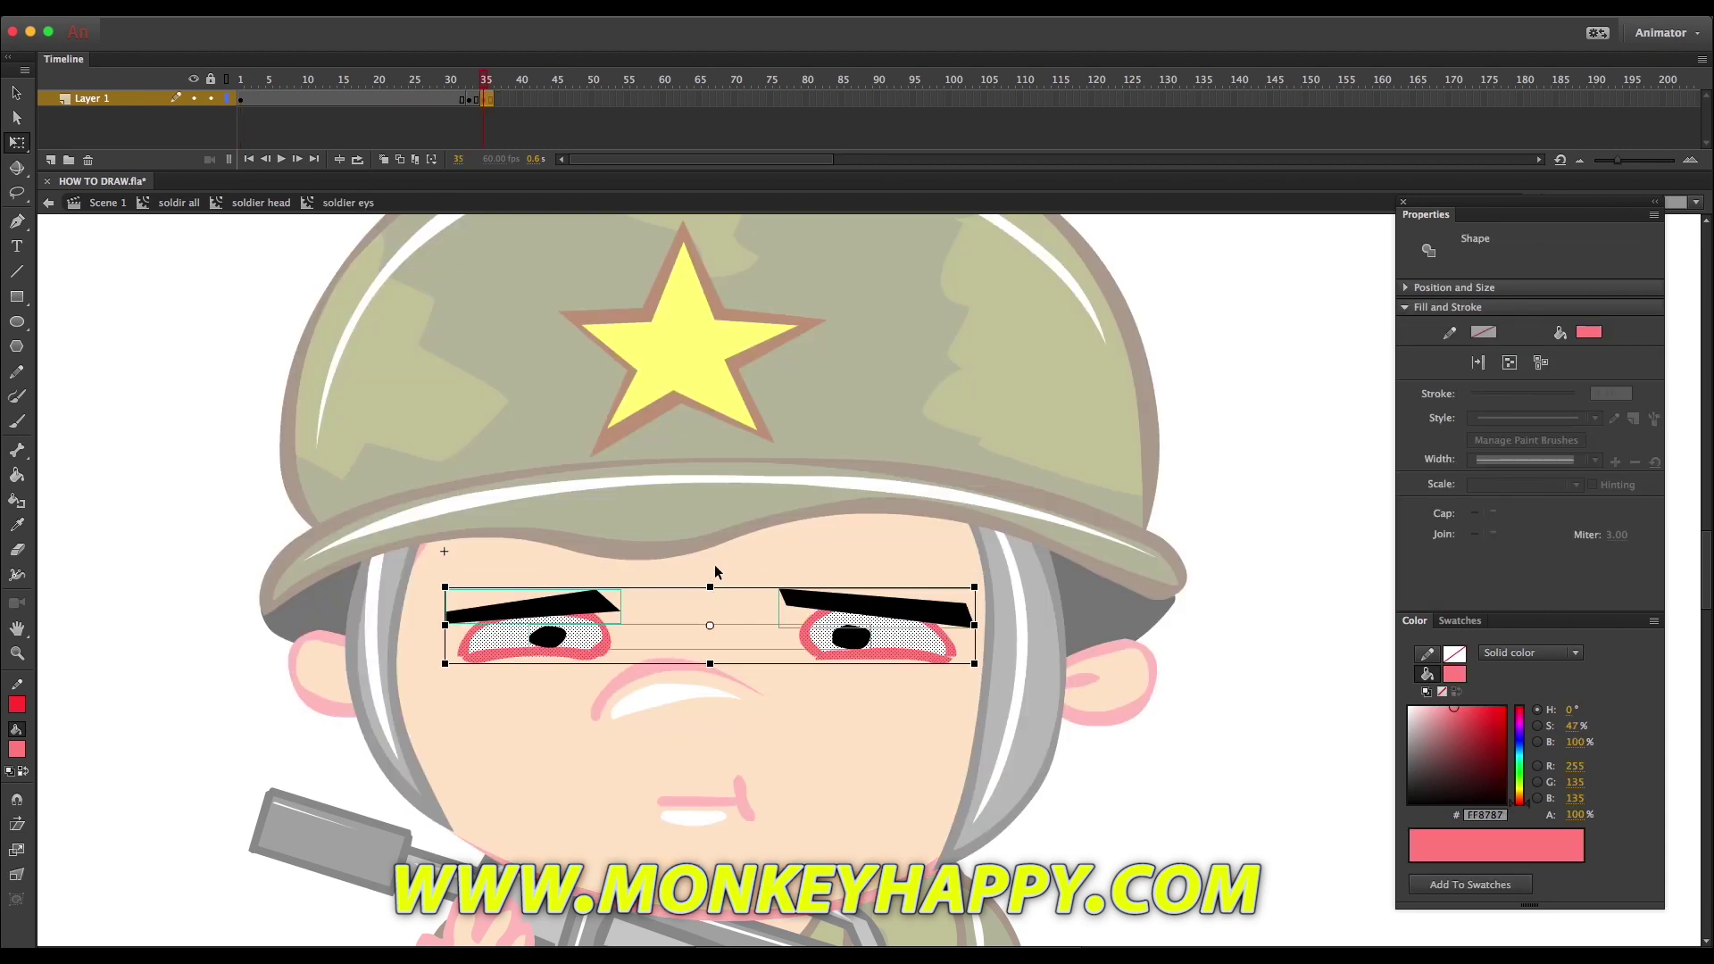
Lower both eyebrows closer to the squashed eyes at frame 35.
left_click(668, 560)
left_click(543, 608)
left_click(827, 598, "shift")
left_click_drag(827, 598, 826, 608)
left_click(830, 541)
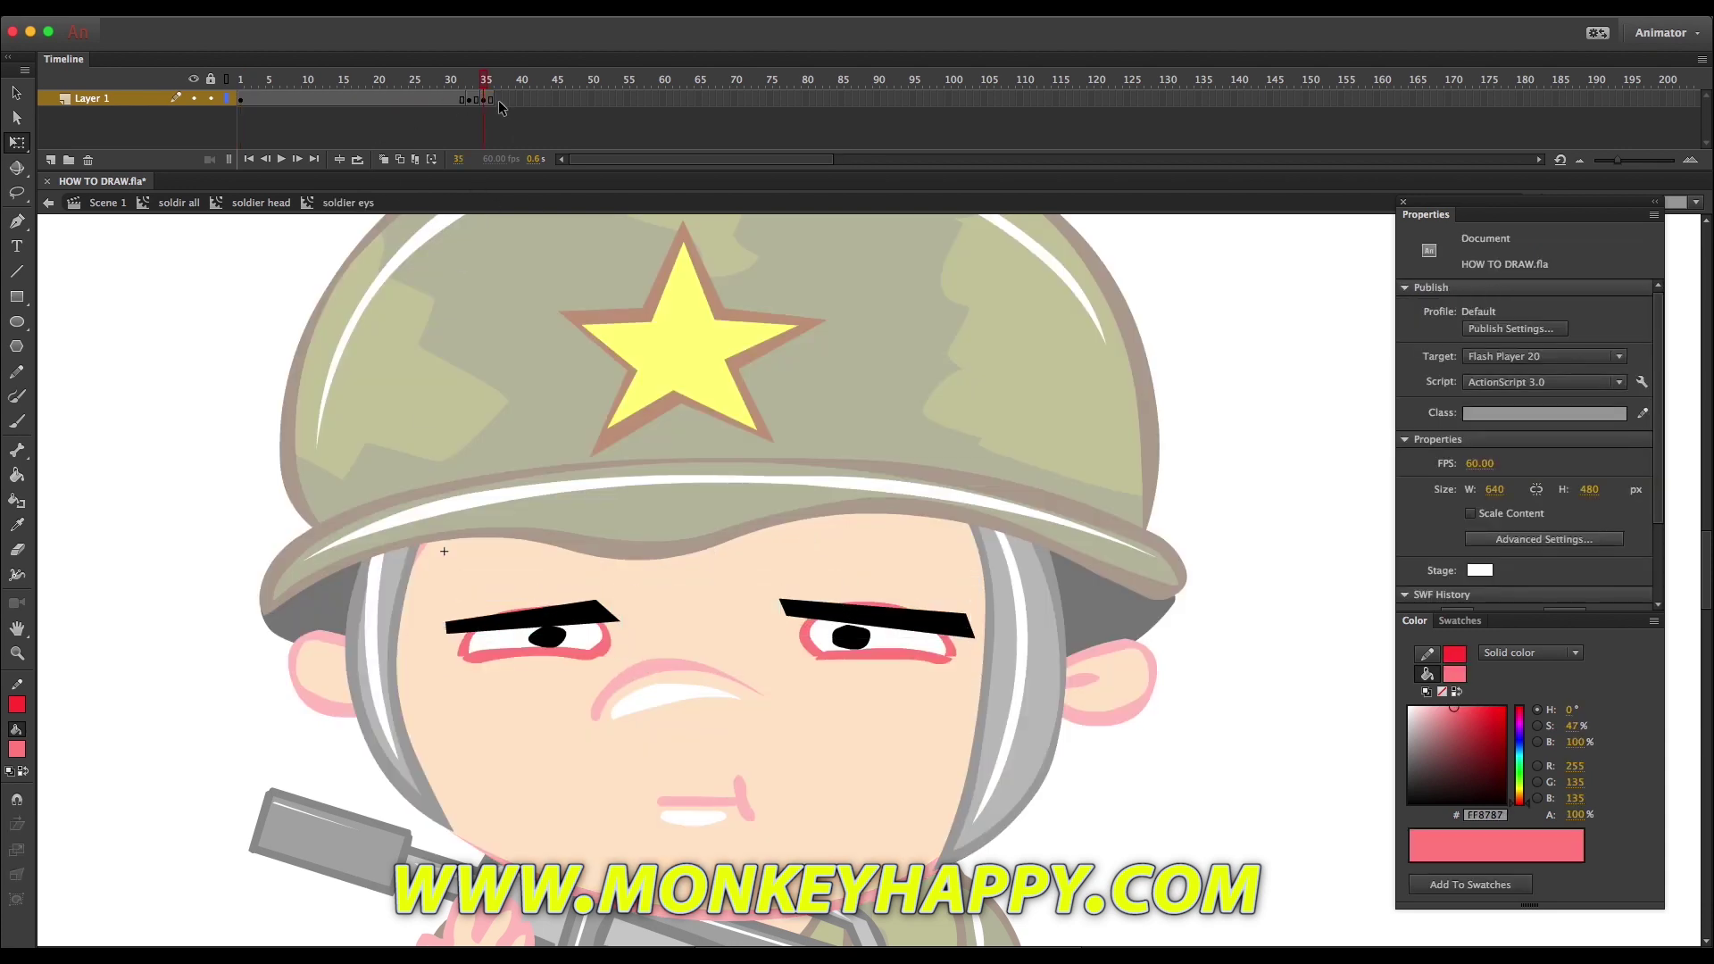
Insert a keyframe at frame 37 and delete both pupils.
key("F6")
key("F5")
left_click(547, 546)
left_click(548, 637)
key("Delete")
left_click(858, 641)
key("Delete")
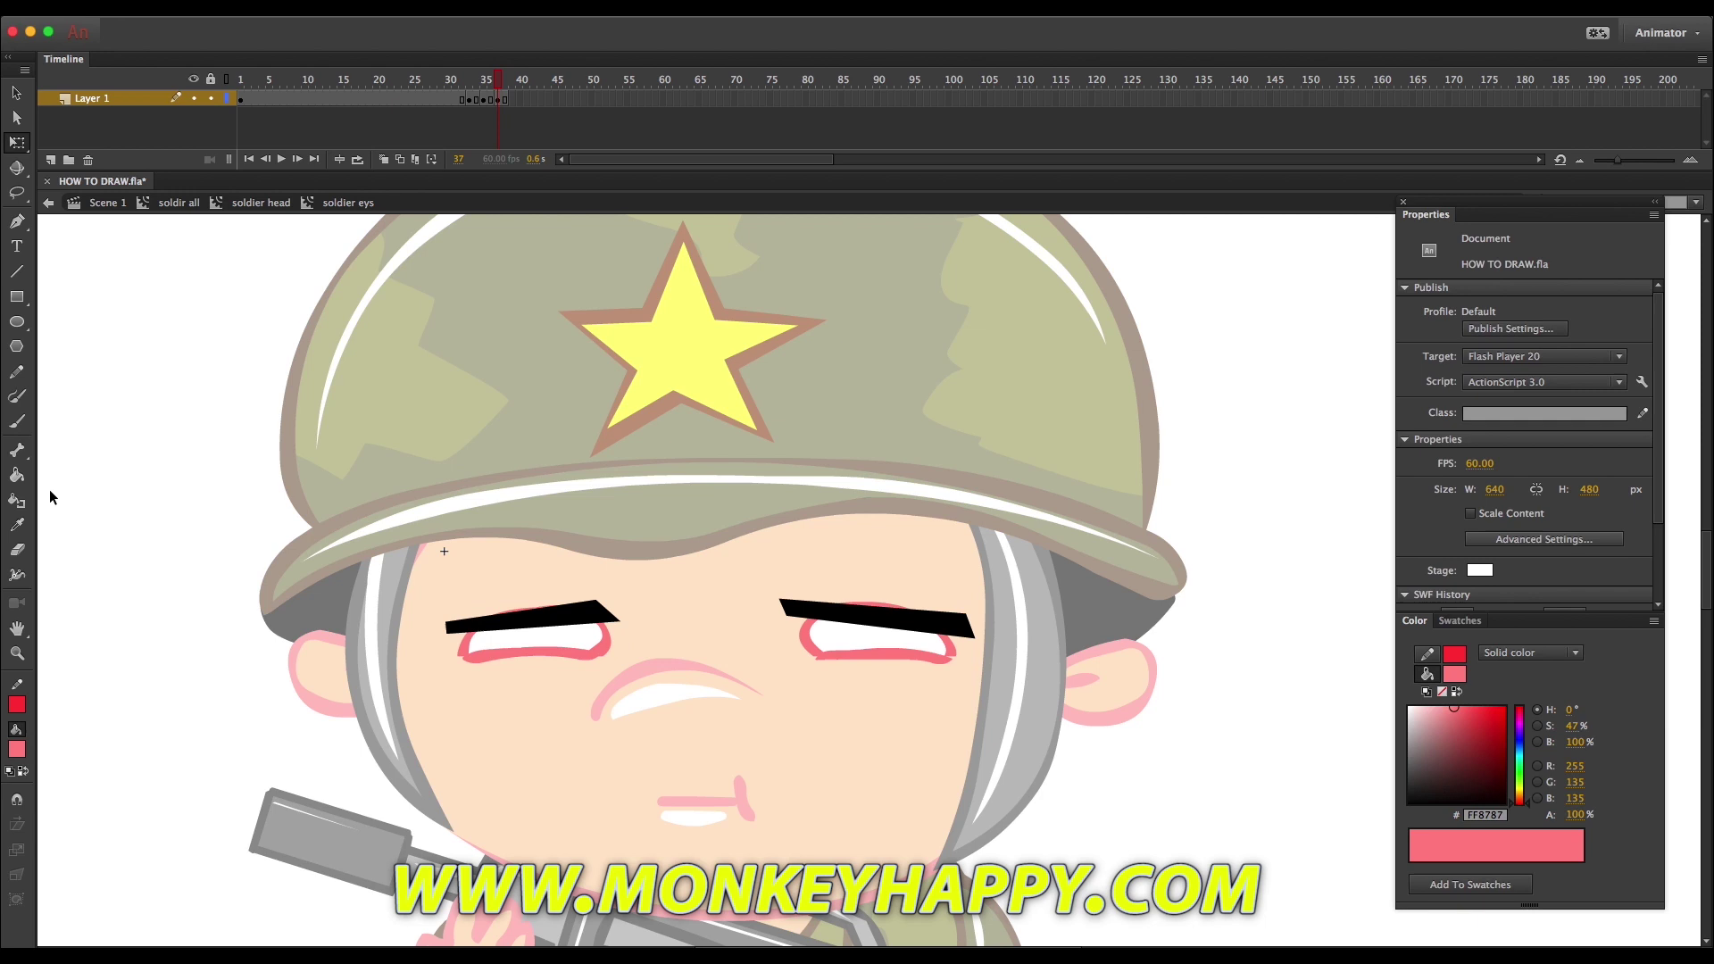
Fill the white areas of both eyes with skin colour FFCC99 to close the eyelids.
left_click(17, 476)
left_click(17, 749)
left_click(310, 536)
left_click(584, 642)
left_click(820, 636)
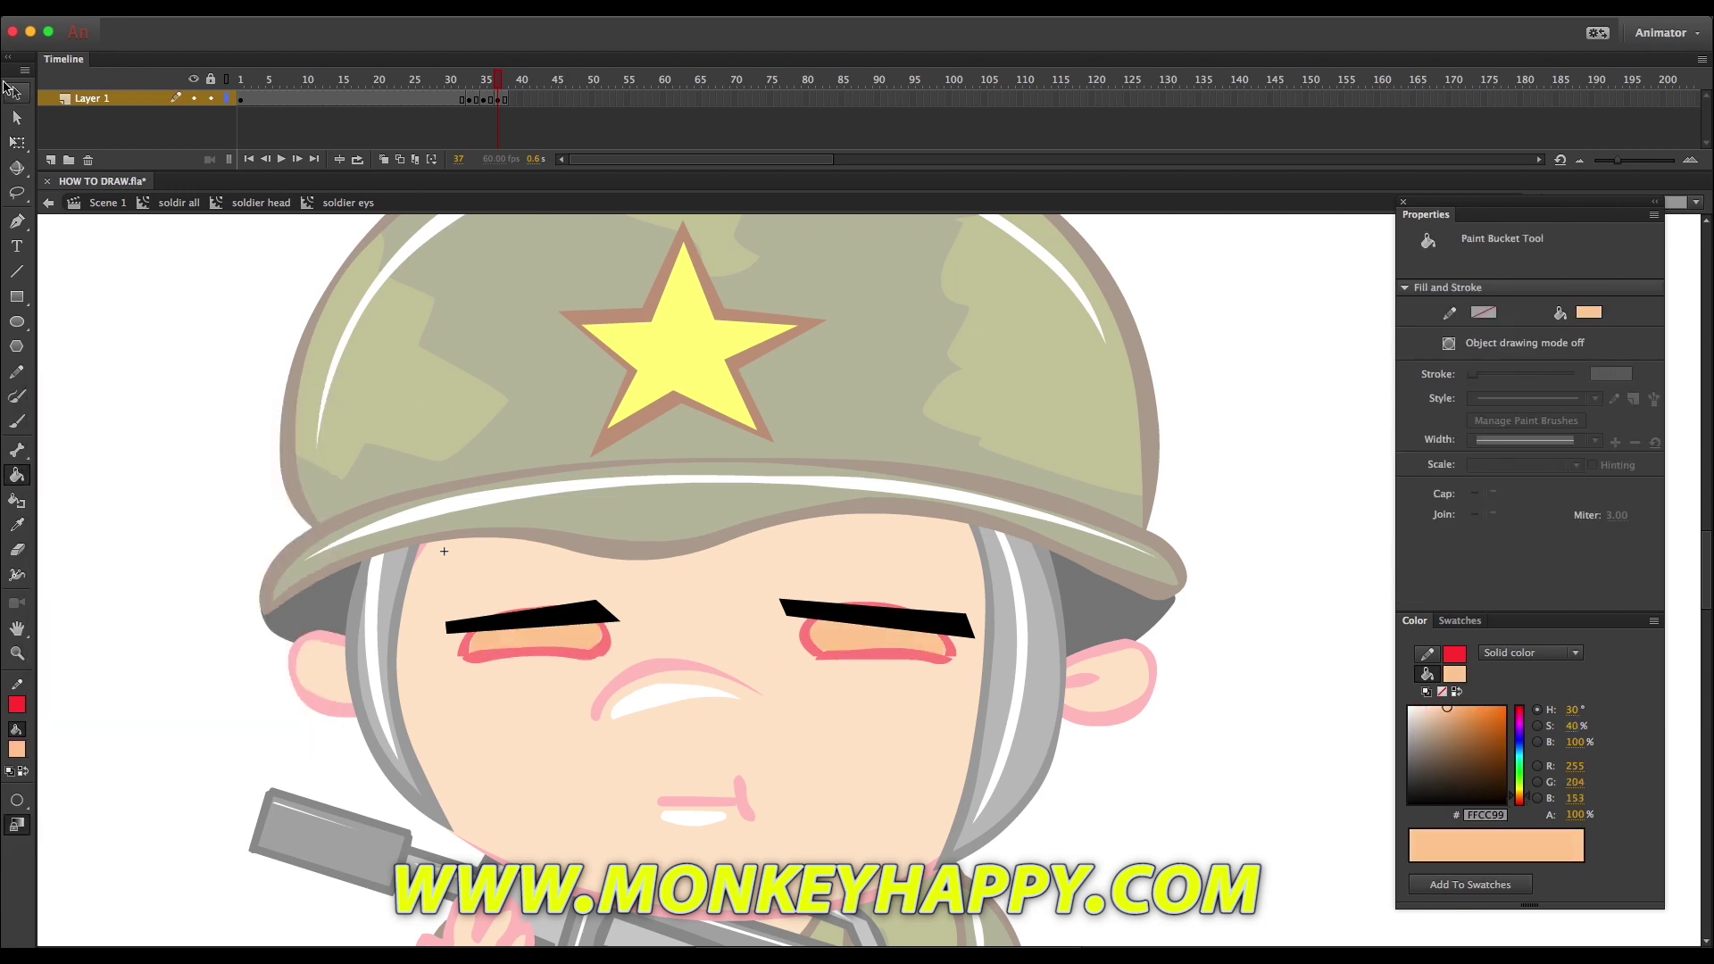
Move both eyebrows down over the closed eyelids at frame 37.
left_click(17, 93)
left_click(617, 622)
left_click(786, 609, "shift")
key("shift+Down")
Lasso and delete the eyelid parts above the eyebrows, play the blink and return to the head clip.
left_click(130, 328)
left_click(17, 193)
left_click_drag(431, 649, 829, 628)
key("v")
key("Delete")
key("Return")
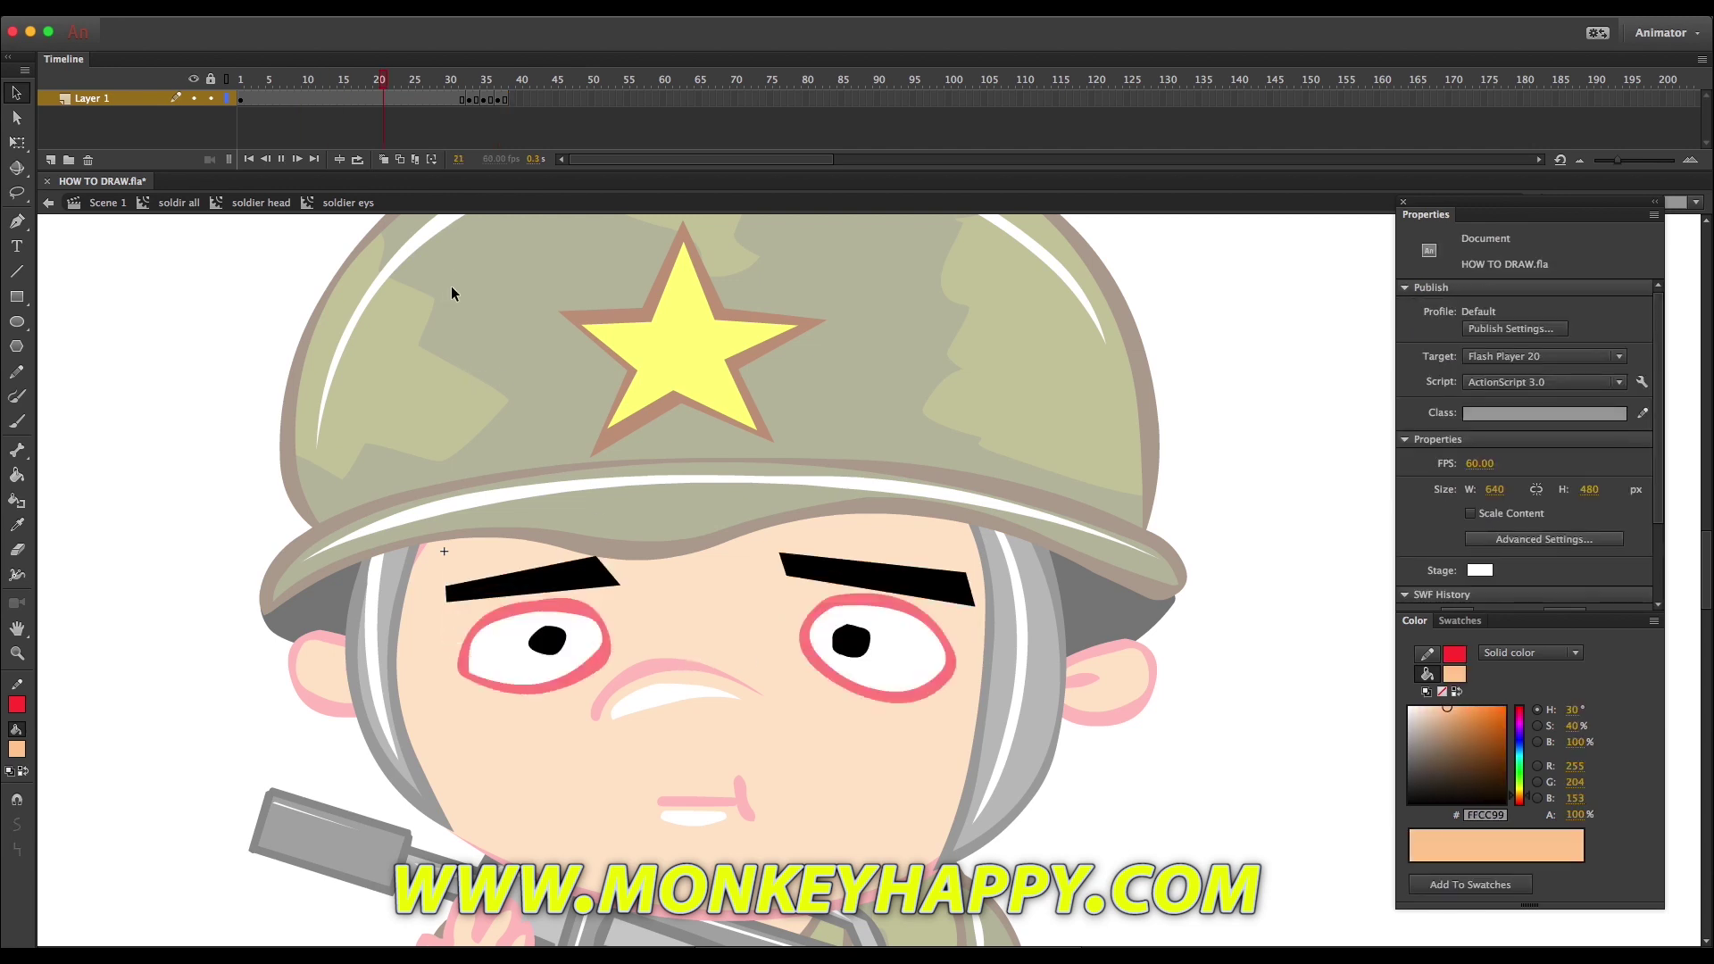
double_click(334, 282)
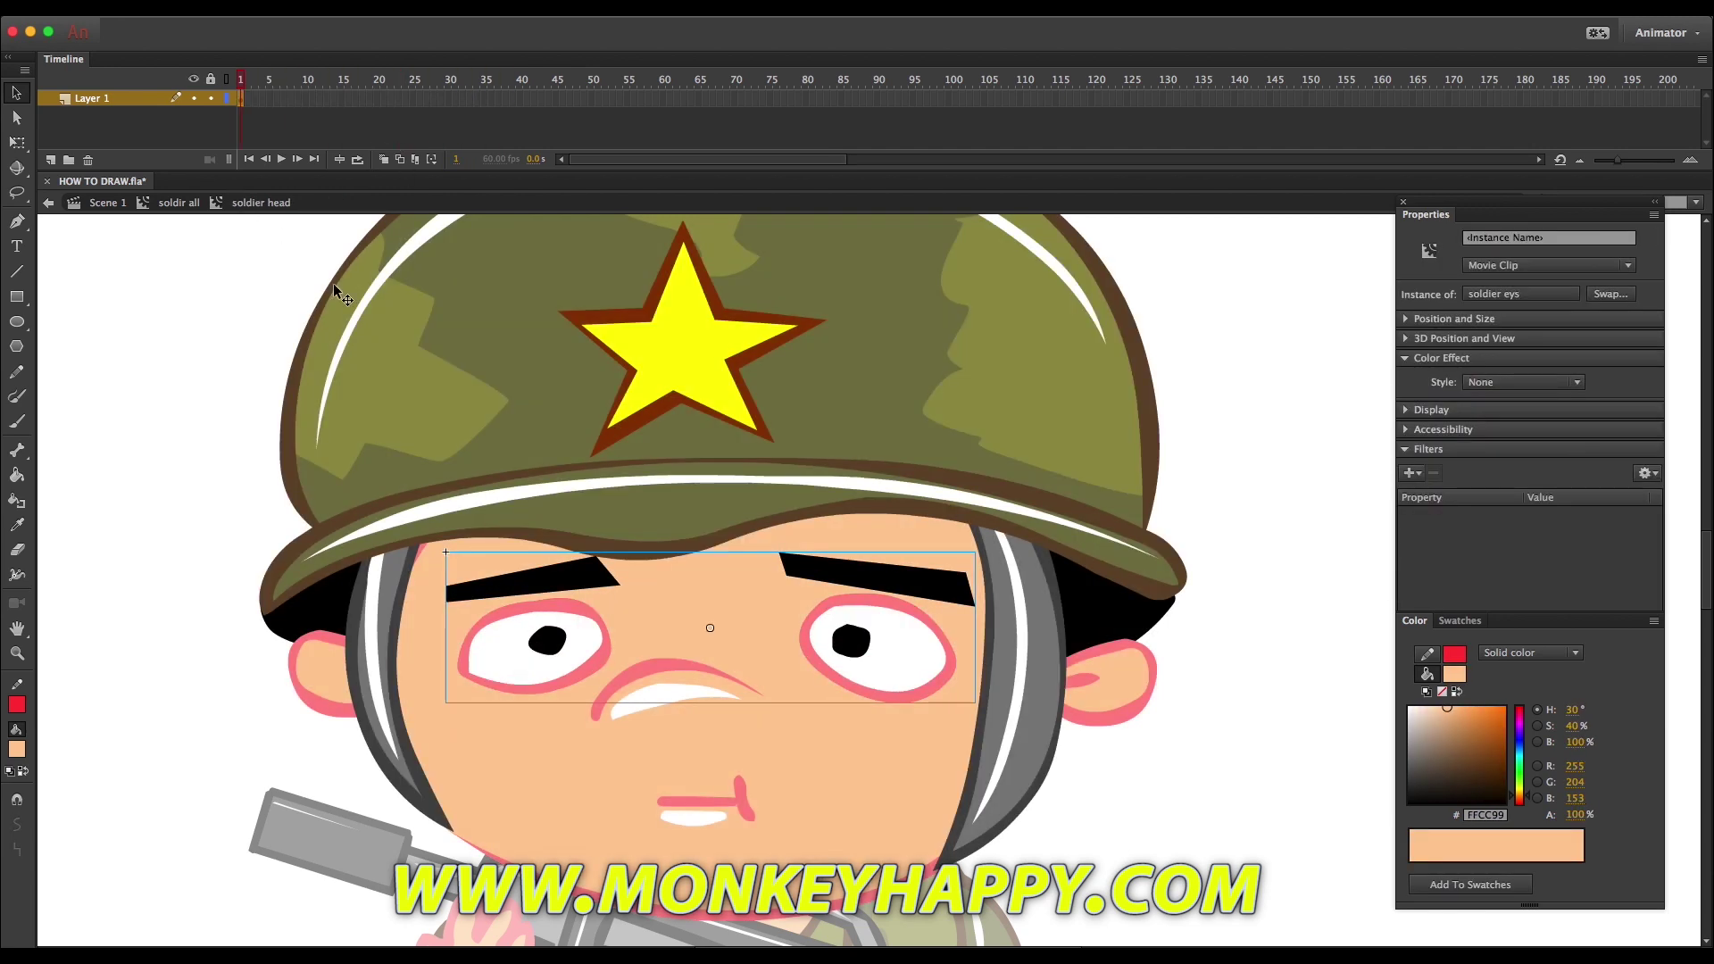
In the "soldir all" clip, convert the stock-side arm on Layer 3 into a movie clip named "soldier arm 22".
left_click(170, 204)
left_click(246, 116)
left_click(249, 100)
scroll(245, 103, "up", 4)
left_click(241, 130)
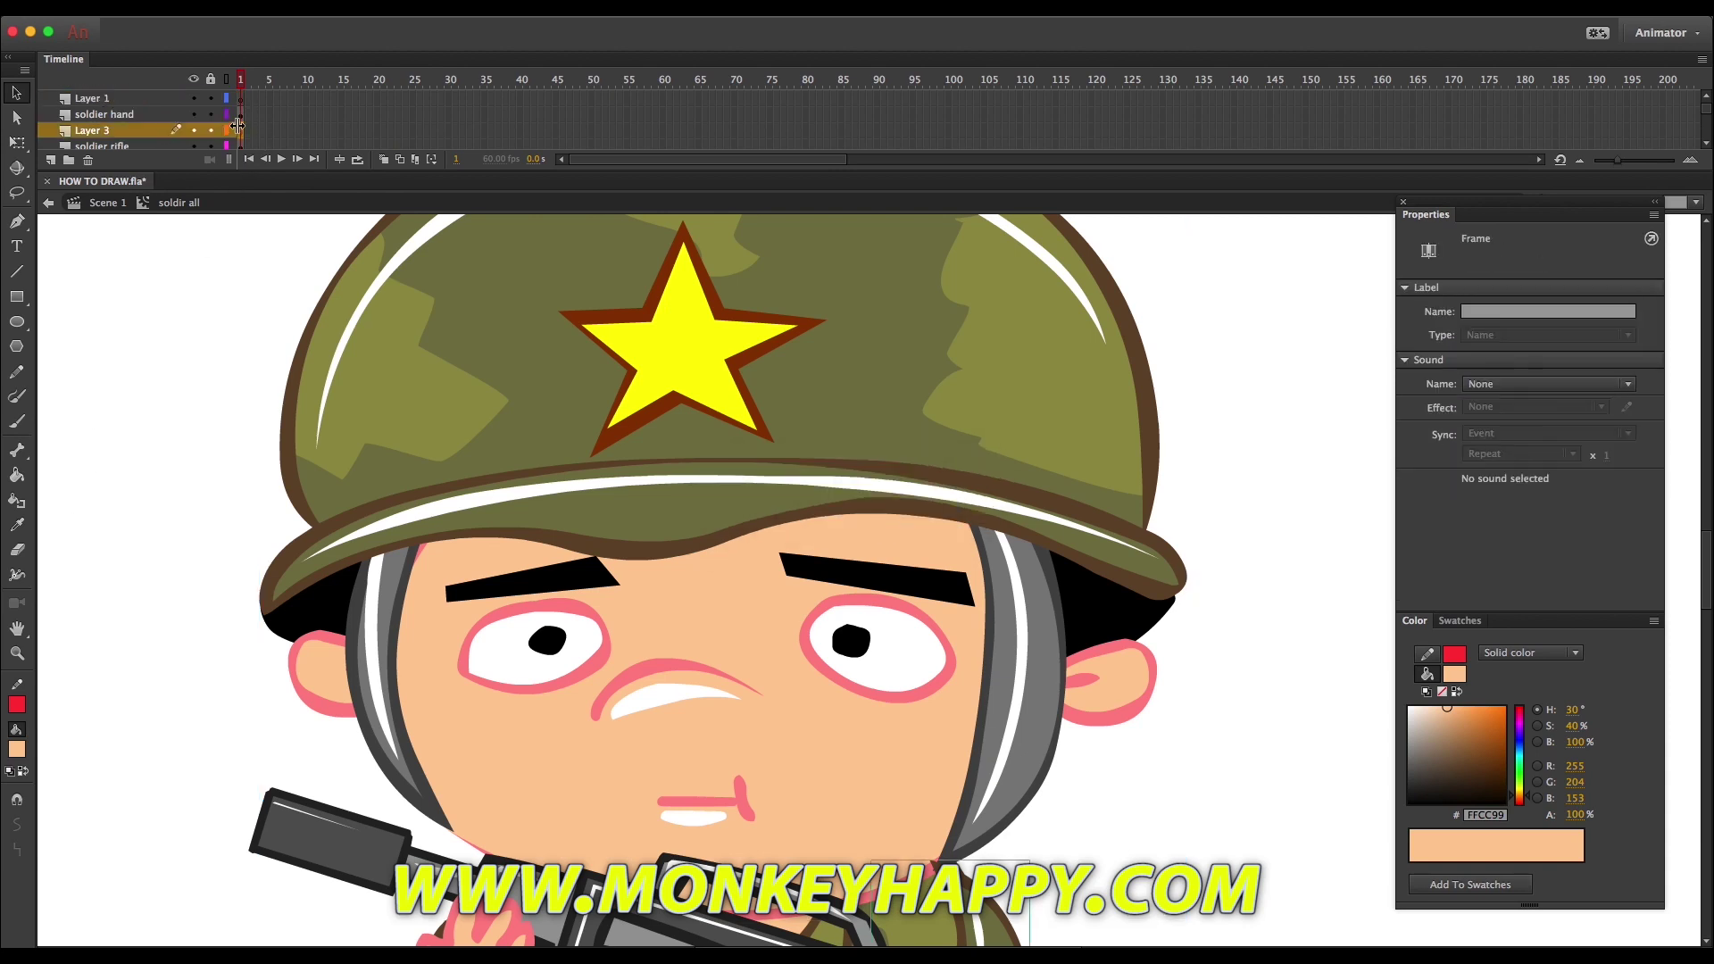
left_click(317, 8)
left_click(357, 55)
Examine the stock-side arm's shoulder up close and within its nested groups.
double_click(21, 661)
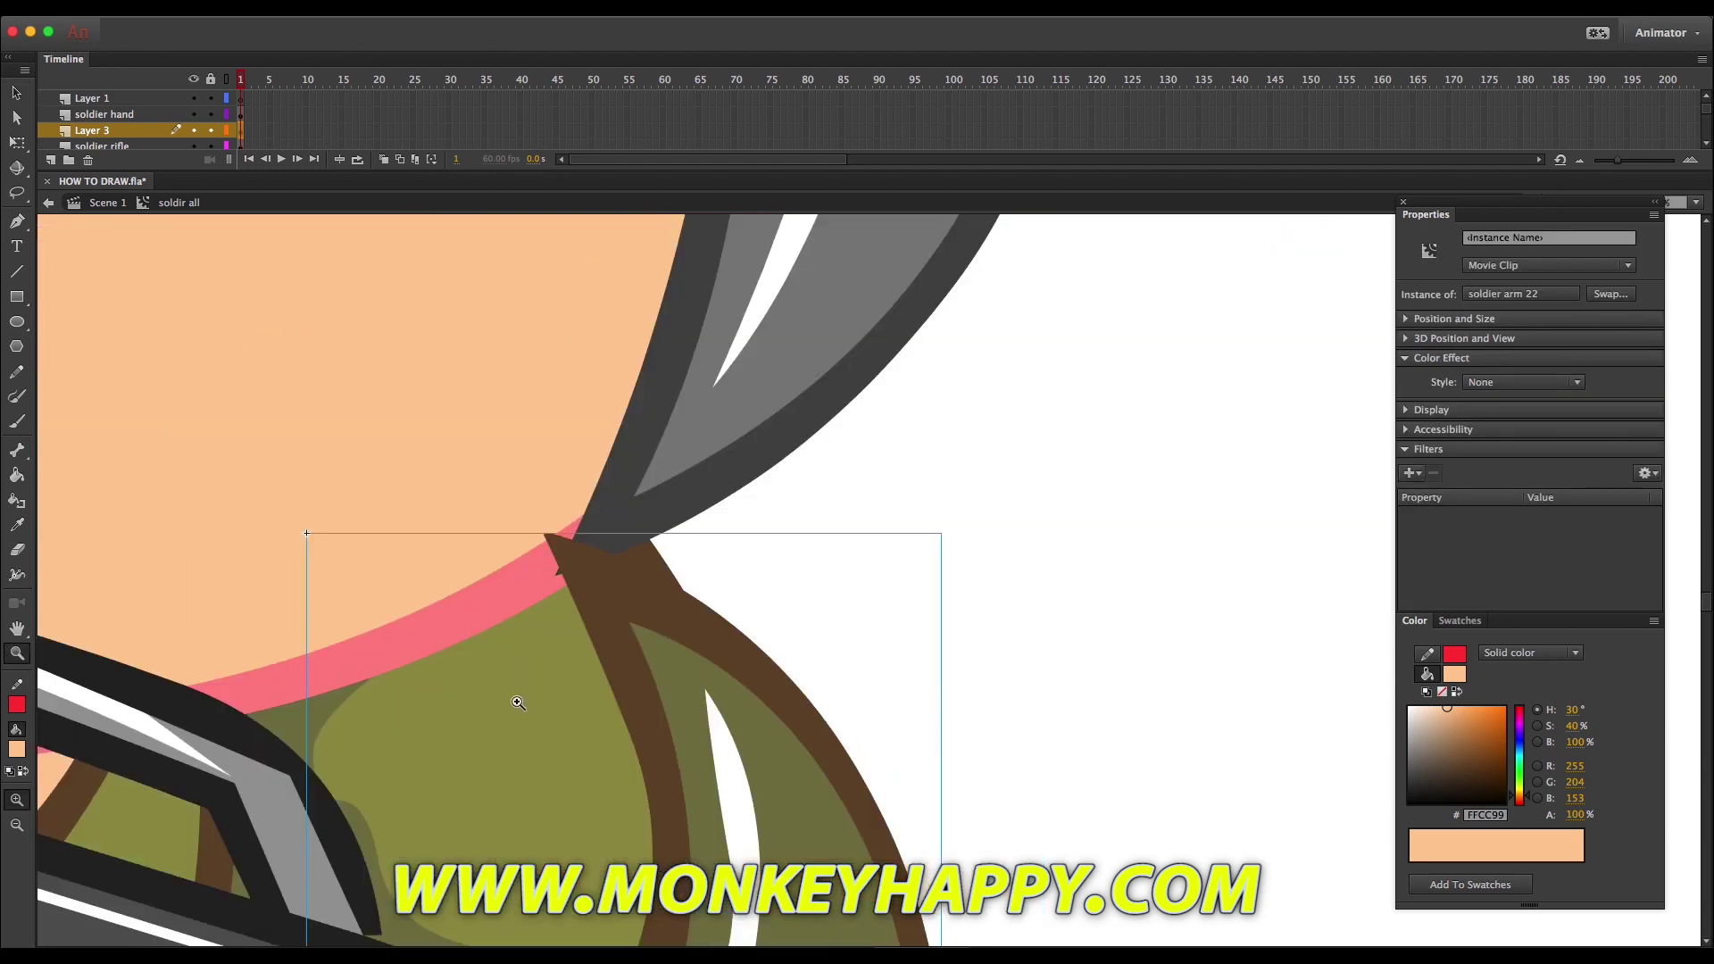
key("v")
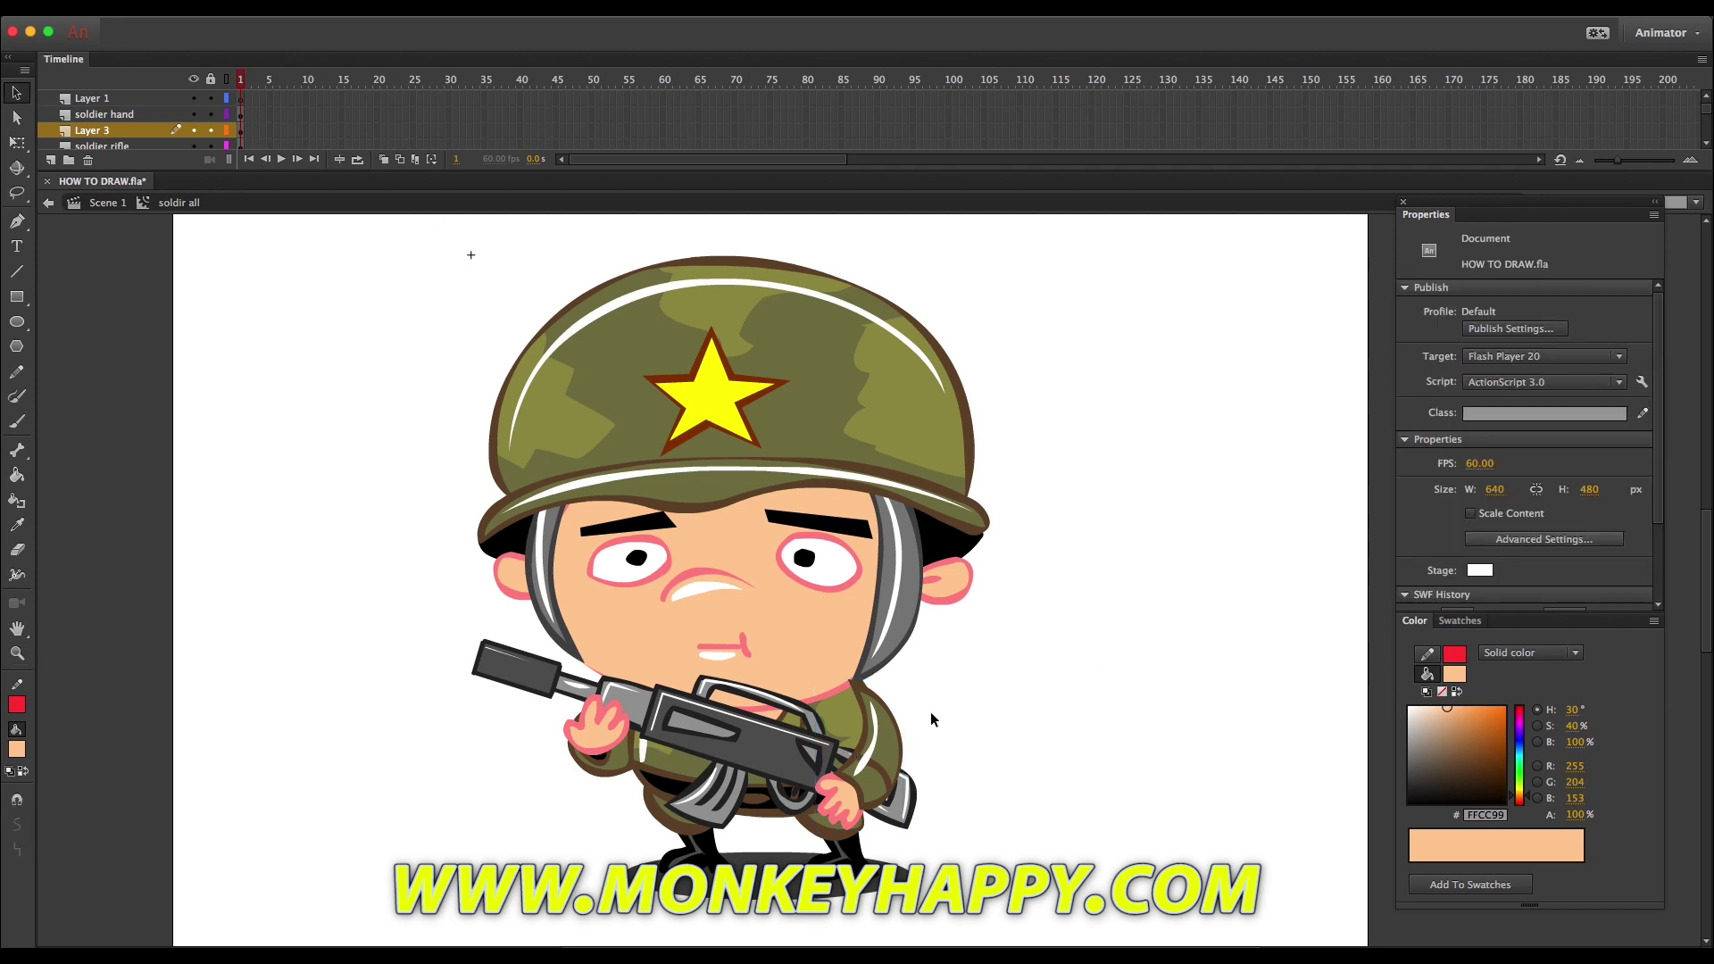
double_click(875, 699)
double_click(871, 693)
double_click(864, 694)
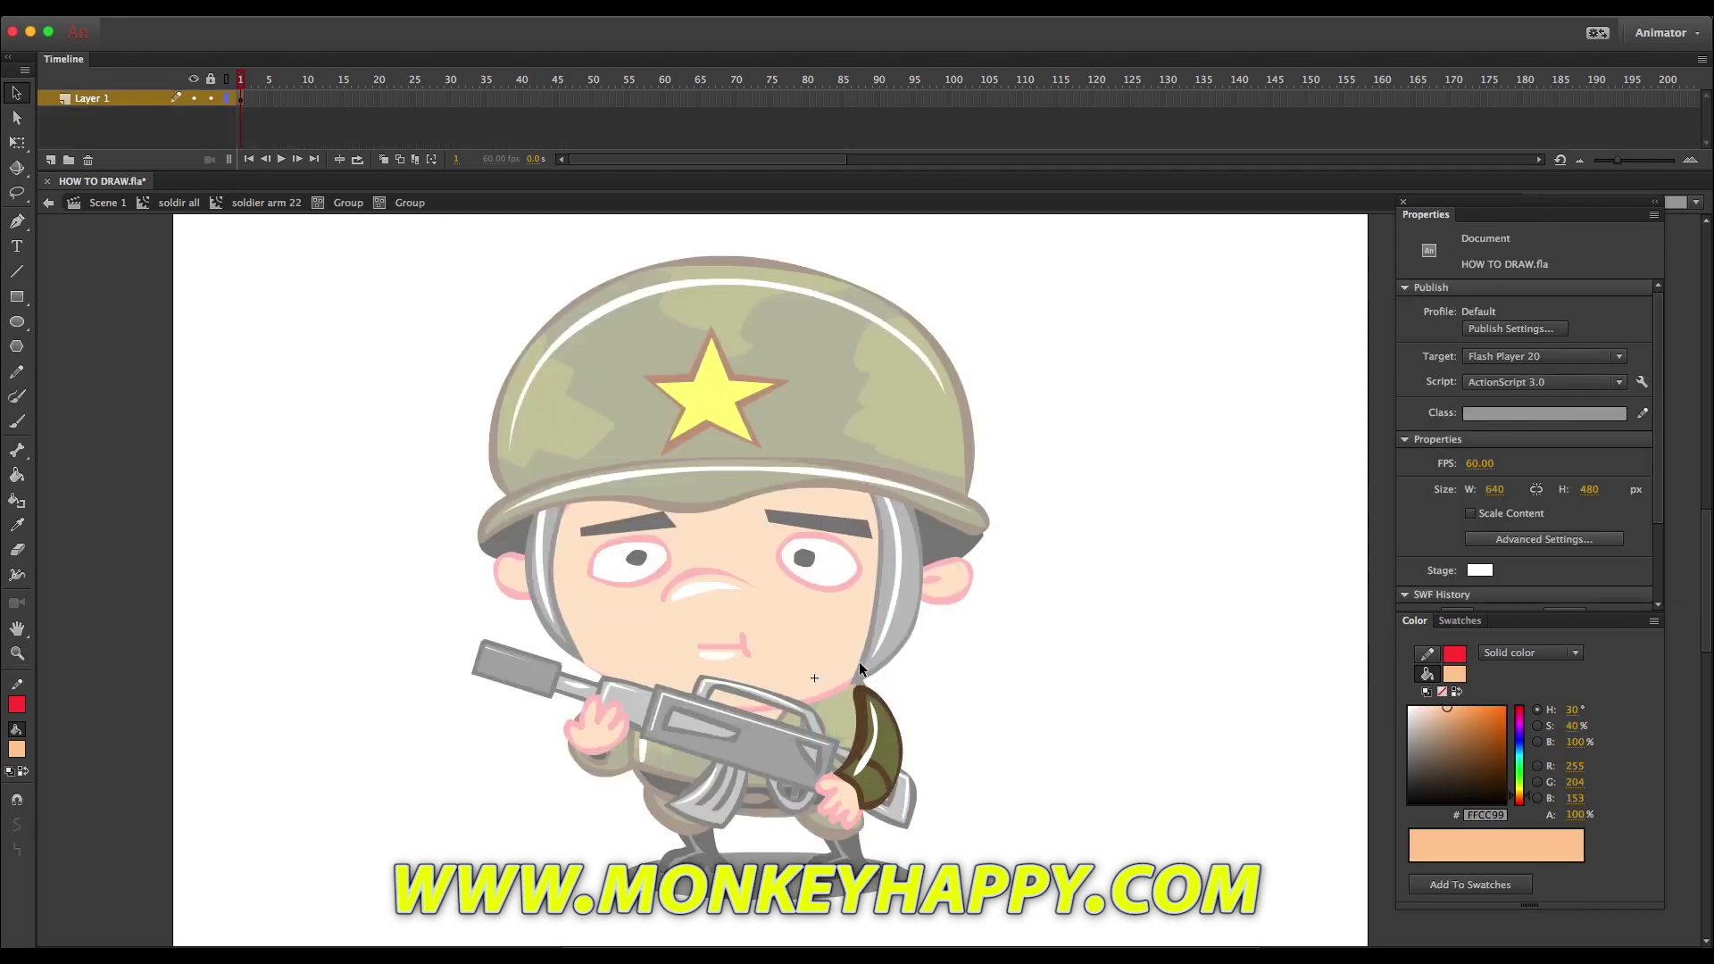
left_click(184, 203)
left_click(997, 646)
Place the transformation point of the stock-side arm at its shoulder and that of the head at the neck.
left_click(857, 755)
key("q")
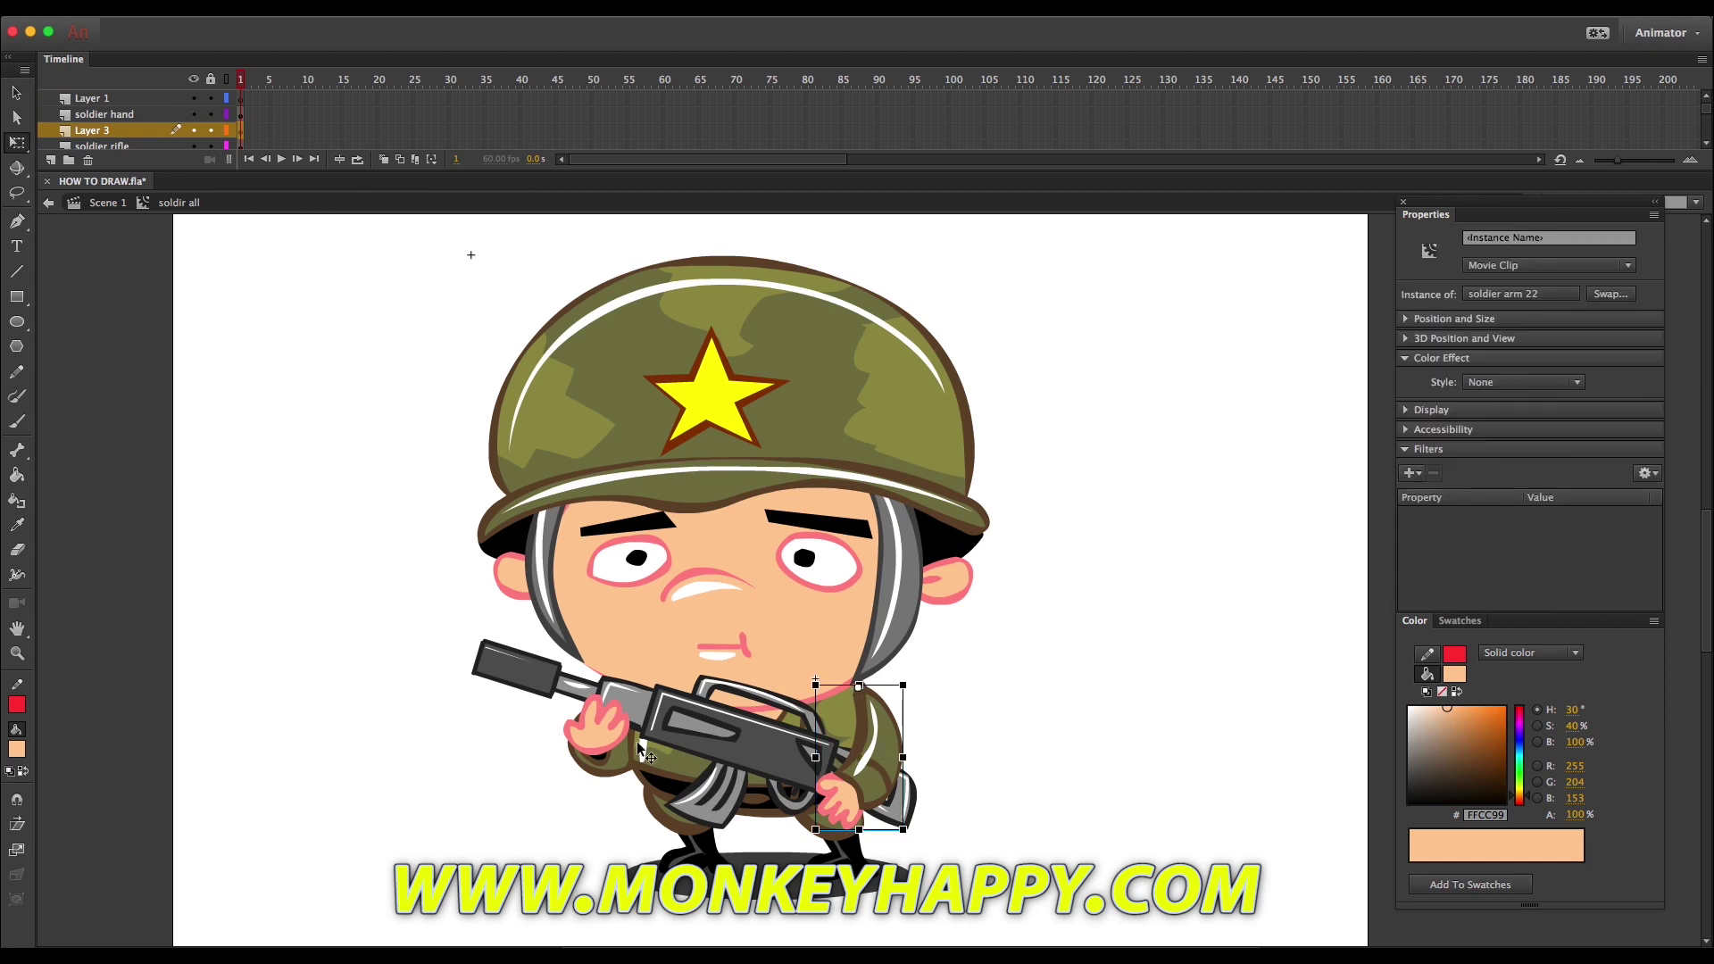
left_click(645, 738)
left_click(618, 748)
left_click(657, 793)
left_click(683, 837)
left_click(814, 839)
left_click(720, 729)
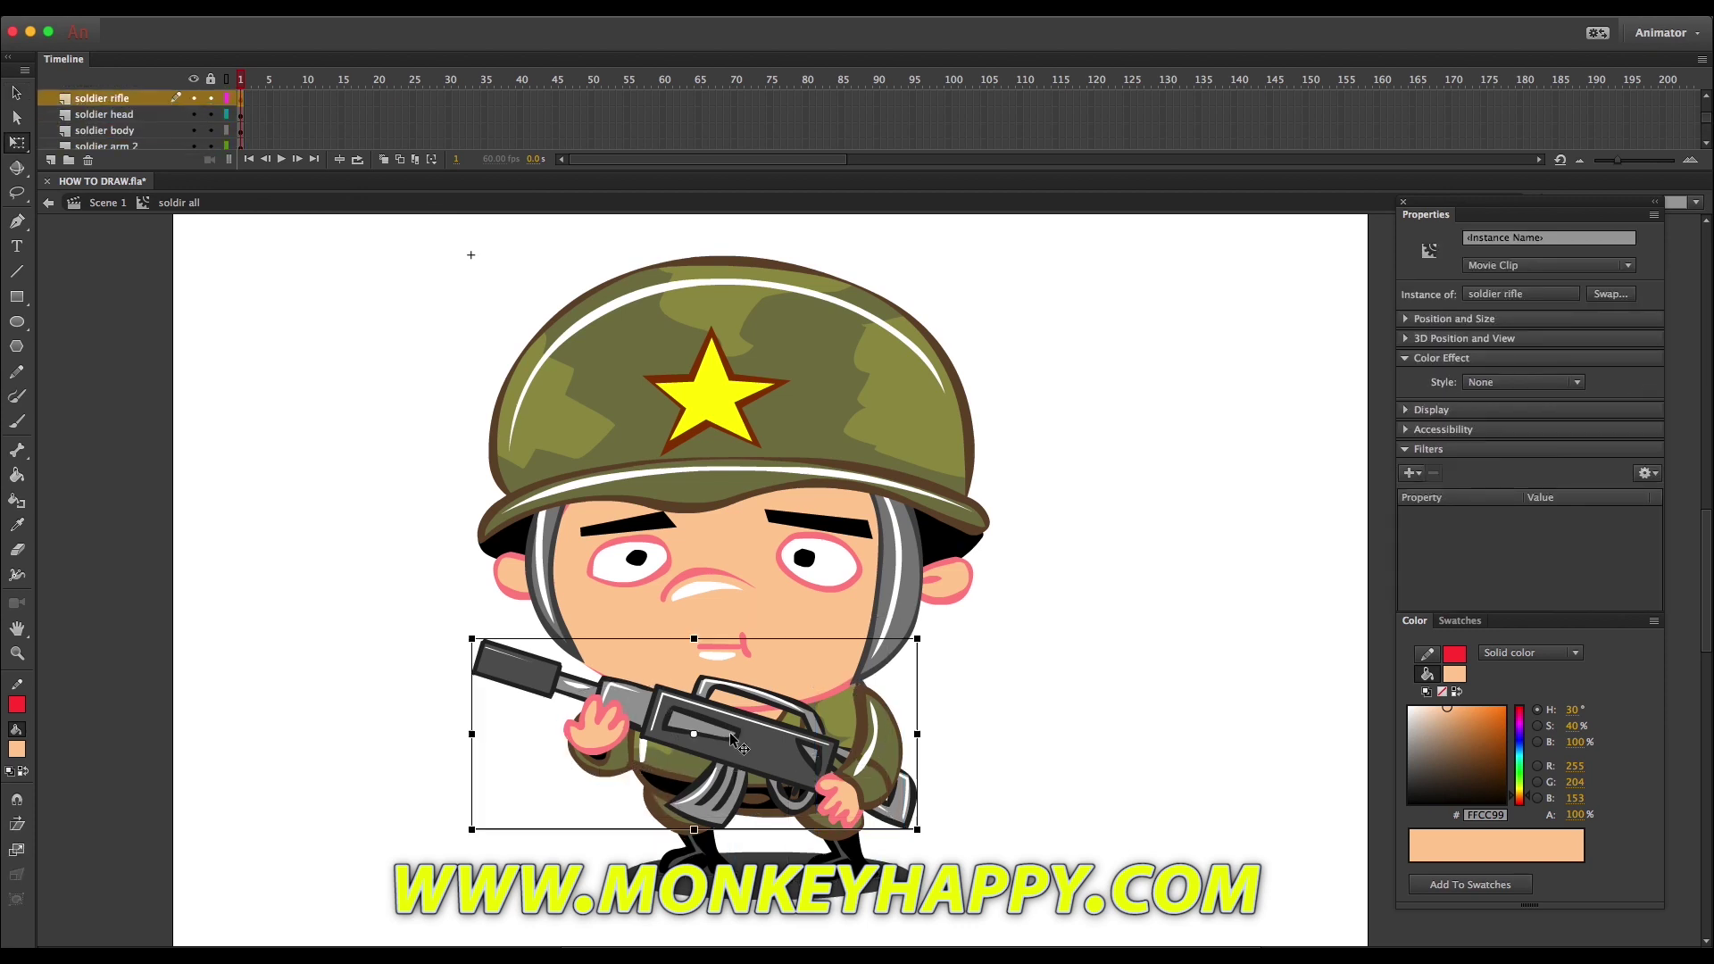
left_click(768, 605)
Create classic tweens on the first frame of all the soldier's layers.
scroll(284, 123, "up", 3)
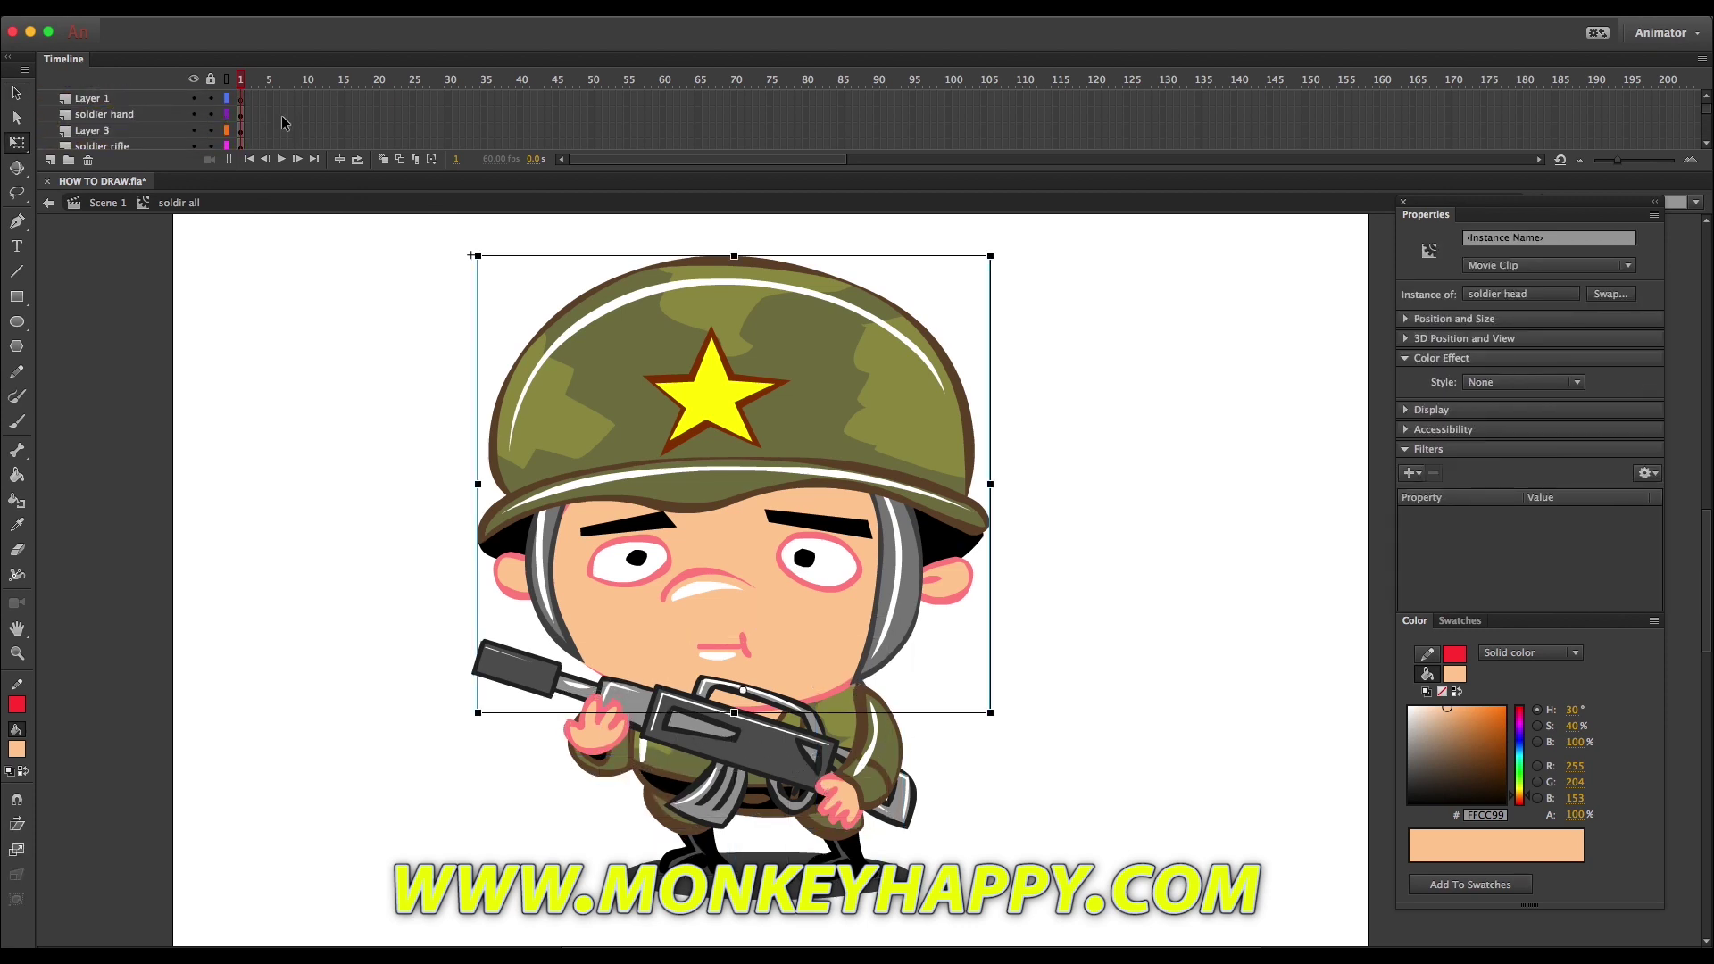
left_click(154, 132)
left_click(307, 131)
mouse_move(241, 100)
left_mouse_down()
mouse_move(241, 254)
mouse_move(244, 132)
left_mouse_up()
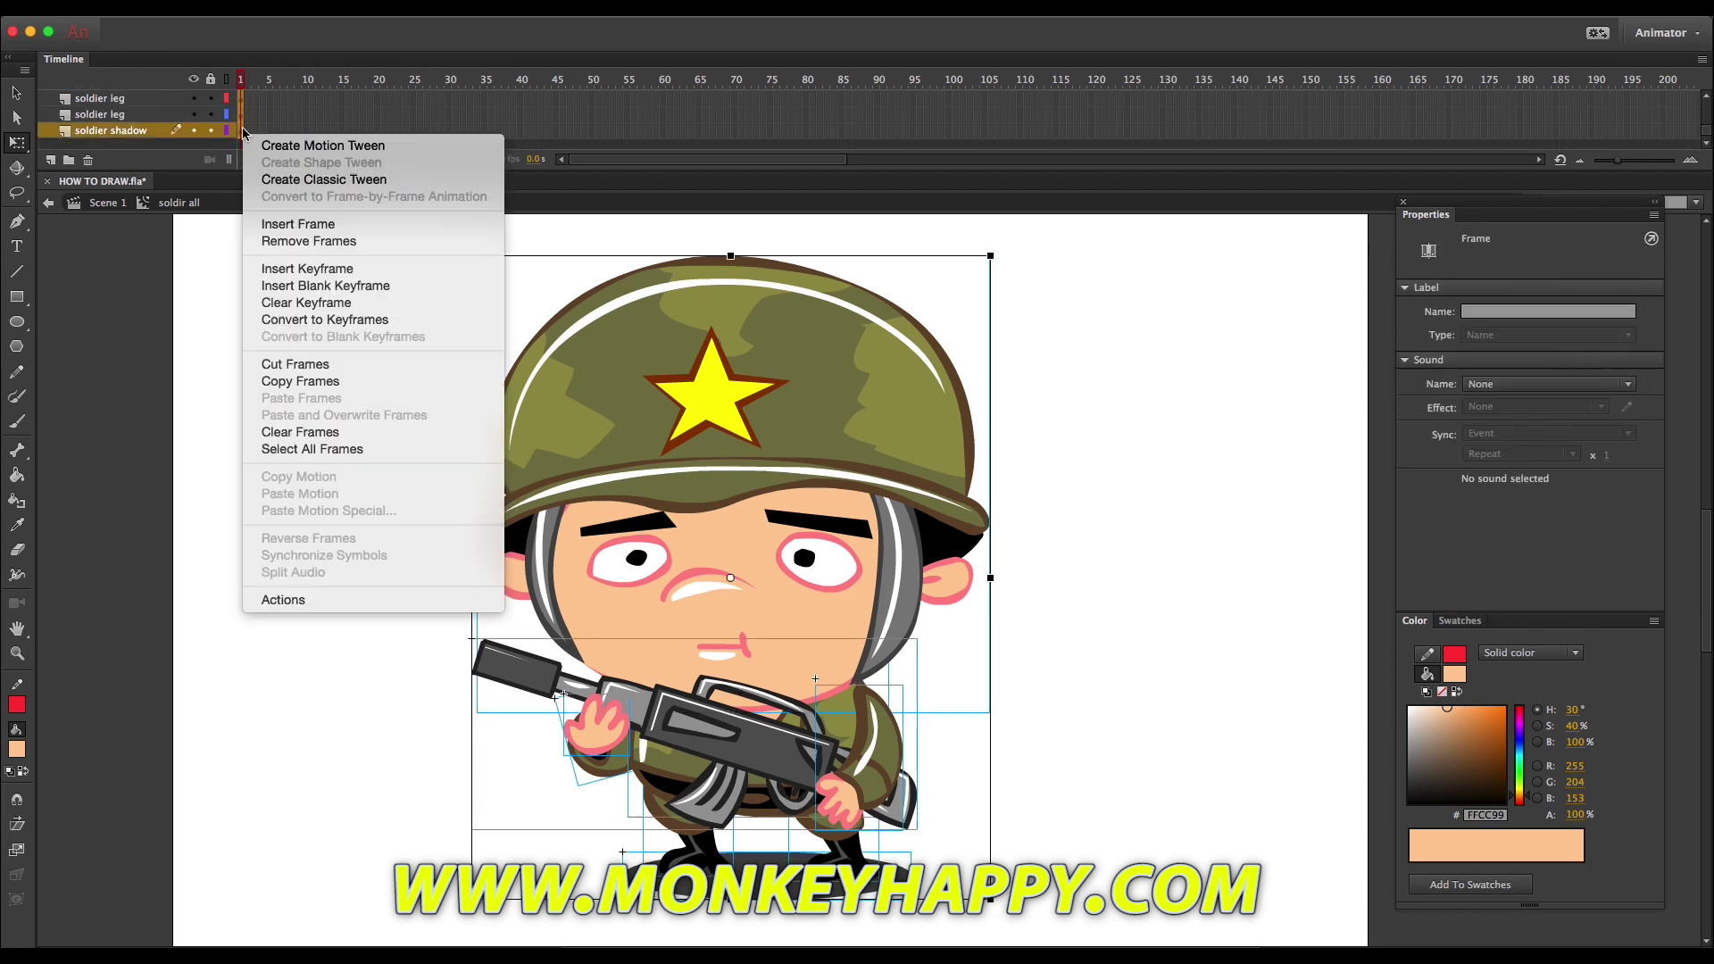
Insert keyframes on all the soldier's layers at frames 30 and 60.
scroll(429, 123, "up", 5)
left_click_drag(449, 100, 451, 244)
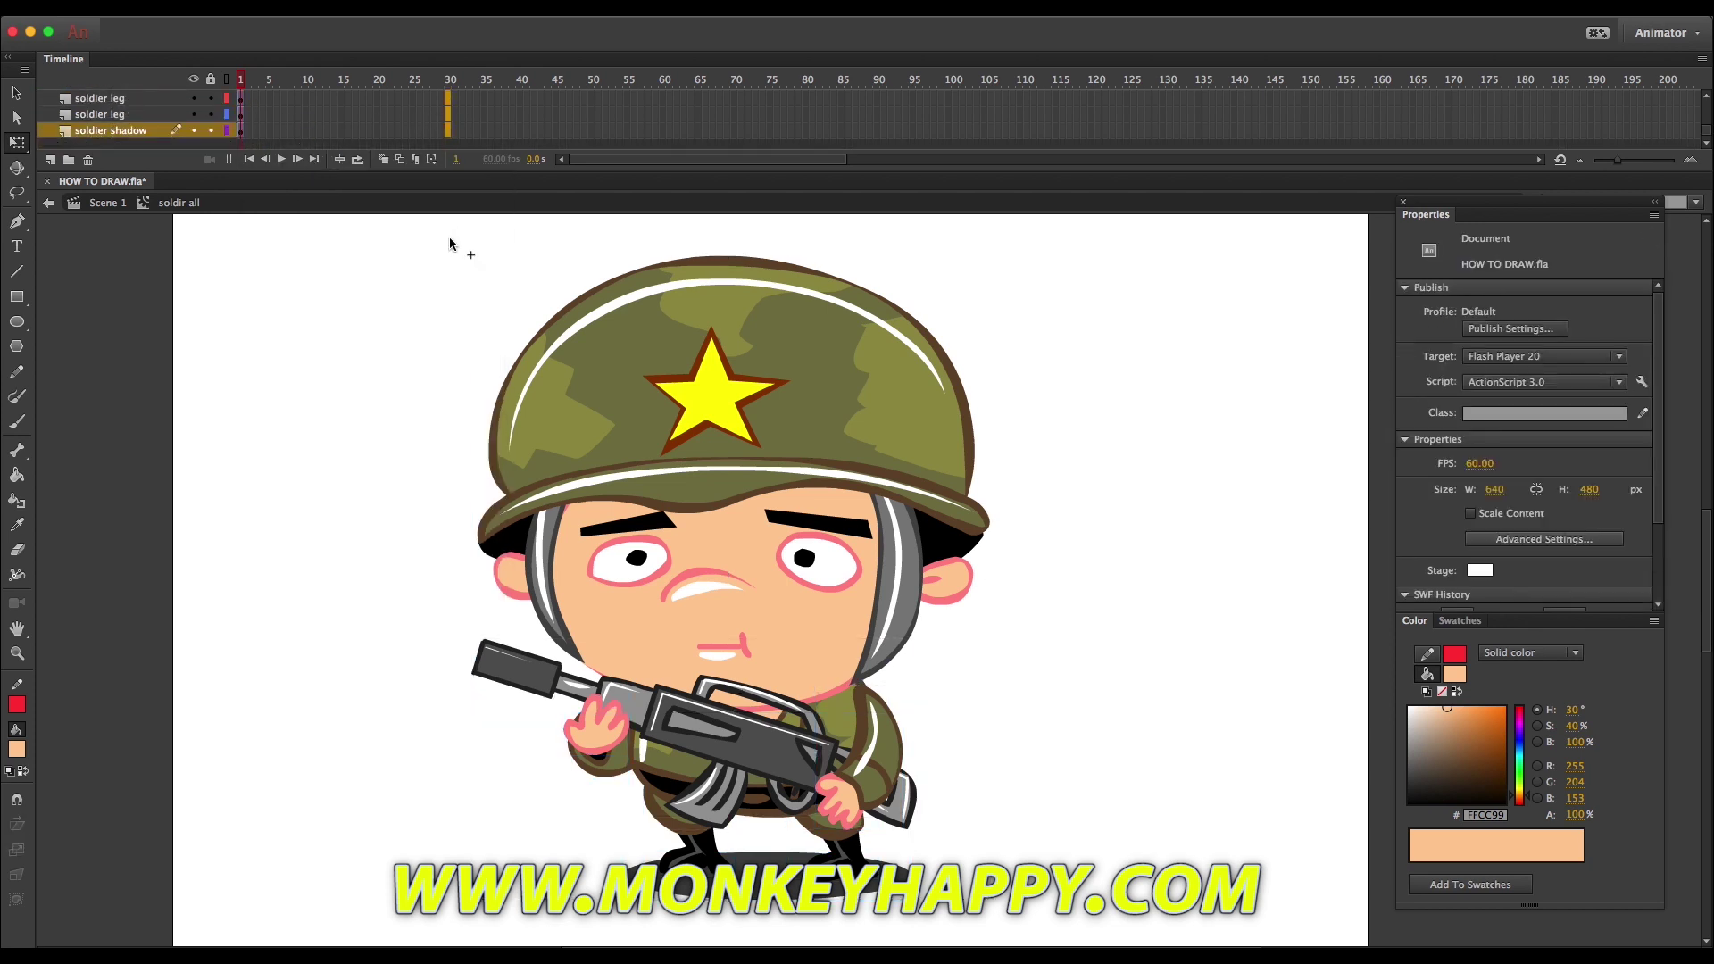
key("F6")
left_click_drag(662, 113, 661, 243)
key("F6")
Rotate the head slightly clockwise around the neck at frame 30.
left_click(448, 131)
left_click(886, 546)
left_click_drag(1004, 264, 1025, 273)
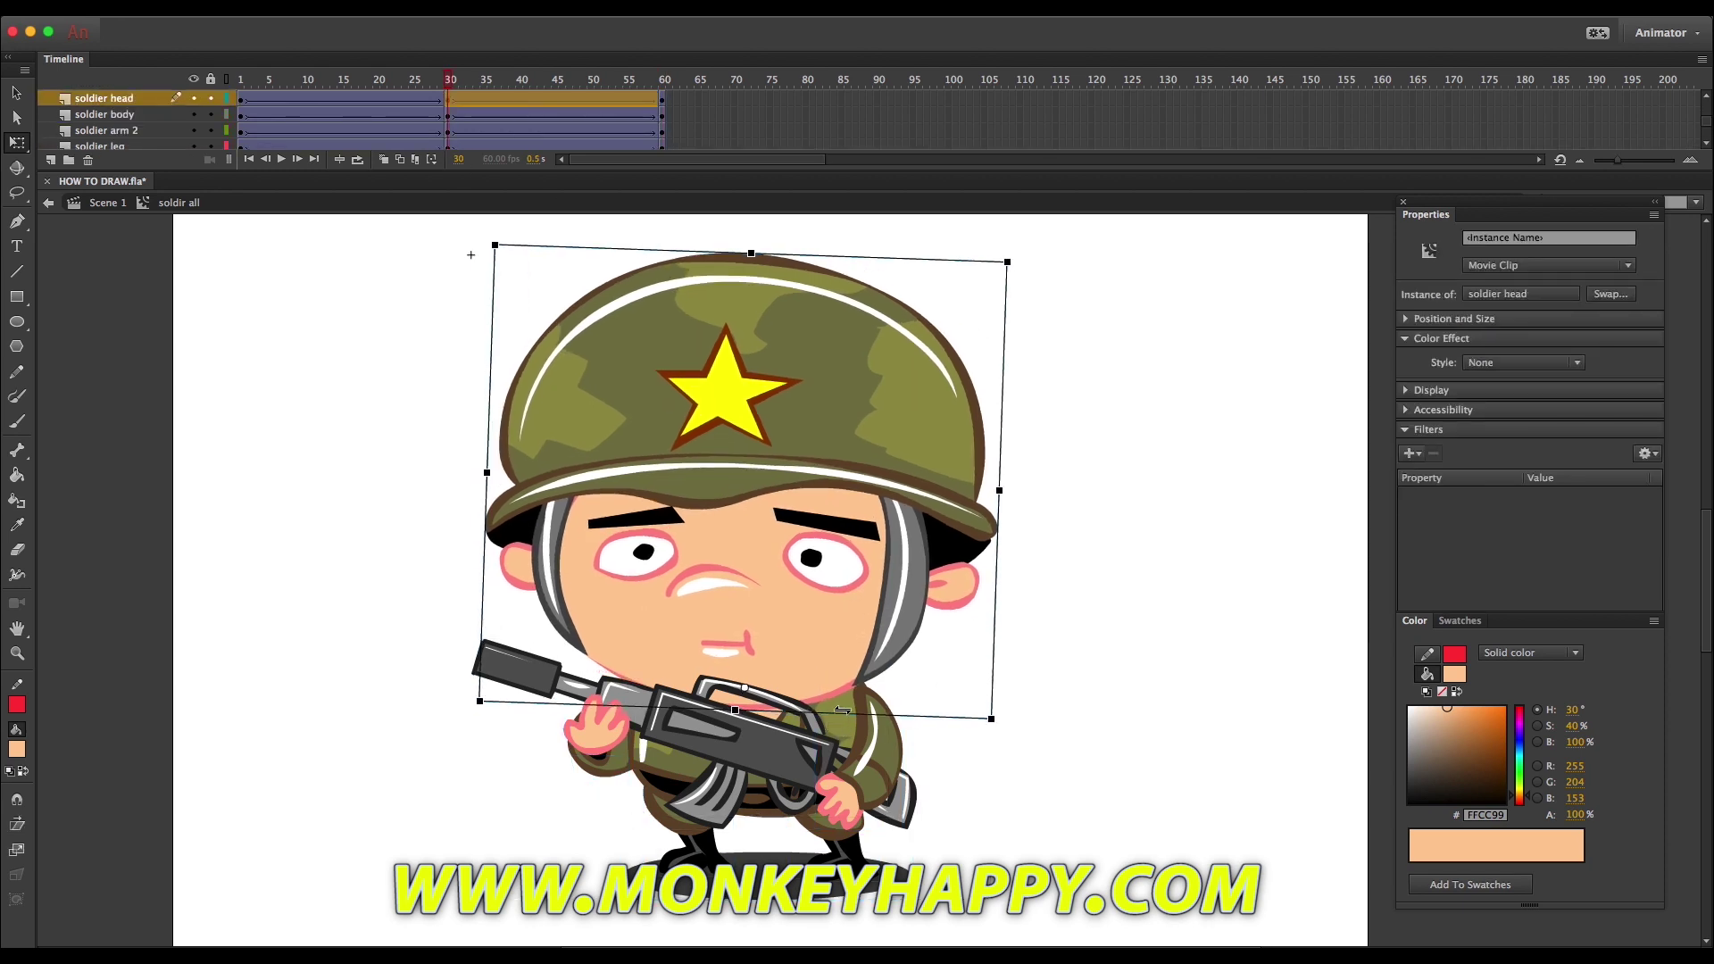
Adjust the rifle and arms at frame 30, tilting the rifle slightly and rotating the barrel-side arm to follow it.
left_click(839, 716)
left_click_drag(889, 617, 895, 613)
left_click(877, 734)
left_click_drag(822, 843, 816, 837)
left_click_drag(768, 760, 770, 757)
left_click_drag(935, 647, 940, 665)
left_click(594, 719)
left_click_drag(569, 792, 567, 767)
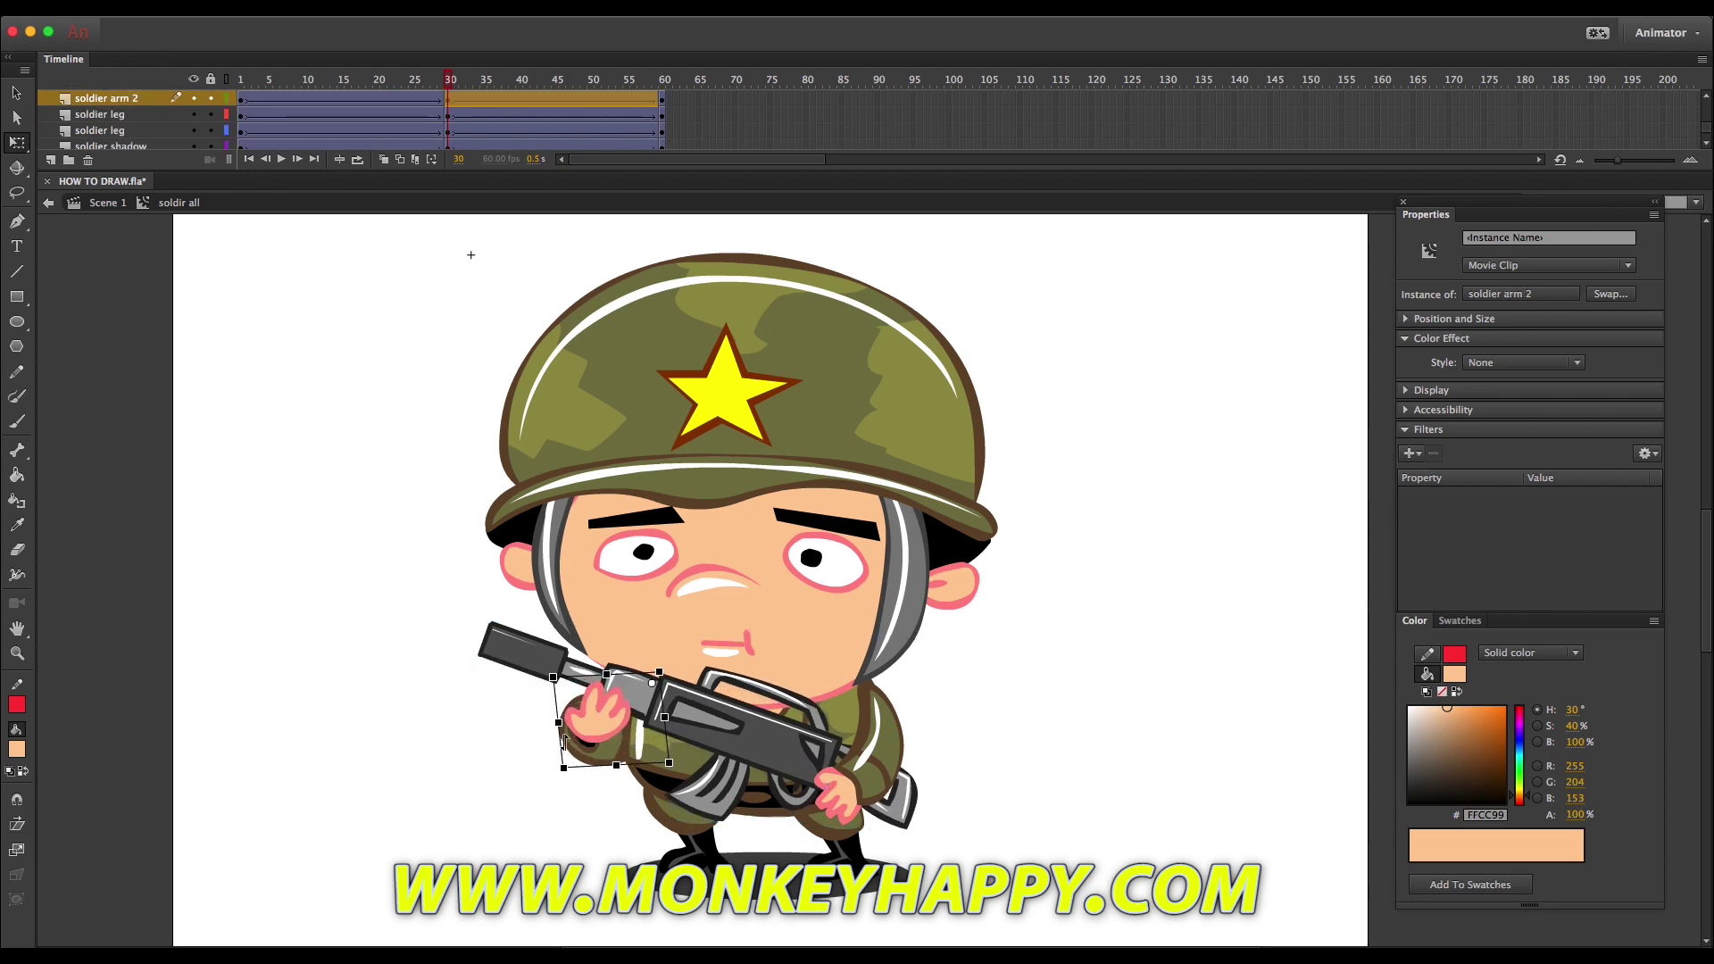
Play the animation, return to Scene 1 and test the movie.
key("Return")
double_click(345, 372)
left_click(398, 403)
left_click(500, 9)
left_click(616, 200)
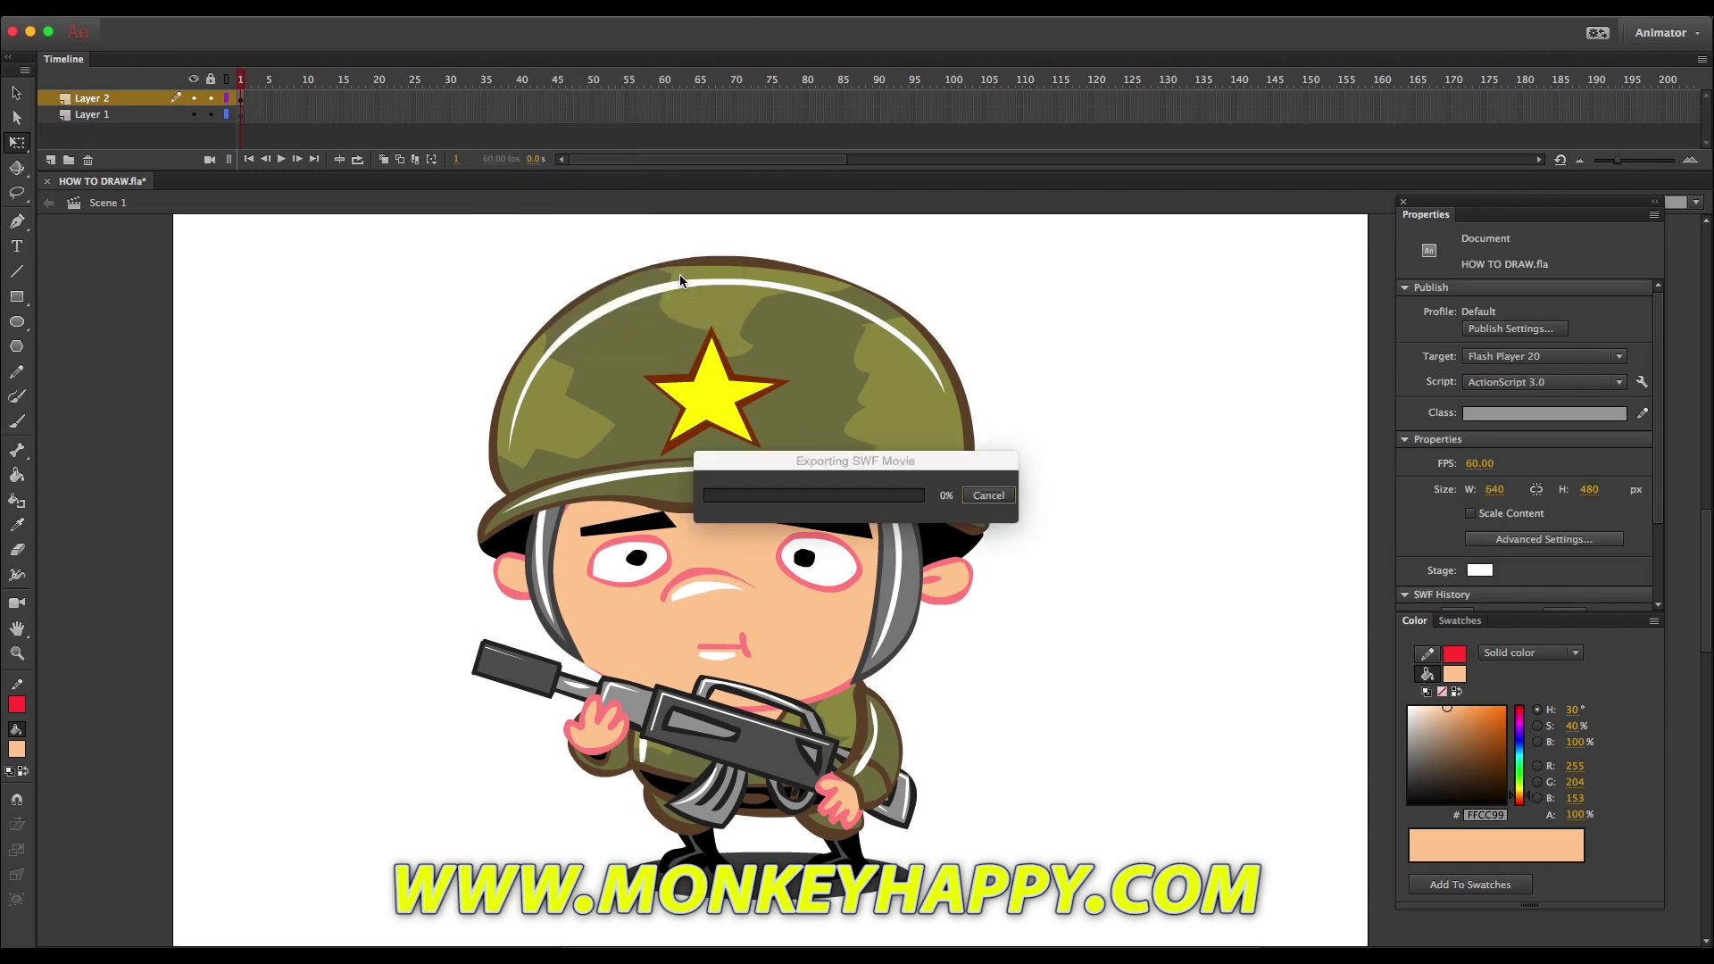
left_click(619, 263)
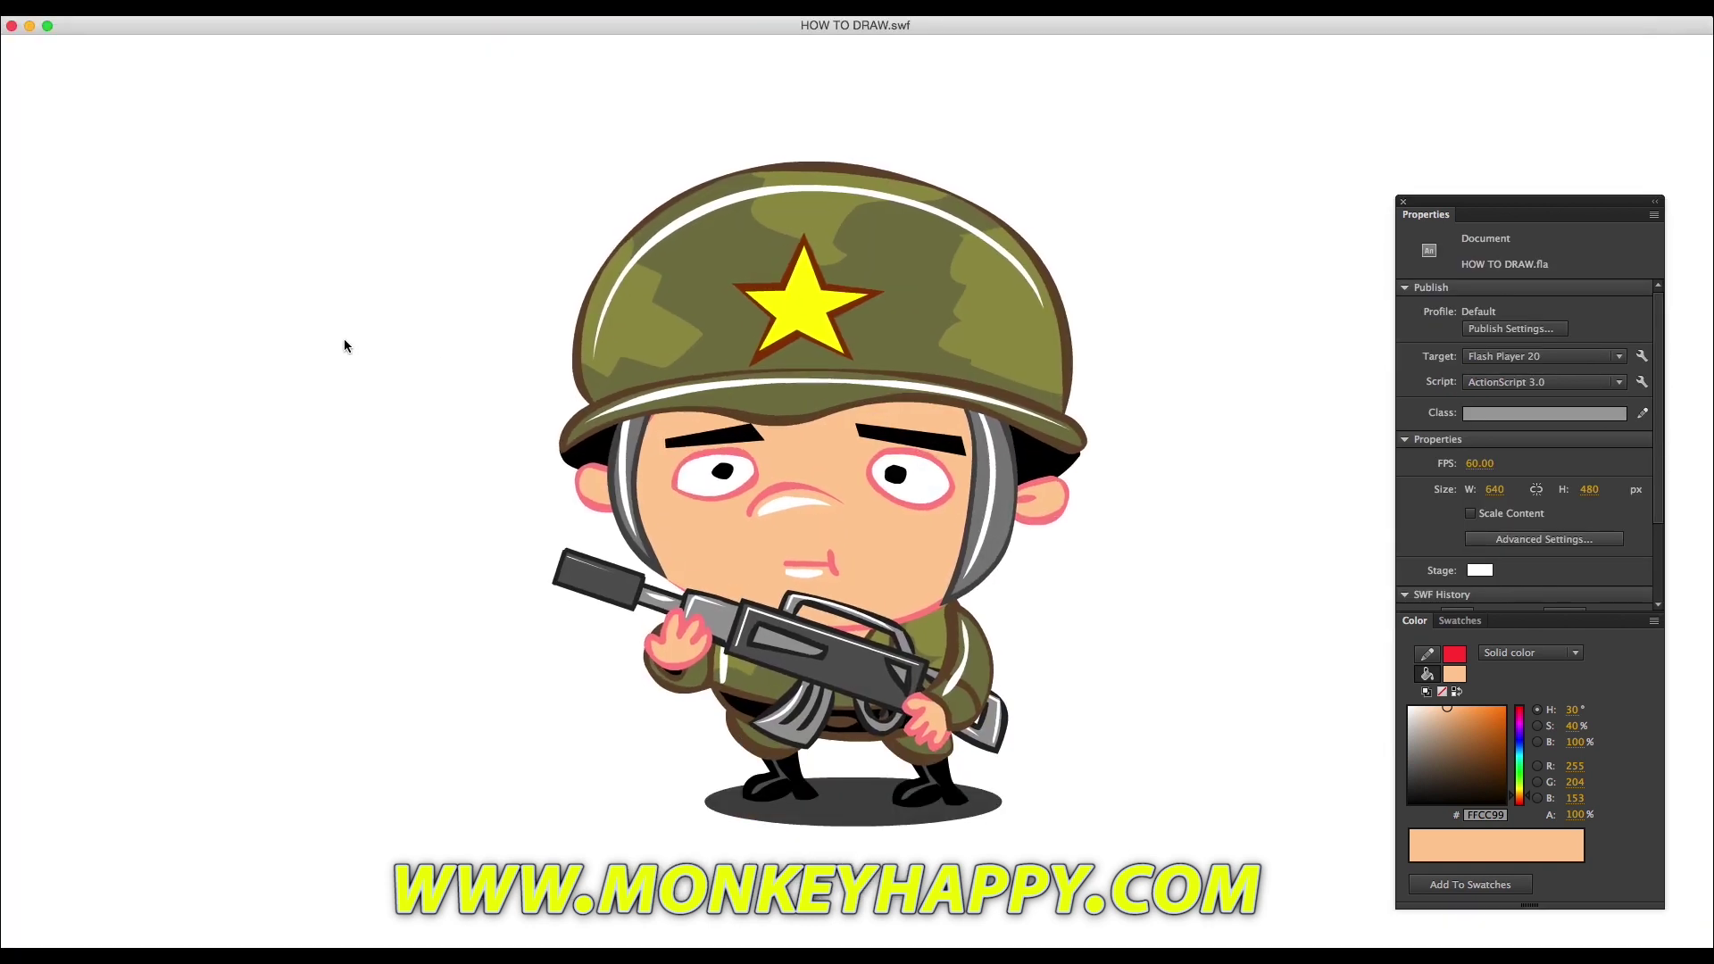